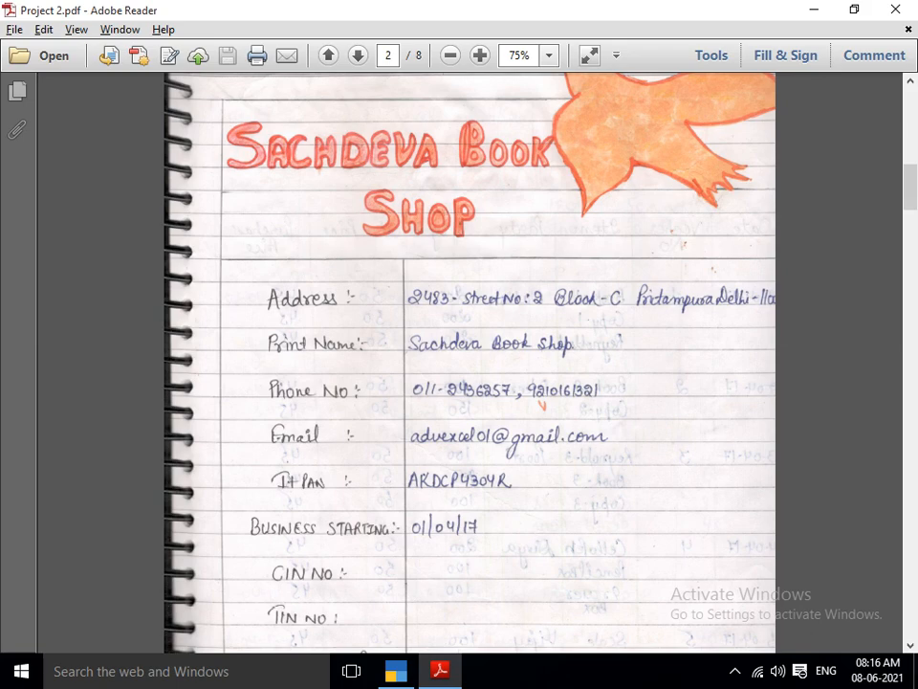
Switch from the project PDF to TallyPrime and look over its list of companies.
key(super+d)
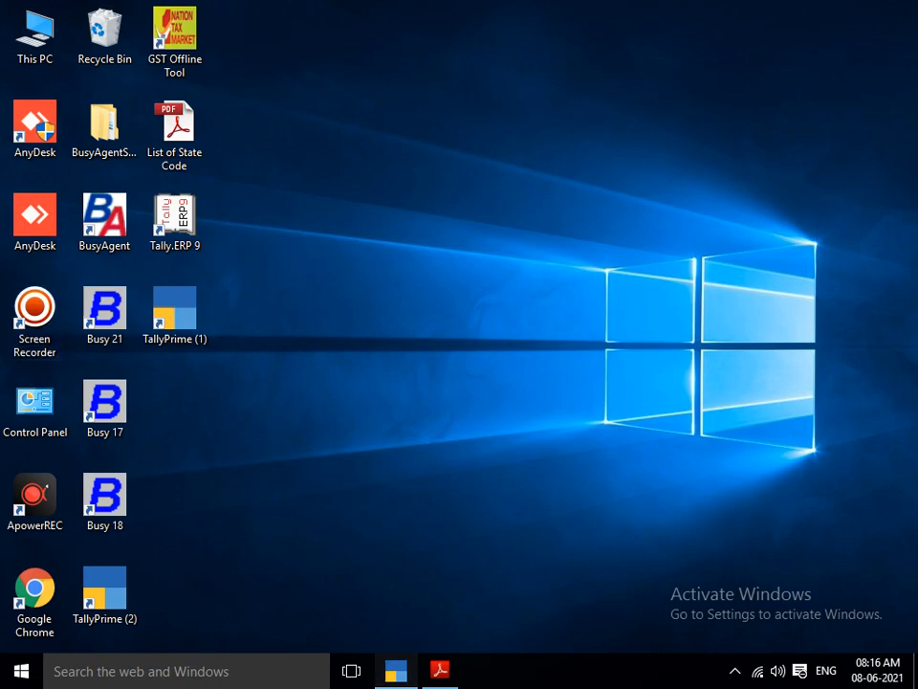
click(395, 669)
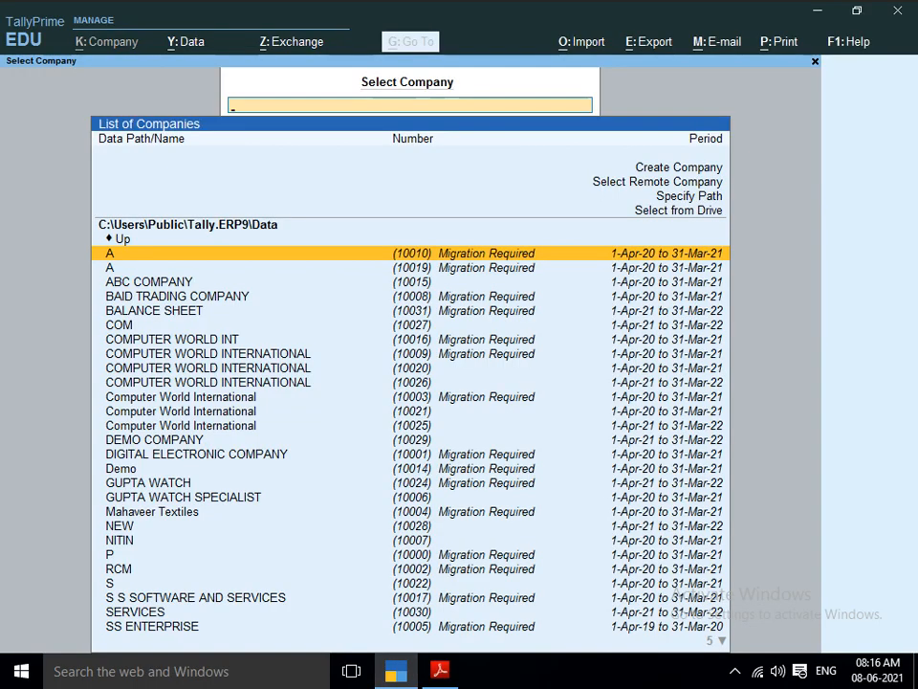
key(Up)
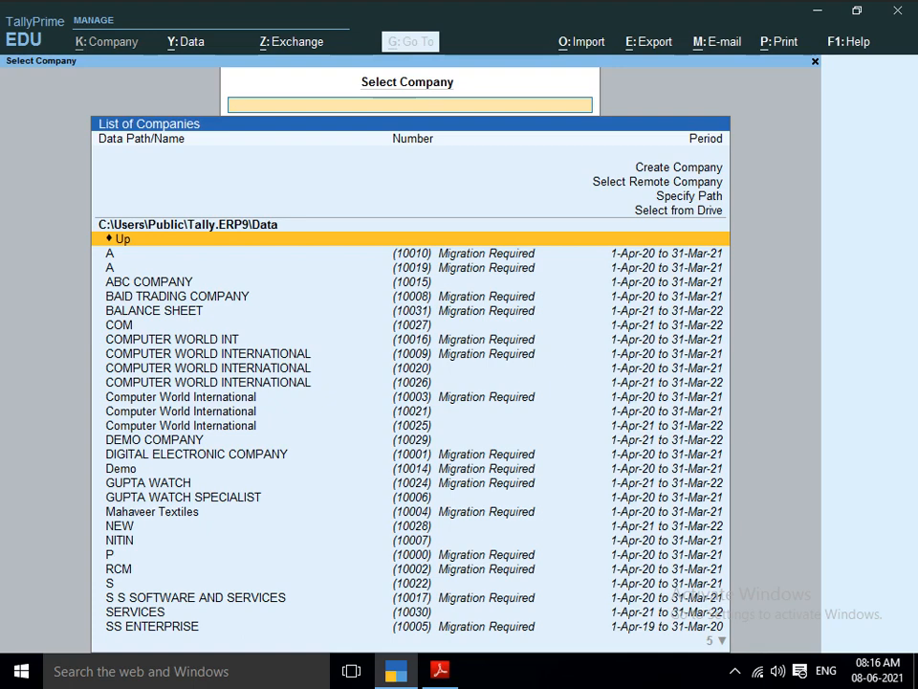
Switch to File Explorer, open the FAIZ TALLY DATA folder on Local Disk (E:), and copy its path.
key(super+d)
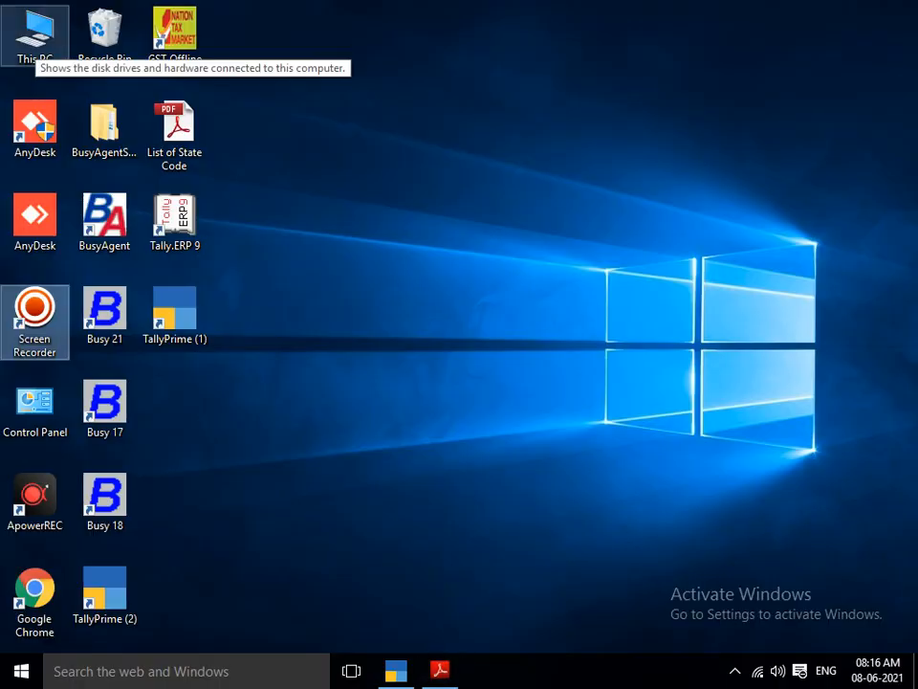
double_click(35, 33)
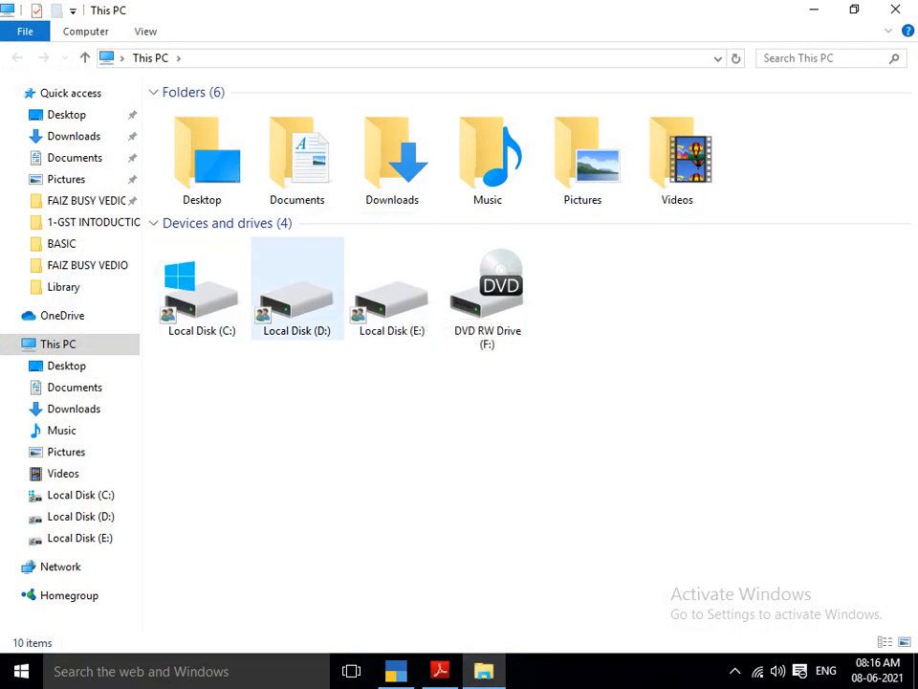
double_click(392, 292)
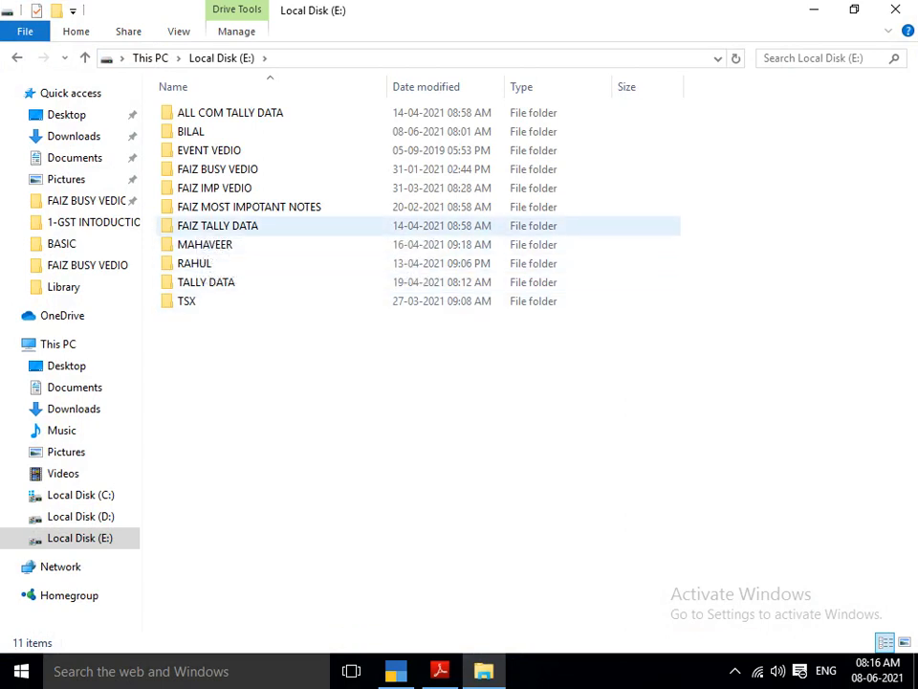
double_click(222, 226)
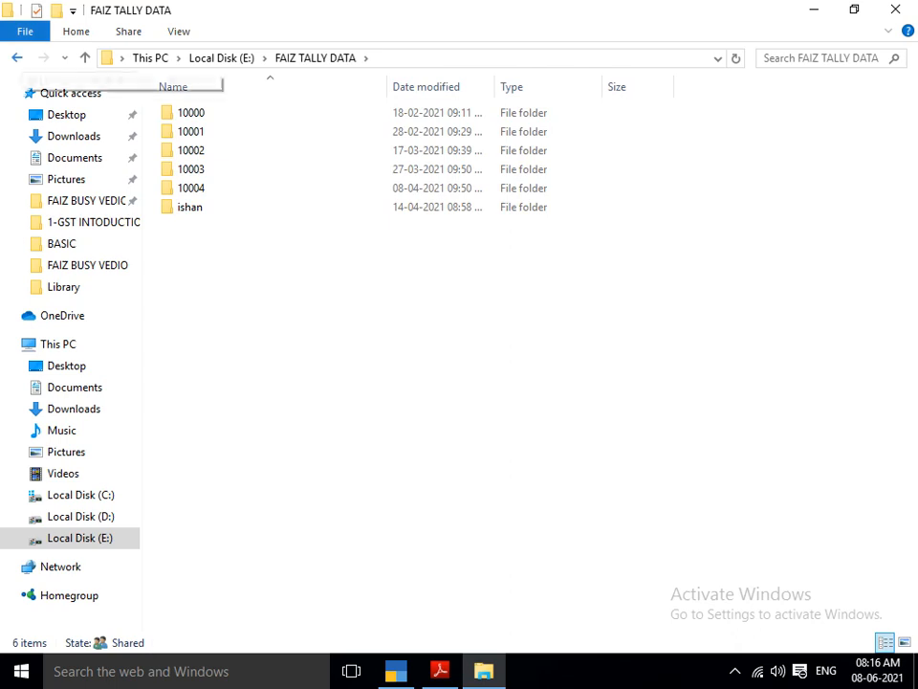
key(alt+Up)
key(Return)
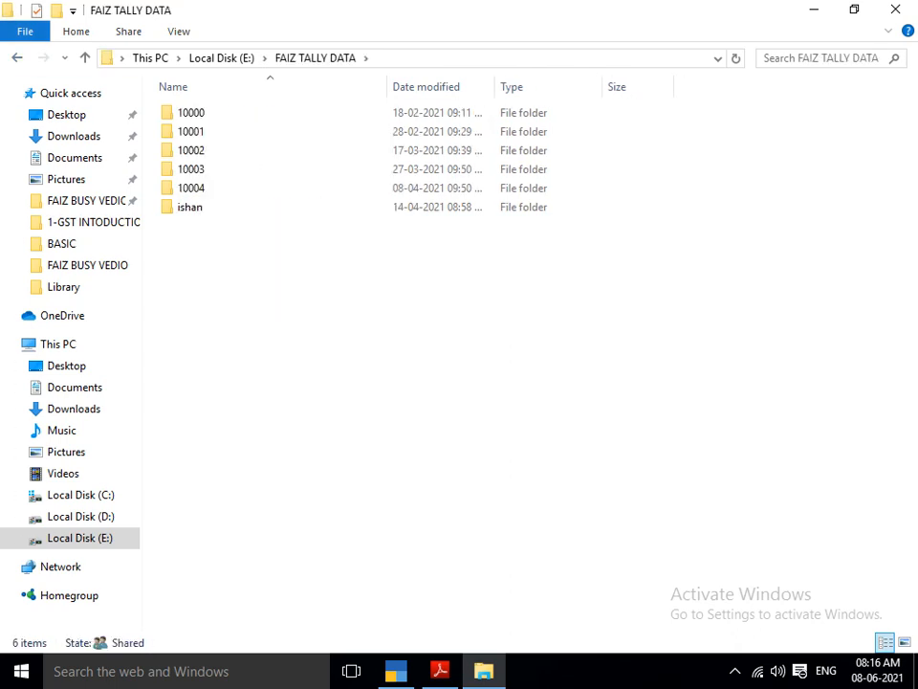
key(alt+d)
key(ctrl+c)
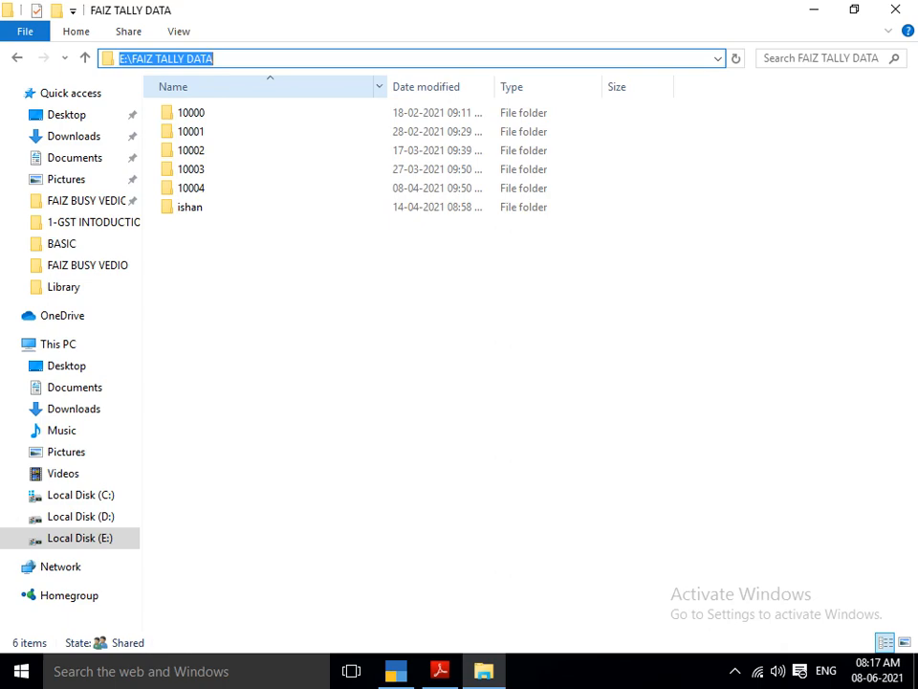
Return to TallyPrime and load the company list from the specified path E:\FAIZ TALLY DATA.
key(alt+Tab)
key(alt+Tab)
key(alt+Tab)
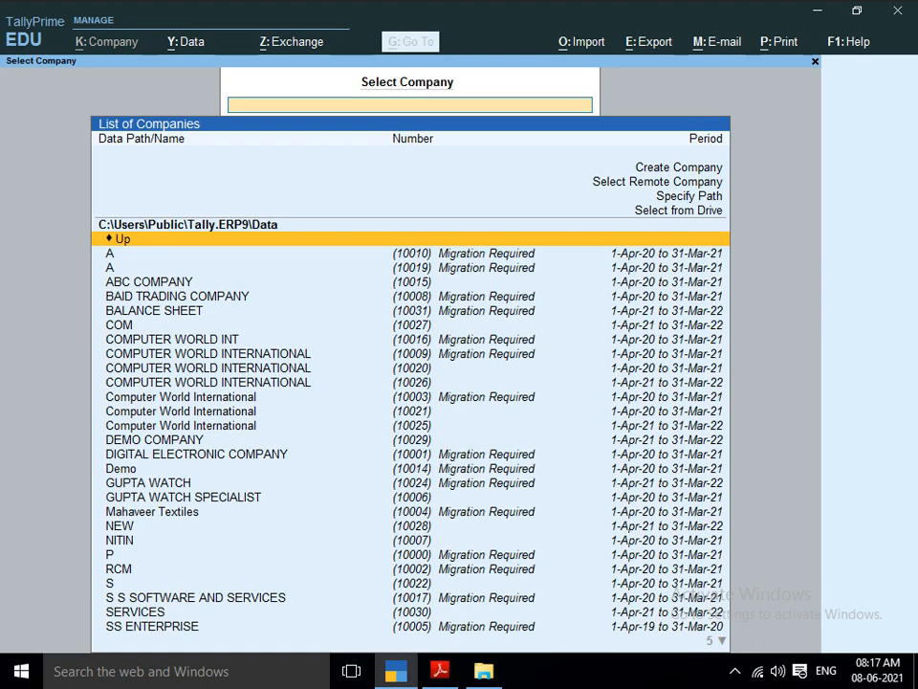
key(Up)
key(Up)
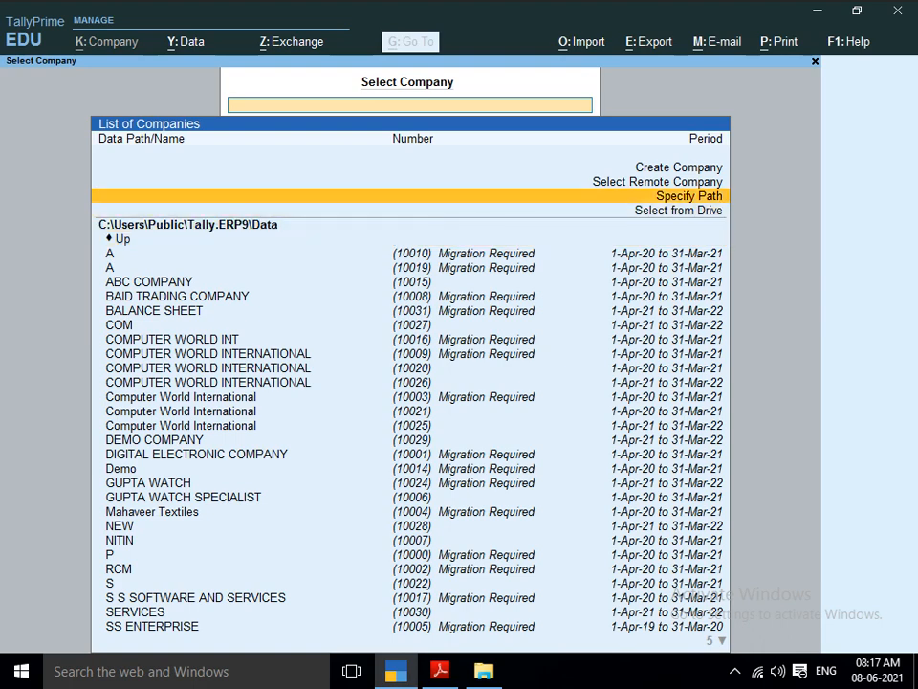
key(Return)
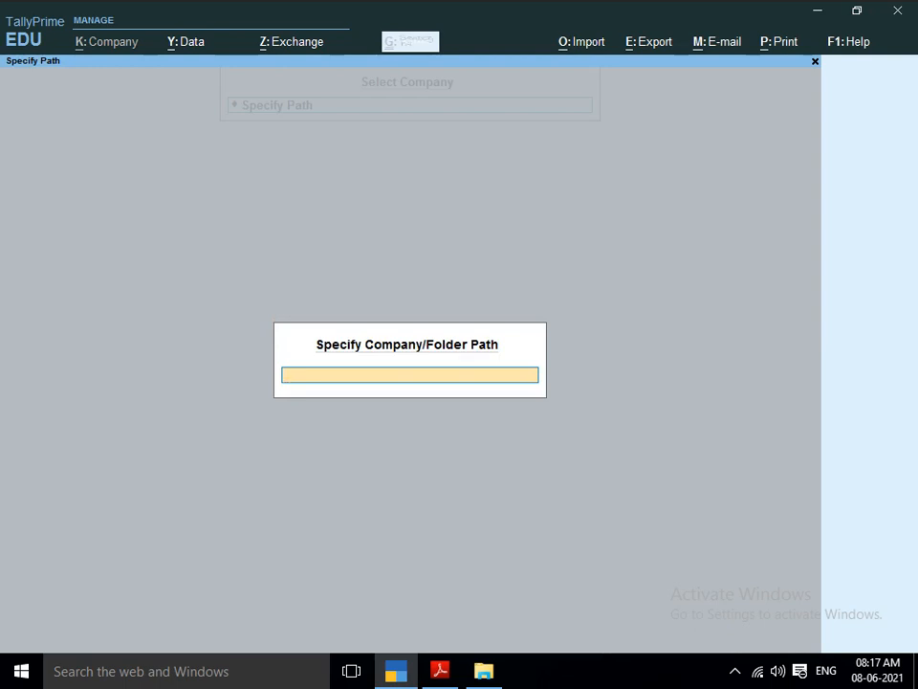
key(ctrl+v)
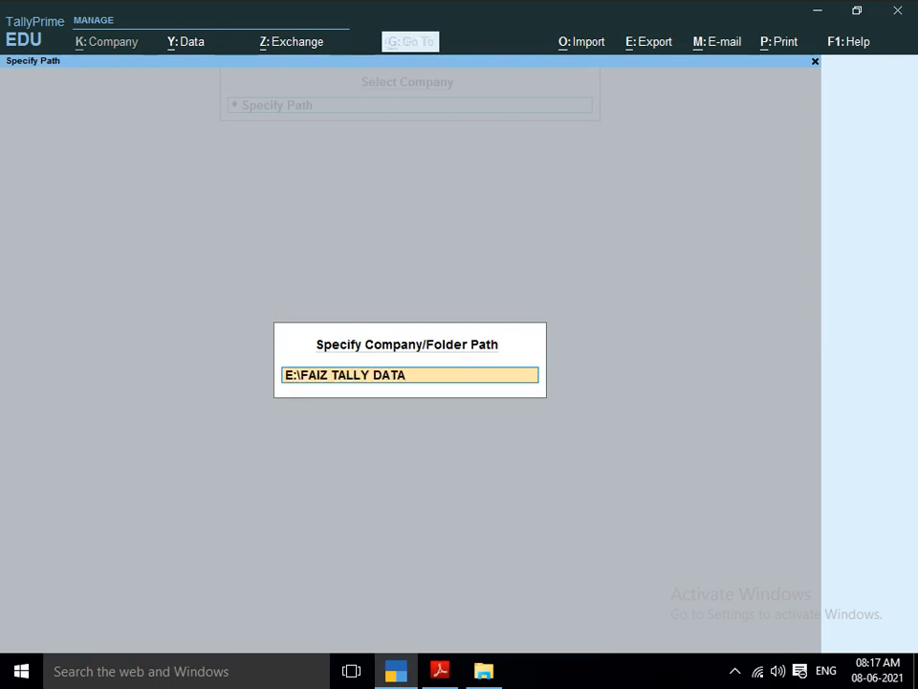
key(Return)
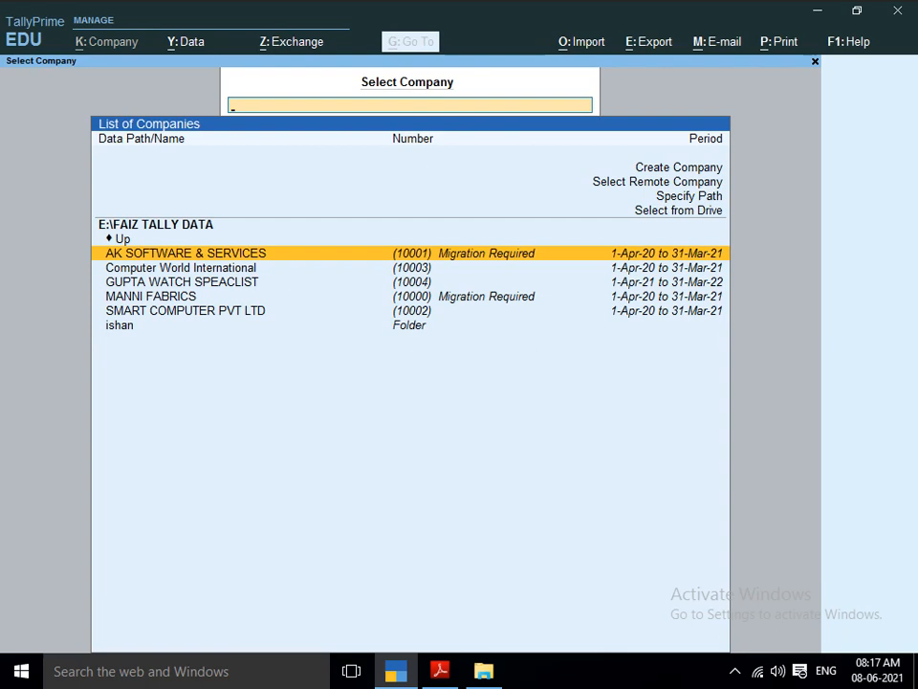
Start creating a new company with its data path set to E:\FAIZ TALLY DATA.
key(Home)
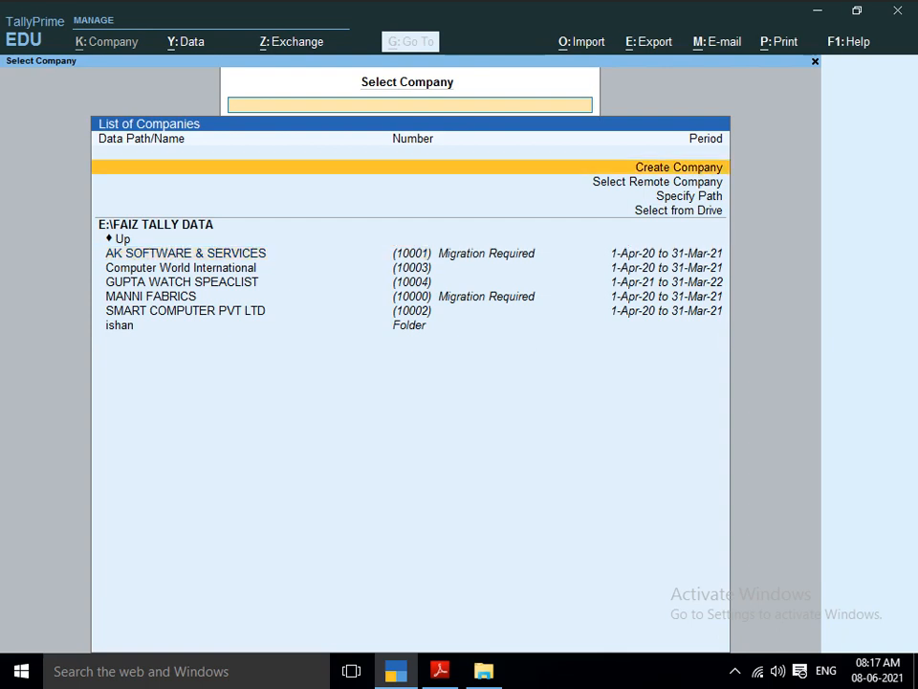
key(Return)
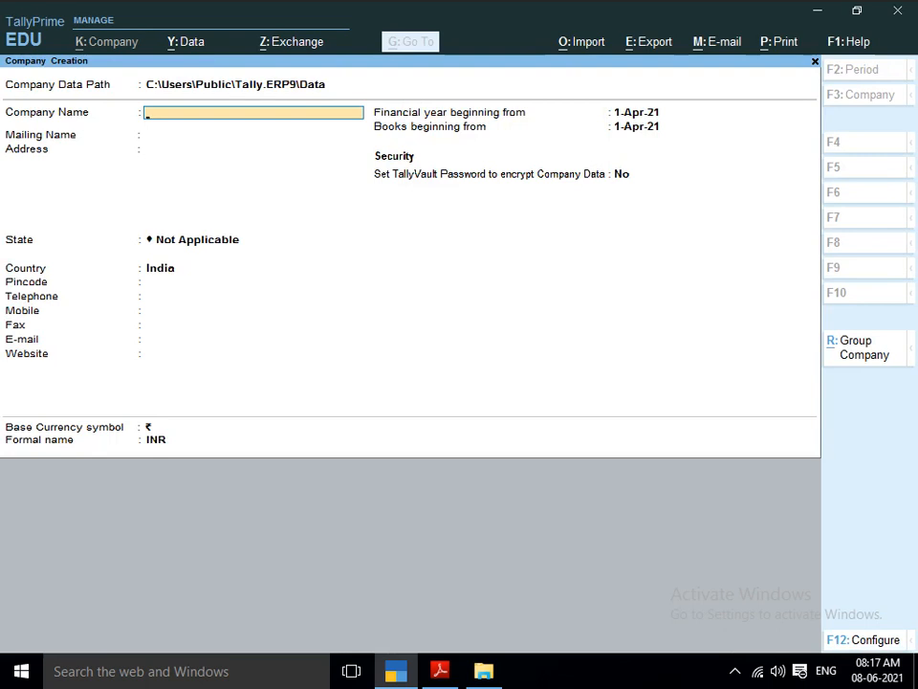
key(BackSpace)
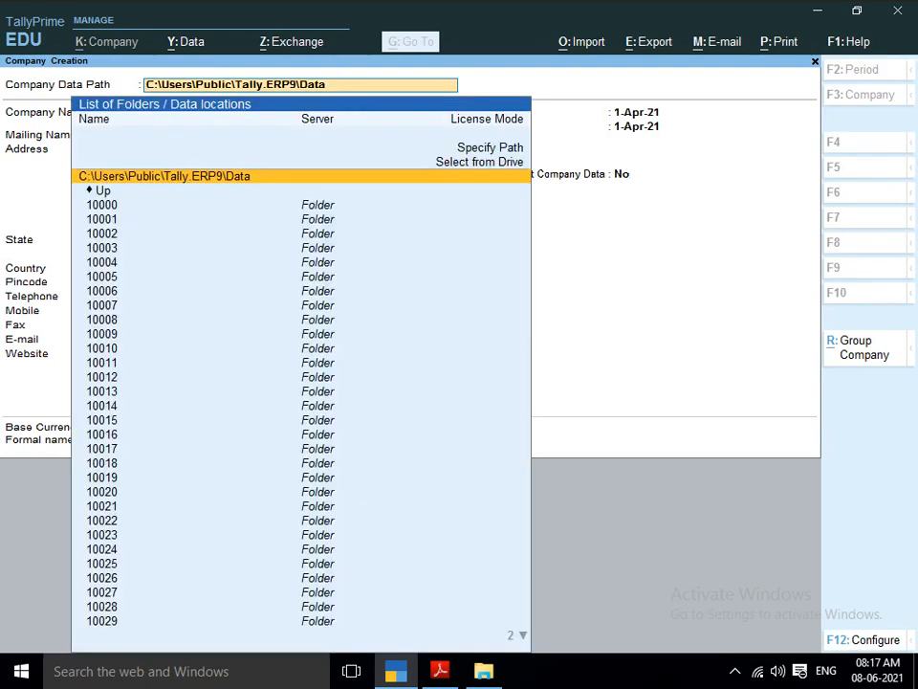
key(BackSpace)
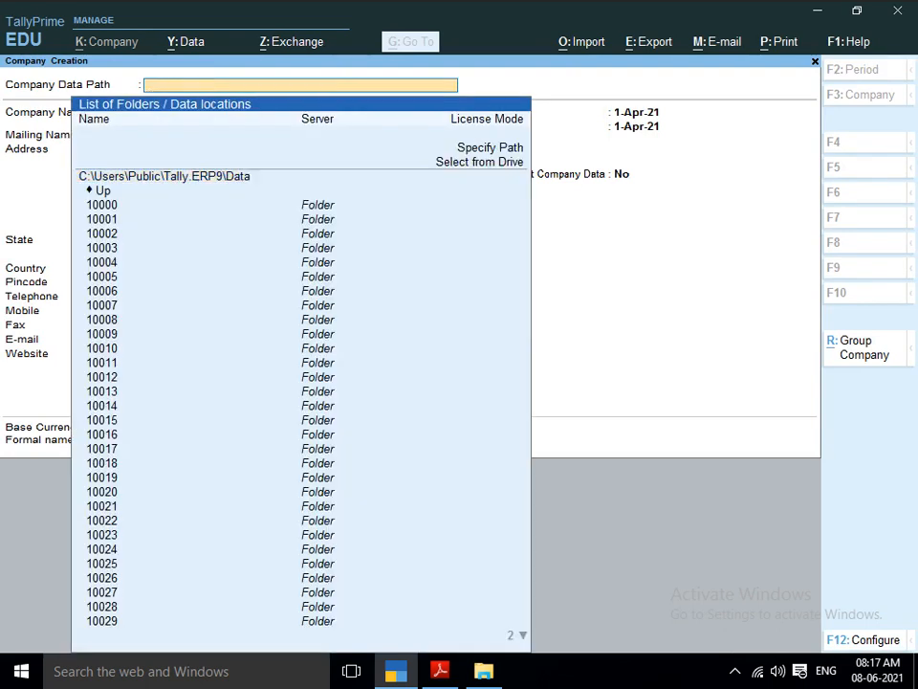
key(ctrl+v)
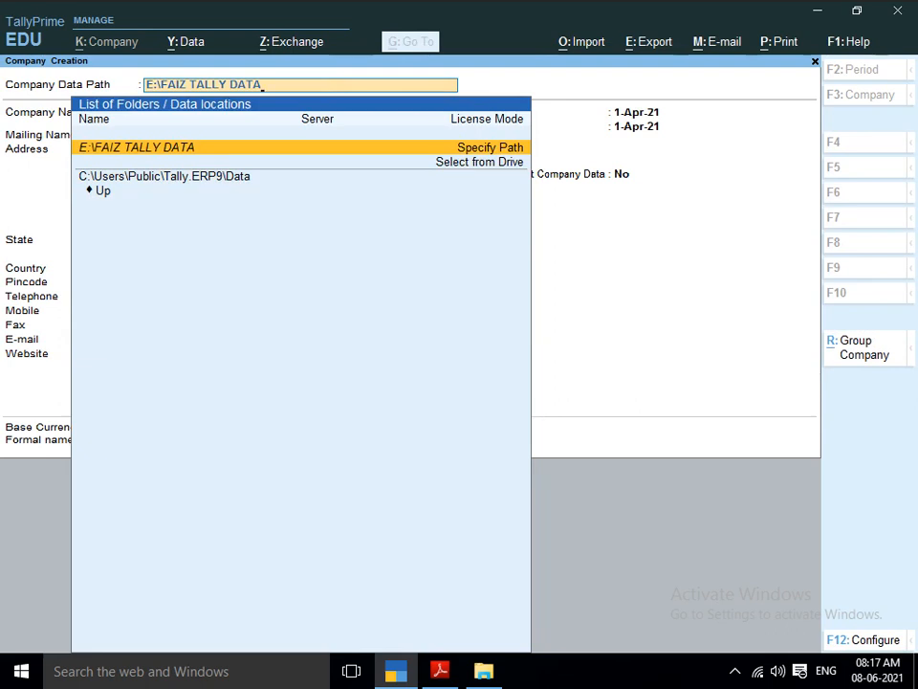
key(Return)
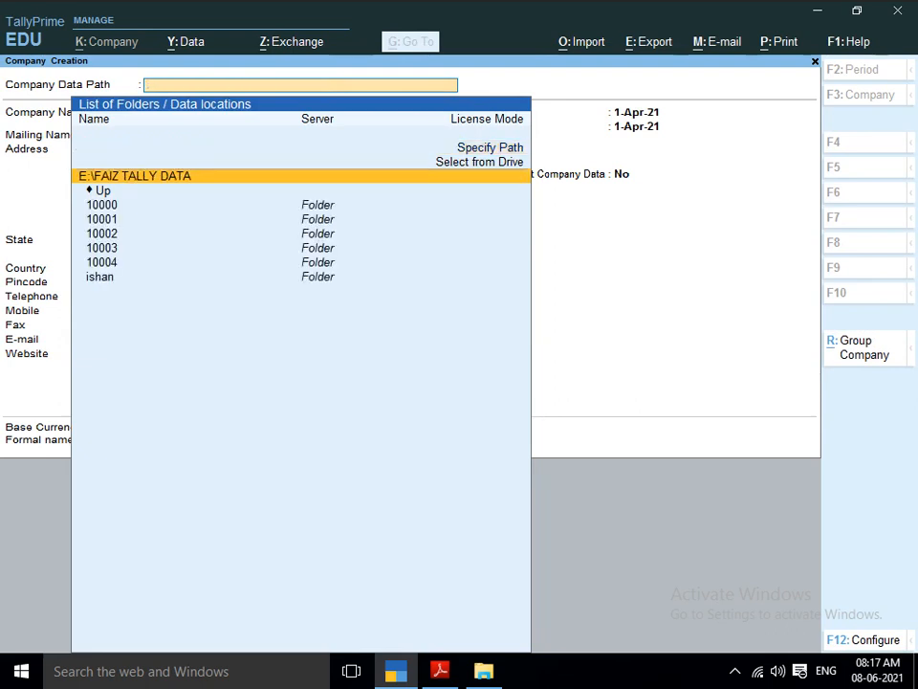
key(Return)
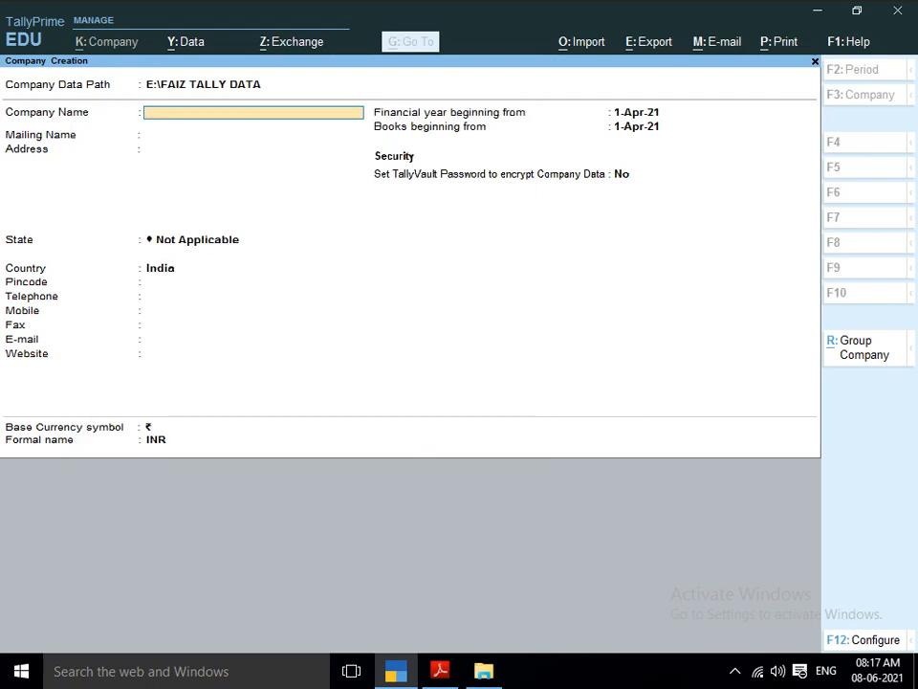
Check the shop's name in the project PDF and enter SACHDEVA BOOK SHOP as the company name and mailing name.
key(alt+Tab)
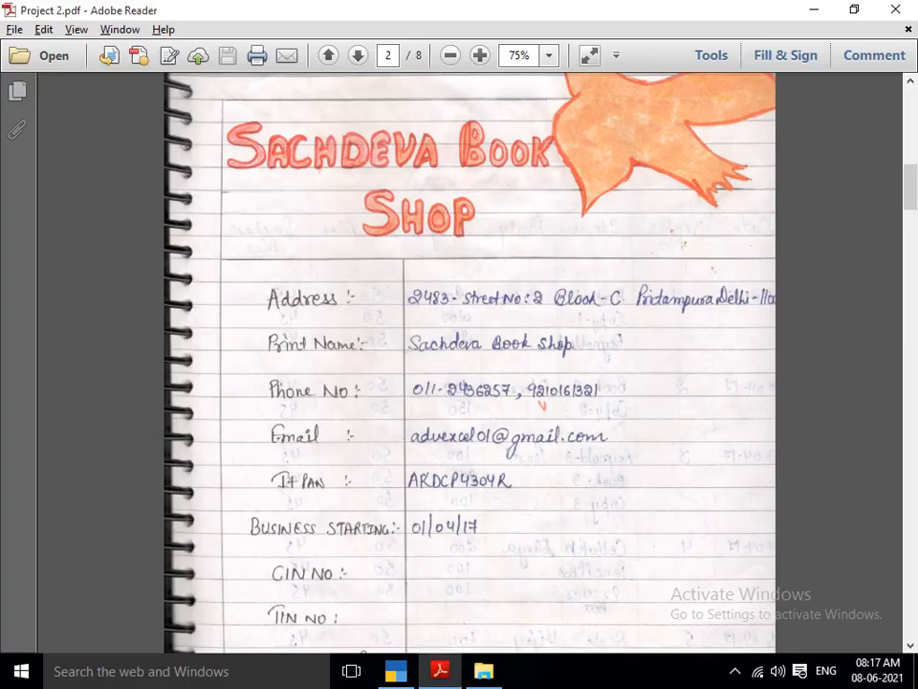
key(alt+Tab)
text(SA)
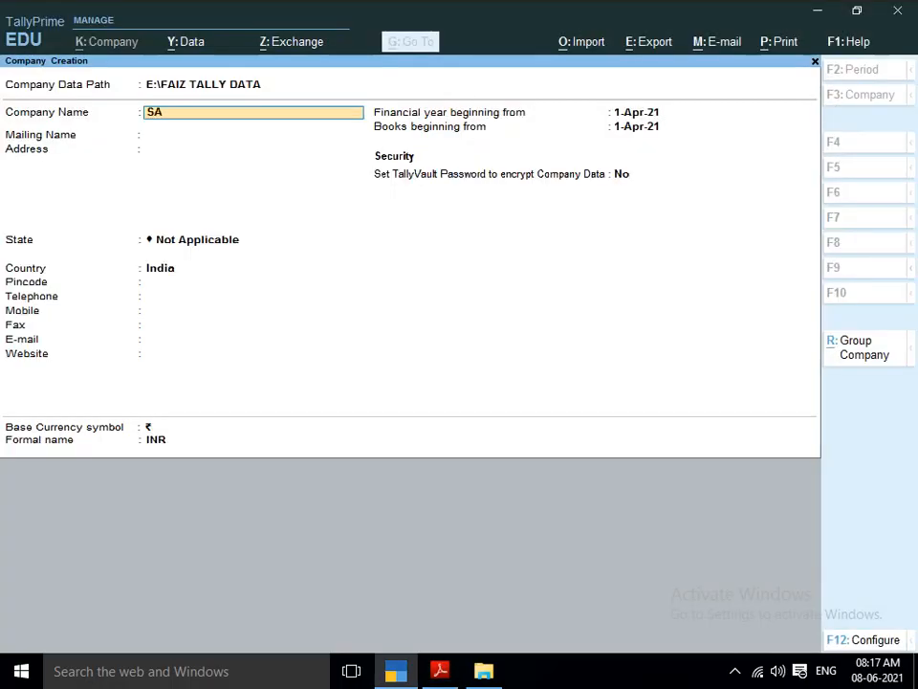
text(CHDEVA)
key(alt+Tab)
key(alt+Tab)
text(BOOK)
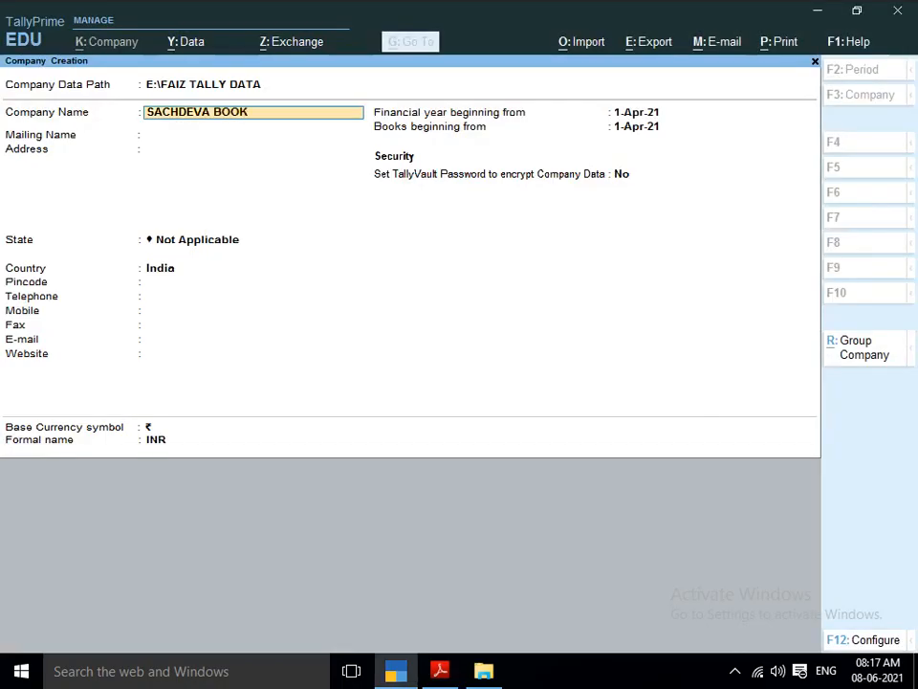
text( SHOP)
key(Return)
key(Return)
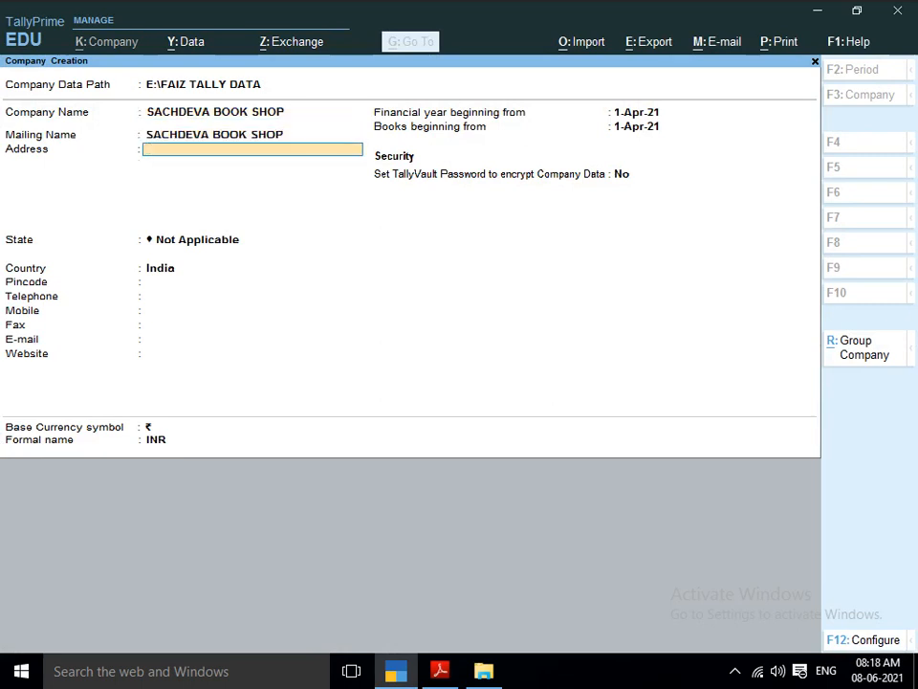
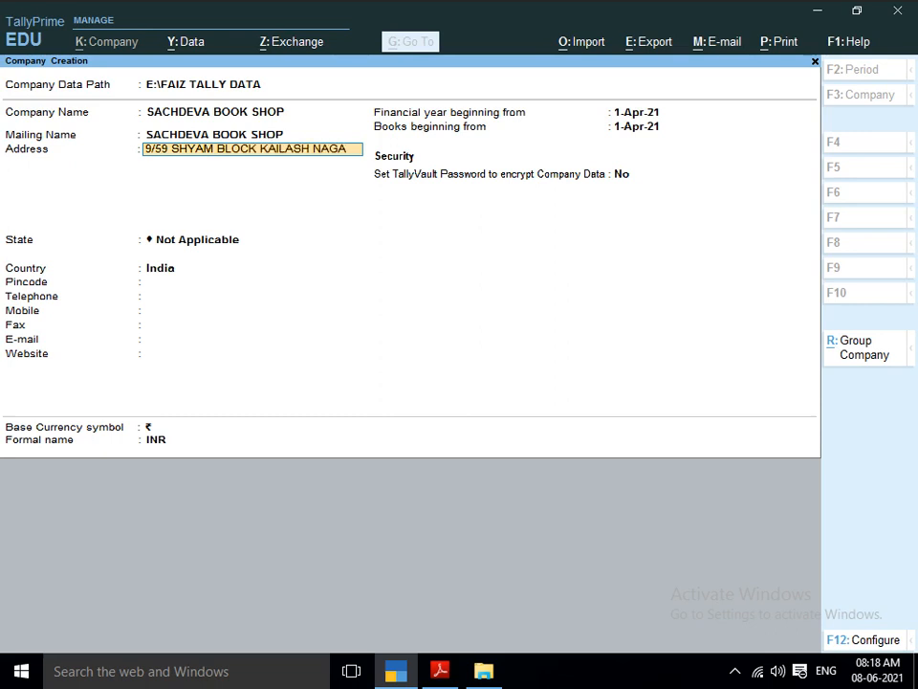
Enter the company's postal address on two lines, with the postal code after the city.
key(Return)
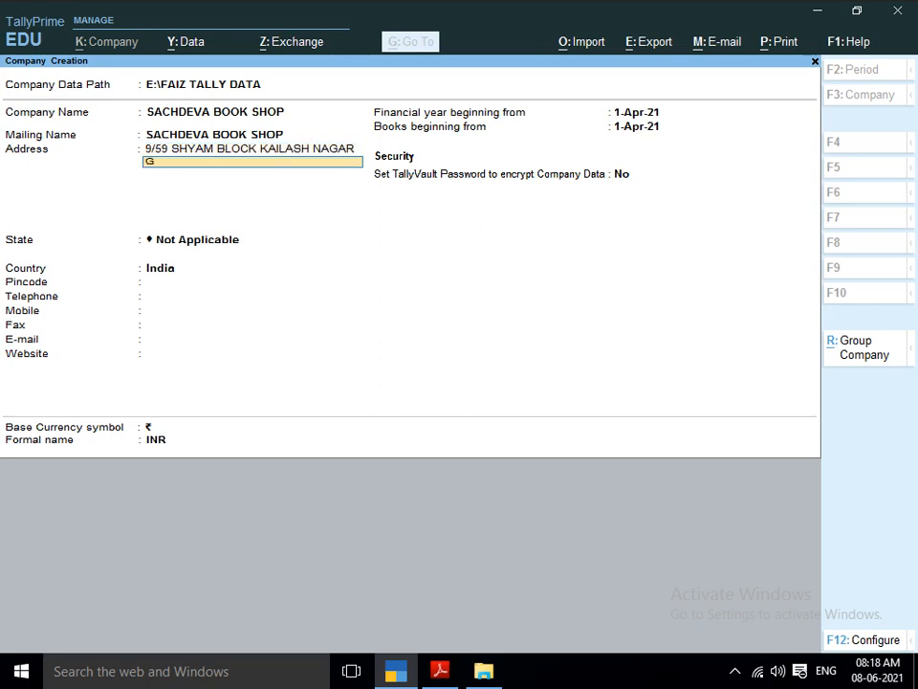
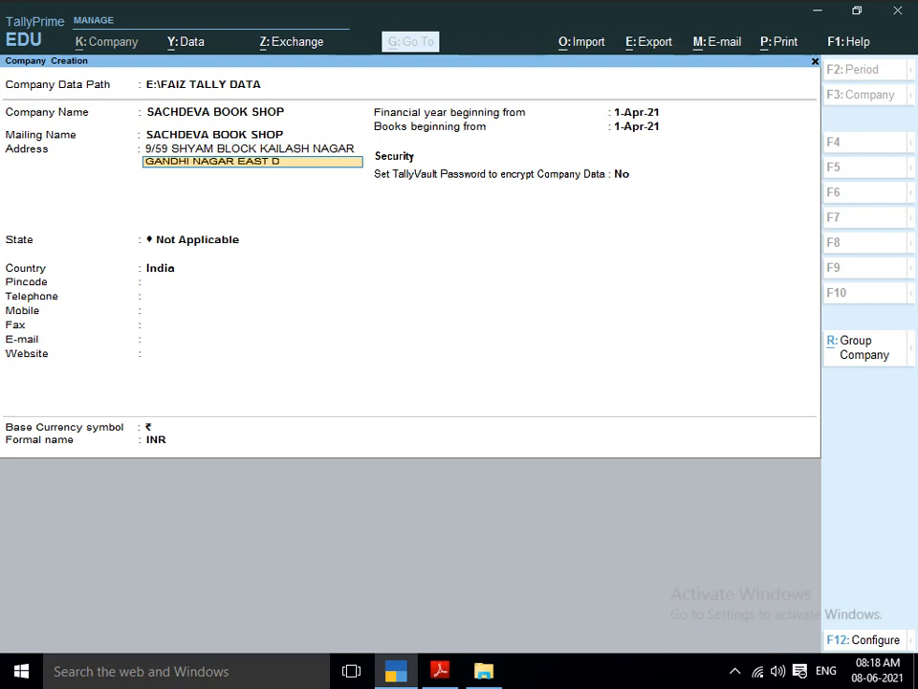
key(Return)
key(Return)
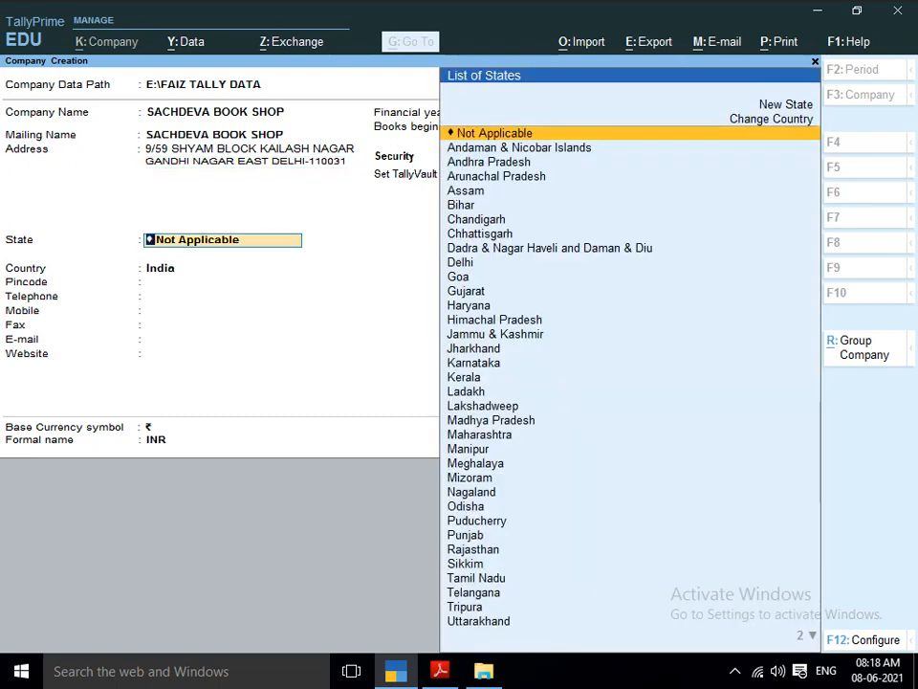
Set the company's state to Delhi and fill in the pincode.
text(DELHI)
key(Return)
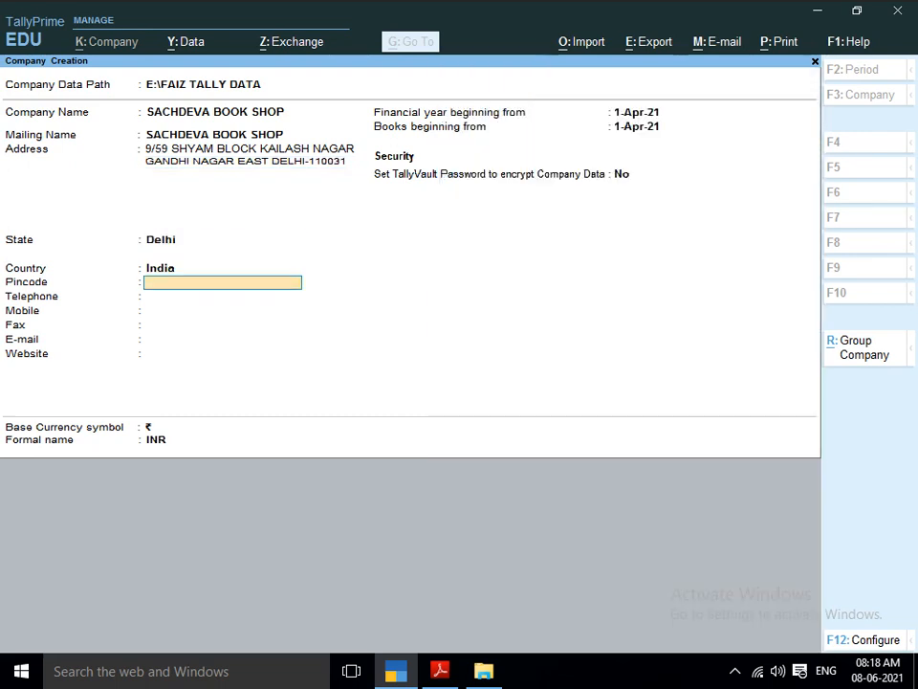
text(110031)
key(Return)
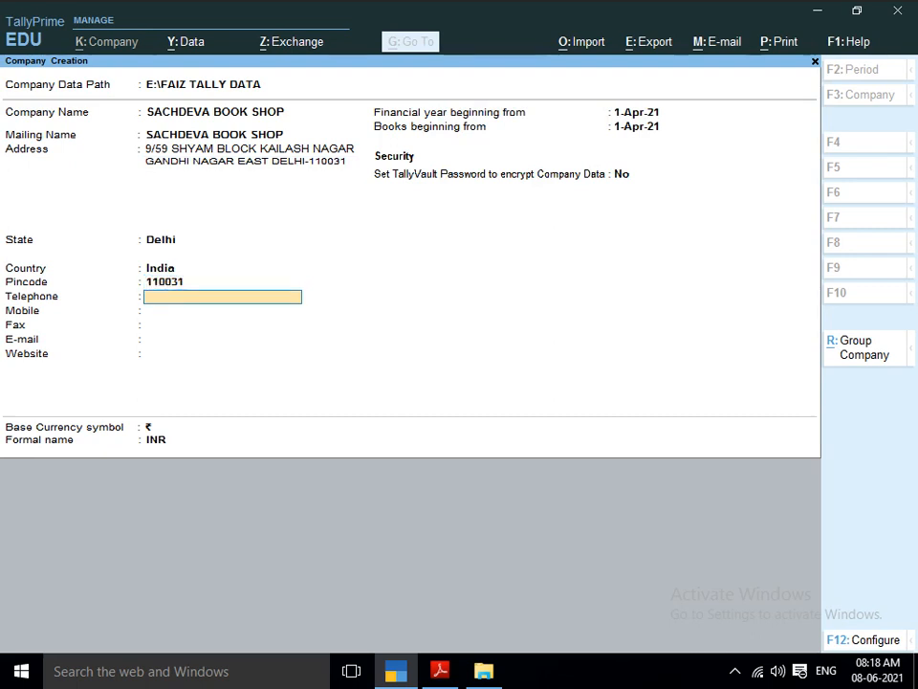
Fill in the company's telephone and mobile numbers, leaving fax, e-mail and website blank.
key(Return)
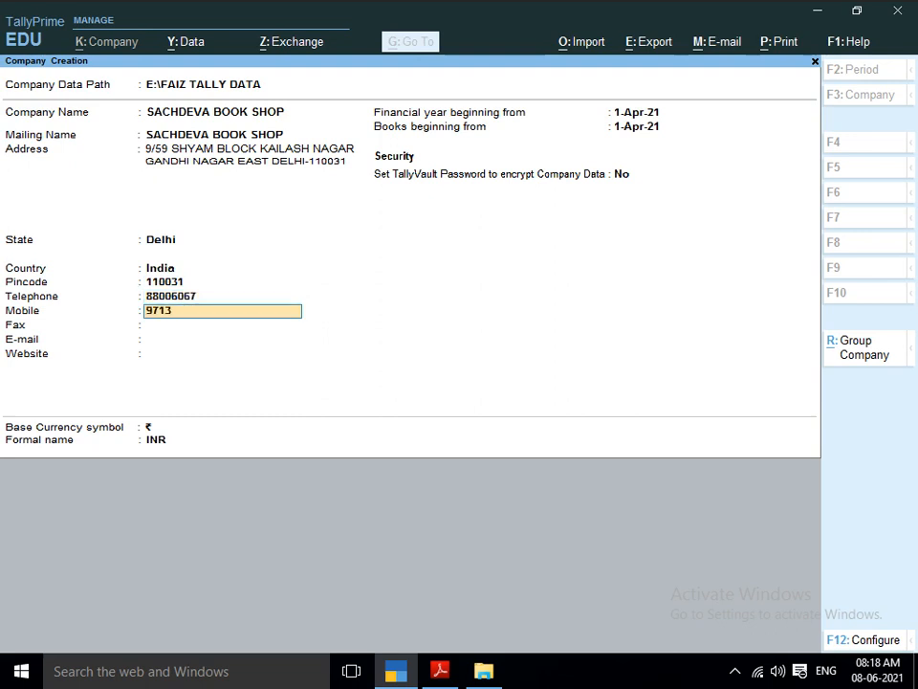
key(Return)
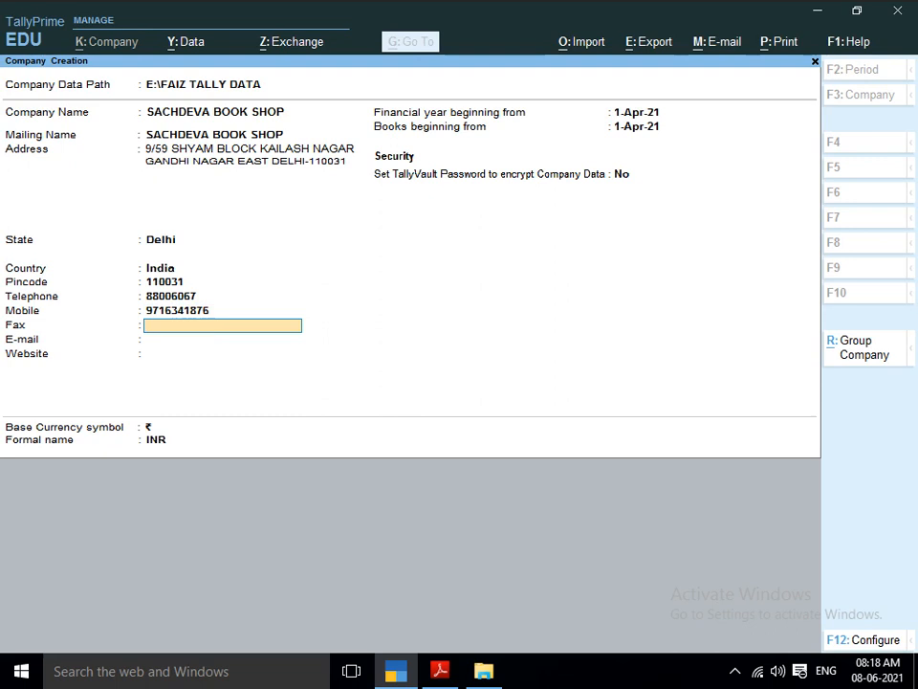
key(Return)
key(Return)
key(Return)
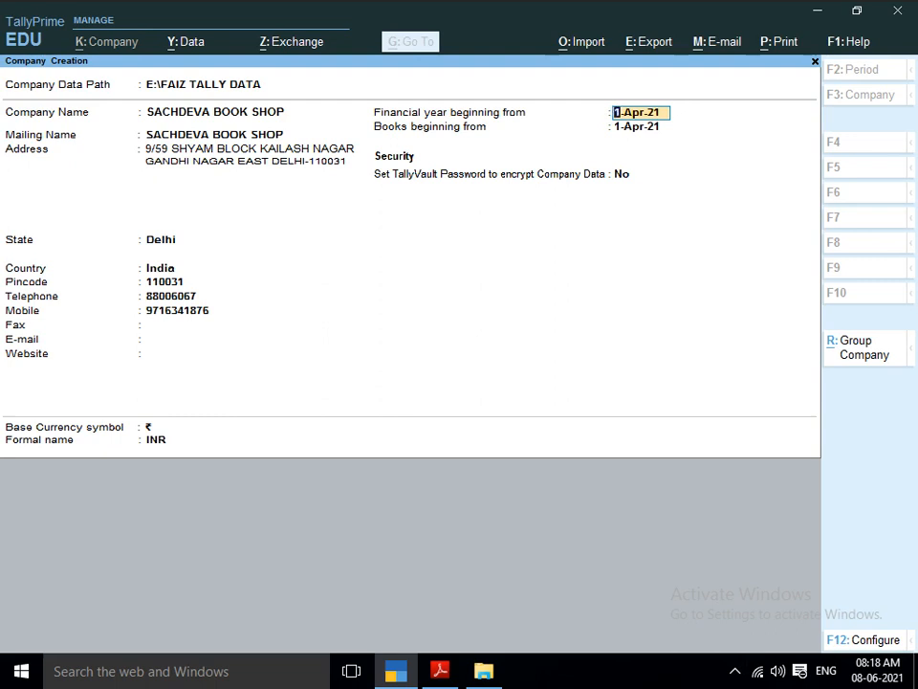
Keep the default financial year, books beginning date, TallyVault setting and base currency, and save the new company.
key(Return)
key(Up)
key(Return)
key(Up)
key(Return)
key(Return)
key(Return)
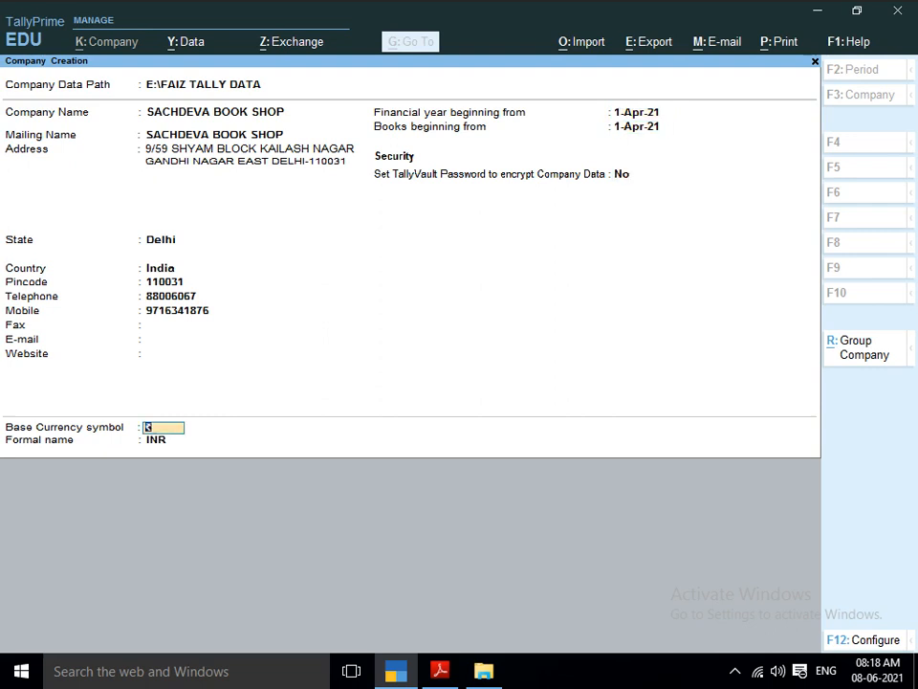
key(Return)
key(Return)
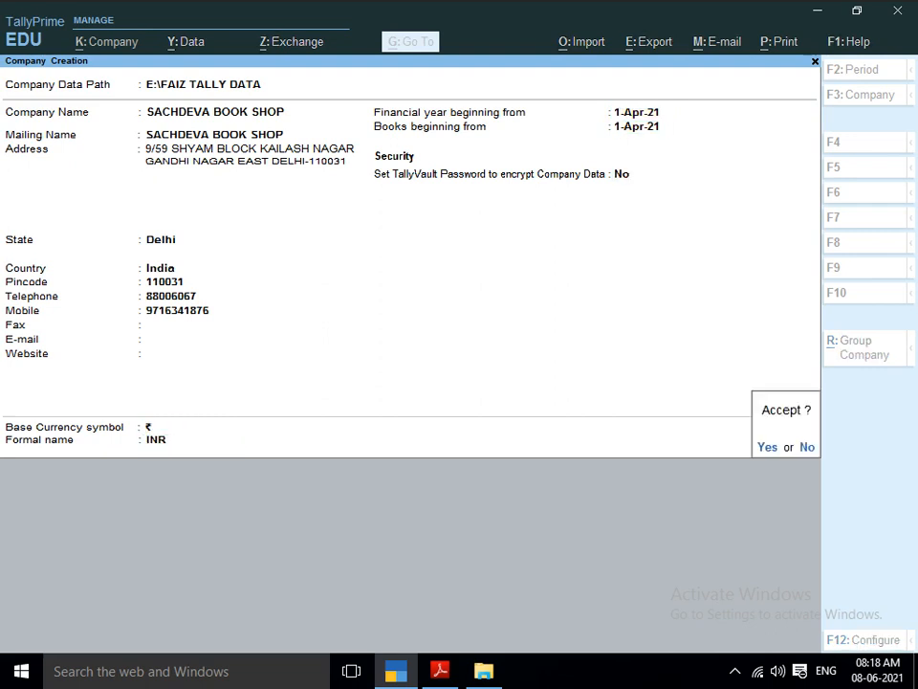
key(Return)
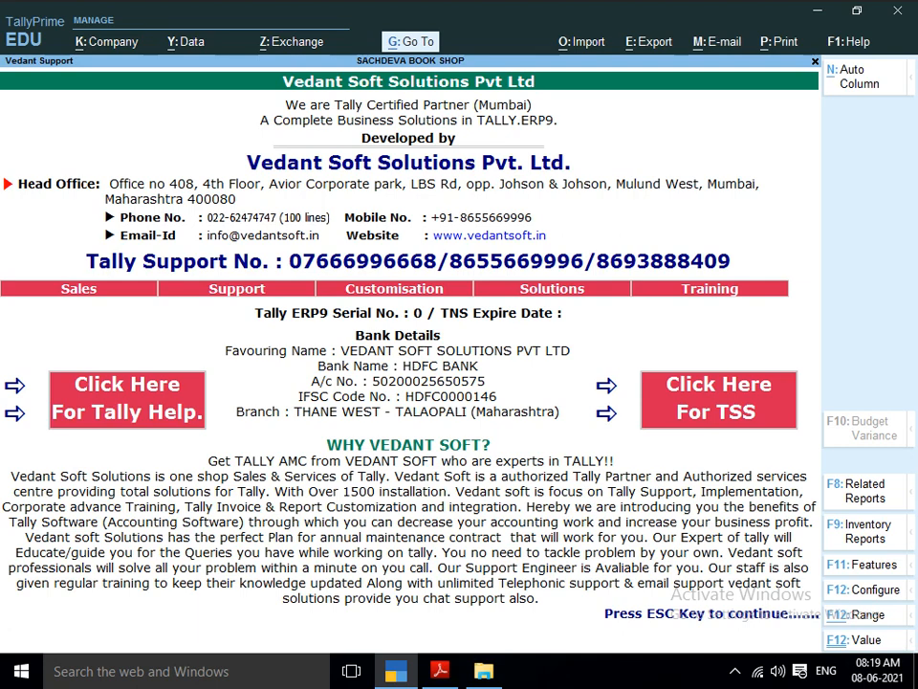
Dismiss the Vedant Support page to continue to the new company's features.
key(alt+k)
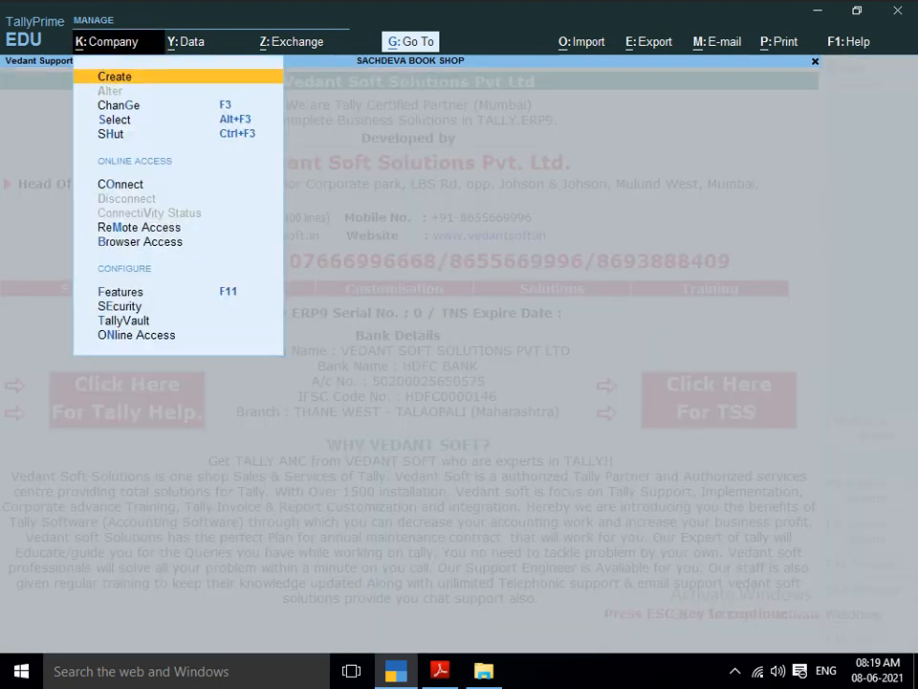
key(Escape)
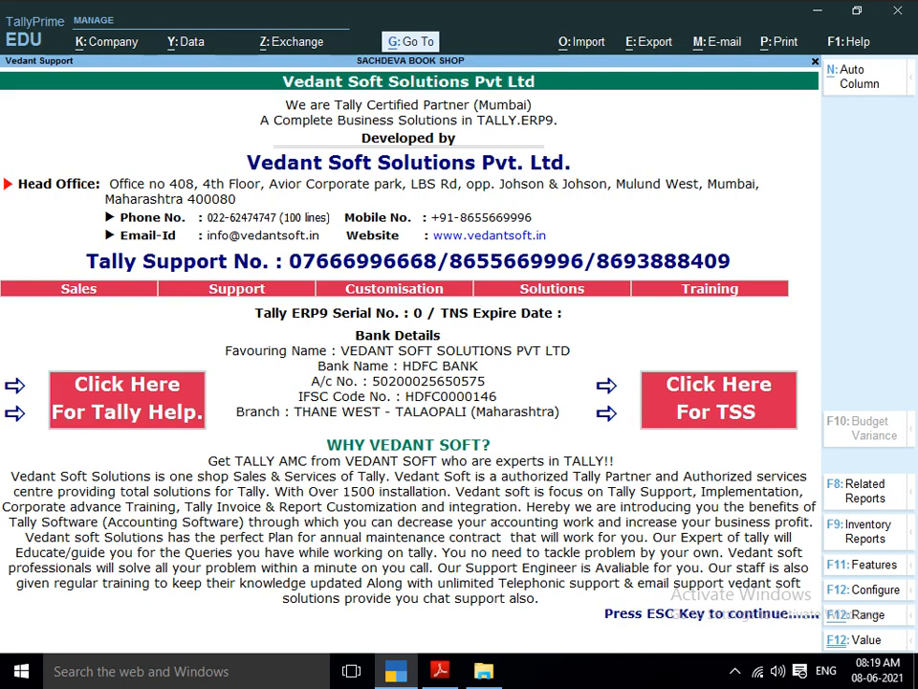
key(Escape)
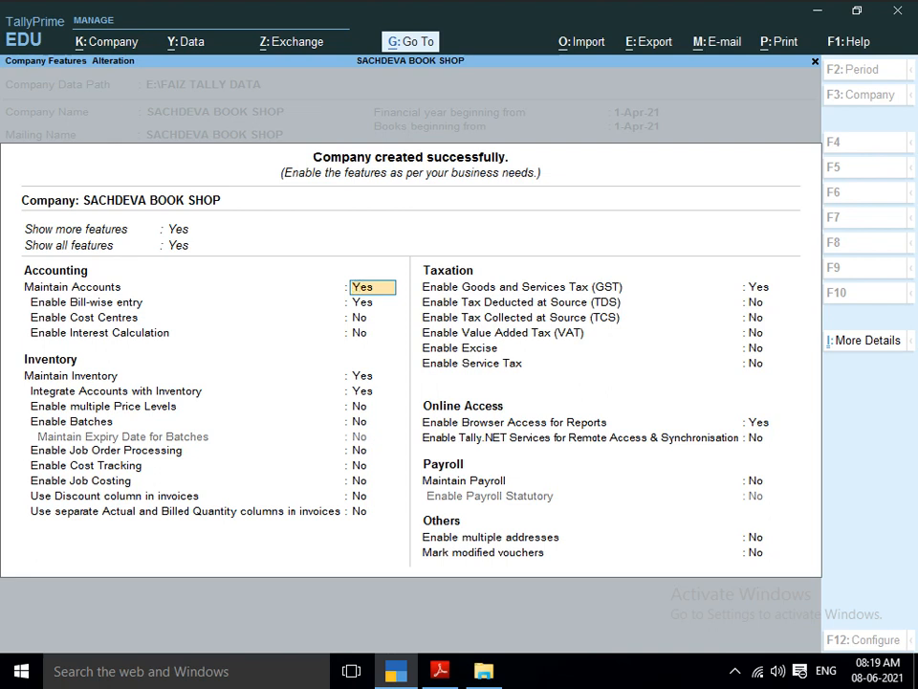
Go through the company's accounting and inventory features, keeping the default settings.
key(BackSpace)
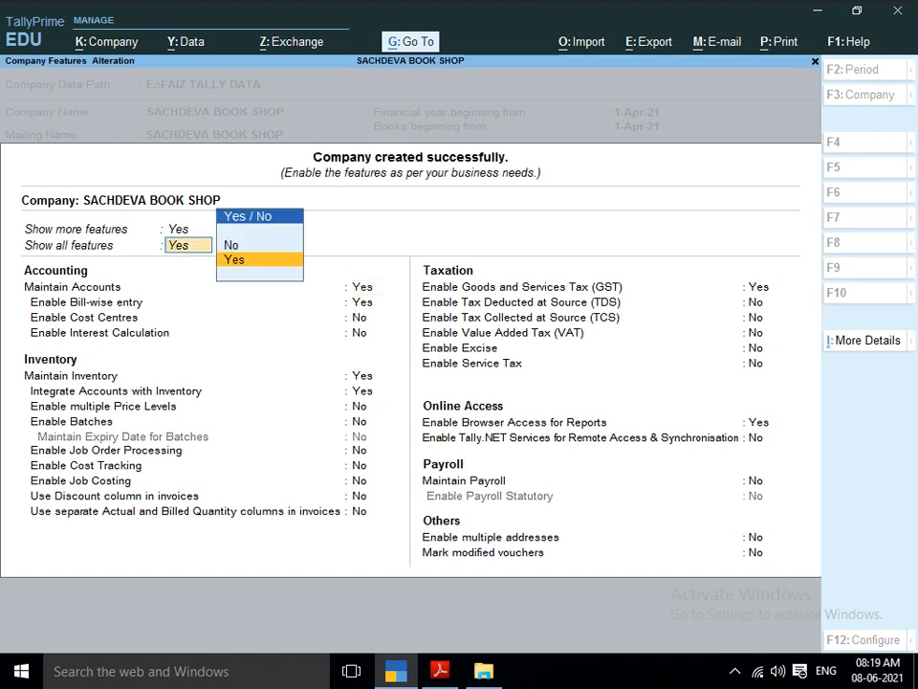
key(Return)
key(Return)
key(Return)
key(Return)
key(Return)
key(Return)
key(Return)
key(Return)
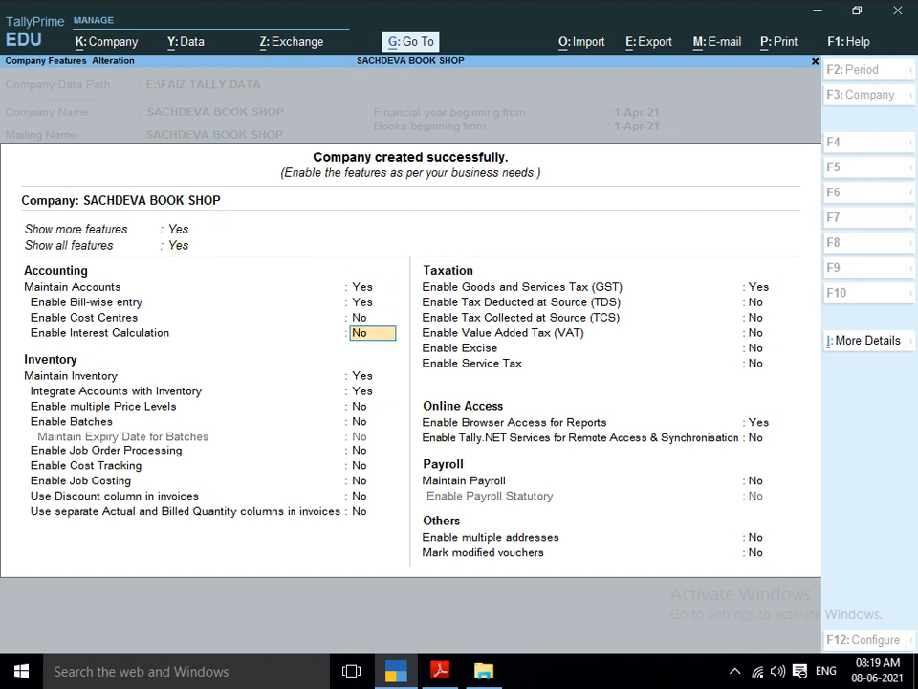
key(Return)
key(Return)
key(Return)
key(Return)
key(Return)
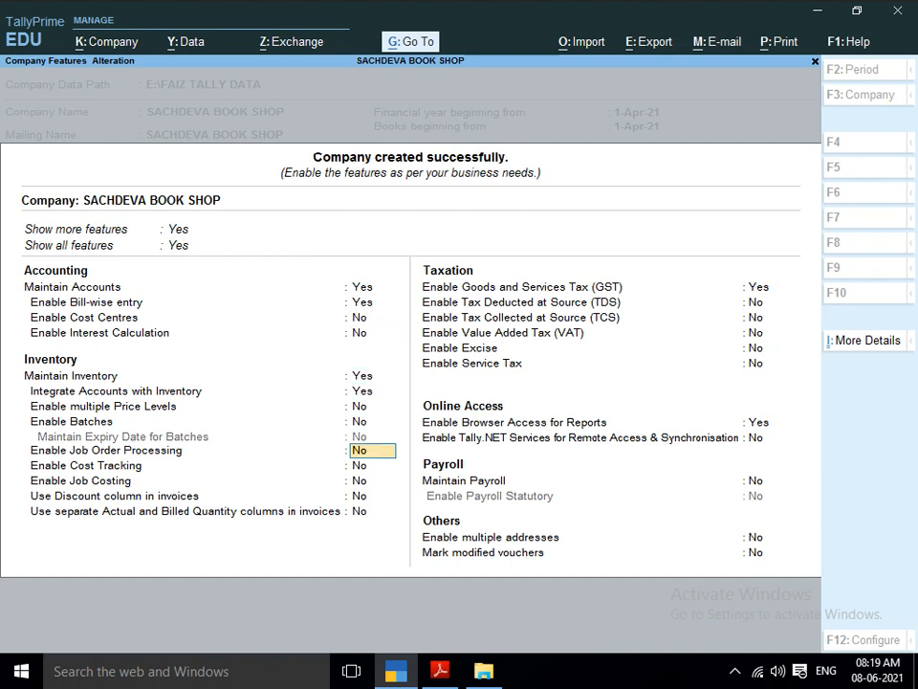
key(Return)
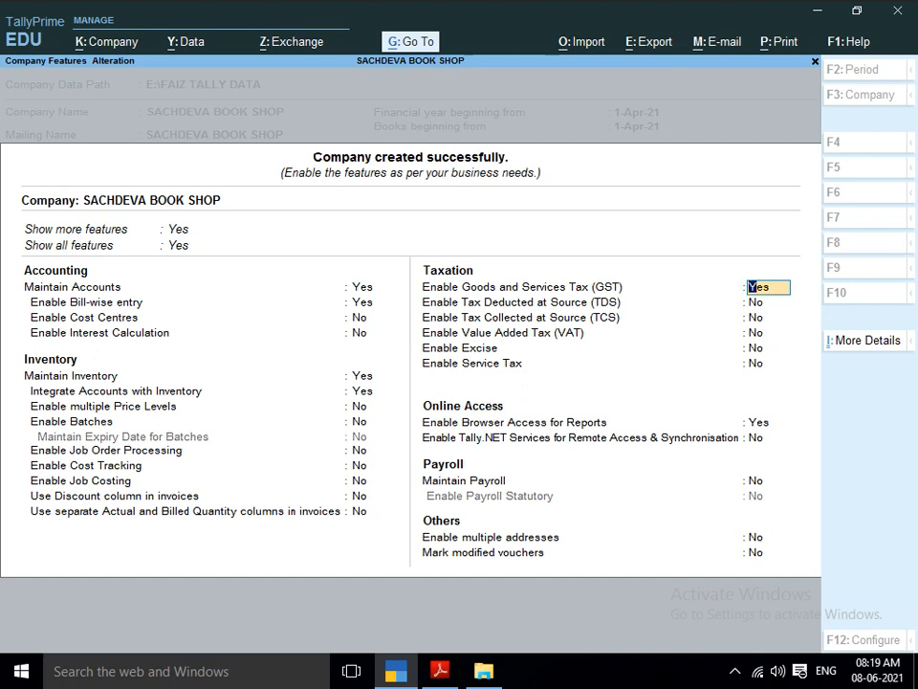
Disable Goods and Services Tax (GST) for the company and save the company features.
text(N)
key(Return)
key(Return)
key(Return)
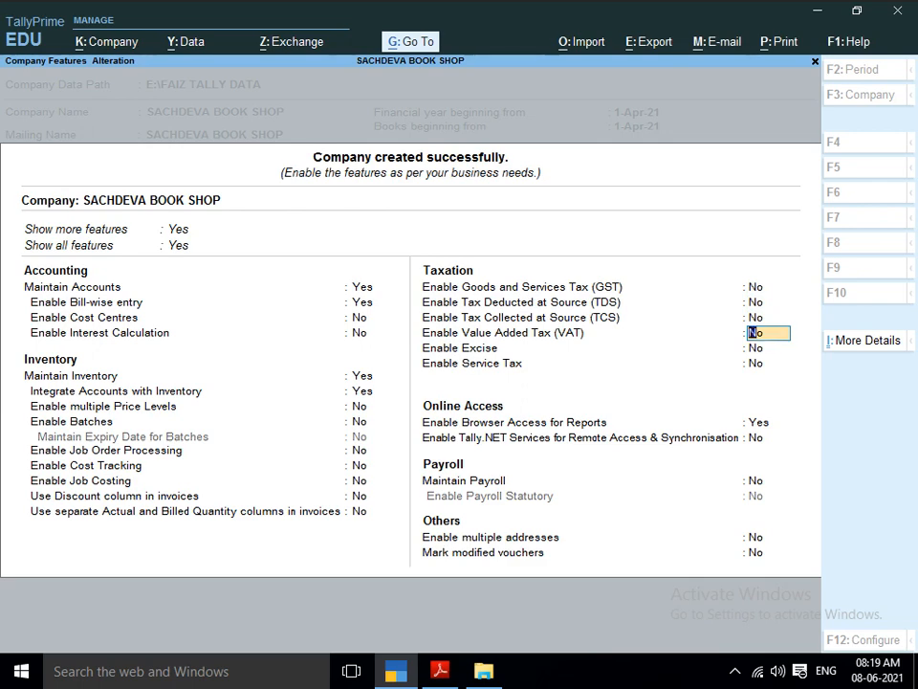
key(ctrl)
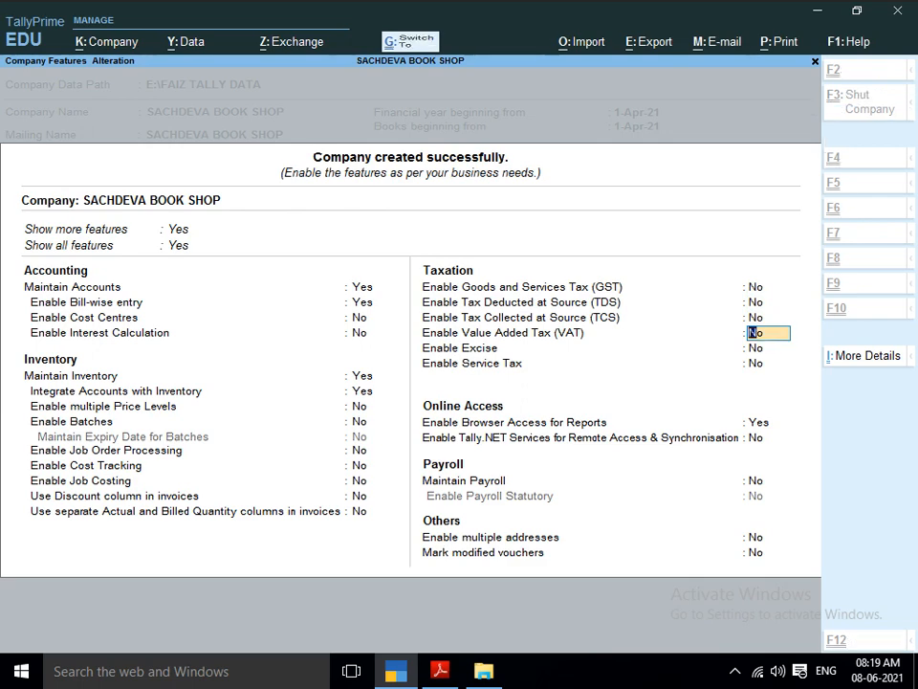
key(ctrl+a)
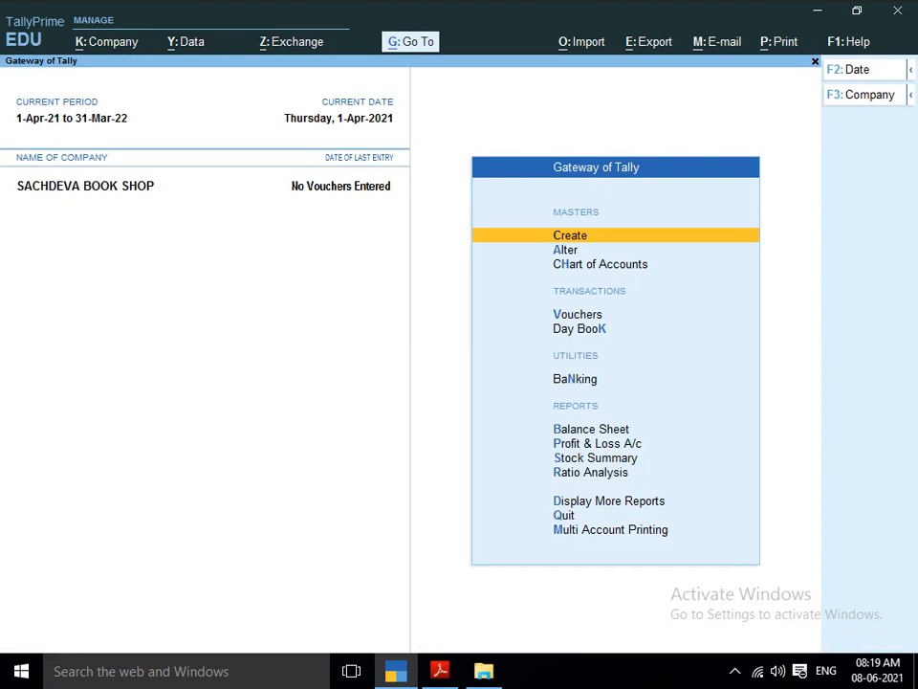
key(Down)
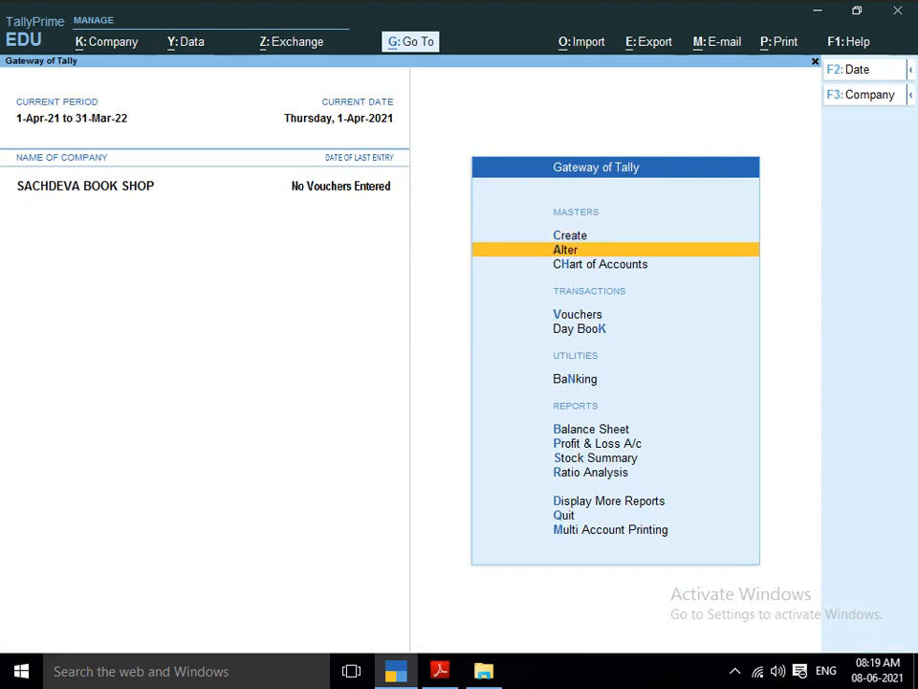
key(Up)
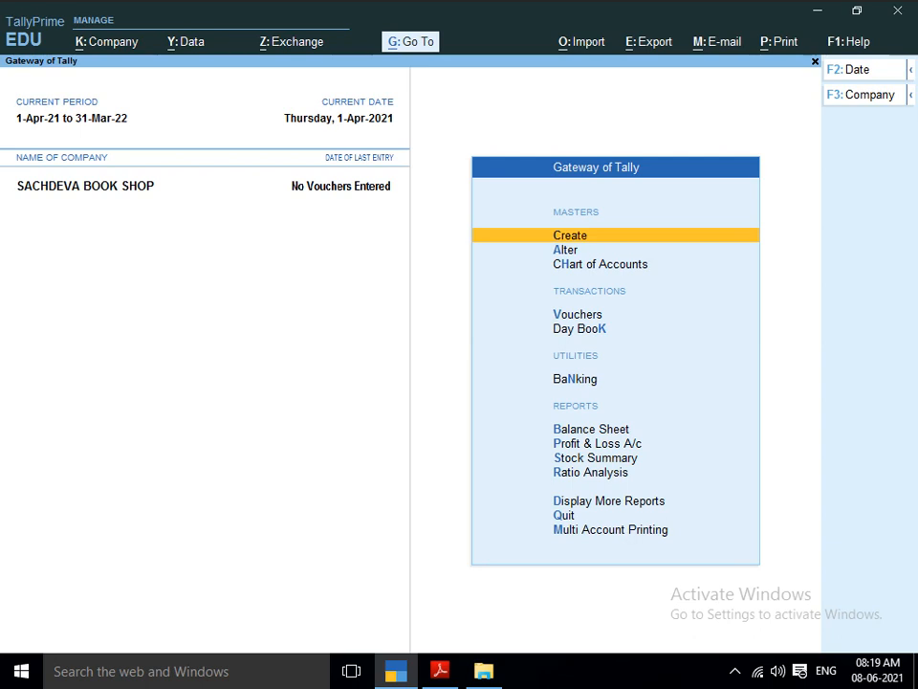
key(Down)
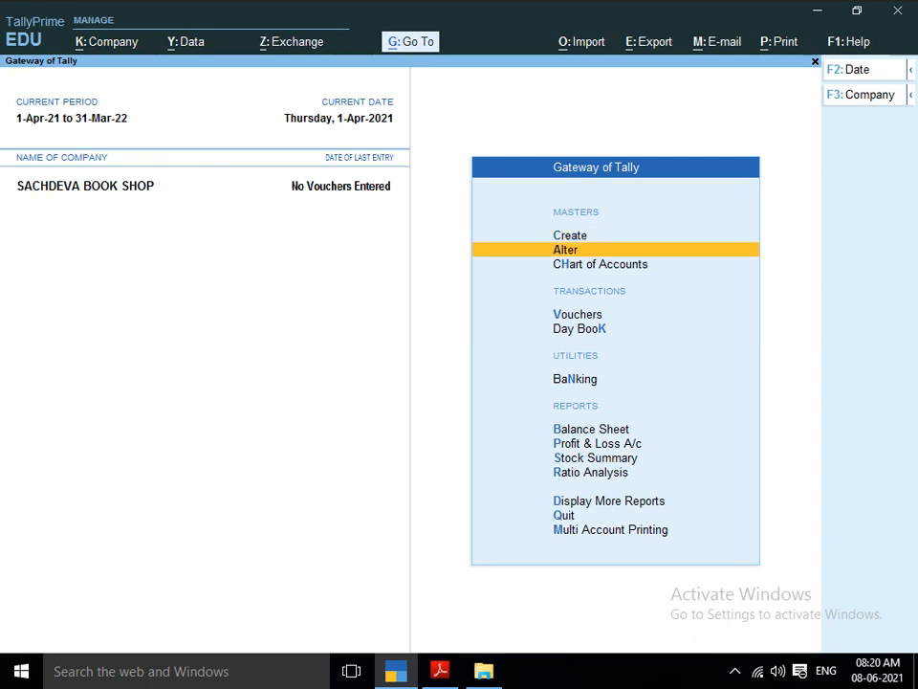
key(Up)
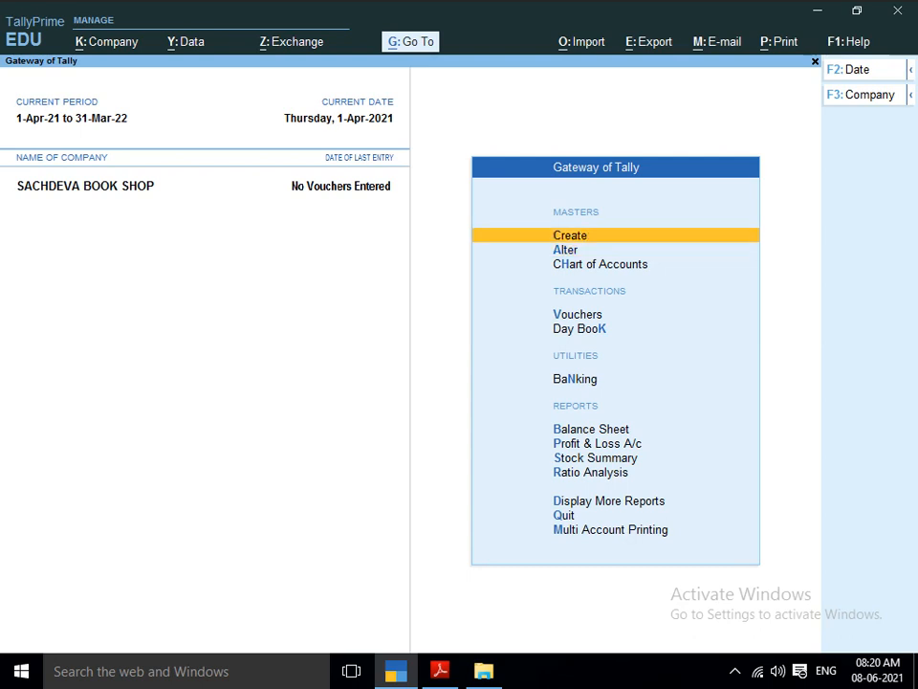
key(Down)
key(Up)
key(Down)
key(Up)
Create a ledger named PURCHASE ACCOUNT under the Purchase Accounts group, leaving its remaining fields at their defaults.
key(Return)
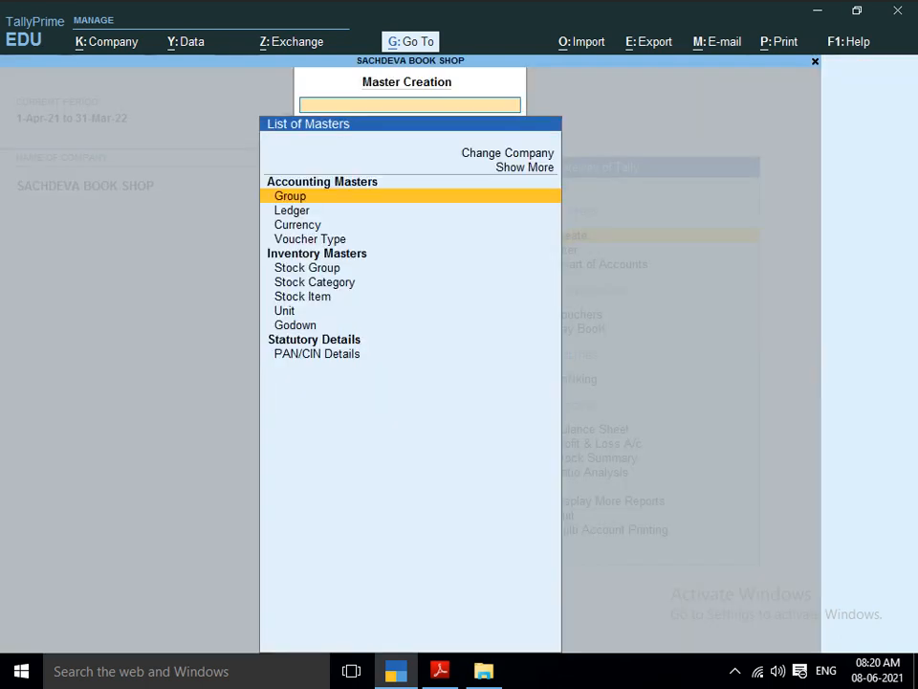
key(Down)
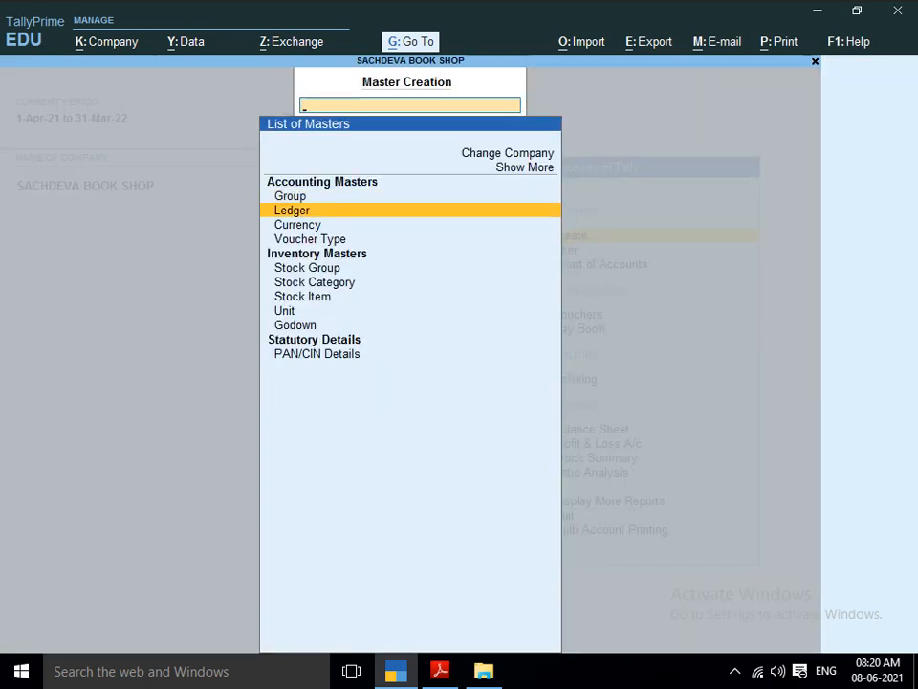
key(Return)
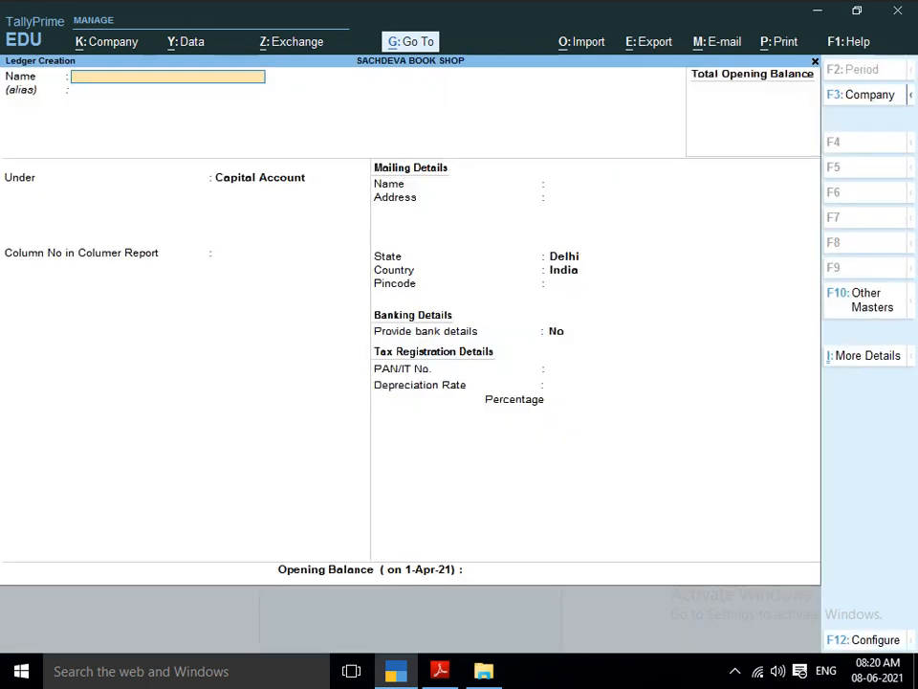
text(PURCHASE ACCOUNT)
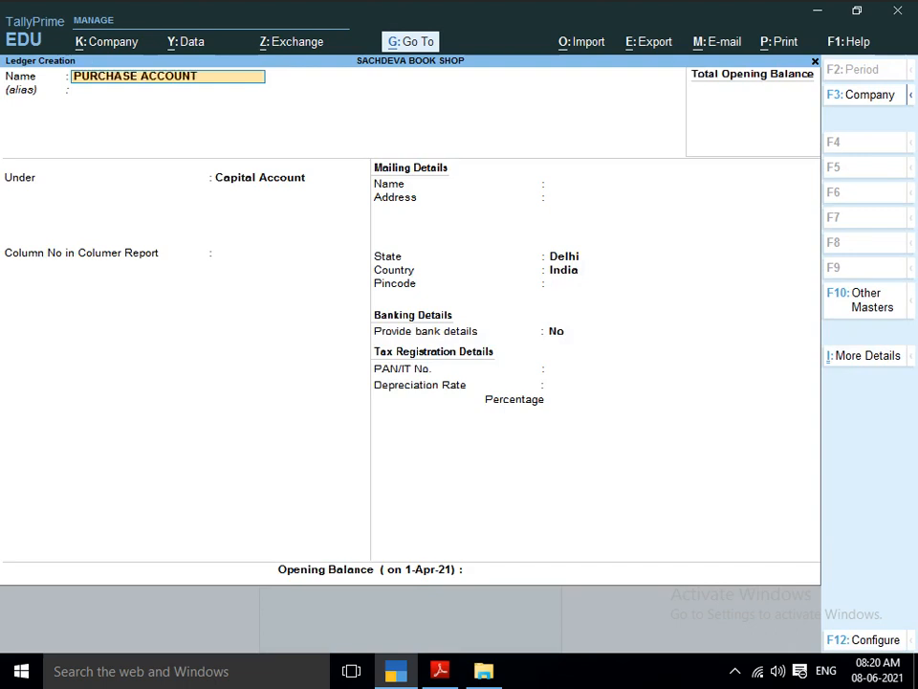
key(Return)
text(P)
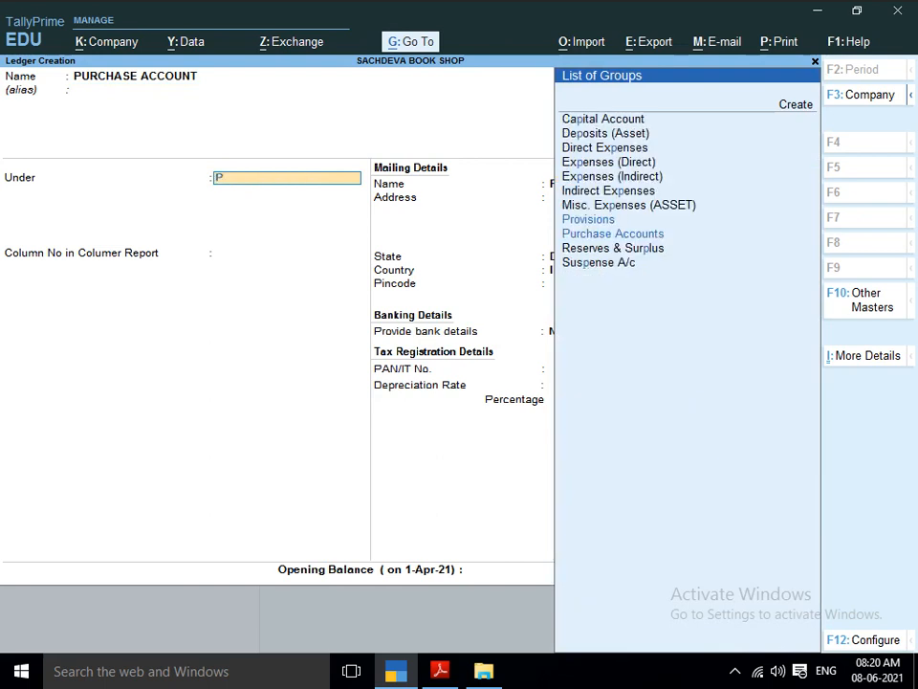
text(URCHASE)
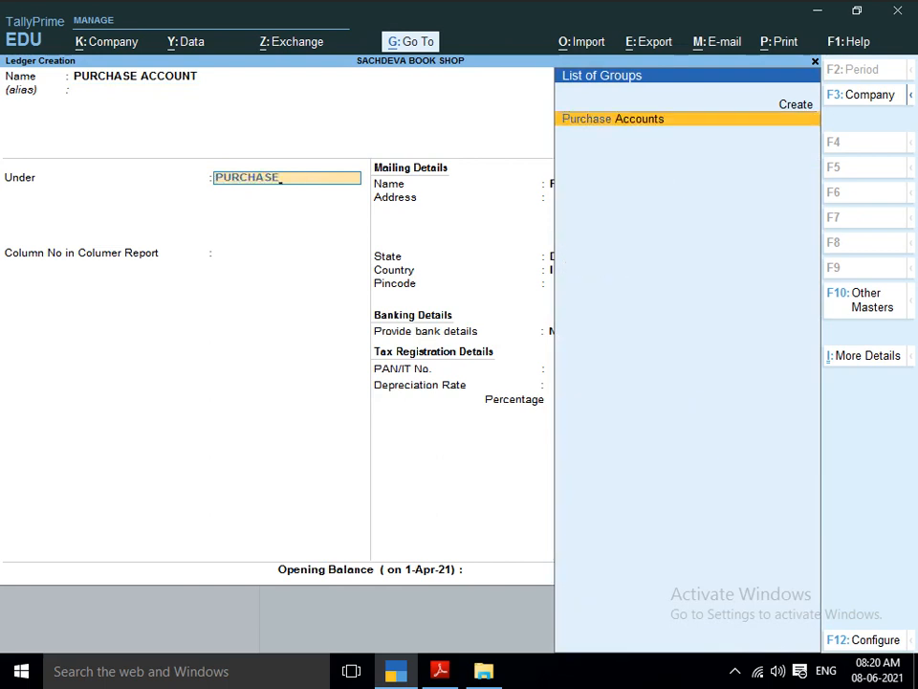
key(Return)
key(Return)
key(Return)
key(Return)
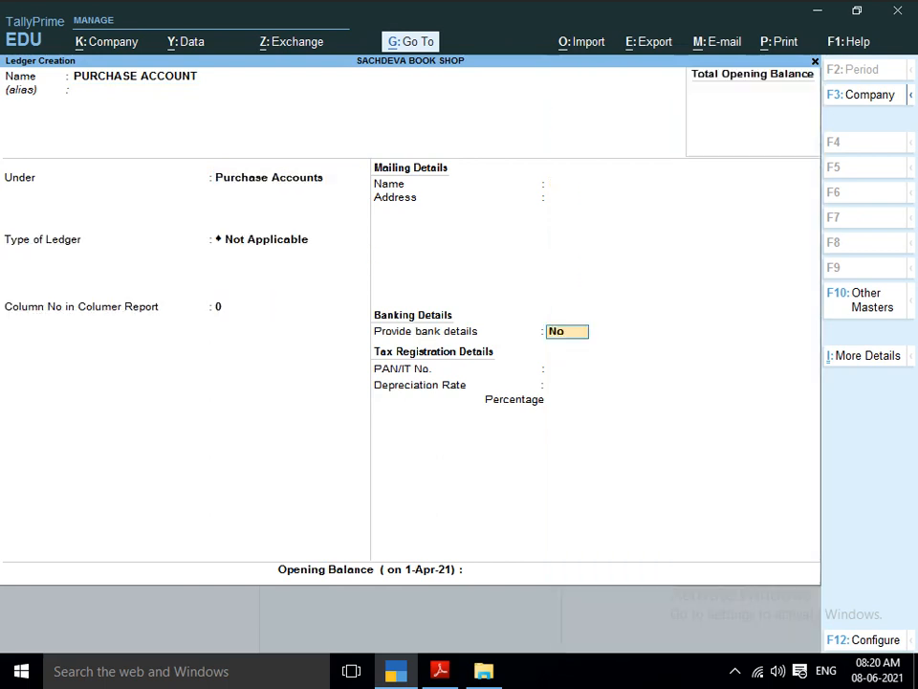
key(Return)
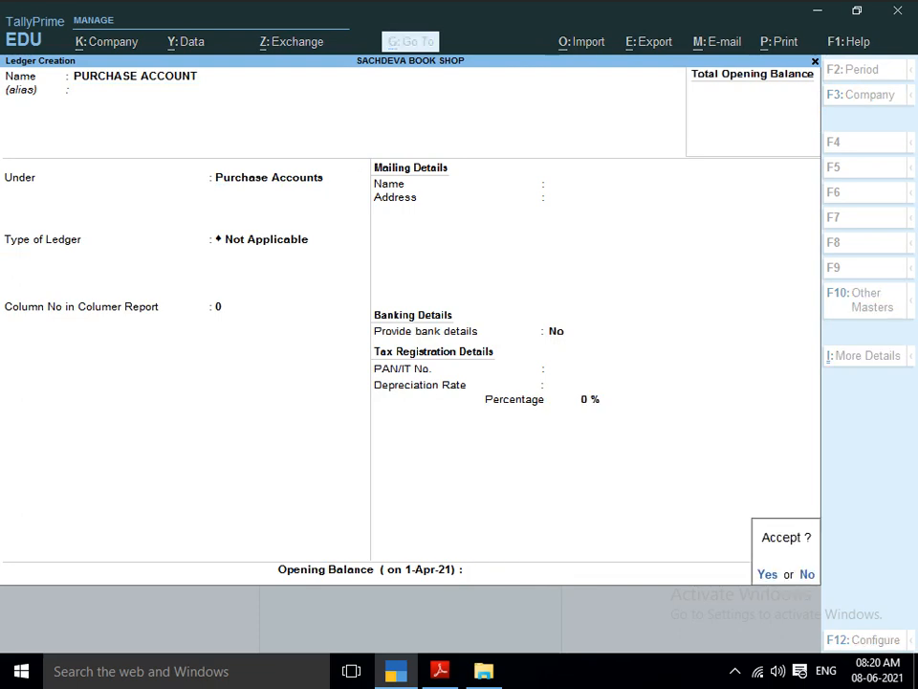
text(yP)
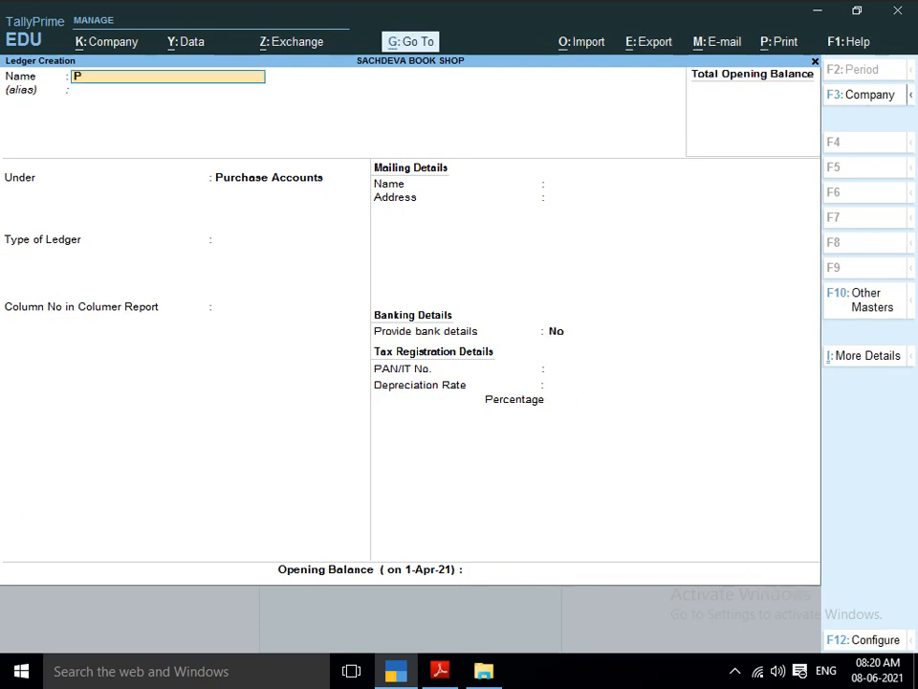
text(URCHASE RETRUN A/C)
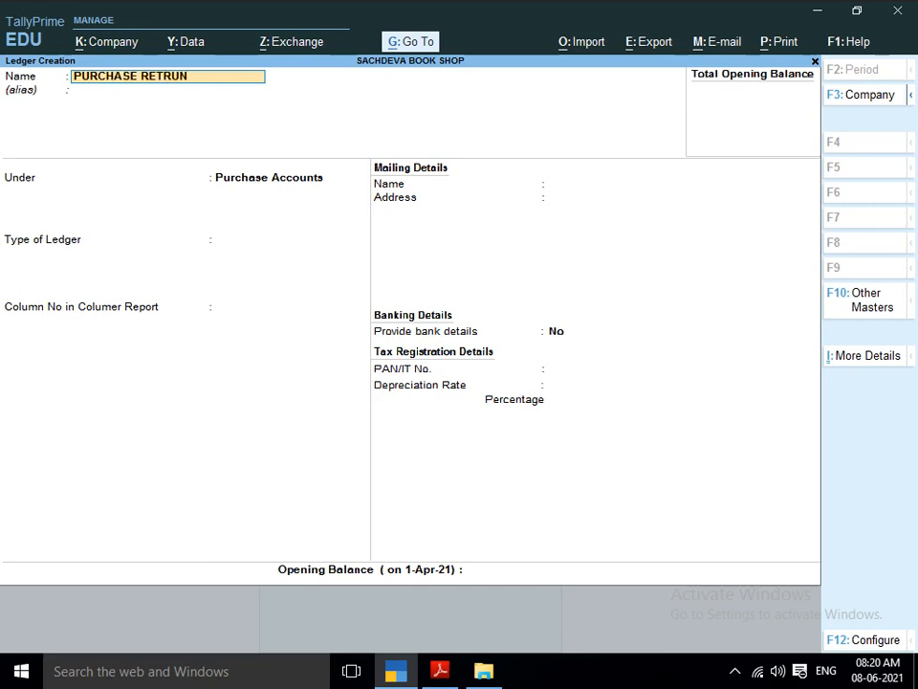
Name the new ledger PURCHASE RETRUN A/C, leaving its alias blank.
key(Return)
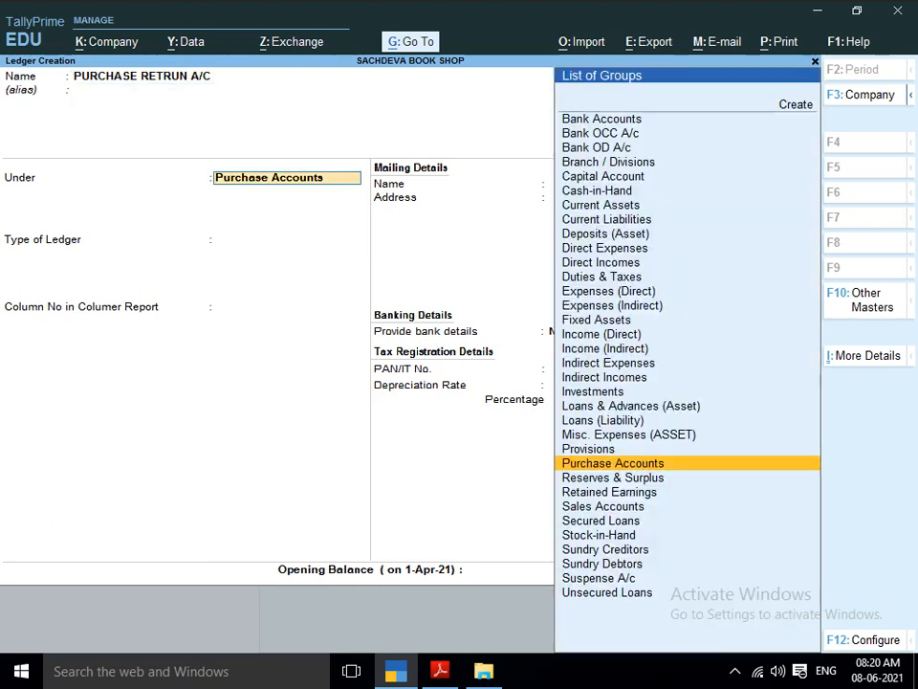
Keep the purchase return ledger under the Purchase Accounts group and save it without an opening balance.
key(Return)
key(Return)
key(Return)
key(Return)
key(Return)
key(Return)
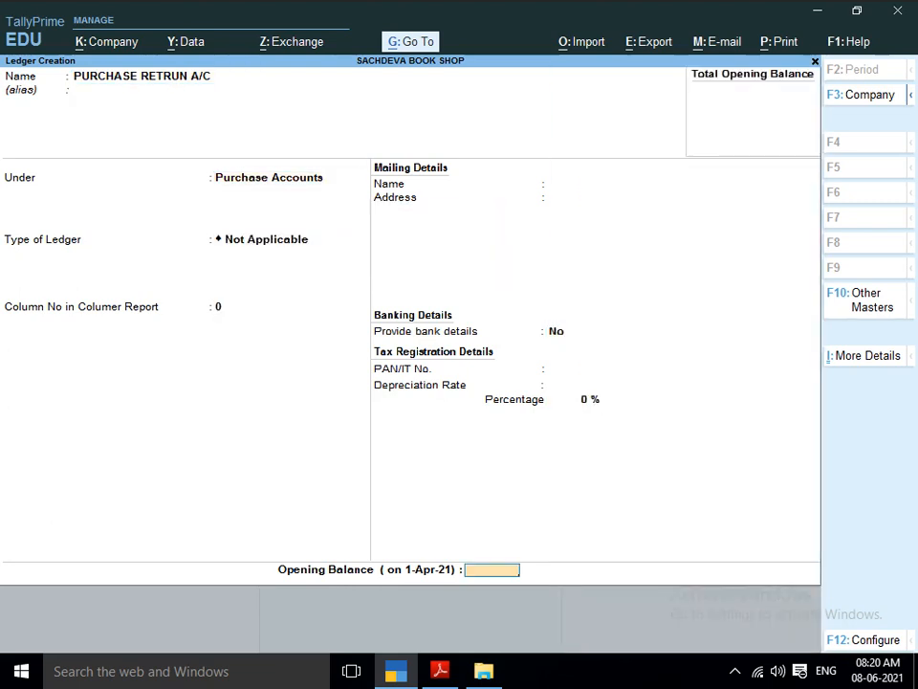
key(Return)
key(Return)
Create a ledger named SALE ACCOUNT under the Sales Accounts group, leaving its remaining fields at their defaults.
text(SA)
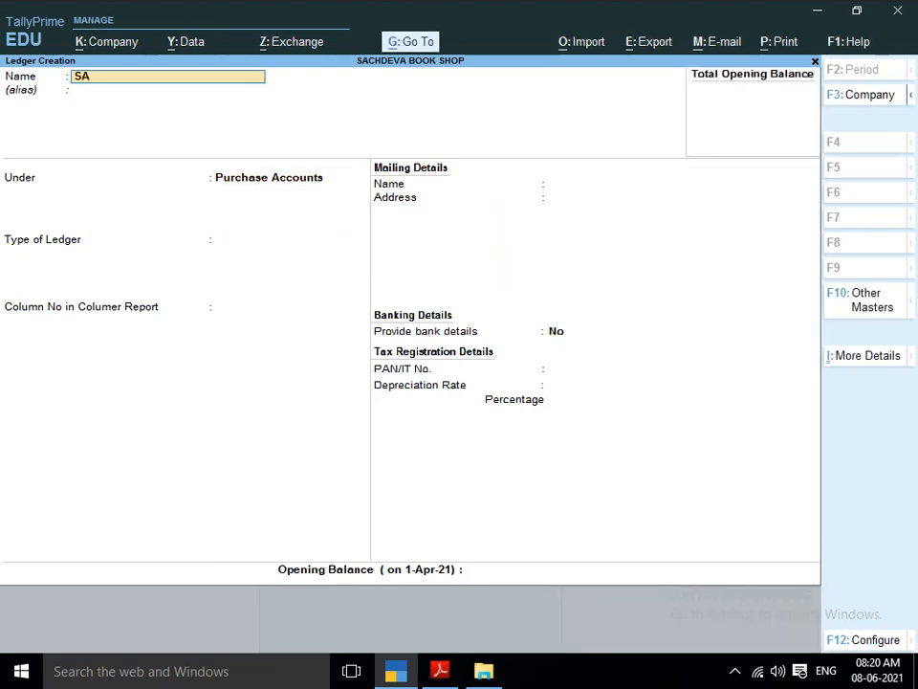
text(LE ACCOUNT)
key(Return)
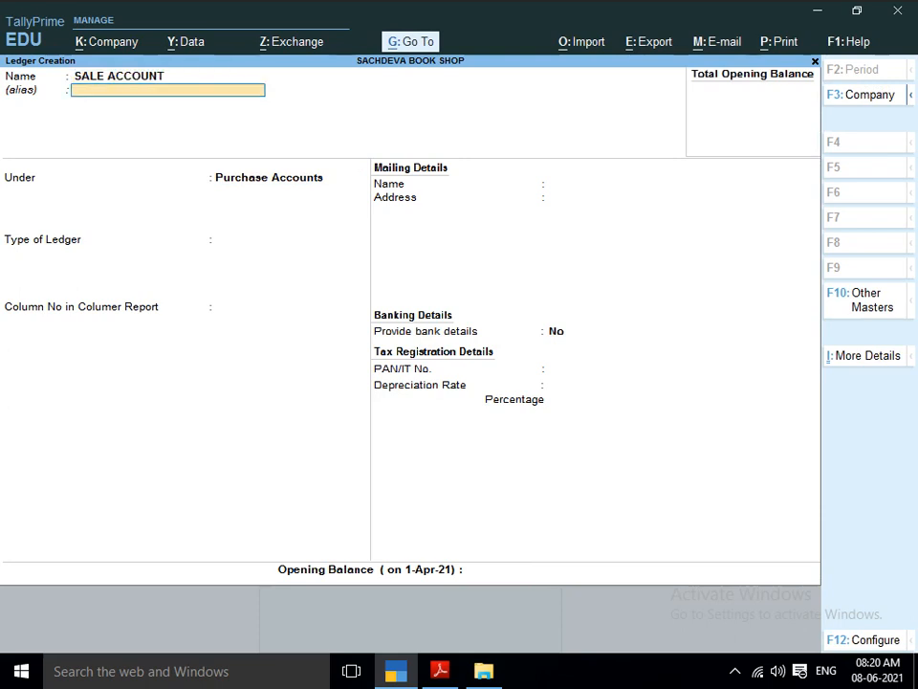
key(Return)
text(SALE)
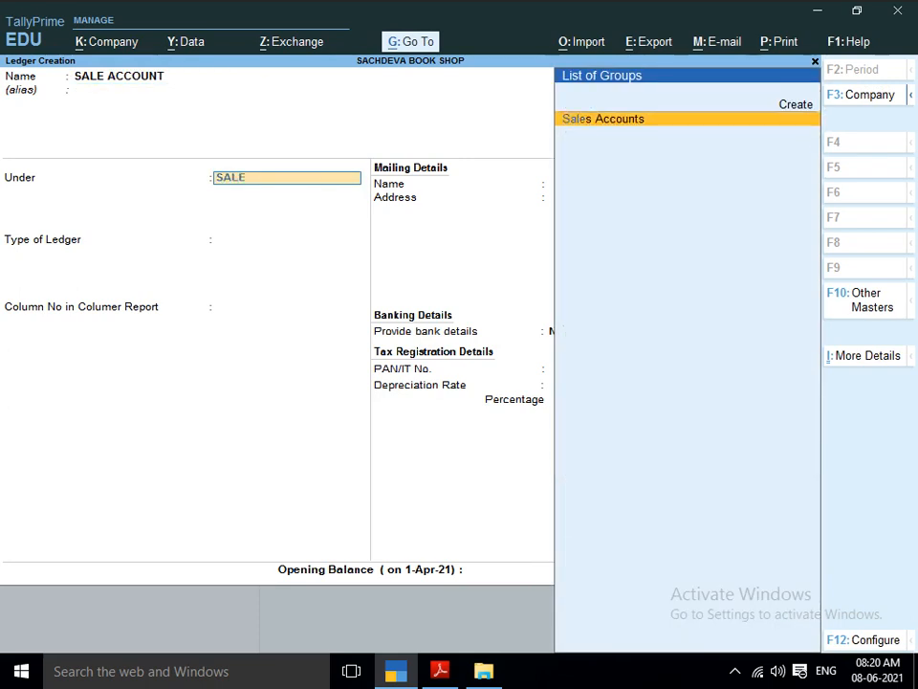
key(Return)
key(Return)
key(Return)
key(Return)
key(Return)
key(Return)
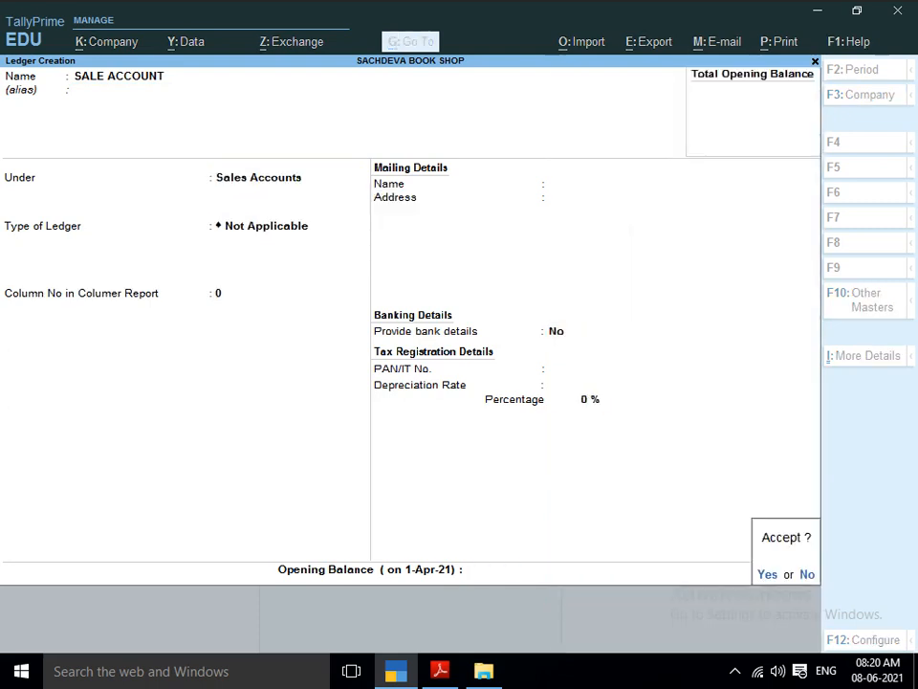
key(Return)
Create a ledger named SALE RETURN A/C under the Sales Accounts group, leaving its remaining fields at their defaults.
text(SALE)
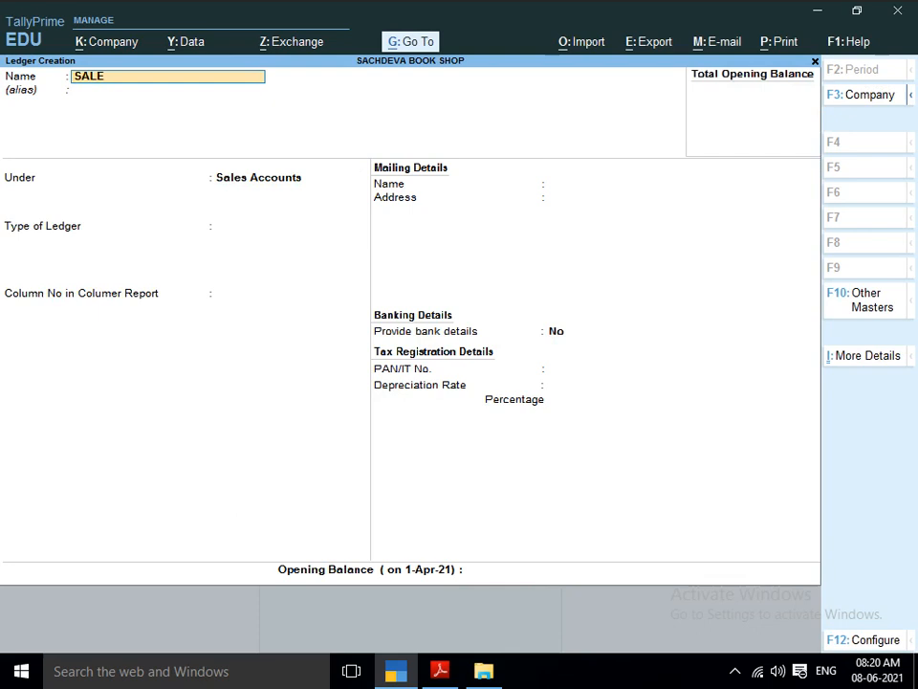
text( RETURN A)
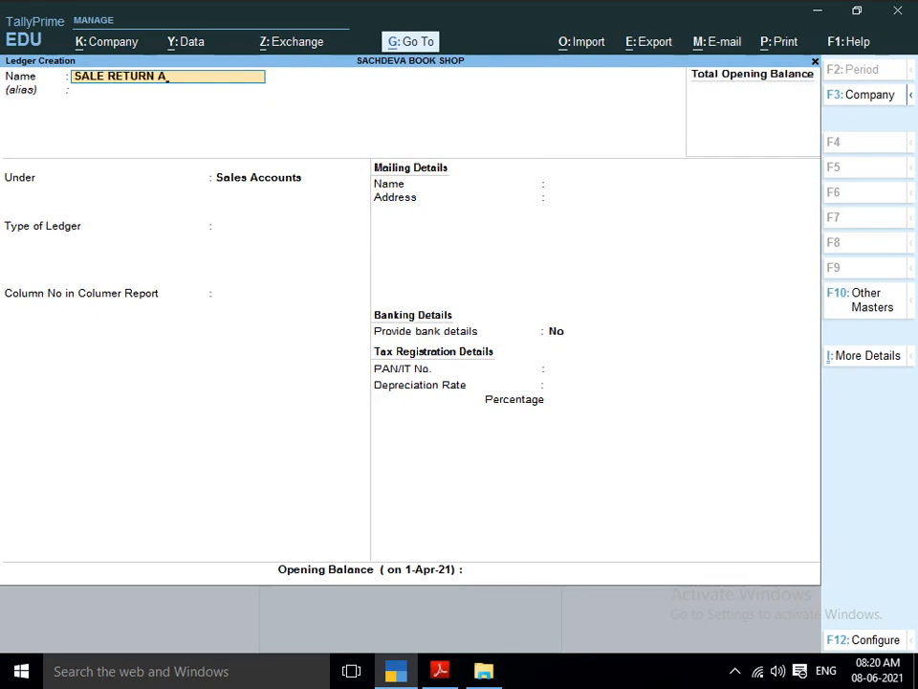
text(/C)
key(Return)
key(Return)
key(Return)
key(Return)
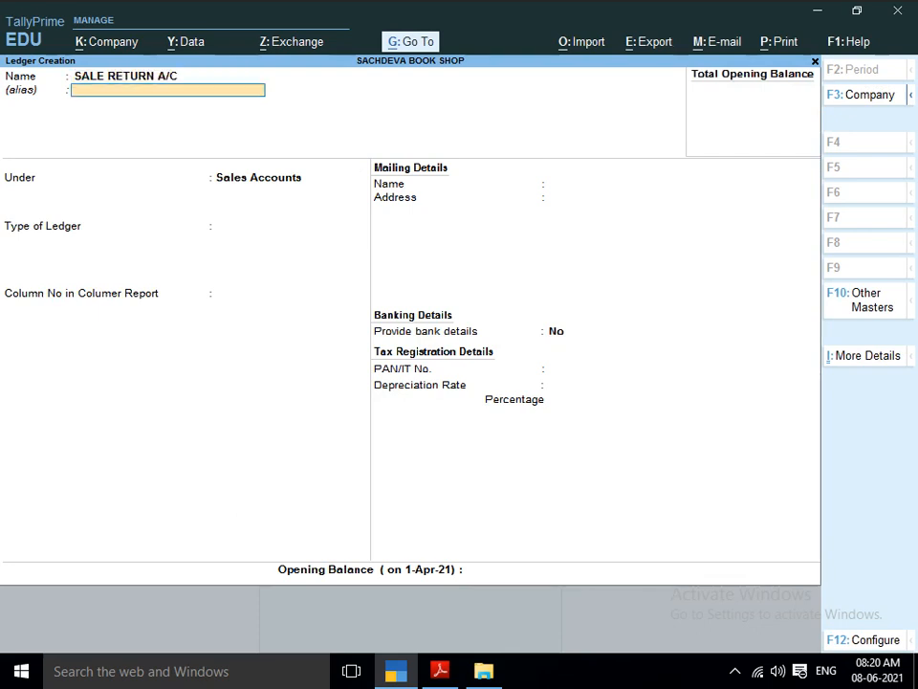
key(Return)
key(Return)
key(Return)
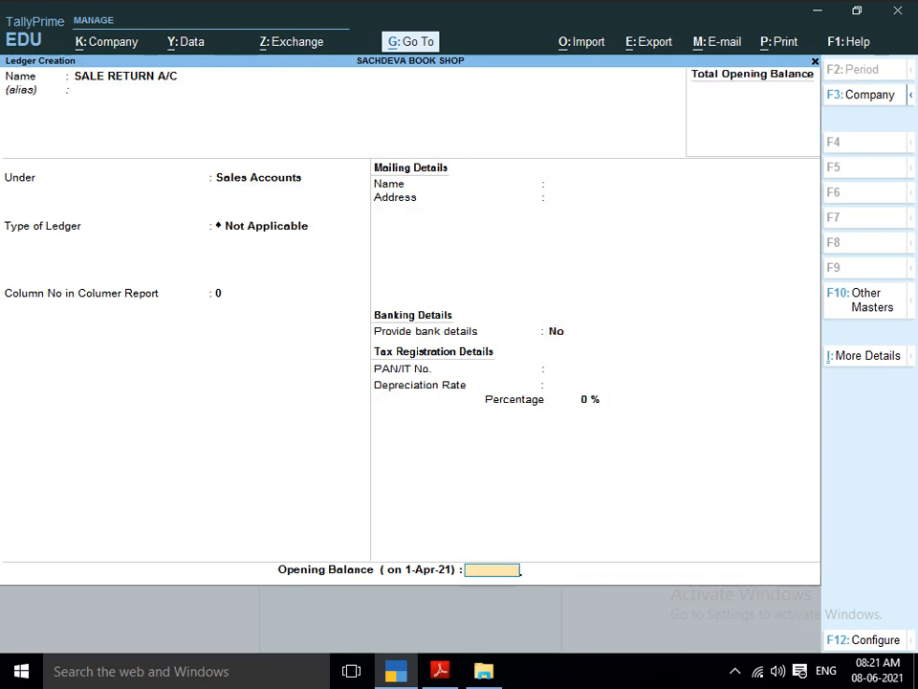
key(Return)
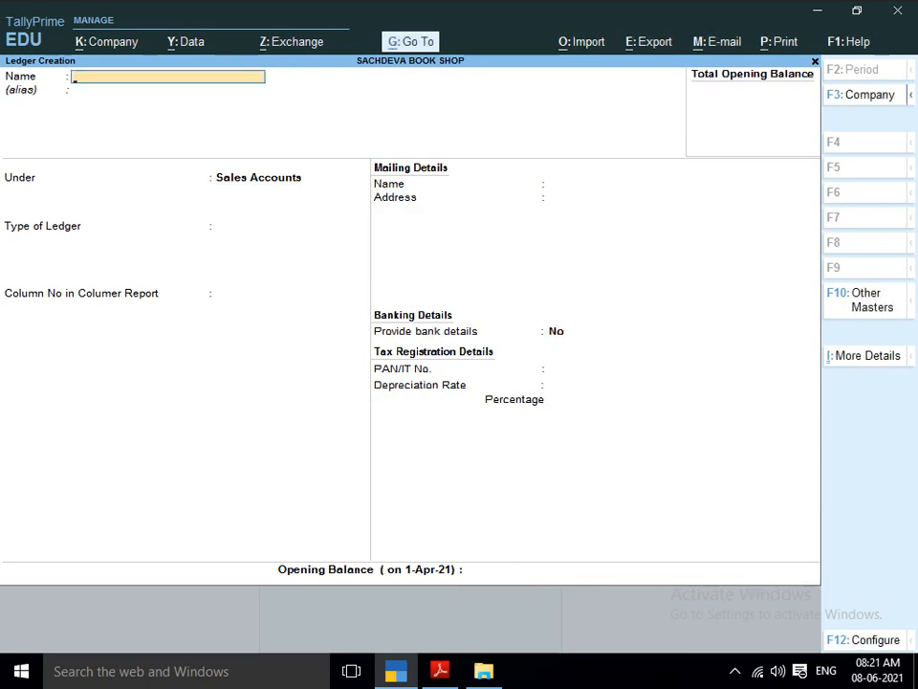
Leave ledger creation and start a new simple unit of measure with the symbol PCS.
key(Escape)
key(Down)
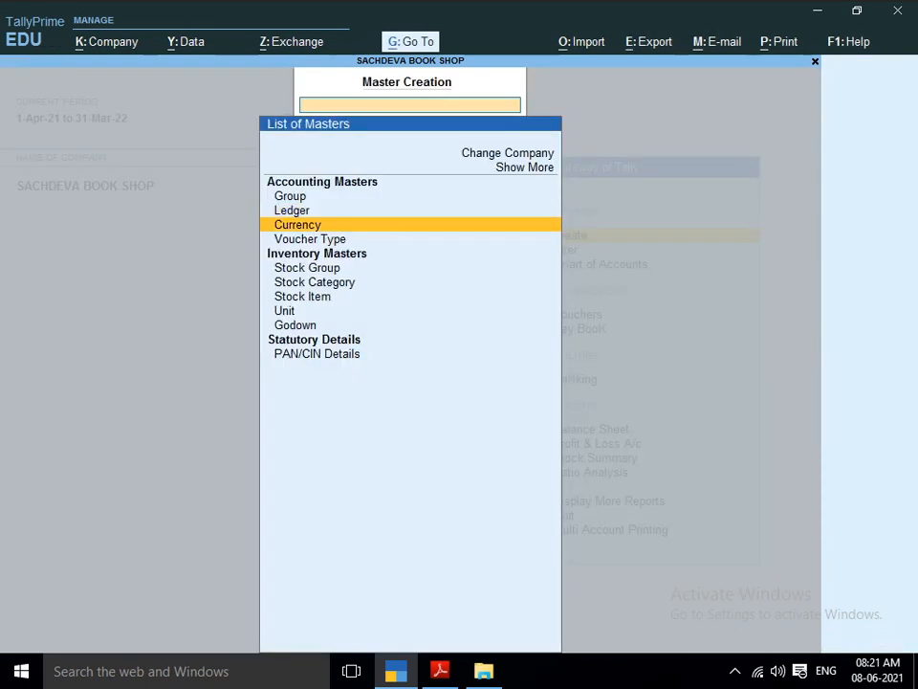
key(Down)
key(Down)
key(Down)
key(Down)
key(Down)
key(Down)
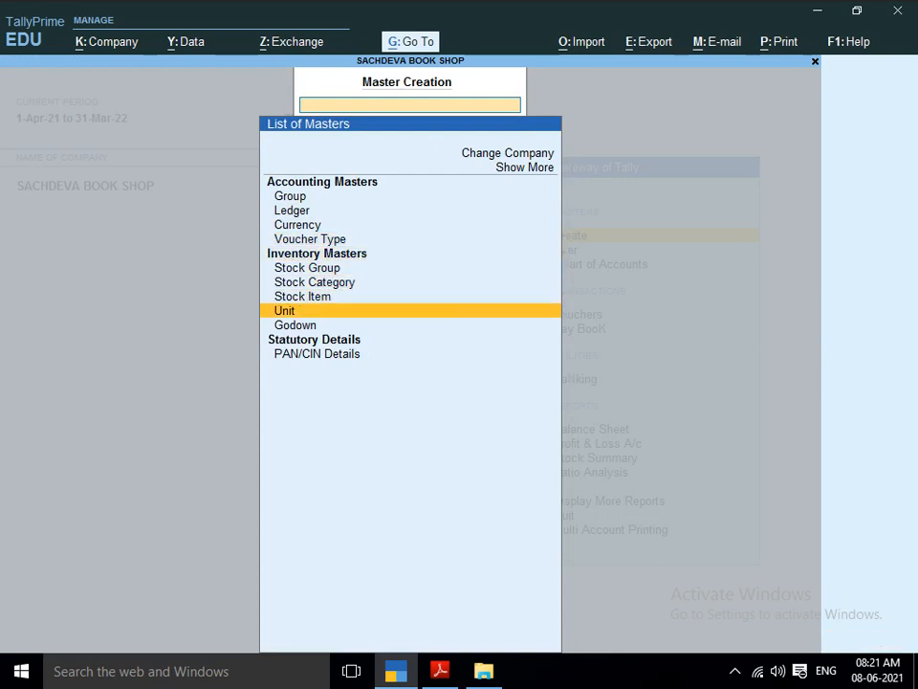
key(Return)
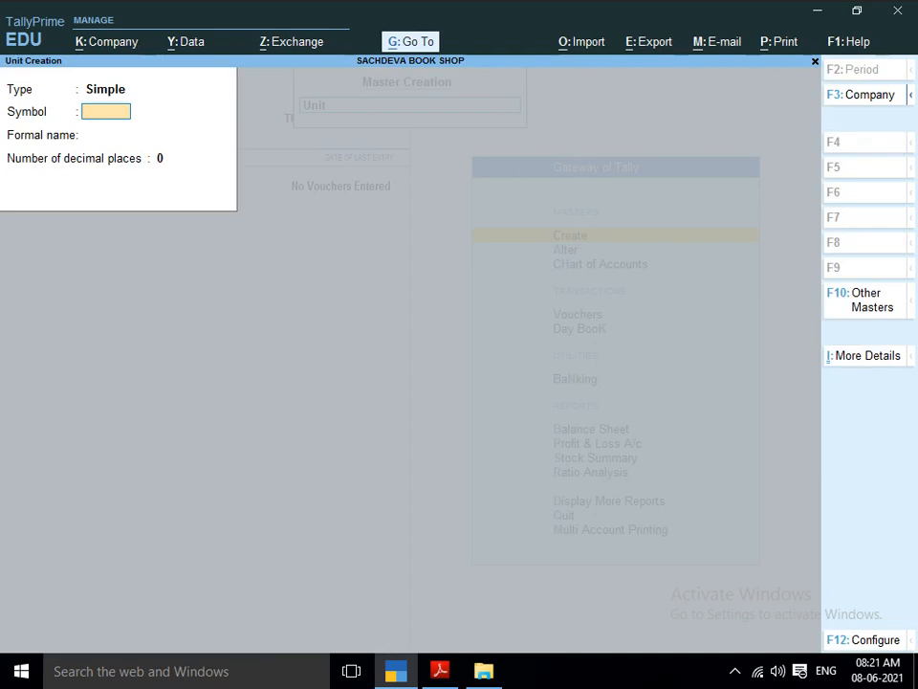
text(PICE)
key(BackSpace)
key(BackSpace)
key(BackSpace)
text(CS)
key(Return)
Give the PCS unit the formal name PIECES, keep 0 decimal places and save it.
text(PIECES)
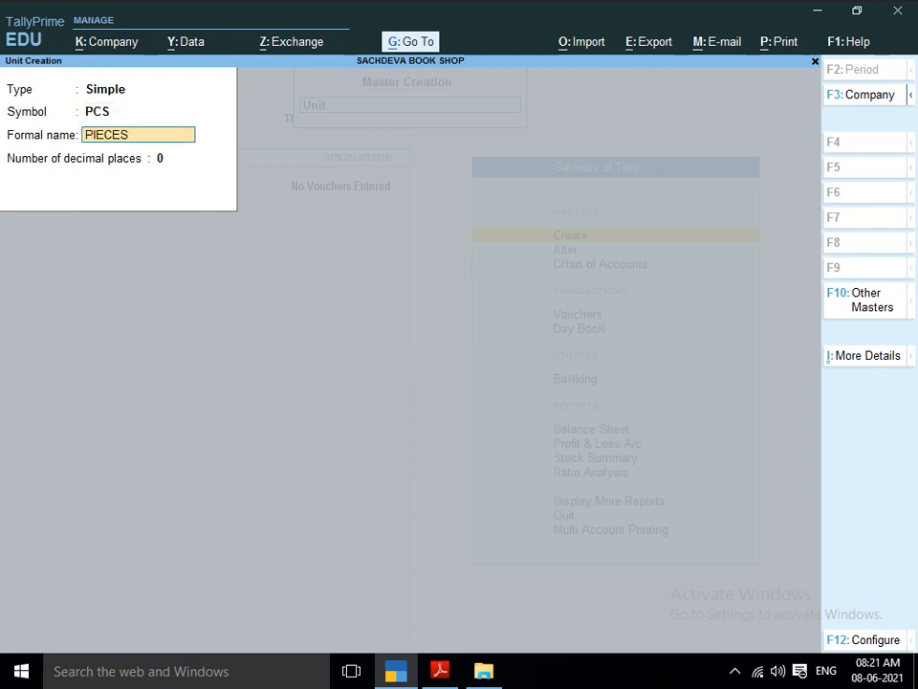
key(Return)
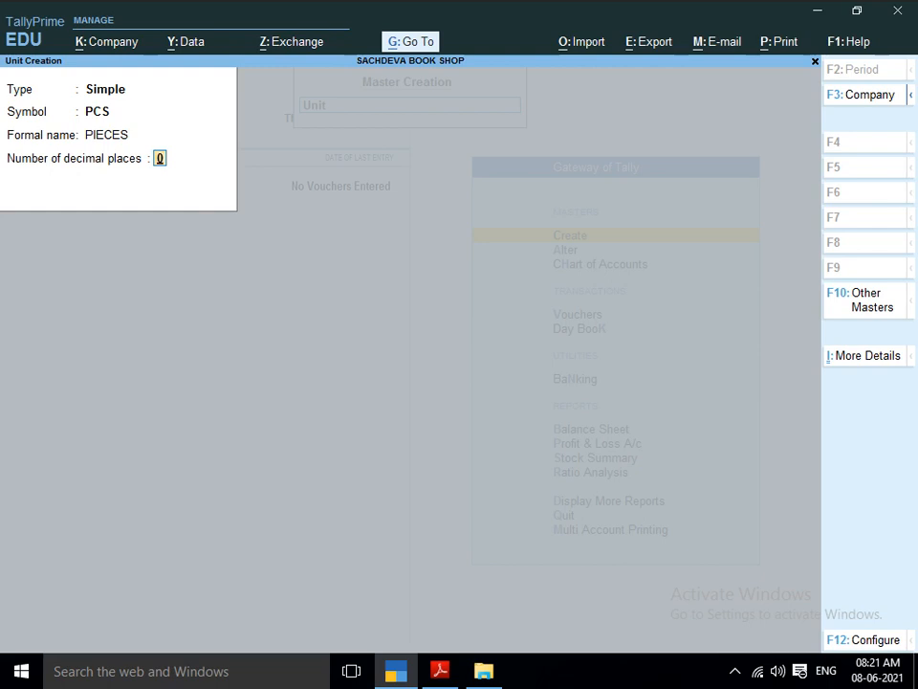
key(Return)
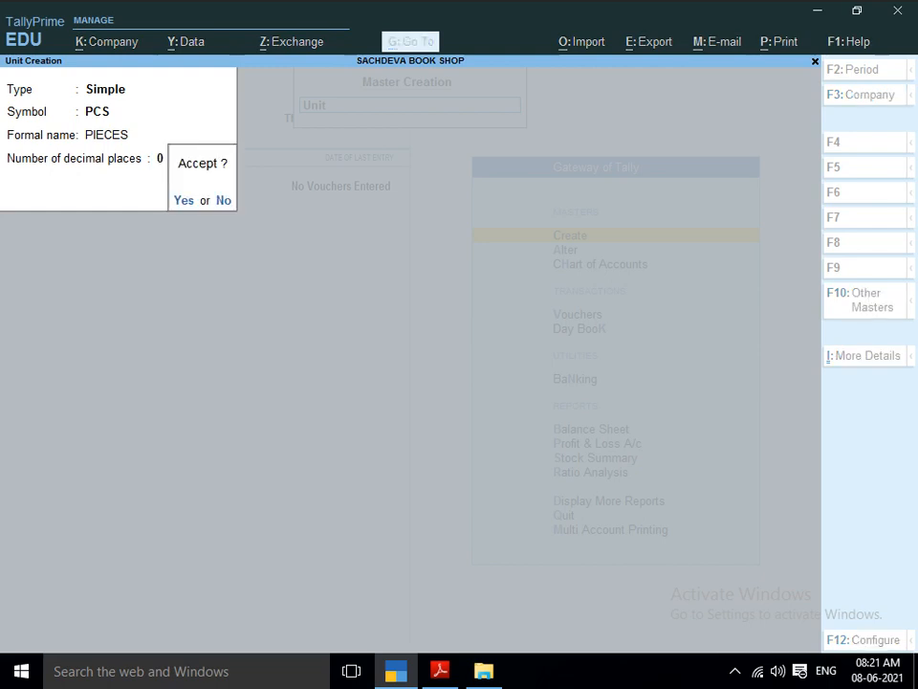
key(Return)
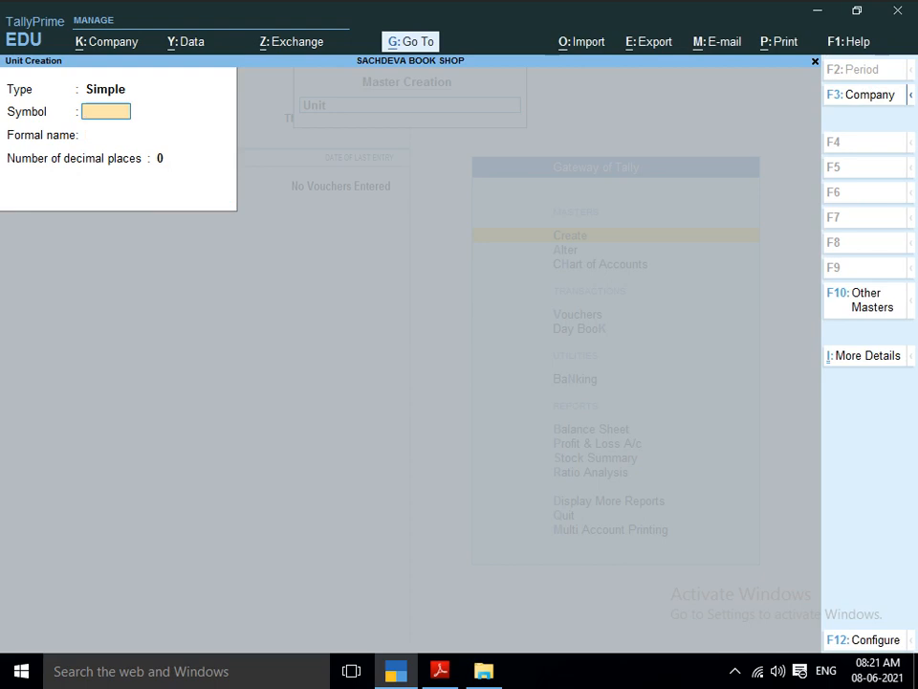
Create a simple unit with symbol MTR, formal name METER and 3 decimal places, and leave unit creation.
text(K)
key(BackSpace)
text(MTR)
key(Return)
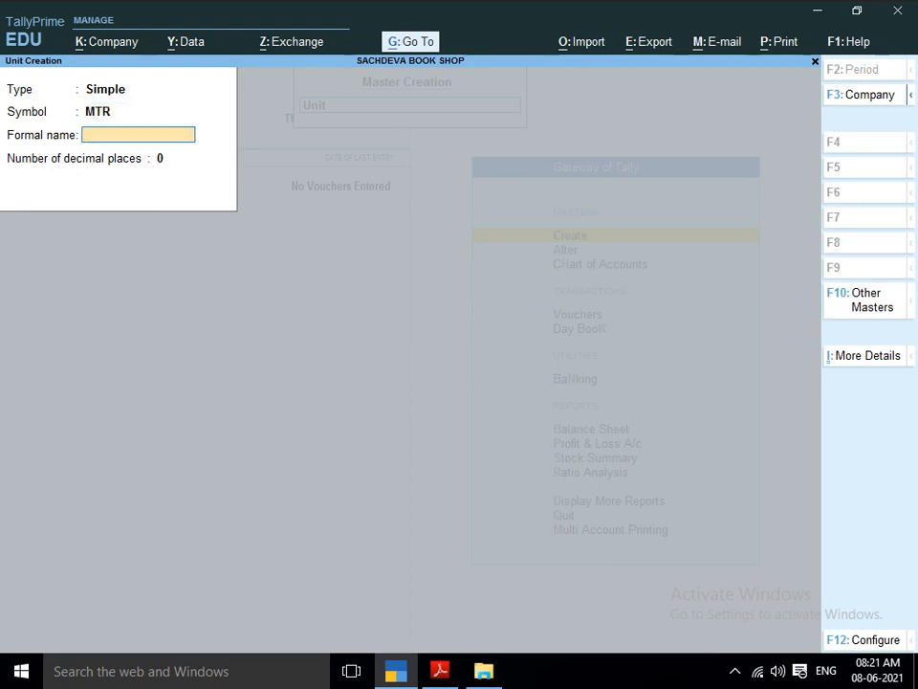
text(METER)
key(Return)
text(3)
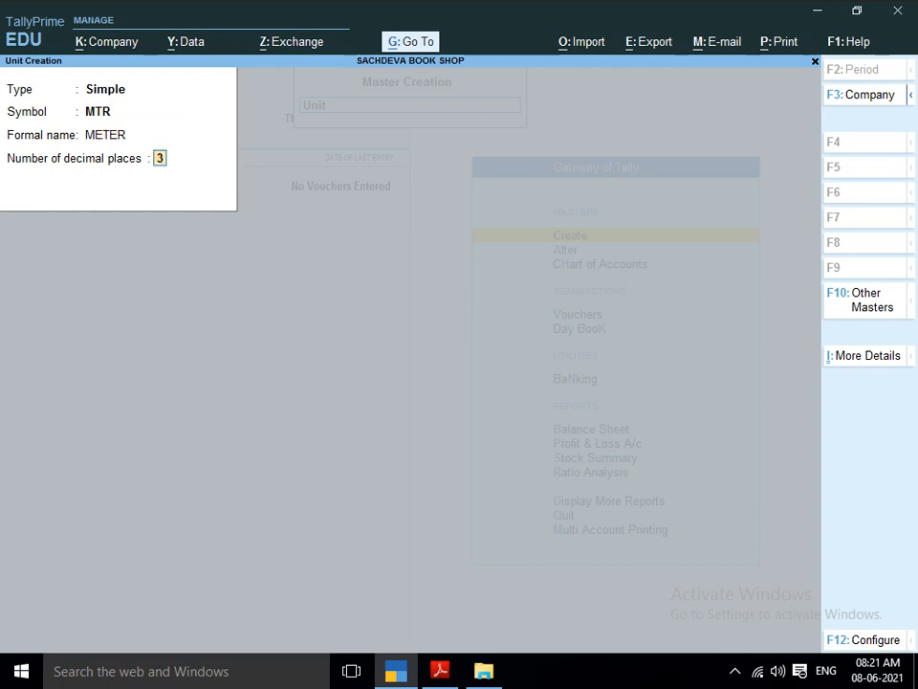
key(Return)
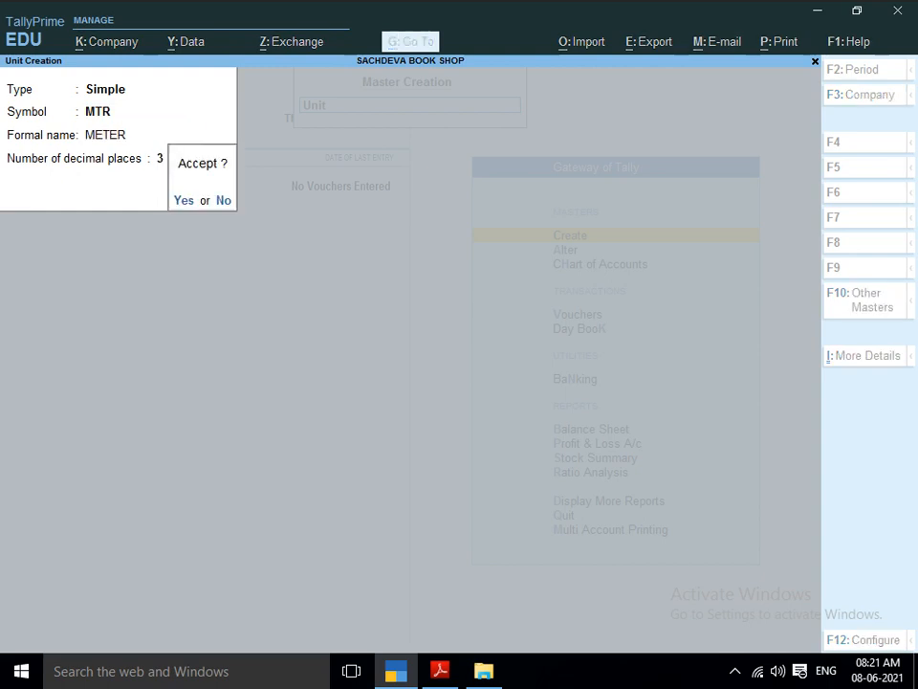
key(Return)
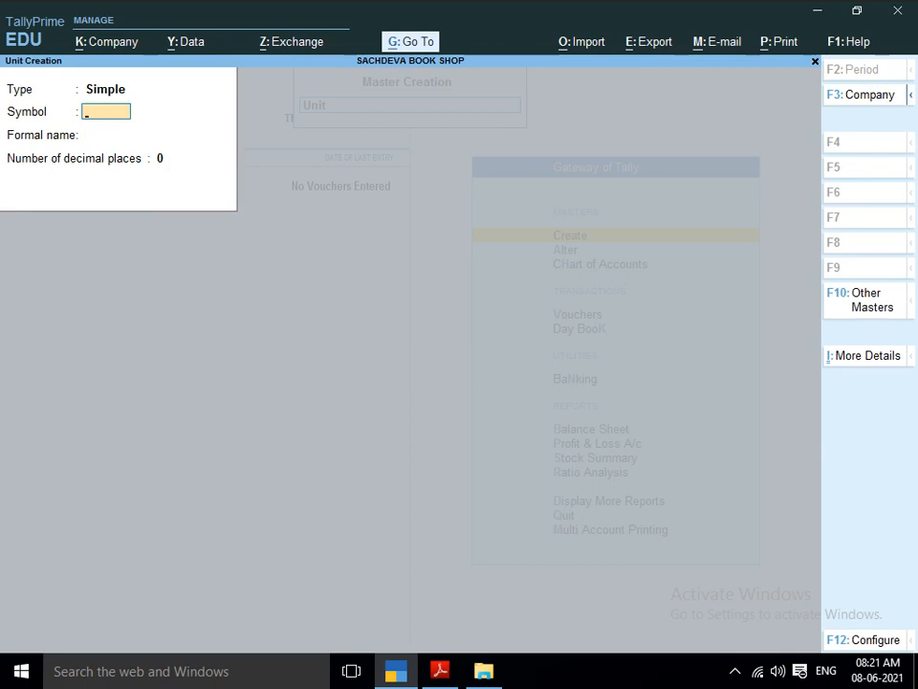
key(Escape)
key(Return)
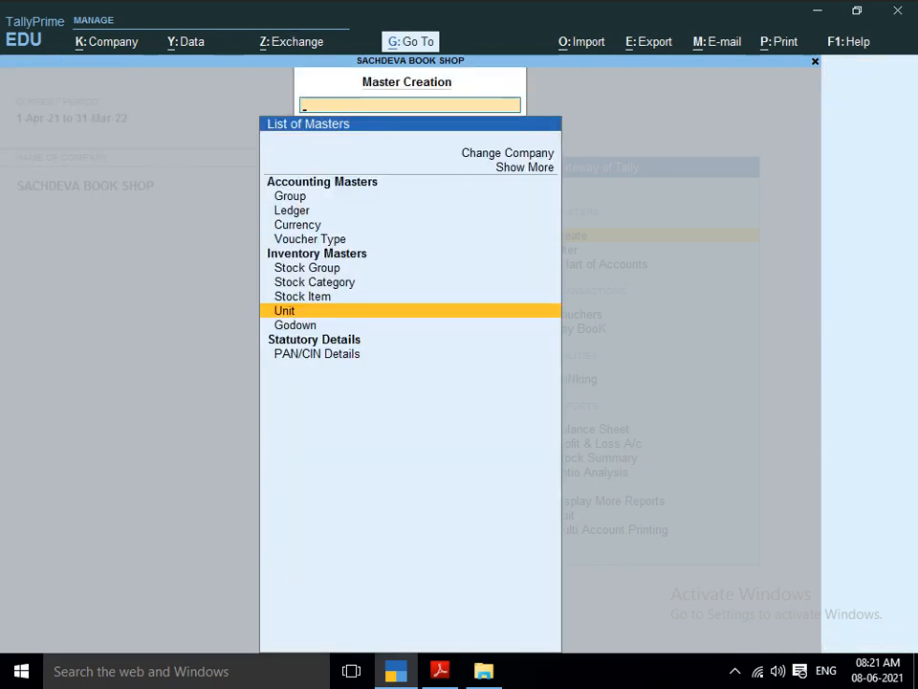
key(Up)
key(Up)
key(Up)
key(Up)
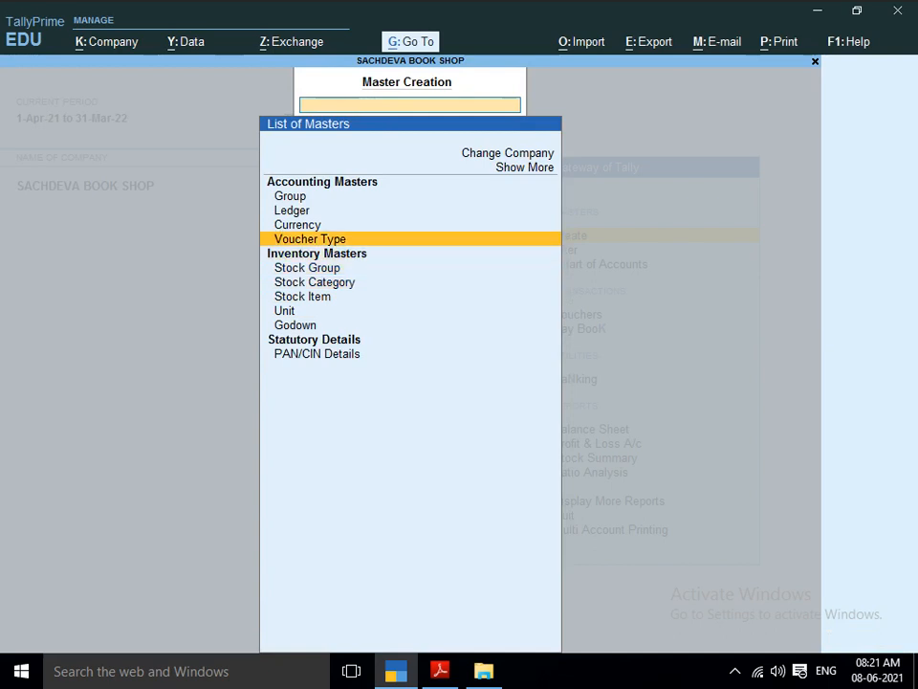
key(Up)
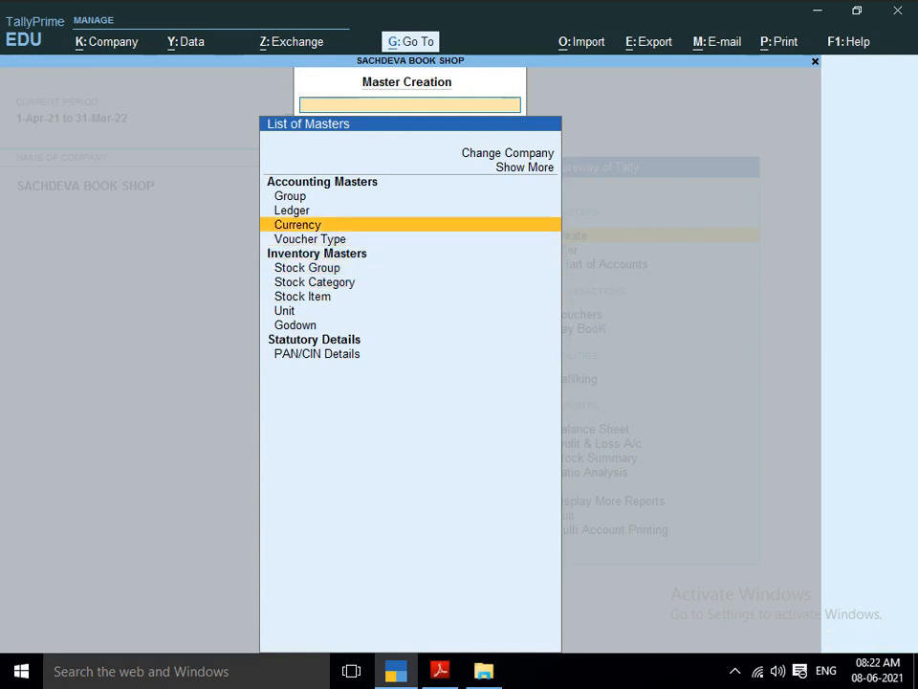
Return to the Gateway of Tally and start a journal voucher dated 1-Apr-21.
key(Escape)
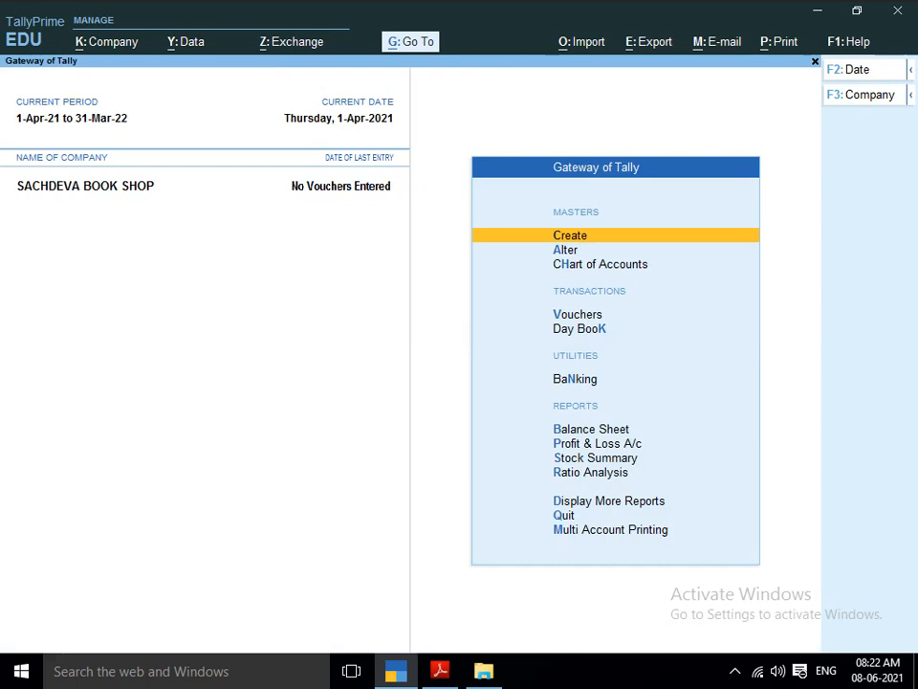
key(Down)
key(Down)
key(Down)
key(Down)
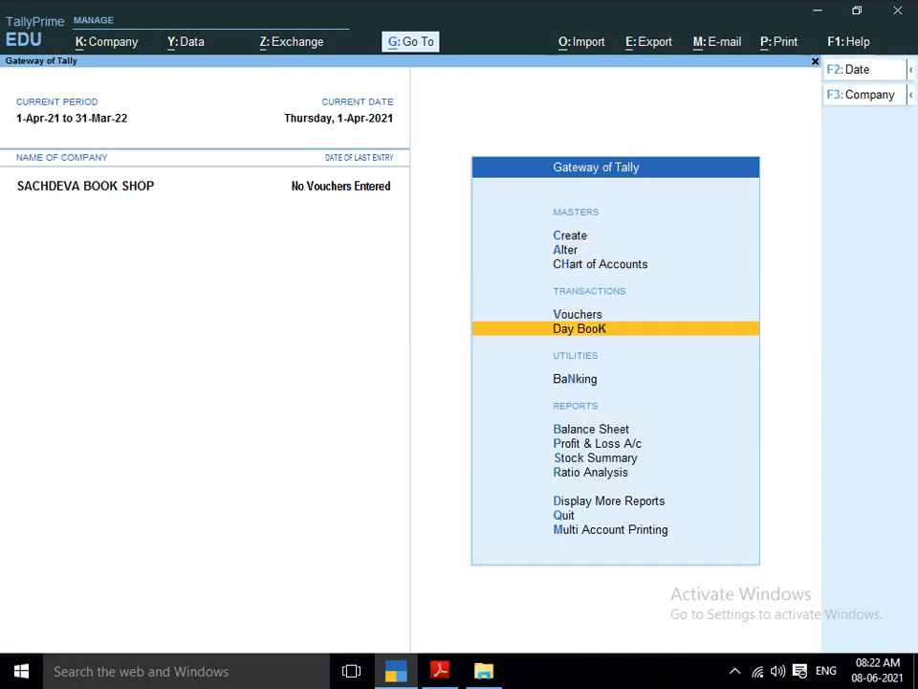
key(Up)
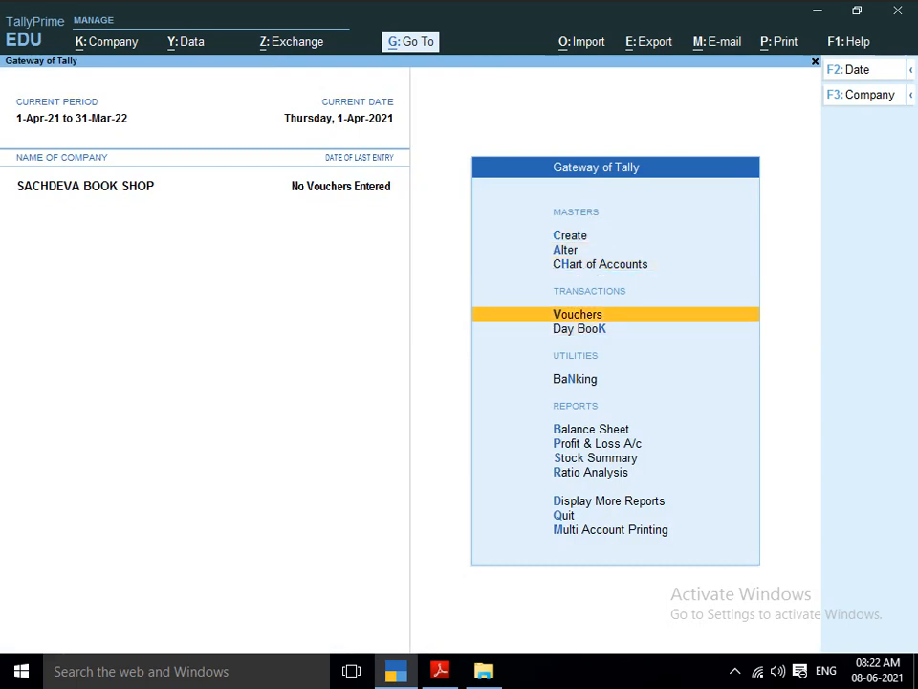
key(Down)
key(Up)
key(Down)
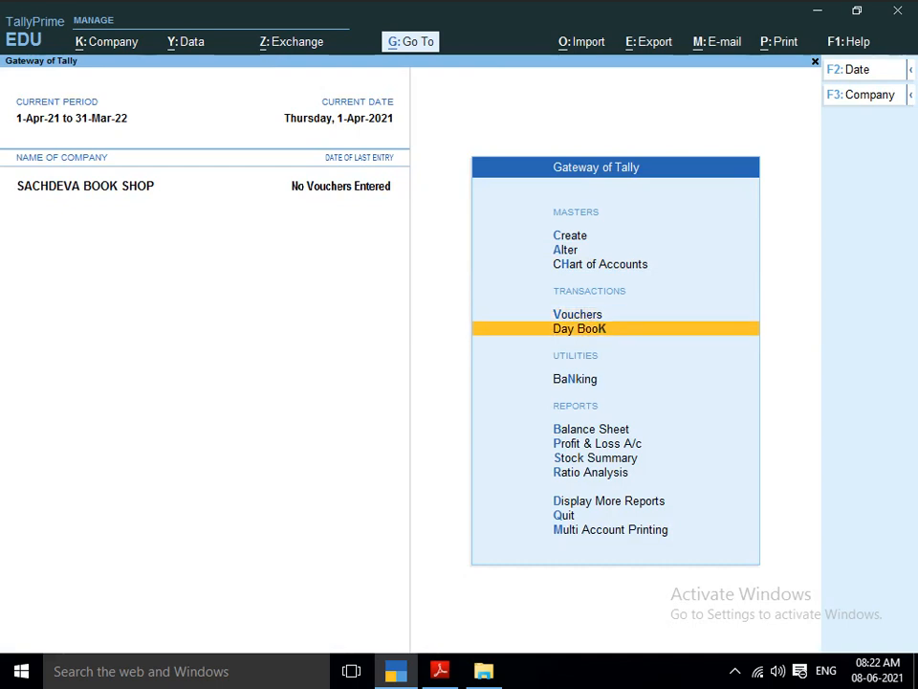
key(Up)
key(Return)
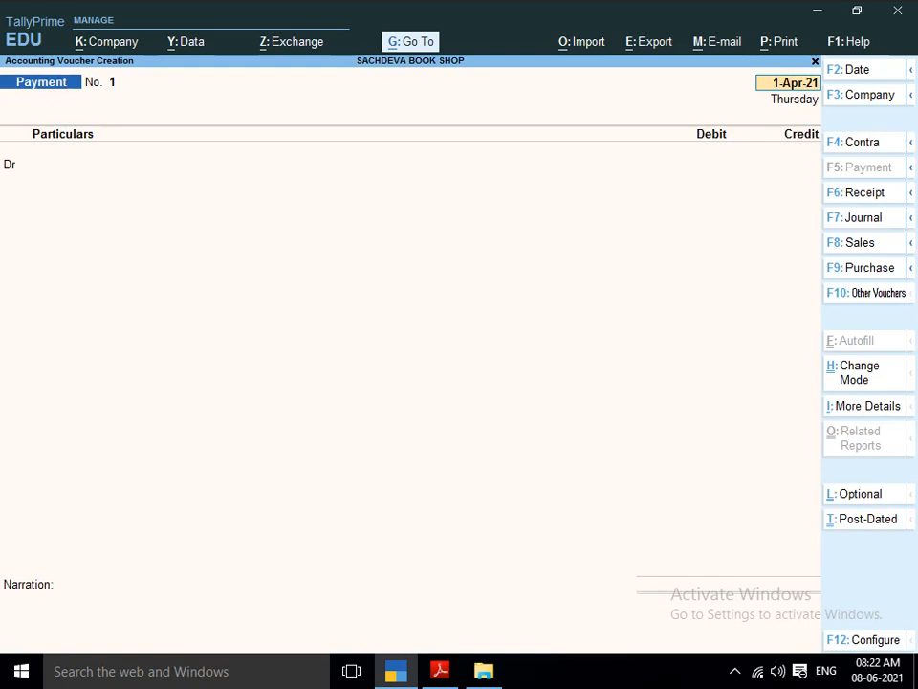
key(F7)
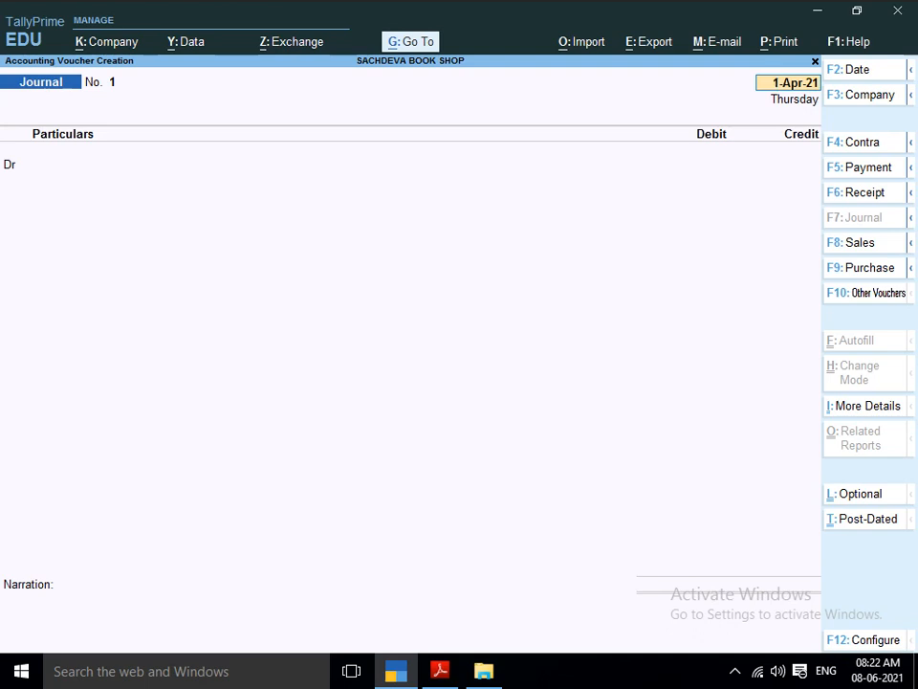
key(Return)
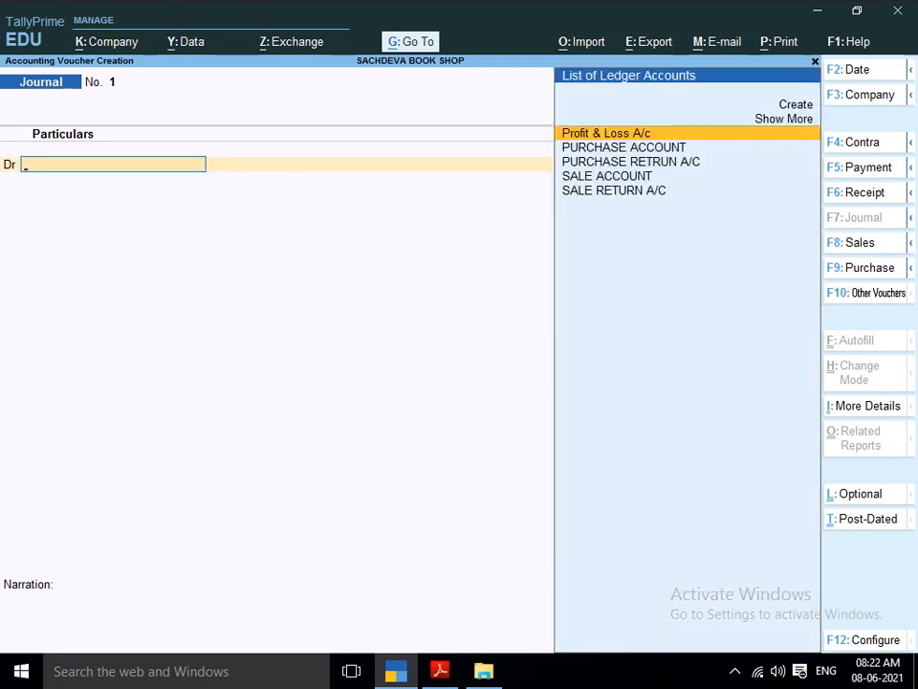
Debit the Cash ledger with 10,00,000 in the journal voucher.
text(CAS)
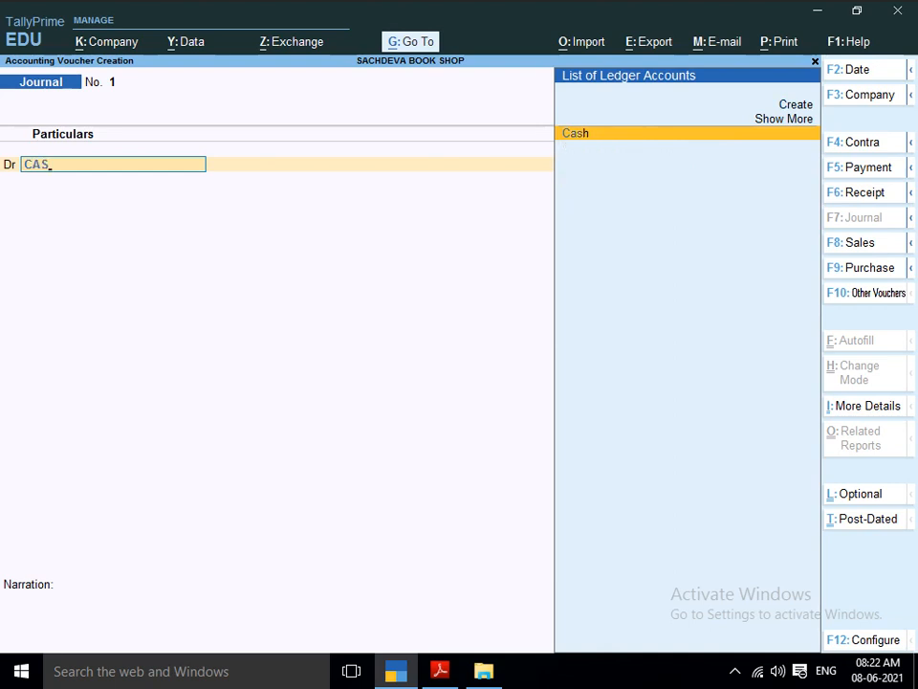
key(Return)
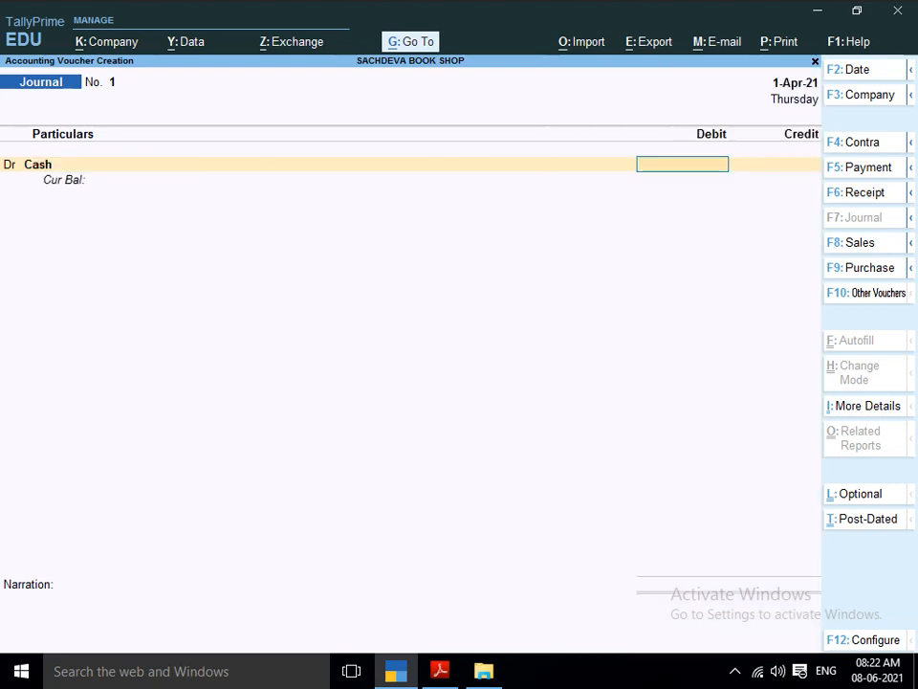
text(10,00,)
text(000000)
key(Return)
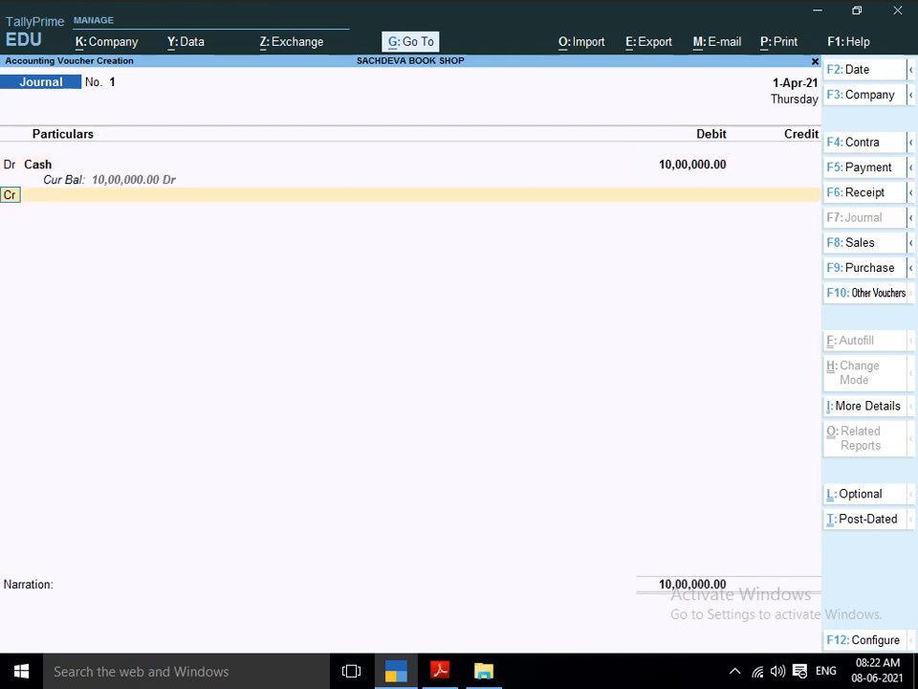
Create a new ledger named SACHDEVA BOOK SHOP for the journal voucher's credit line, checking the shop name in the project PDF.
key(Return)
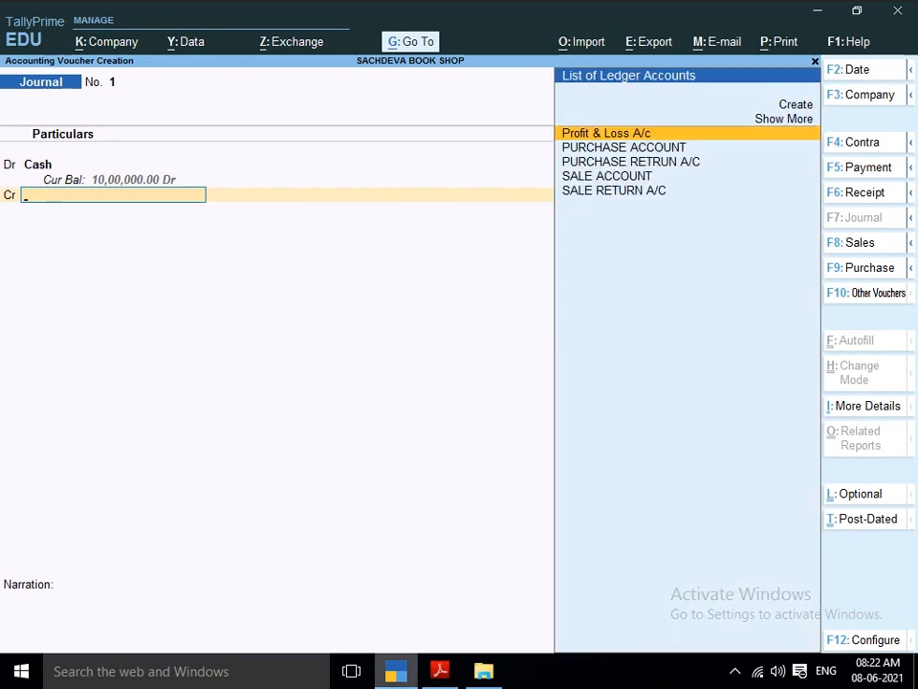
click(440, 671)
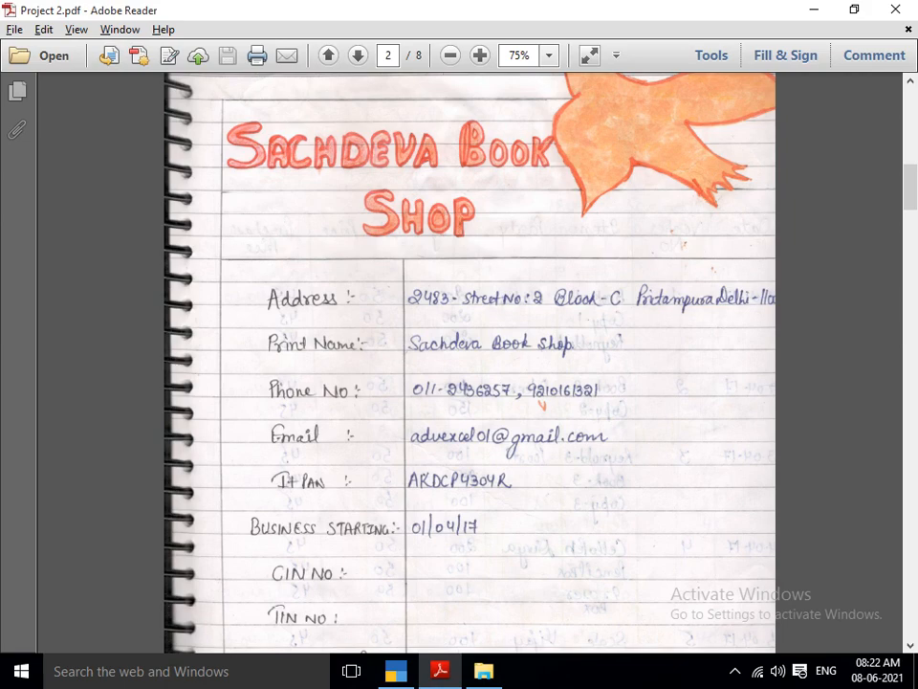
key(alt+Tab)
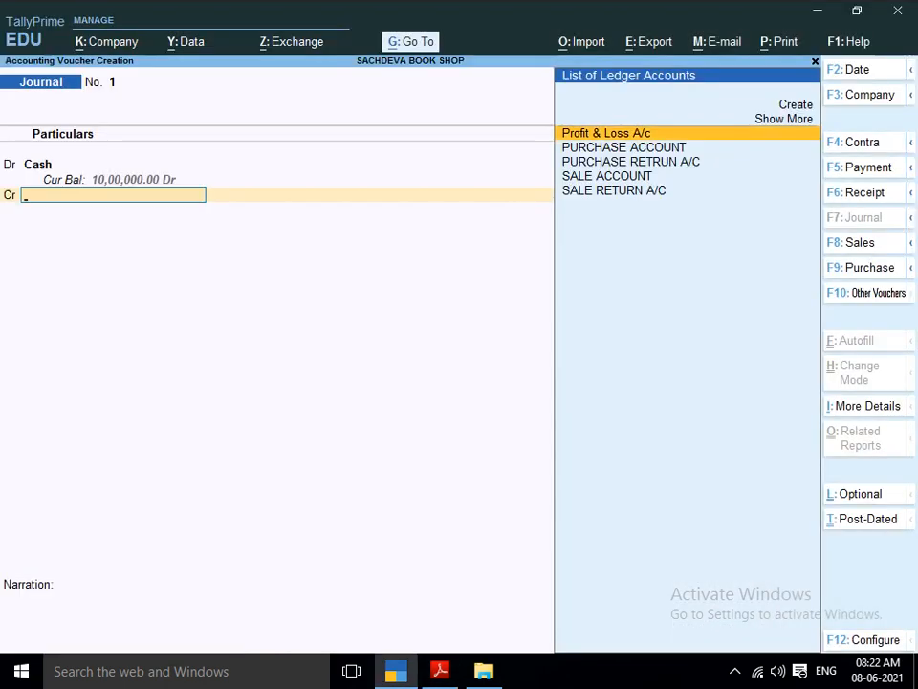
key(alt+c)
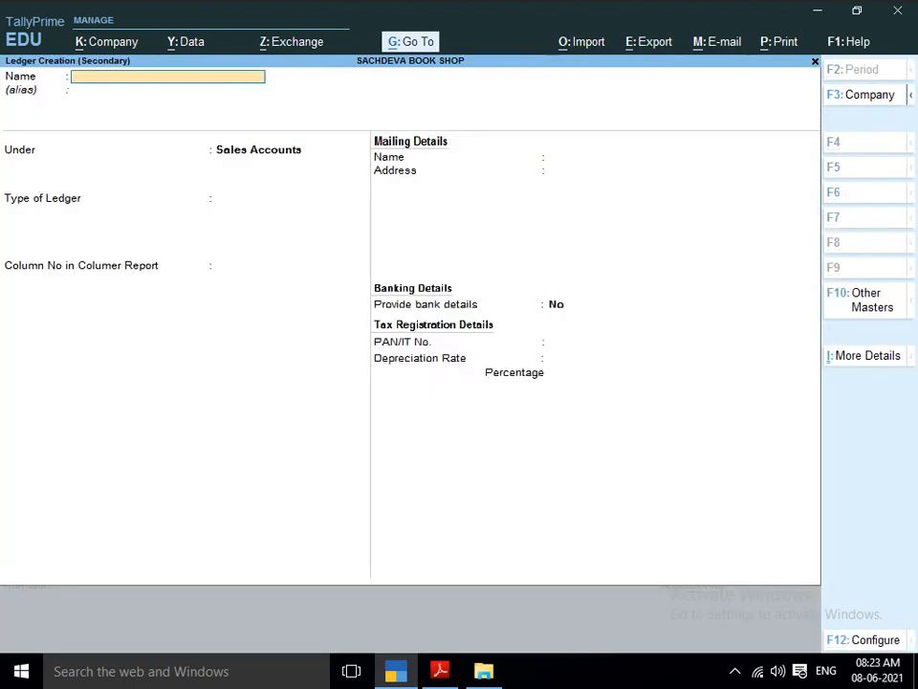
text(SACHDEVA)
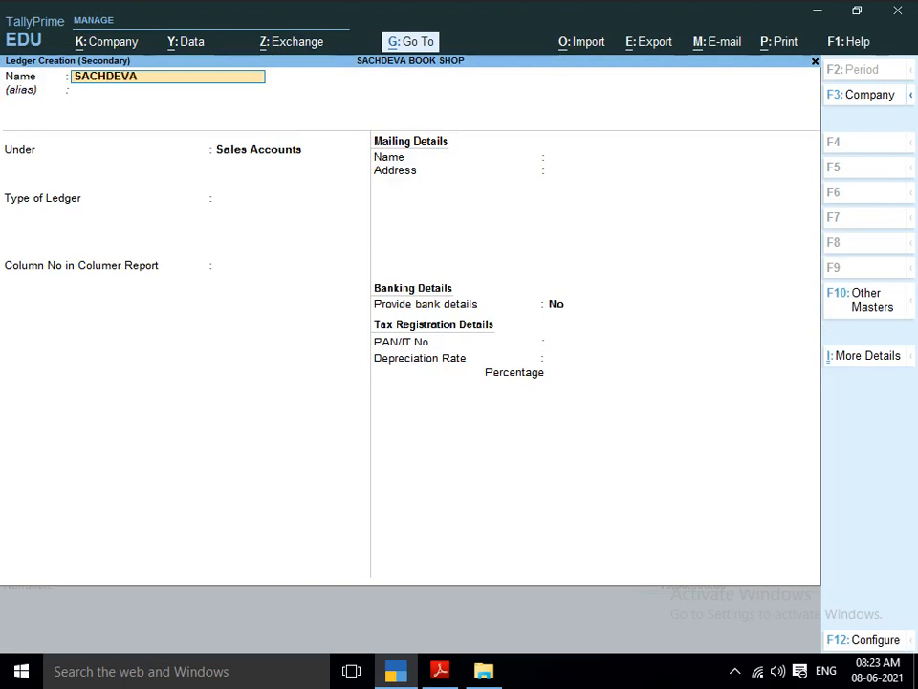
text( BOOK SHOP)
key(Return)
key(Return)
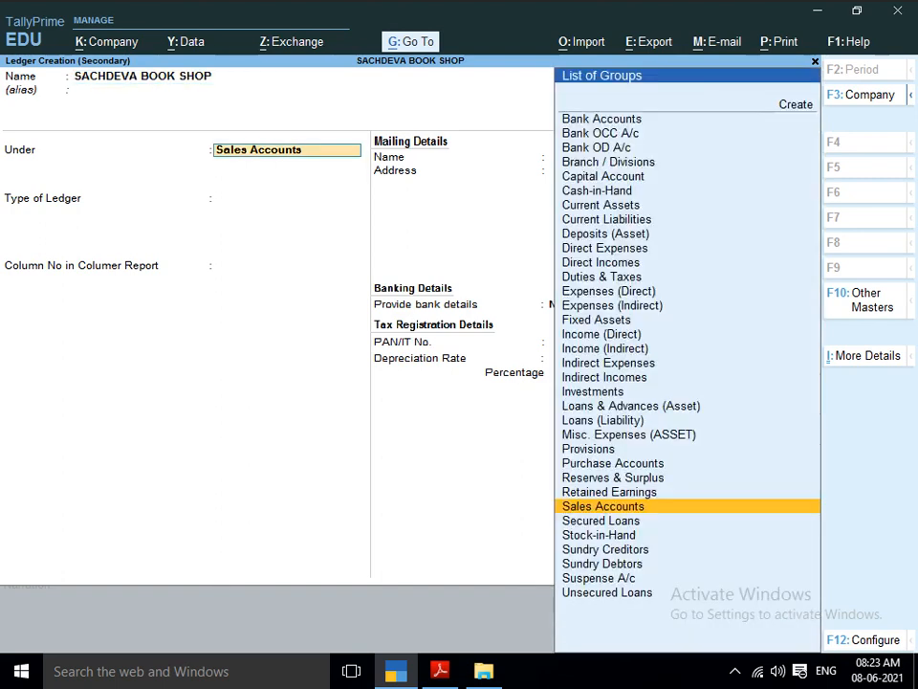
Place the SACHDEVA BOOK SHOP ledger under Capital Account, keep the default mailing and tax details, and save it.
text(CAPI)
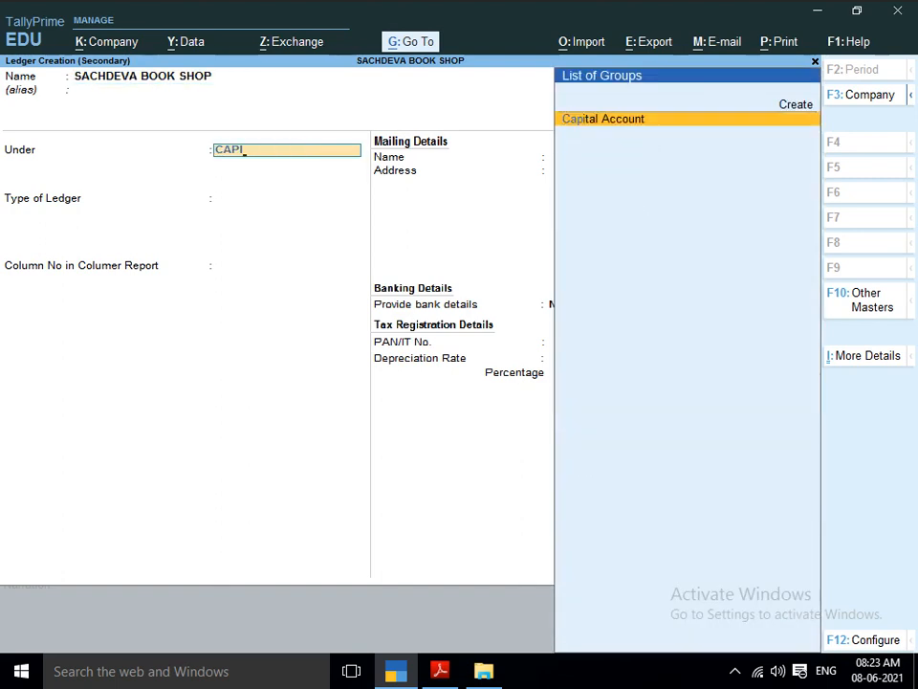
key(Return)
key(Return)
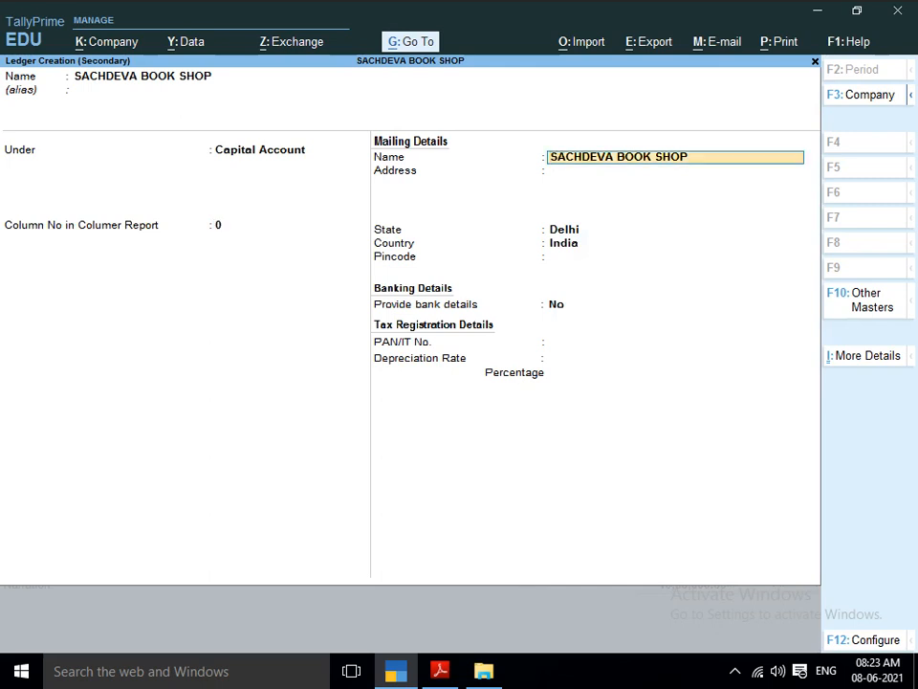
key(Return)
key(Return)
key(Return)
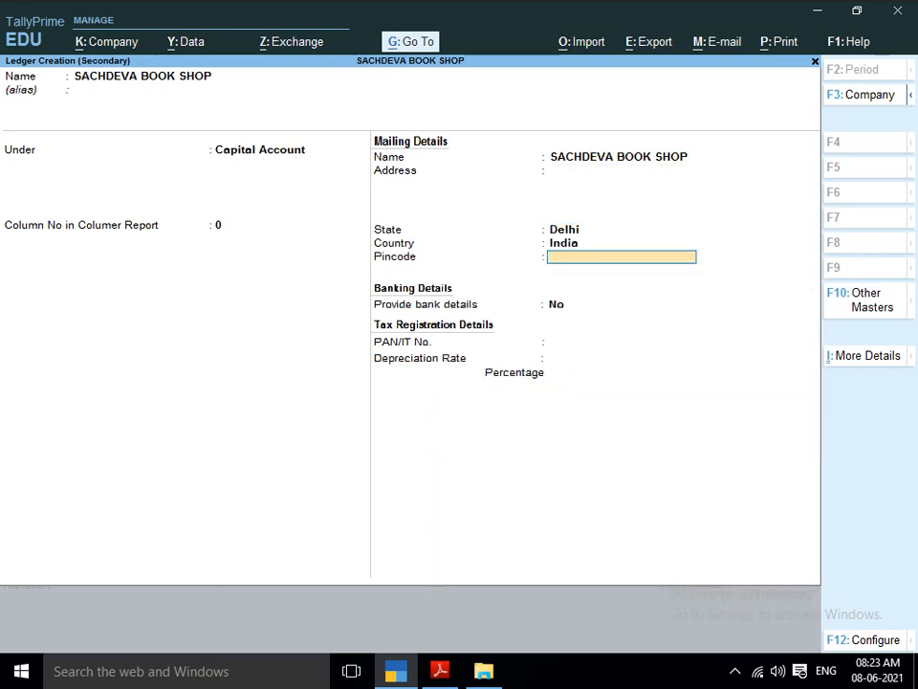
key(Return)
key(Return)
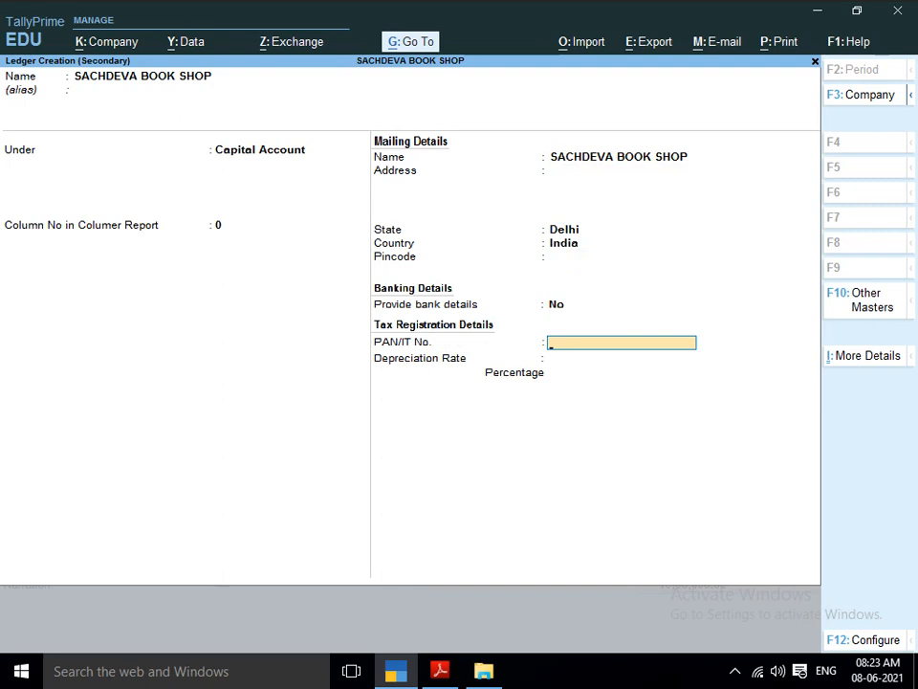
key(Return)
Credit SACHDEVA BOOK SHOP with 10,00,000, add the narration BEING STARTED BUSINESS and save the journal voucher.
key(Return)
key(Return)
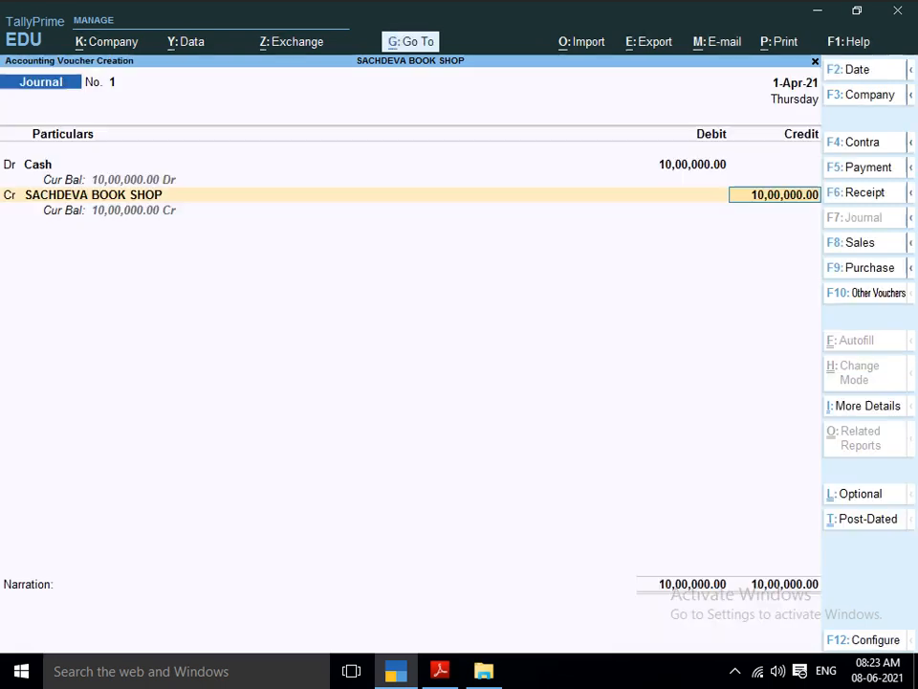
key(Return)
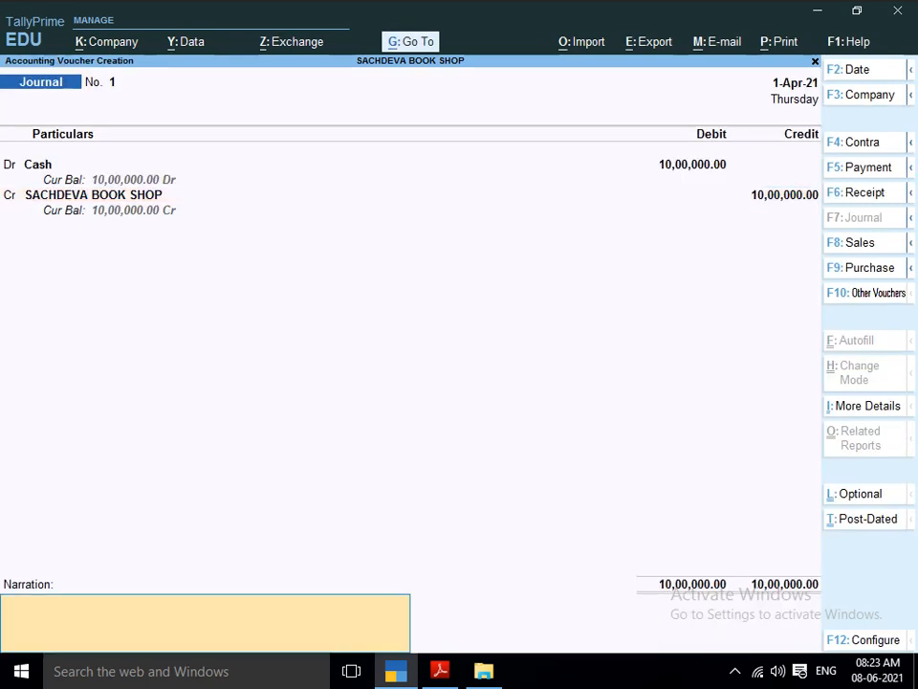
text(BEING STARTED BU)
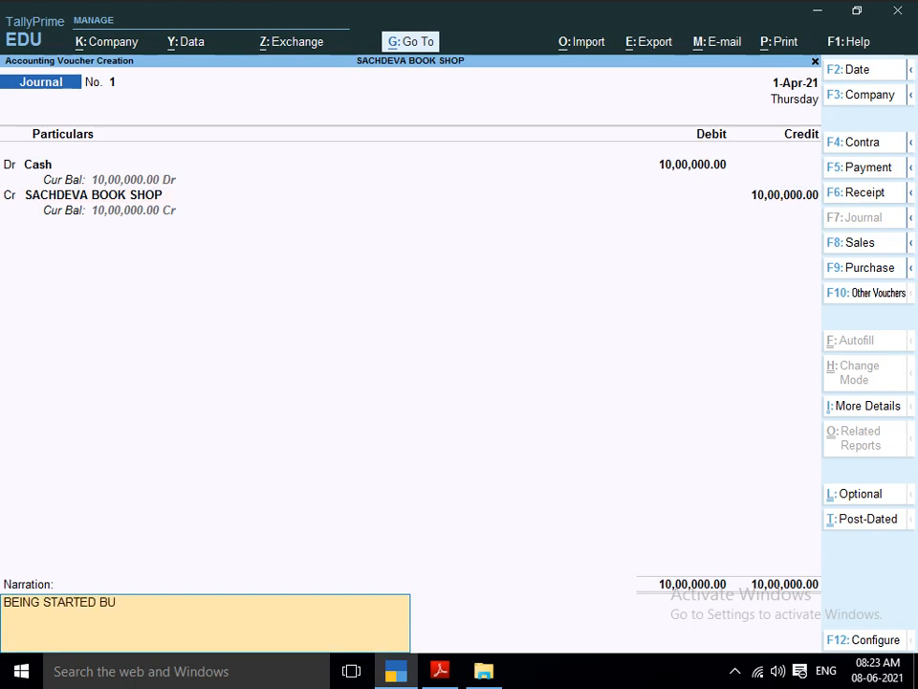
text(SINESS)
key(Return)
key(Return)
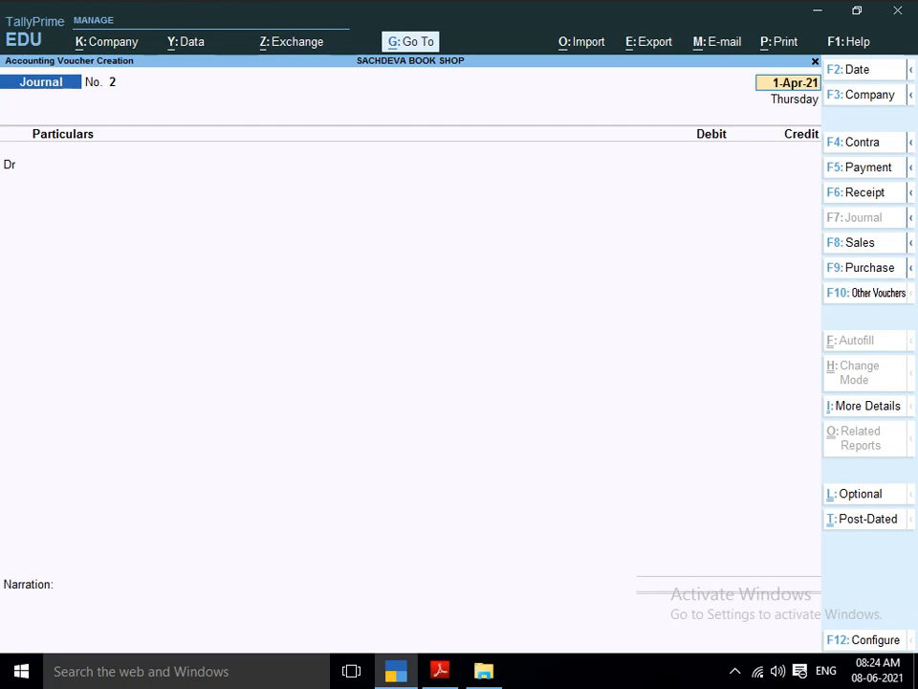
Start a purchase voucher dated 1-Apr-21 and consult the Purchase table on page 3 of the project PDF.
key(F9)
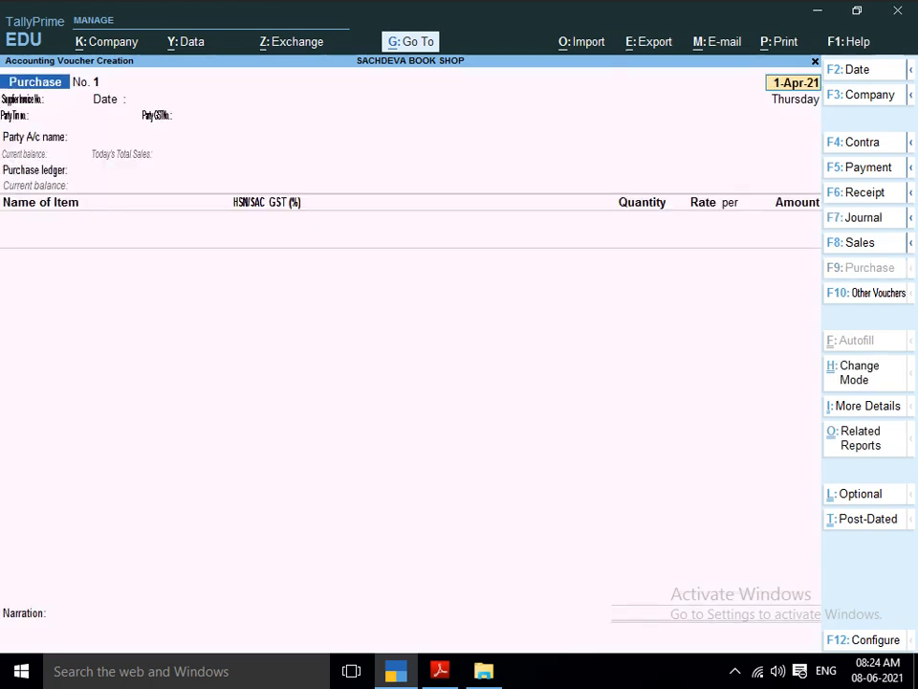
key(Return)
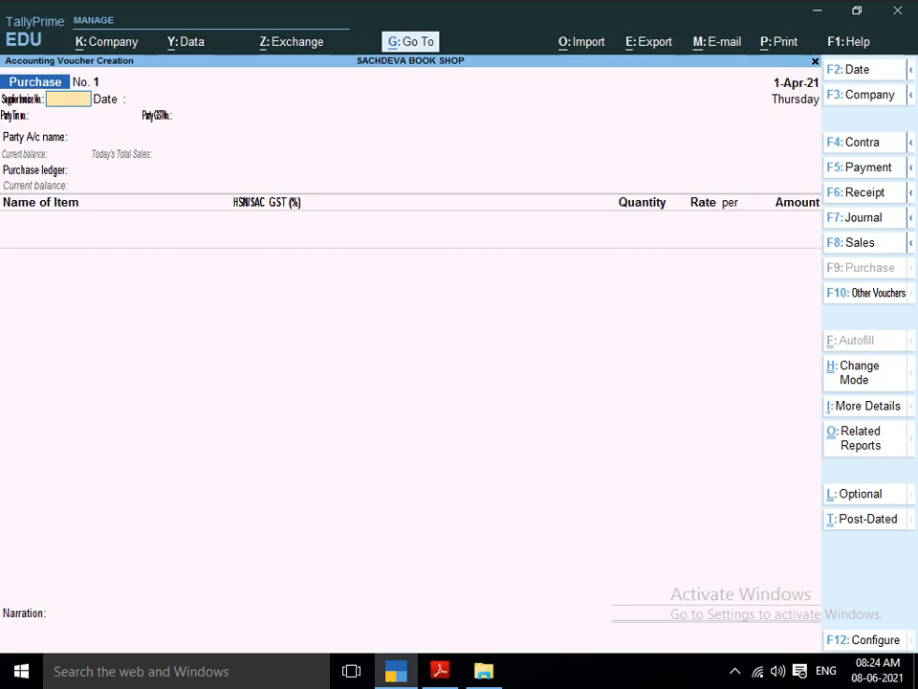
key(alt+Tab)
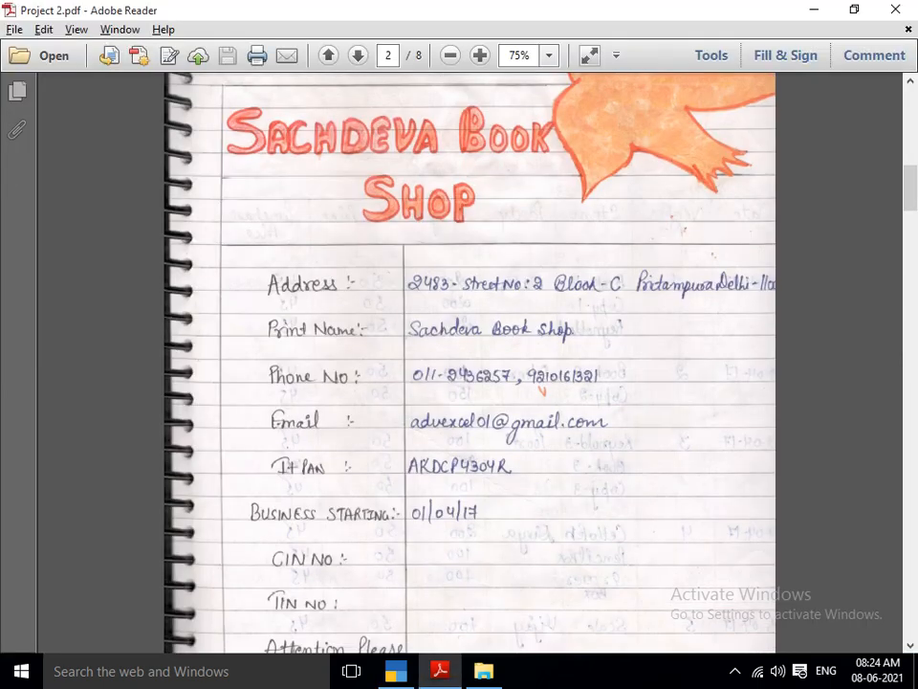
scroll(469, 364, down, 5)
scroll(469, 363, down, 10)
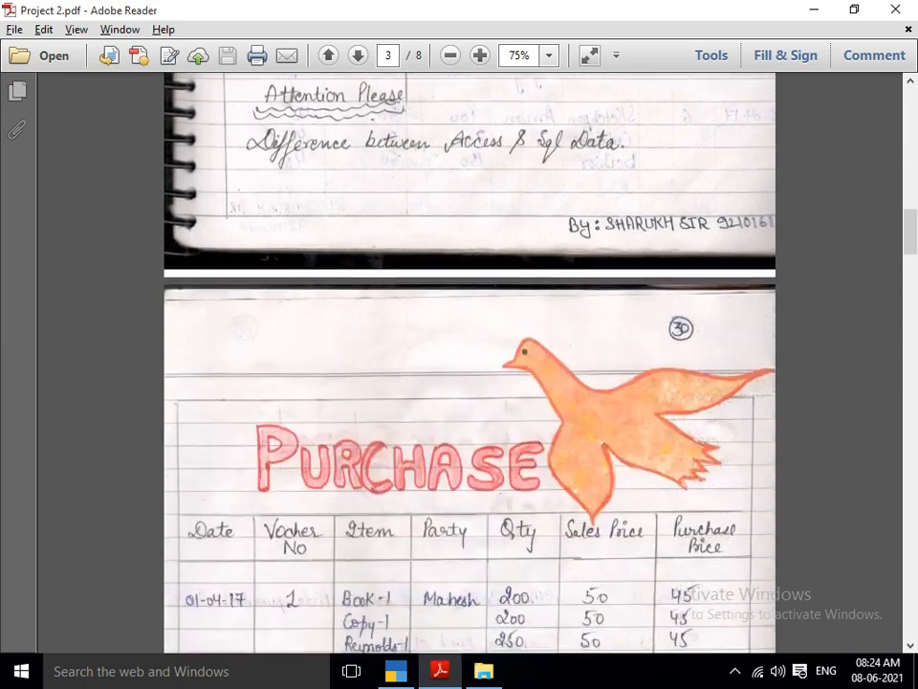
scroll(469, 364, down, 4)
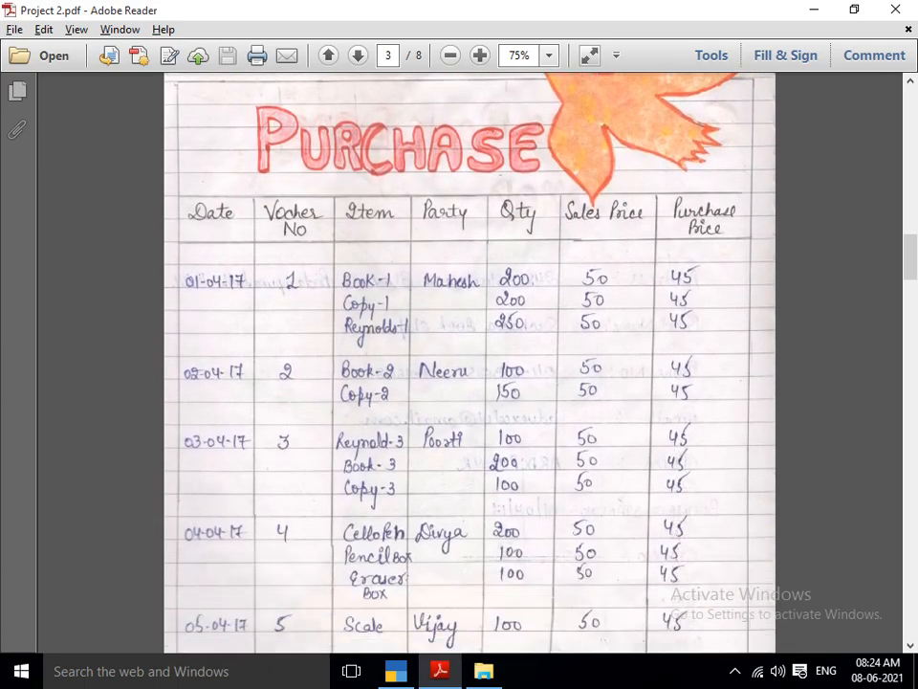
key(alt+Tab)
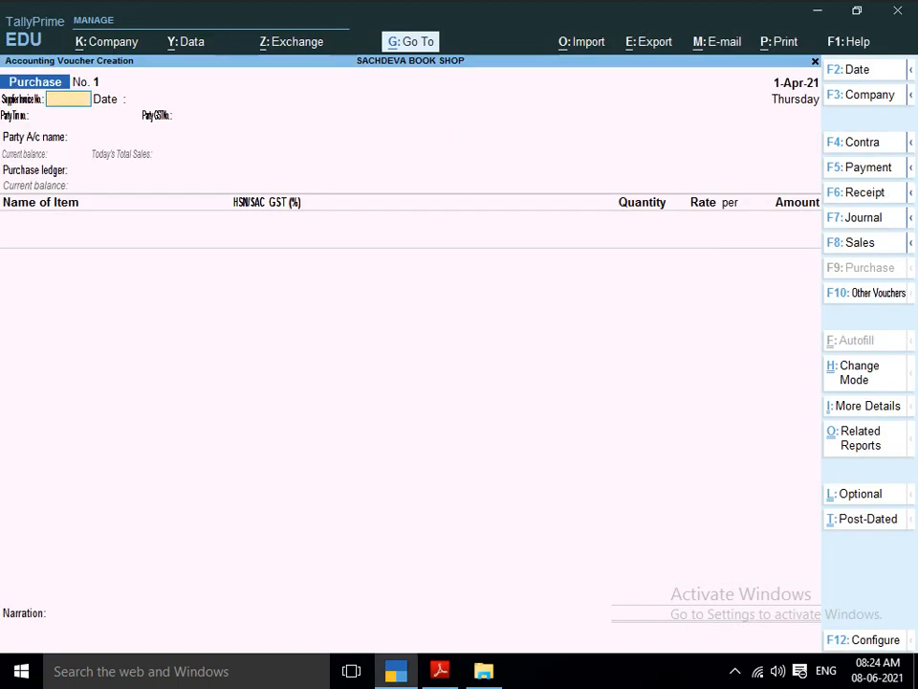
Set the purchase voucher's supplier invoice number to 1 with the invoice date 1-Apr-21.
key(alt+Tab)
key(alt+Tab)
text(1)
key(Return)
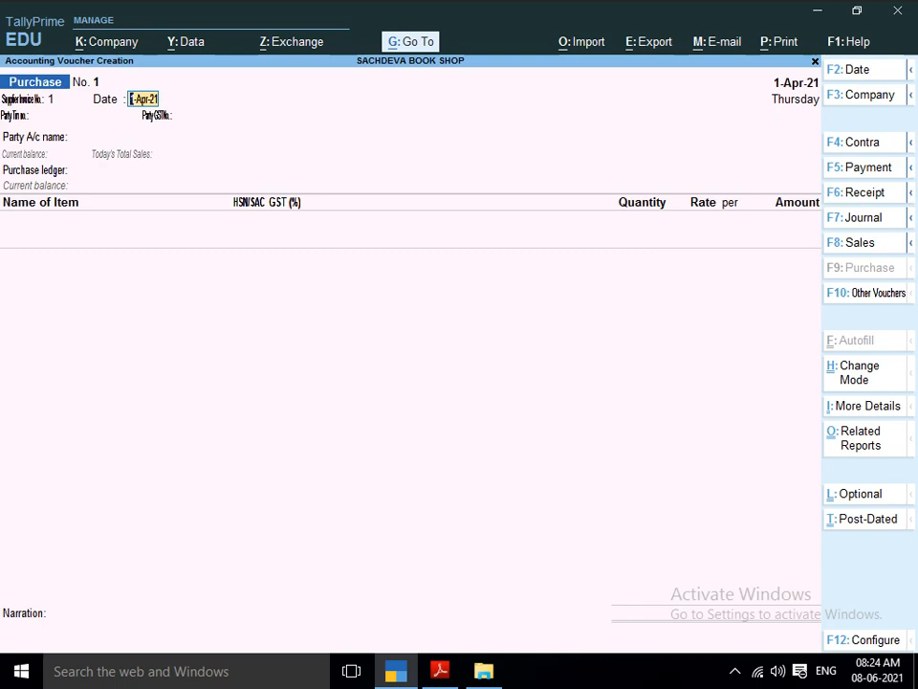
key(Return)
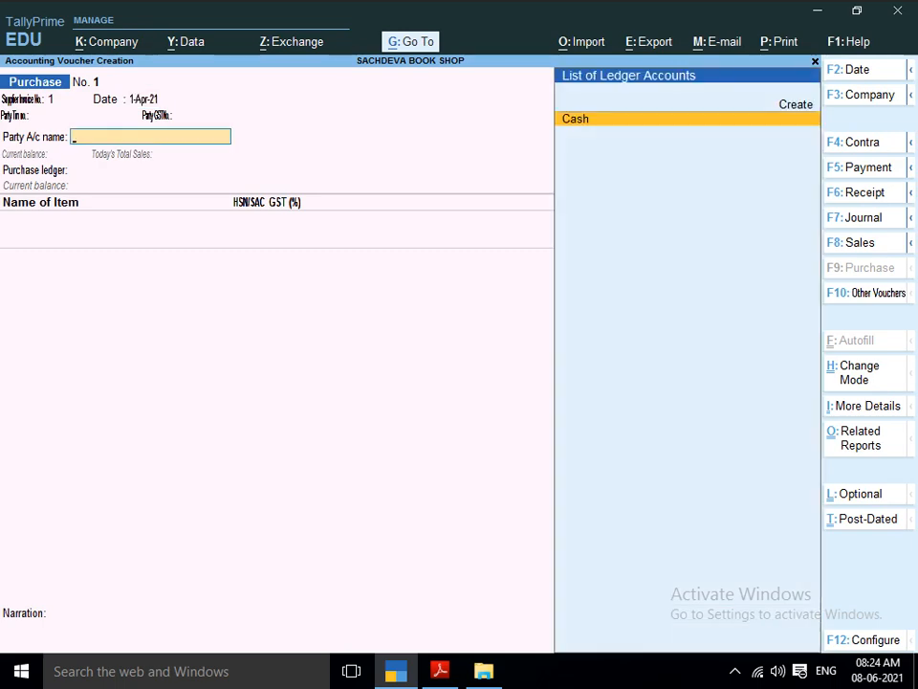
Create a party ledger from the purchase voucher, entering the supplier's name listed for voucher 1 in the PDF.
key(alt+Tab)
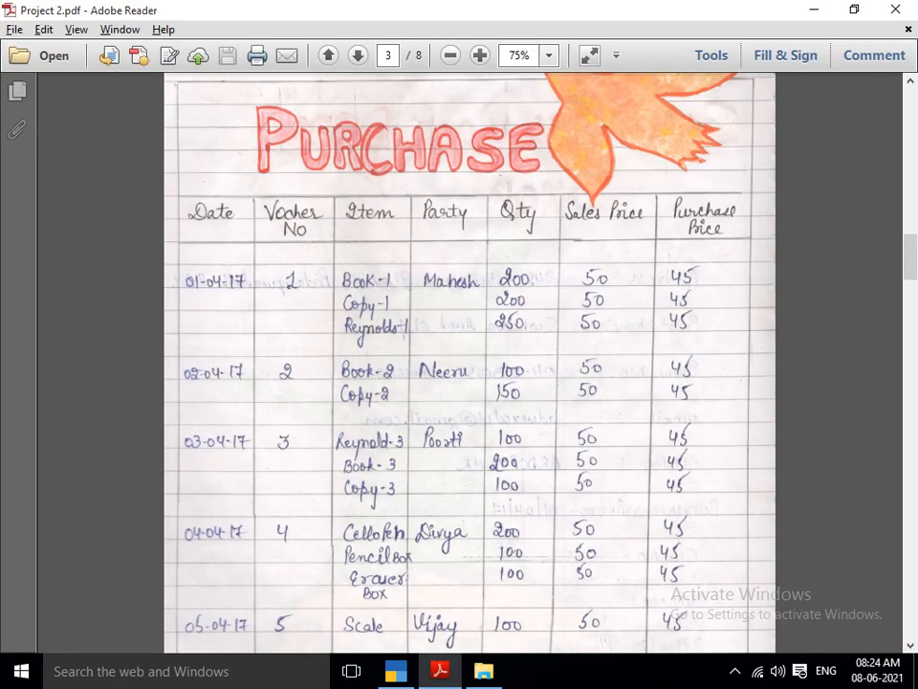
key(alt+Tab)
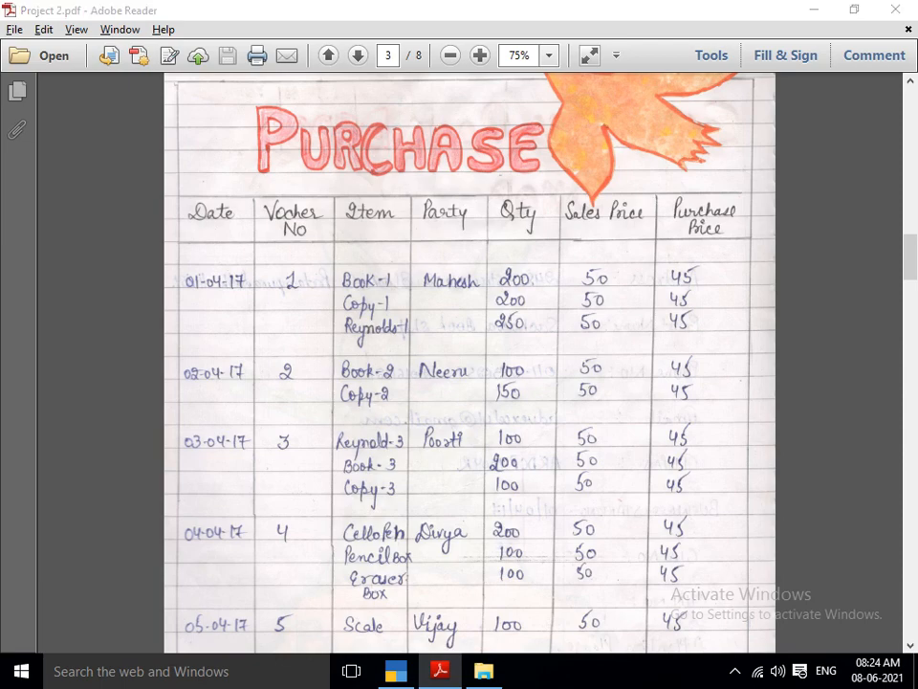
text(A)
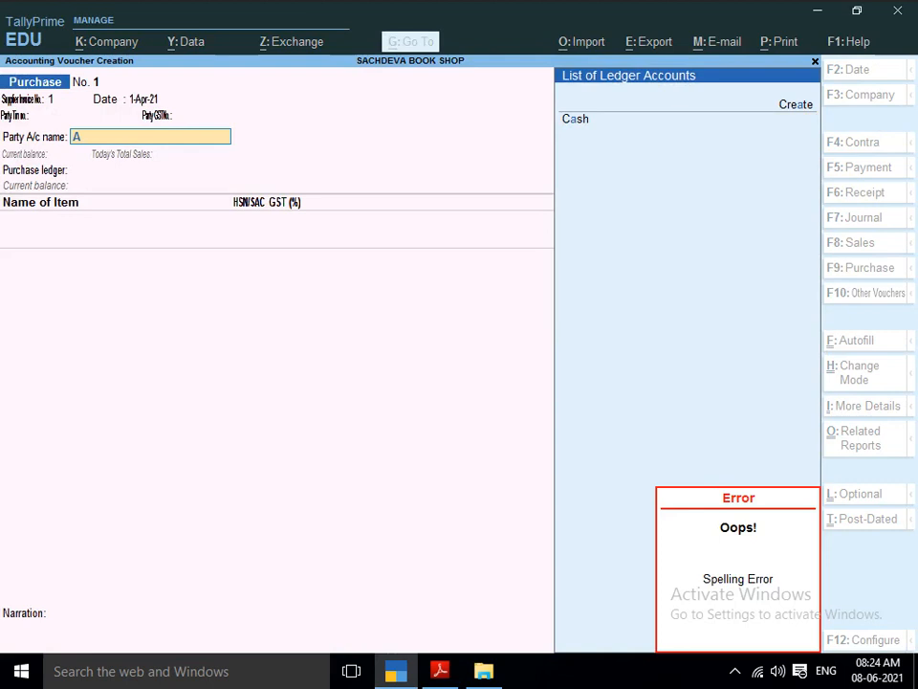
key(alt+c)
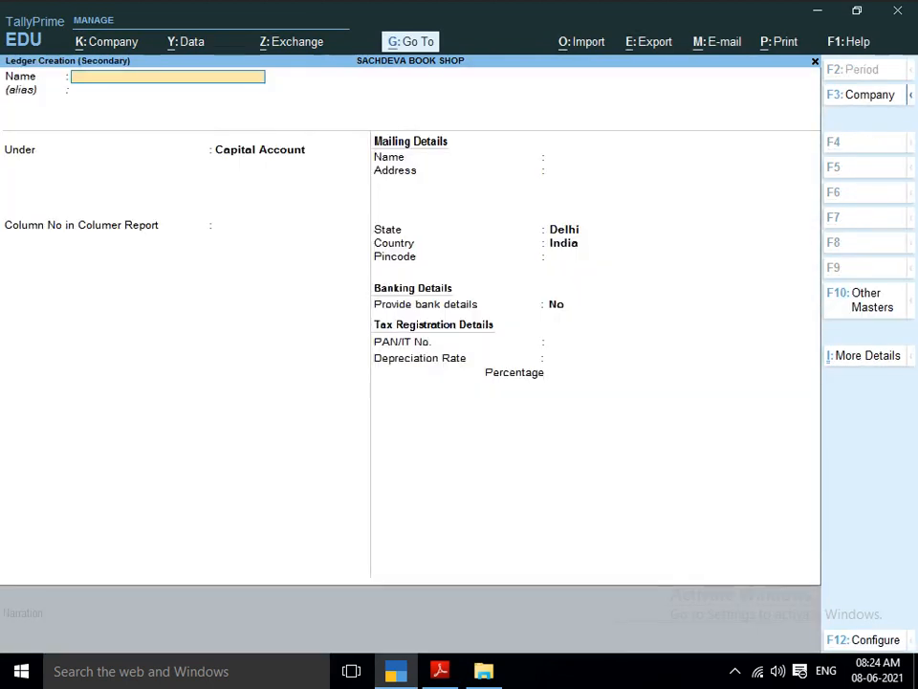
text(MAHESH)
key(Return)
key(Return)
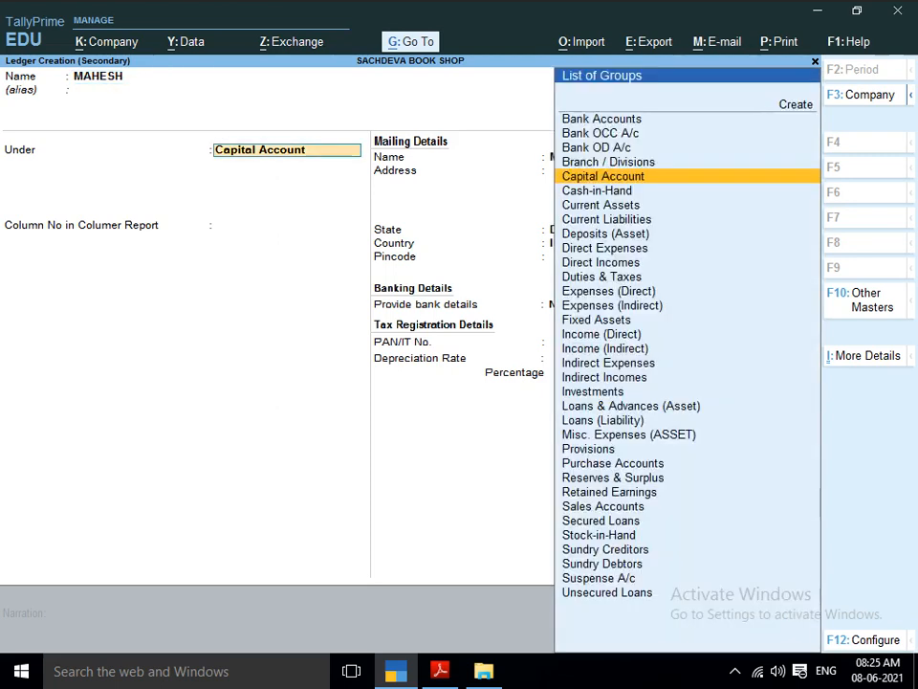
Assign the new supplier ledger to the Sundry Creditors group.
text(SUN)
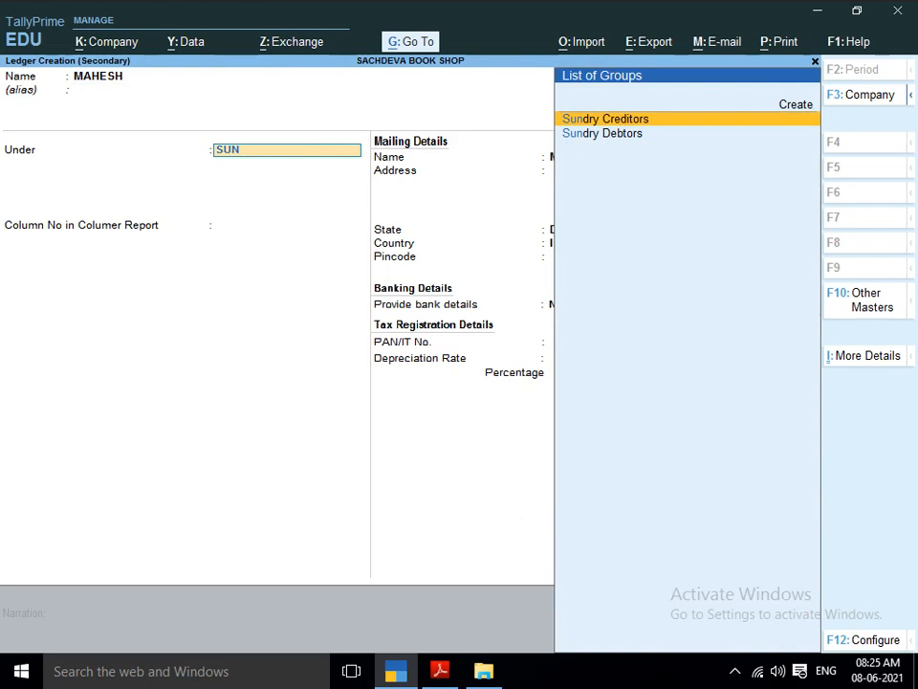
key(Down)
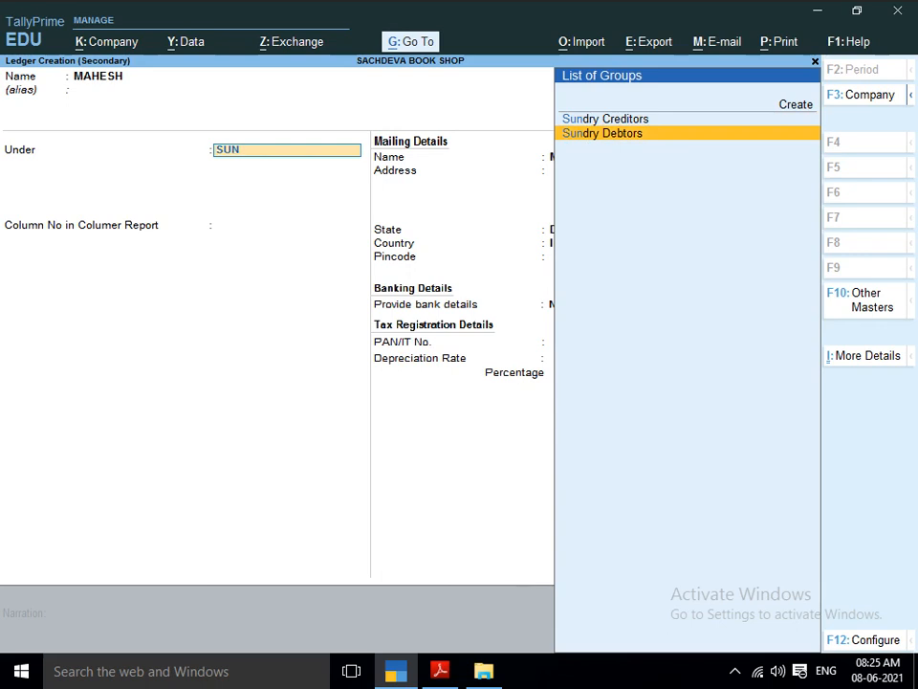
key(Up)
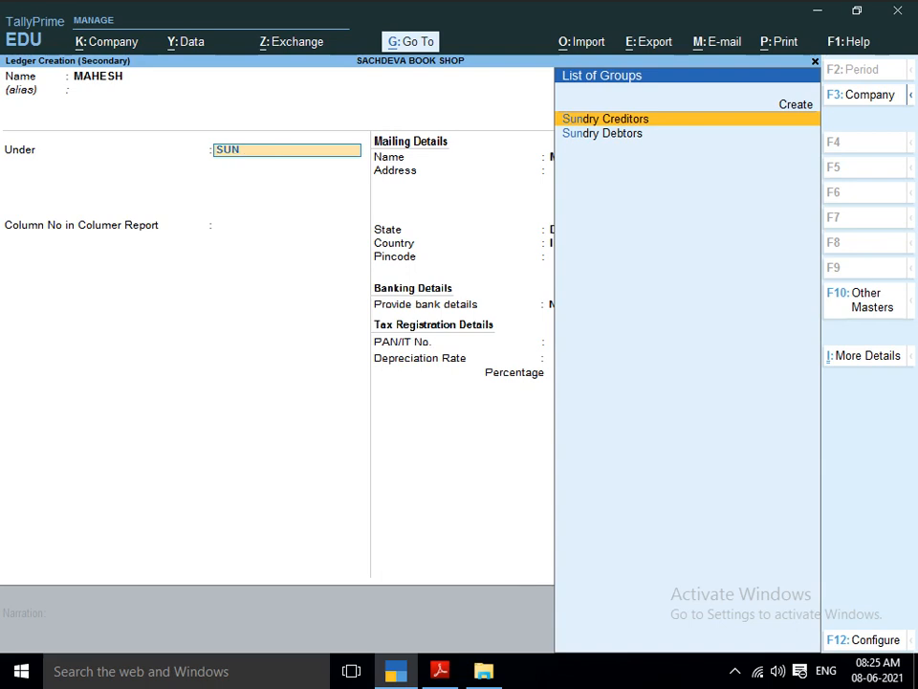
key(Down)
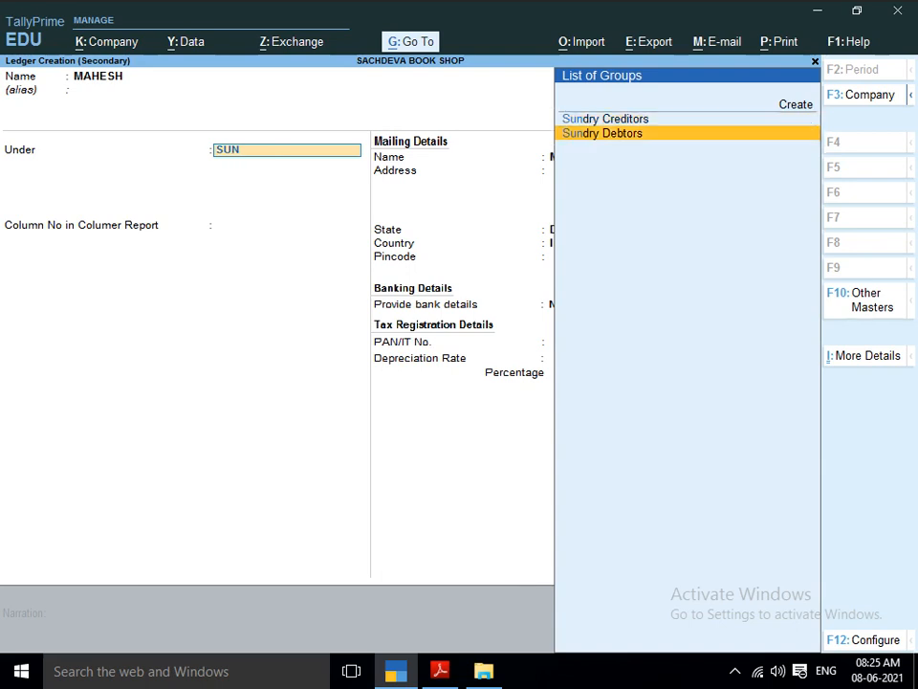
key(Up)
key(Down)
key(Up)
key(Return)
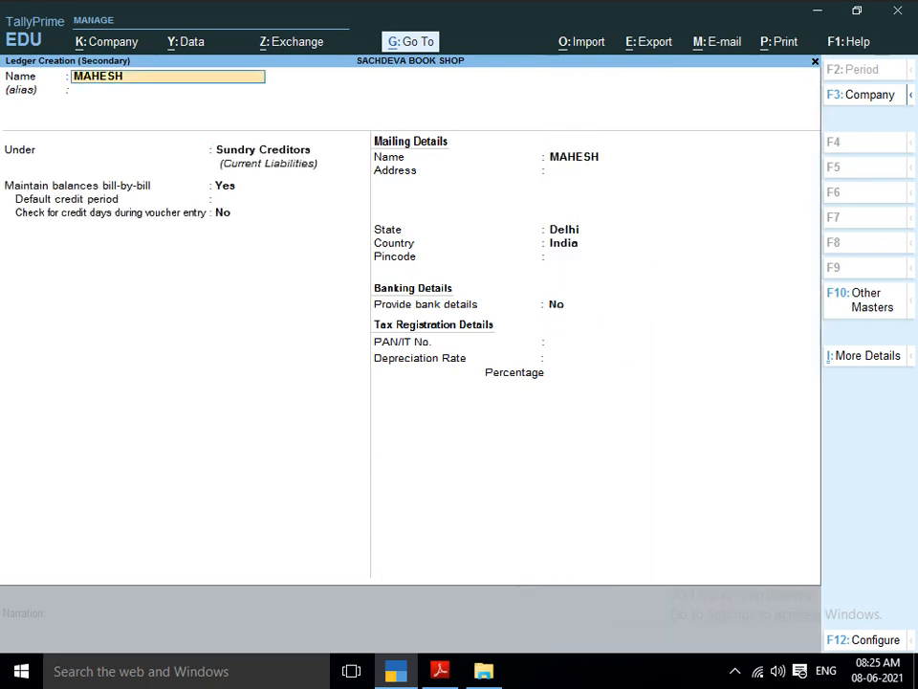
Keep the supplier ledger's remaining details at their defaults, with bill-by-bill balances, Delhi and India, and save the ledger.
key(Return)
key(Return)
key(Return)
key(Return)
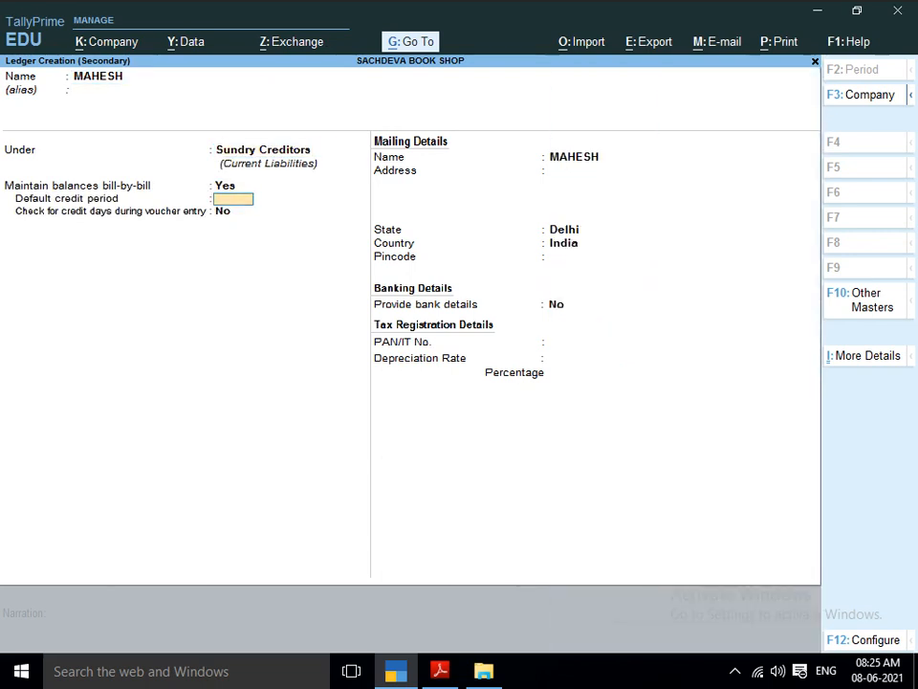
key(Return)
key(Return)
key(Return)
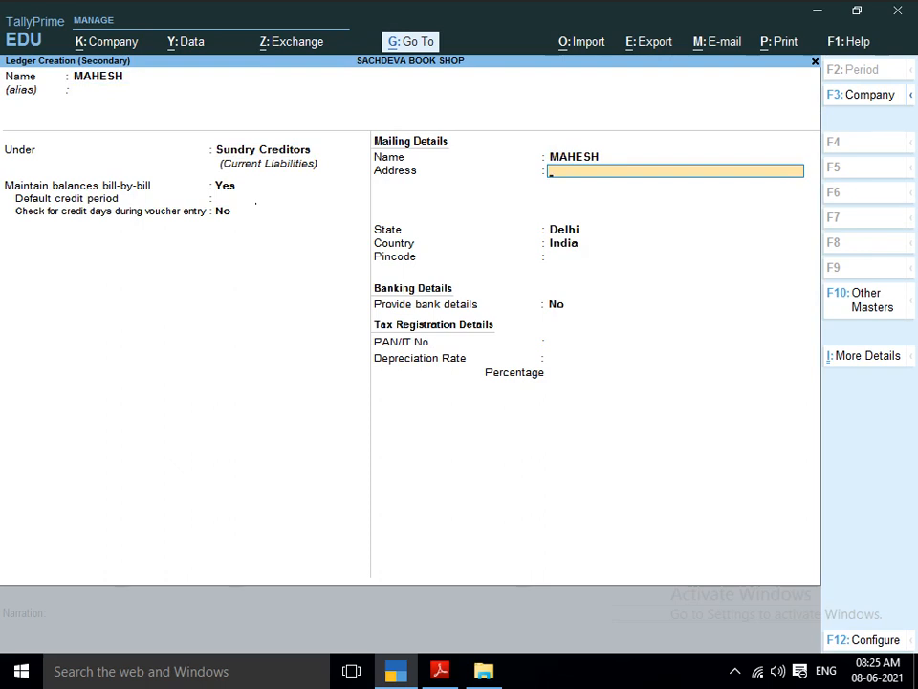
key(Return)
key(Return)
key(Return)
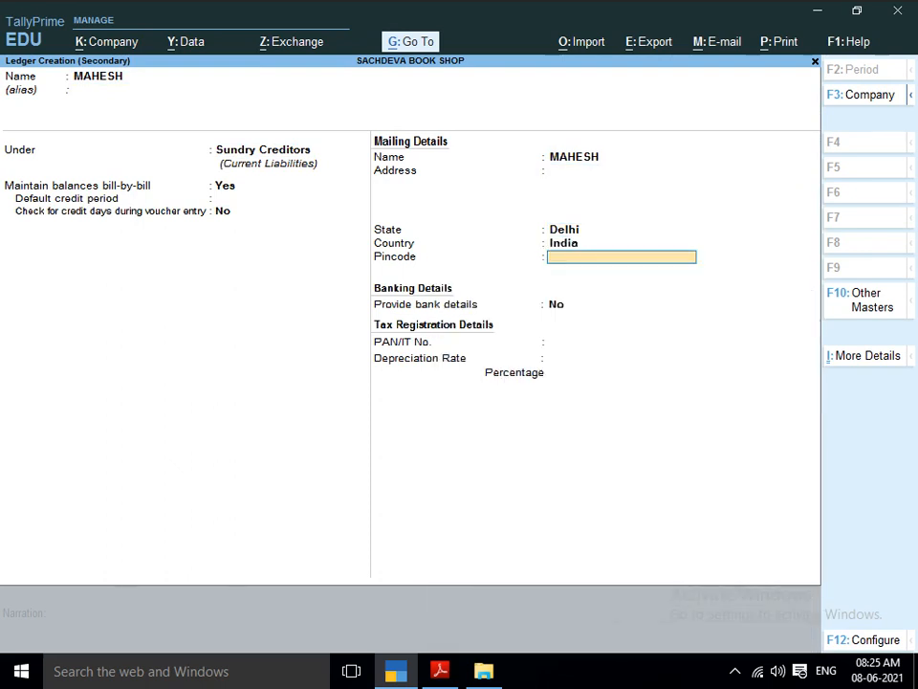
key(Return)
key(Return)
key(Return)
key(Return)
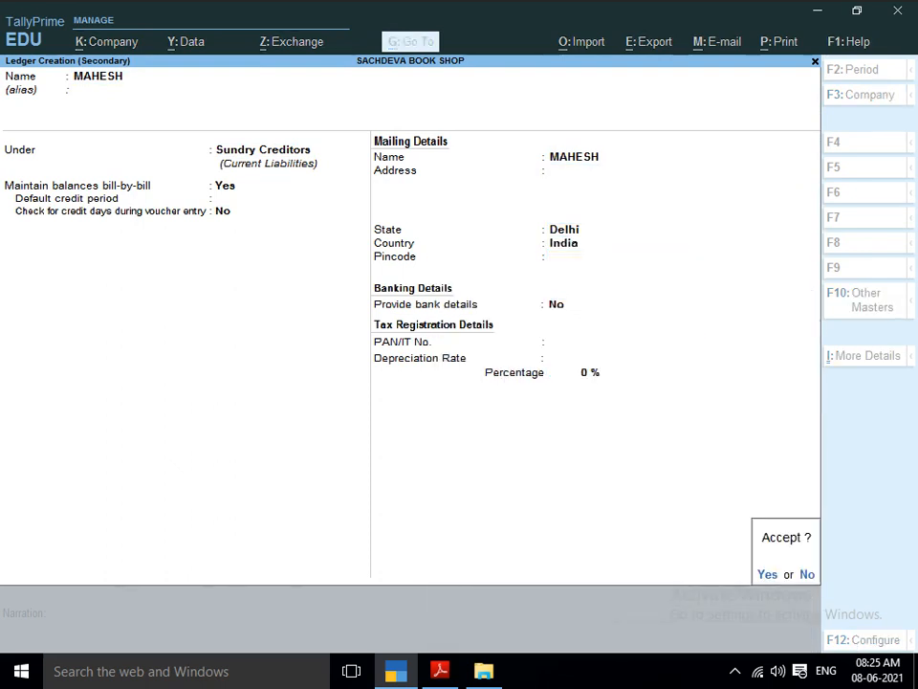
Accept the blank receipt details and the supplier's party details, and choose PURCHASE ACCOUNT as the purchase ledger.
key(Return)
key(Return)
key(Return)
key(Return)
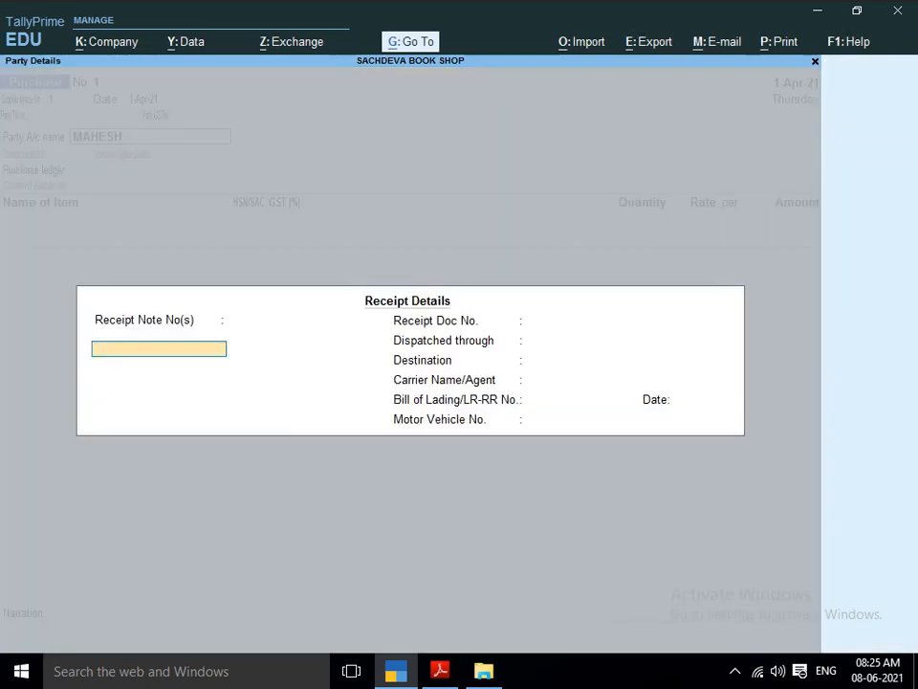
key(Return)
key(Return)
key(Return)
key(Return)
key(Return)
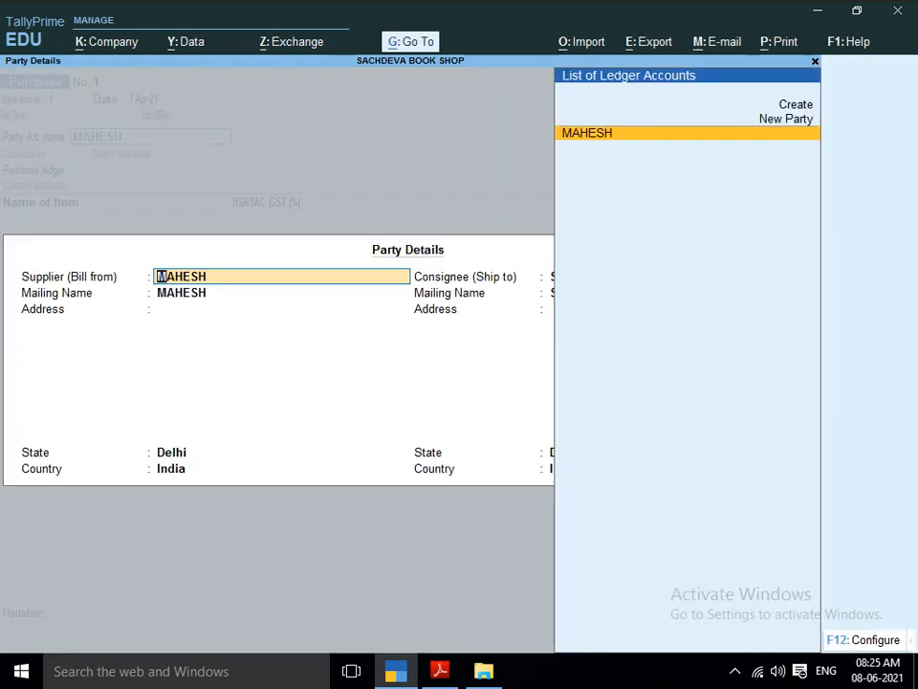
key(Return)
key(Return)
key(Return)
key(Return)
key(Return)
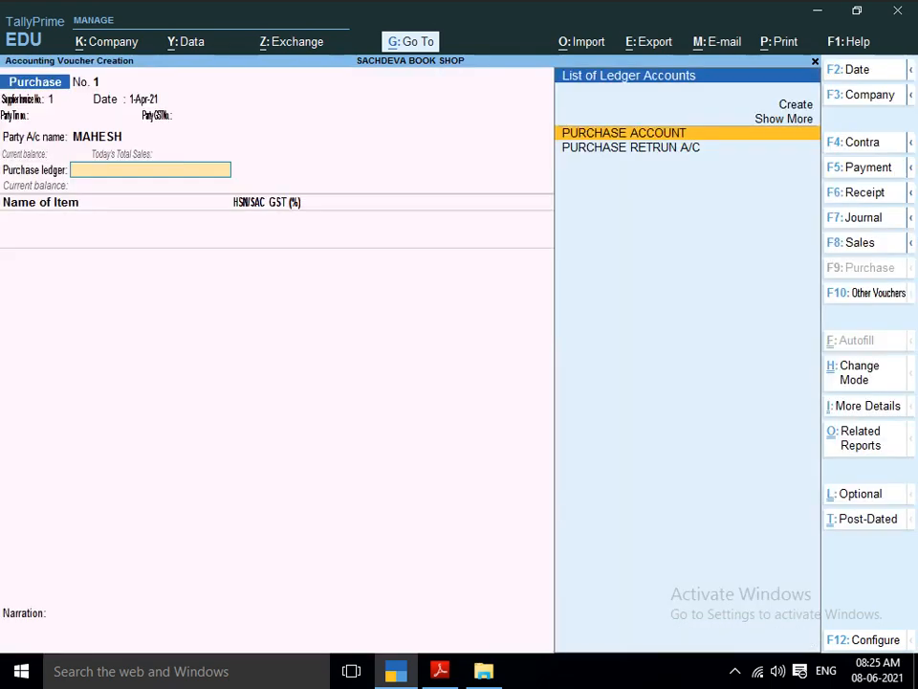
key(BackSpace)
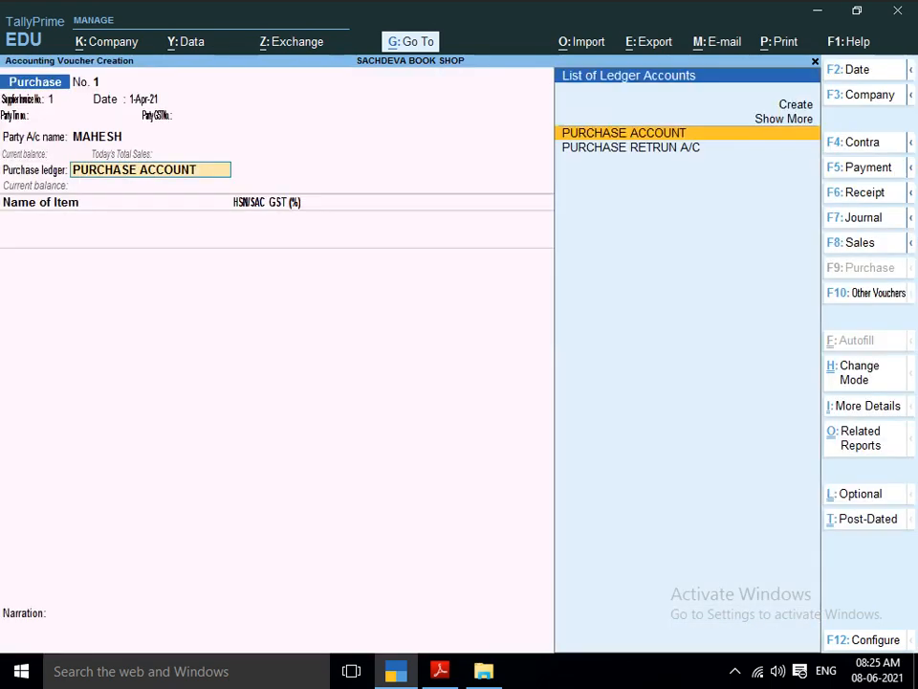
key(Return)
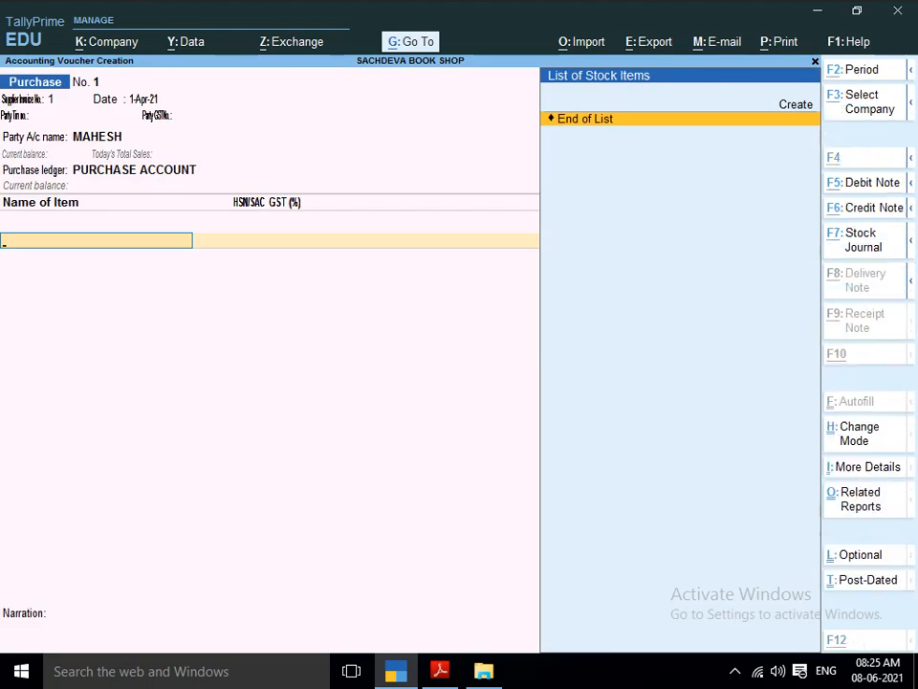
Start a new stock item from the purchase voucher and name it BOOK-1, following the PDF's Purchase table.
key(alt+c)
key(alt+Tab)
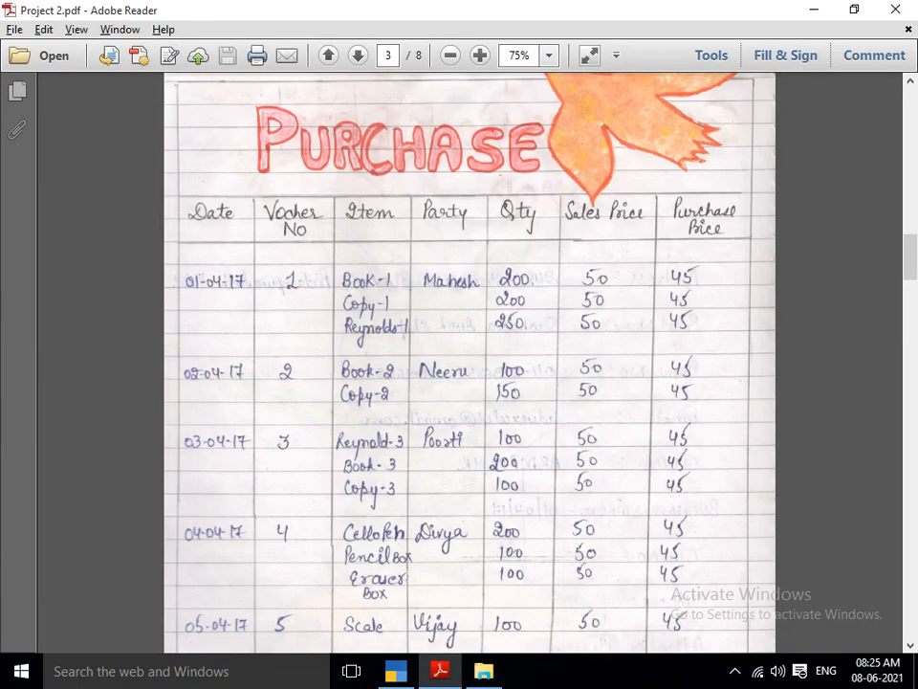
key(alt+Tab)
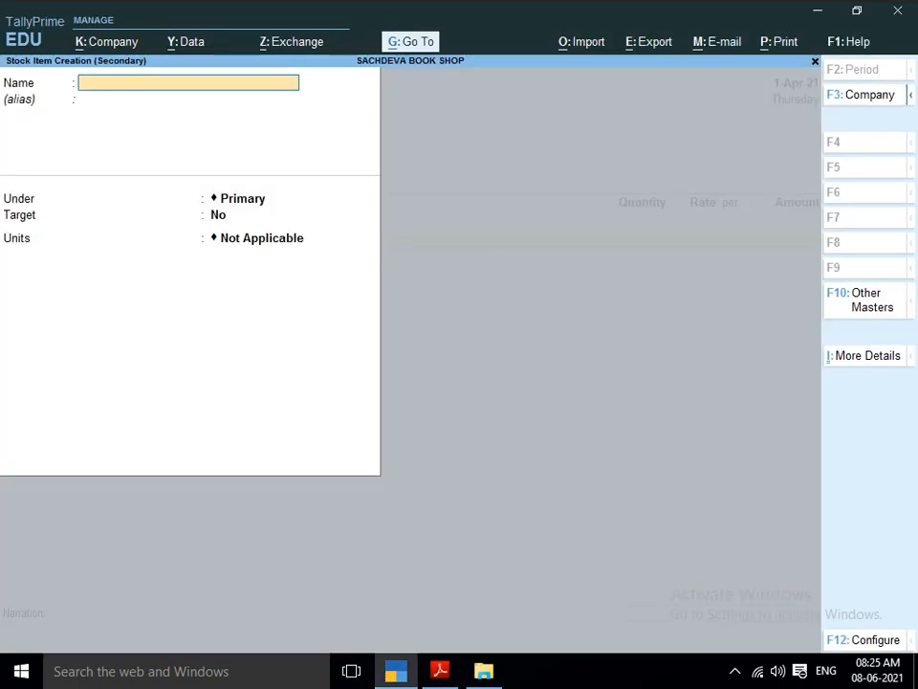
text(BOOK-1)
key(Return)
key(Return)
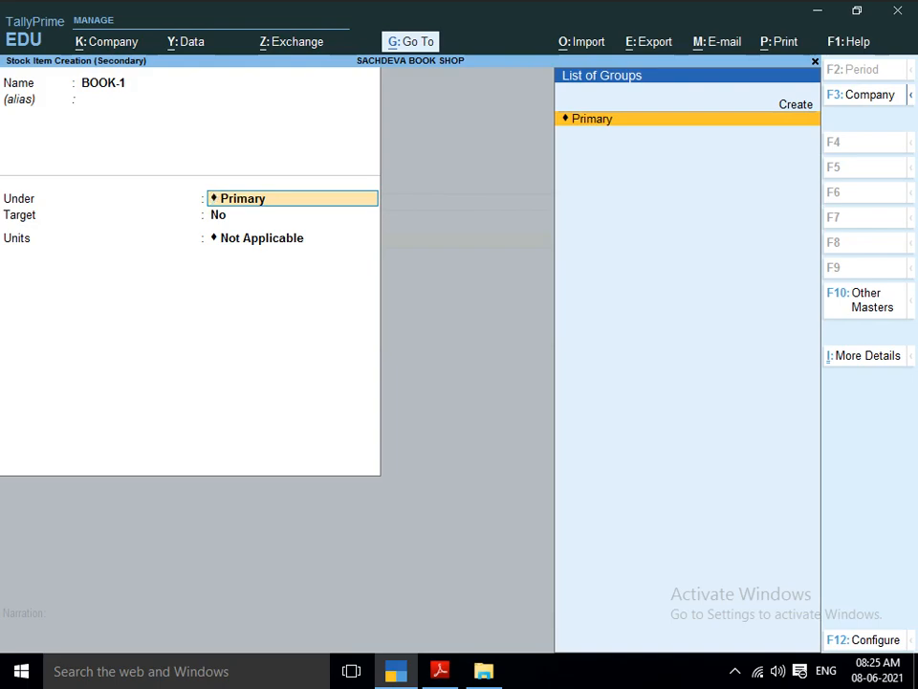
Create the stock group BOOK under Primary, without adding item quantities, and assign BOOK-1 to it.
key(alt)
key(alt+c)
key(alt+Tab)
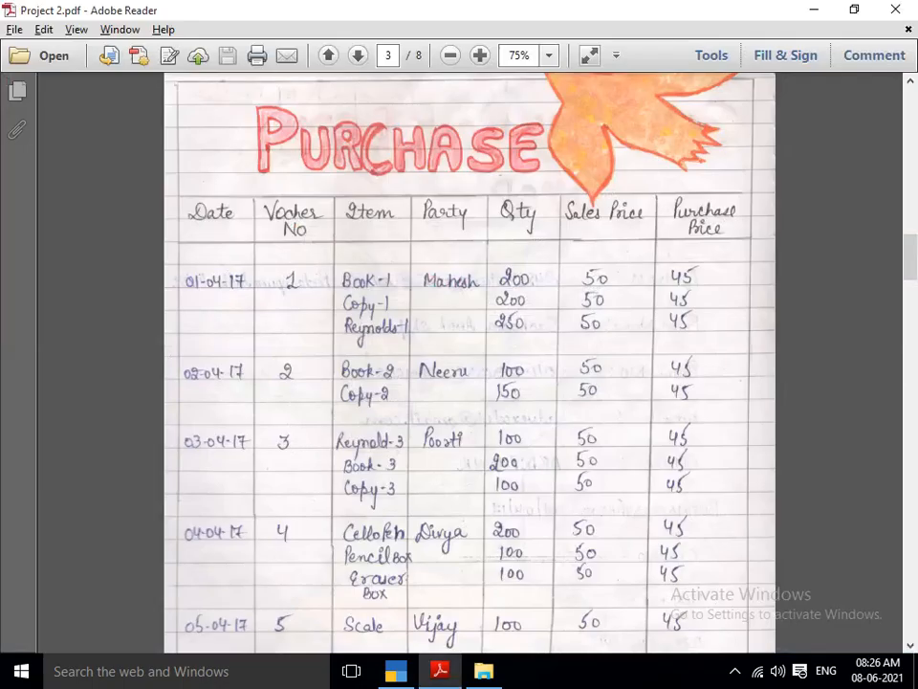
key(alt+Tab)
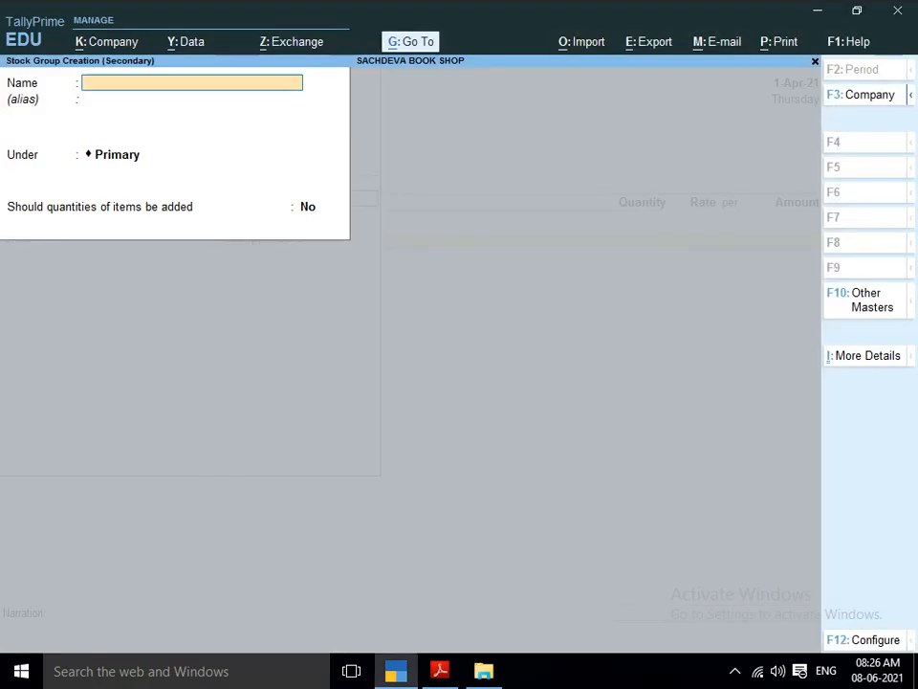
text(BOOK)
key(Return)
key(Return)
key(Return)
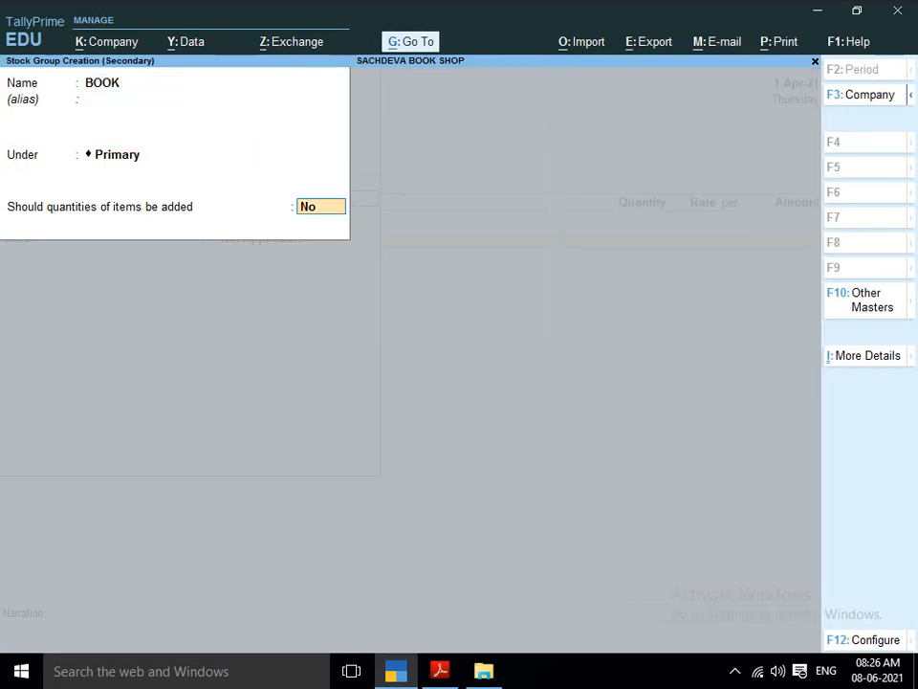
key(Return)
key(Return)
key(Return)
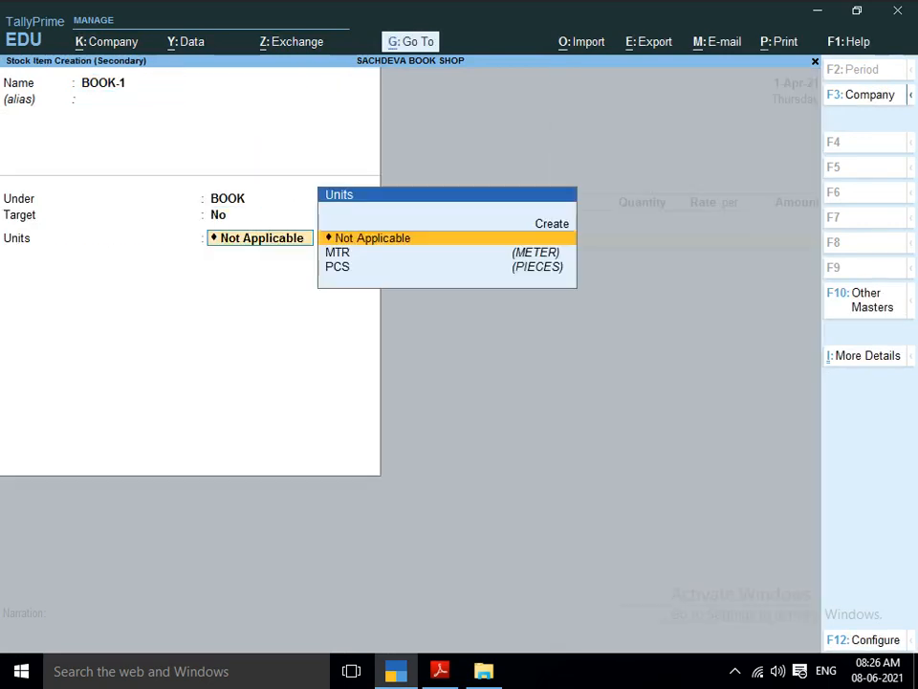
Set the unit of stock item BOOK-1 to PCS (PIECES).
key(Down)
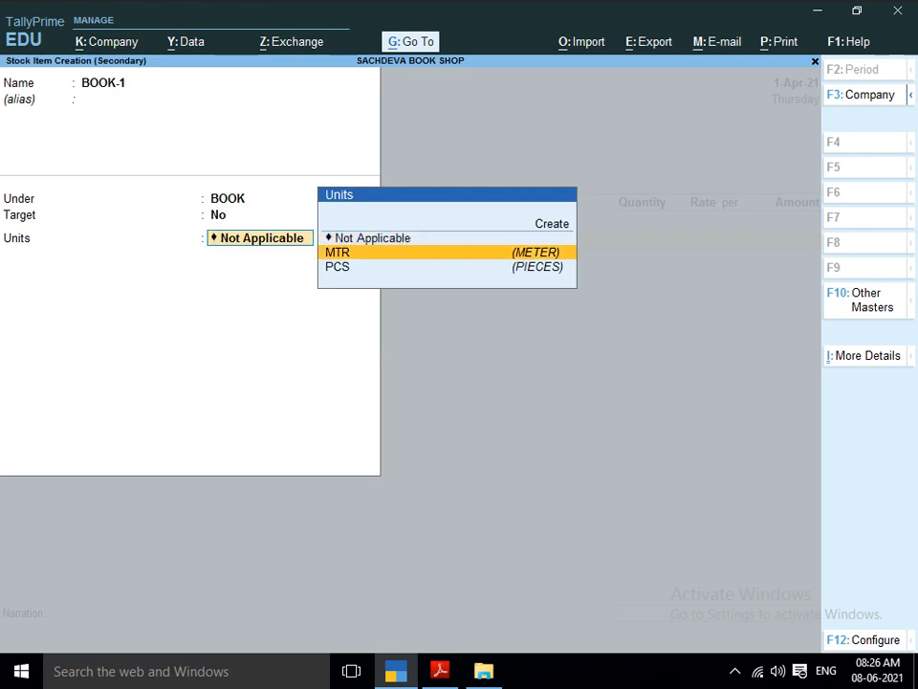
key(Up)
key(Down)
key(Down)
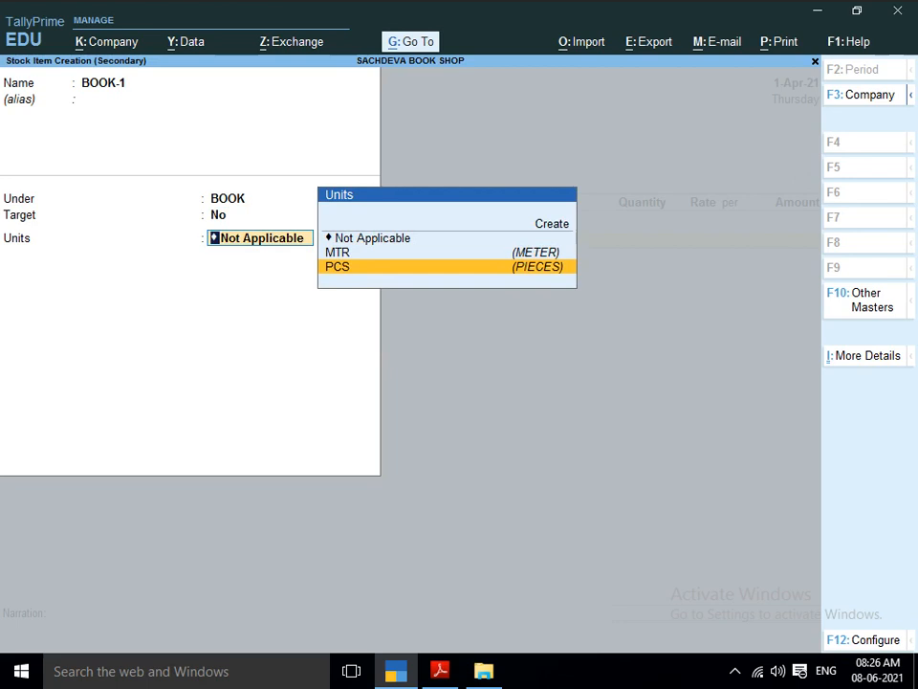
key(Return)
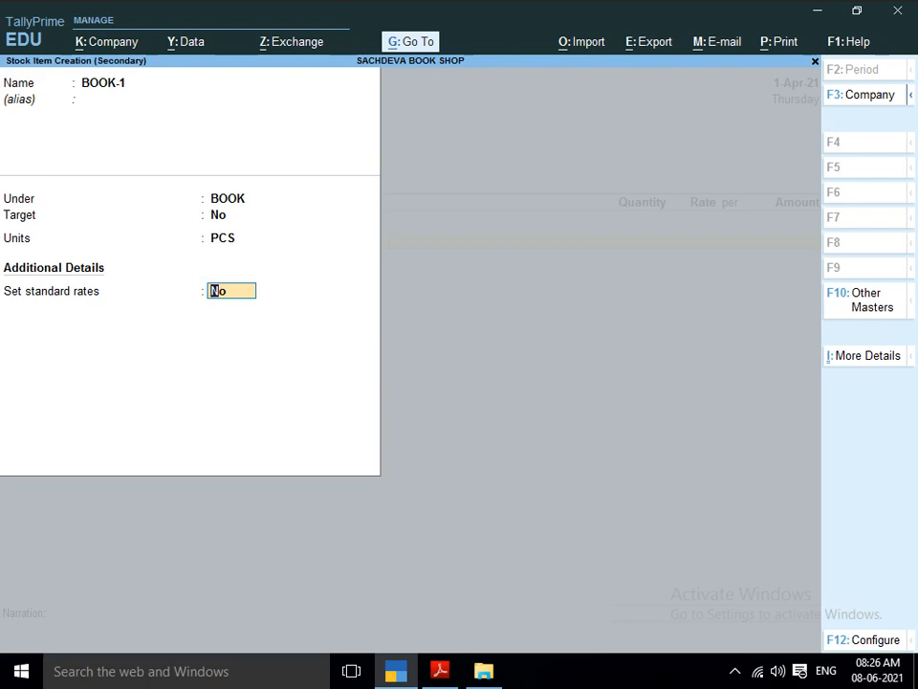
Examine the stock item configuration options, including the one for standard buying and selling rates, and leave them as they are.
key(F12)
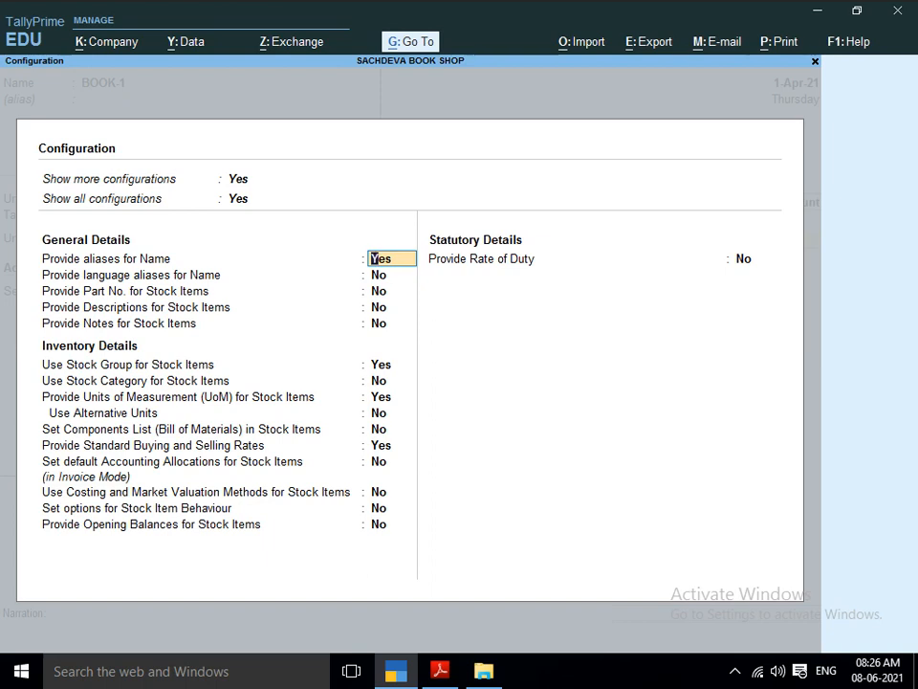
key(Return)
key(Return)
key(Return)
key(Return)
key(Return)
key(Return)
key(Return)
key(Return)
key(Return)
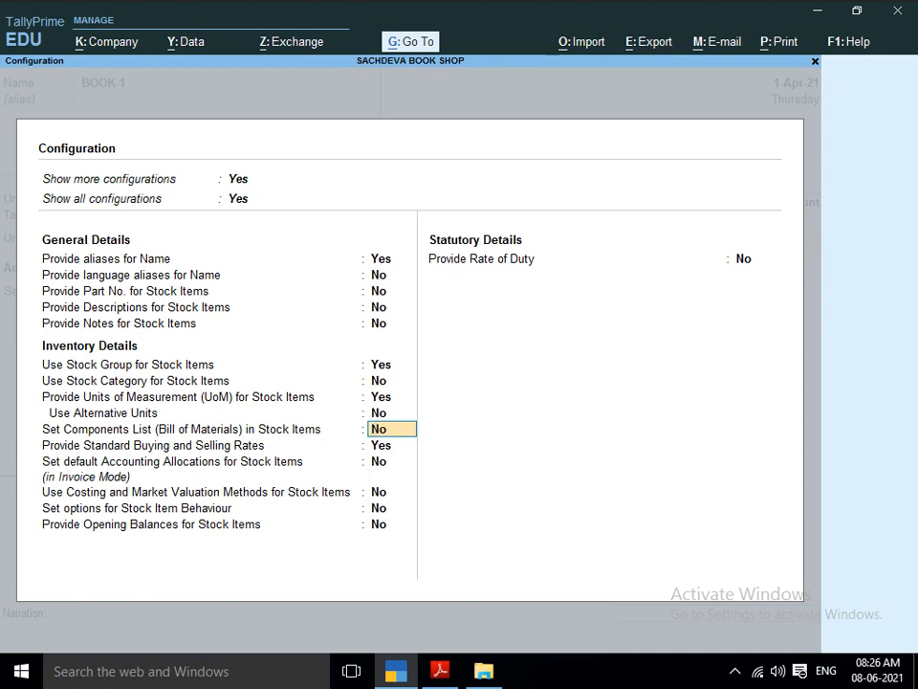
key(Return)
key(Return)
key(Return)
key(Return)
key(Return)
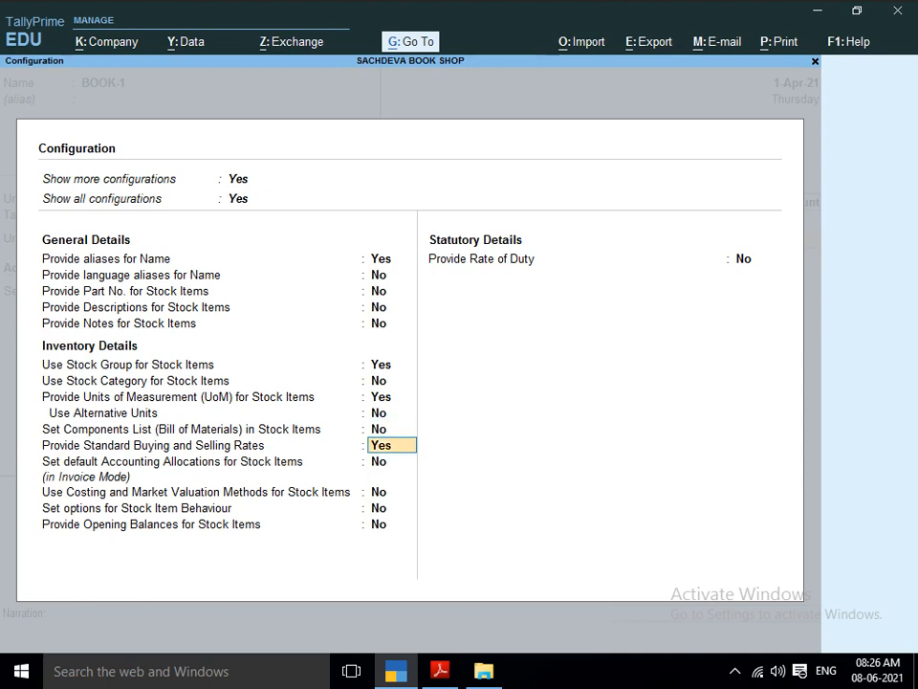
key(Return)
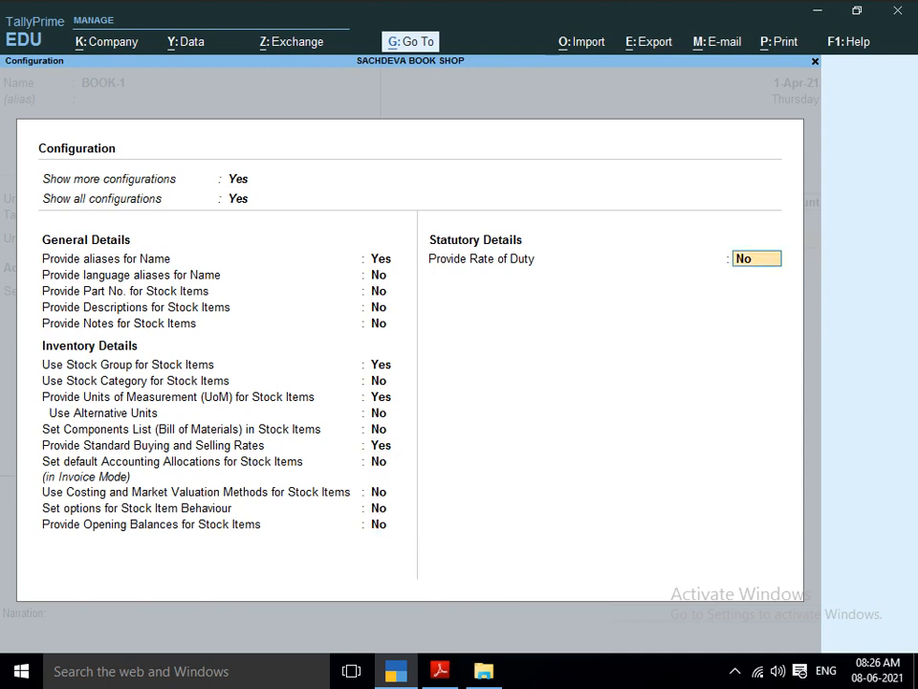
key(Return)
Enable standard rates for BOOK-1 and enter a standard cost of 45 per PCS applicable from 1-Apr-21.
key(Down)
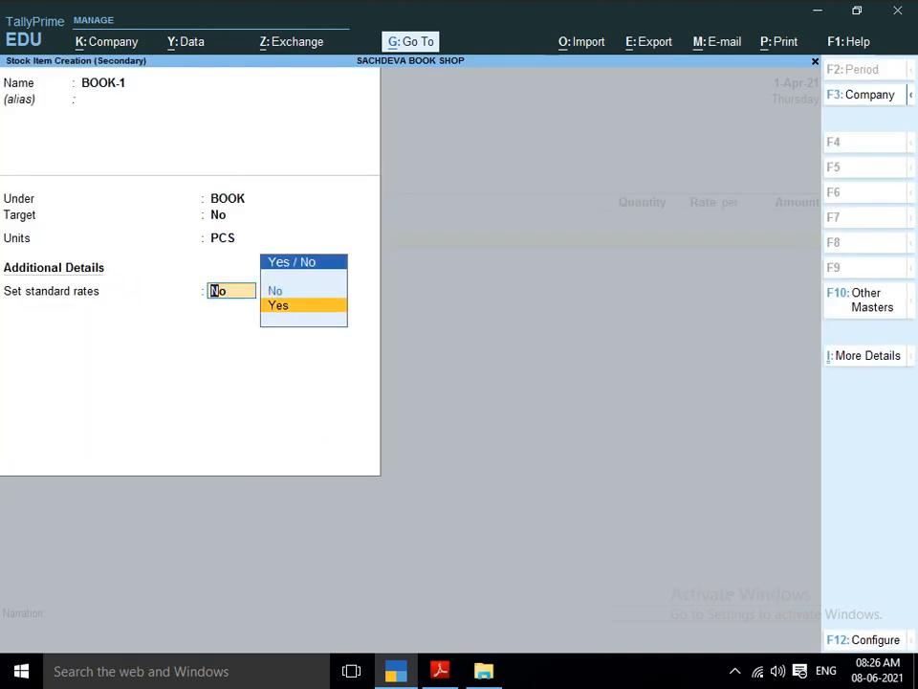
key(Return)
key(Return)
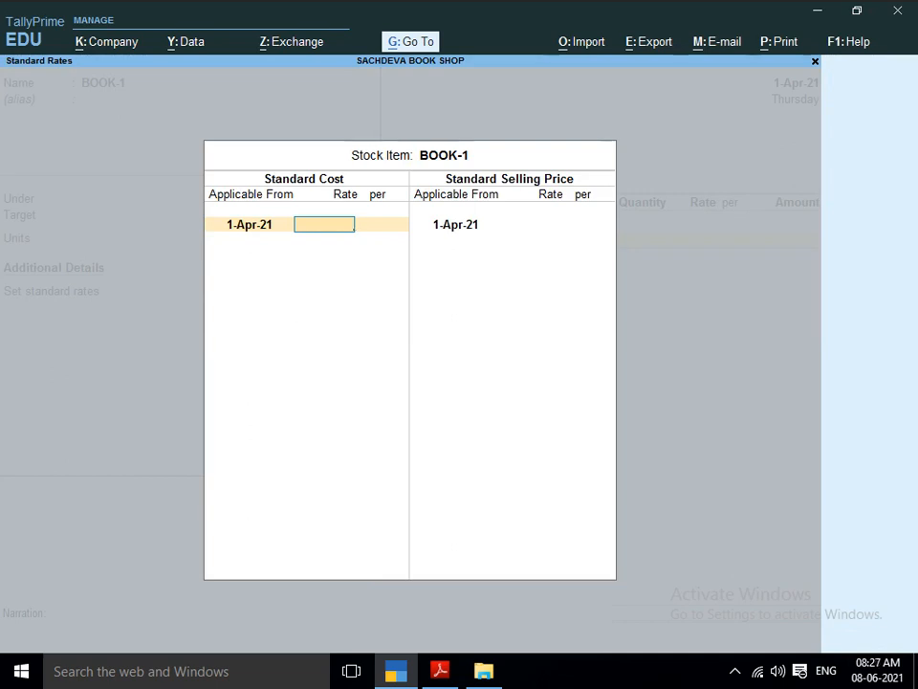
key(alt+Tab)
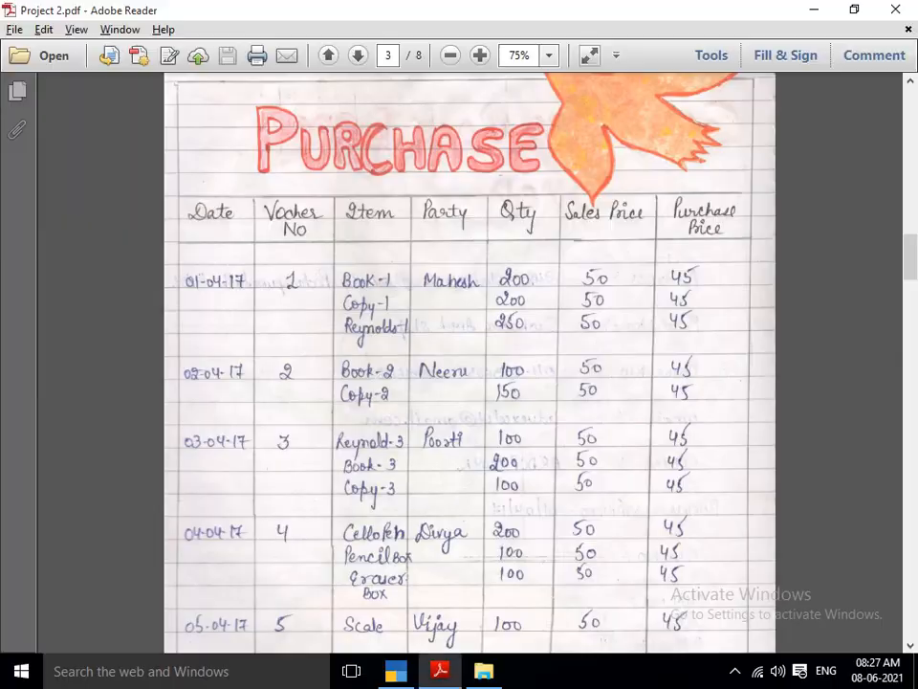
key(alt+Tab)
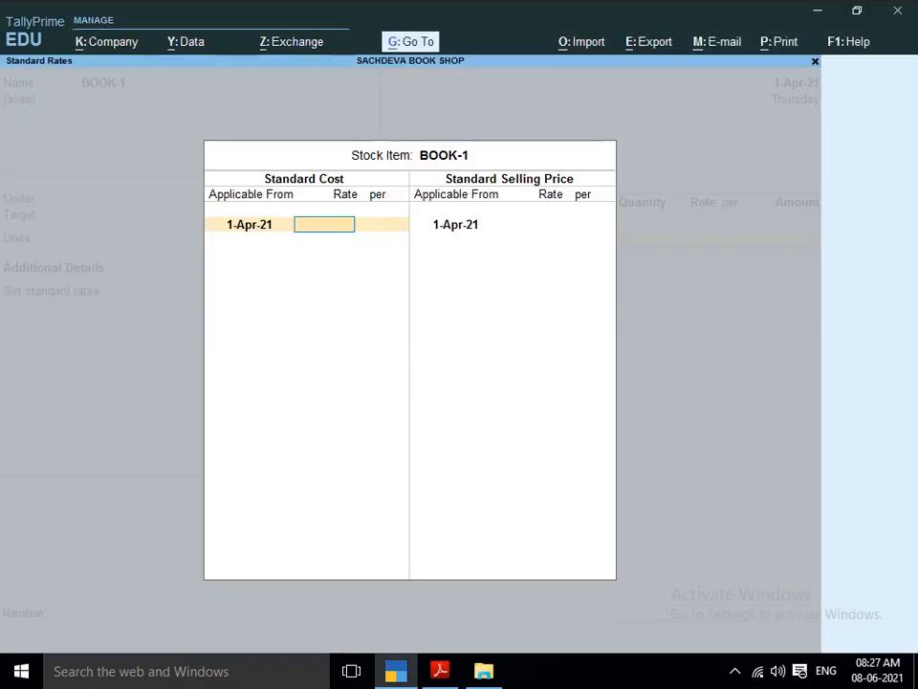
text(45)
key(Return)
Enter a standard selling price of 50 for BOOK-1 applicable from 1-Apr-21 and save the stock item.
key(Return)
key(Return)
key(Return)
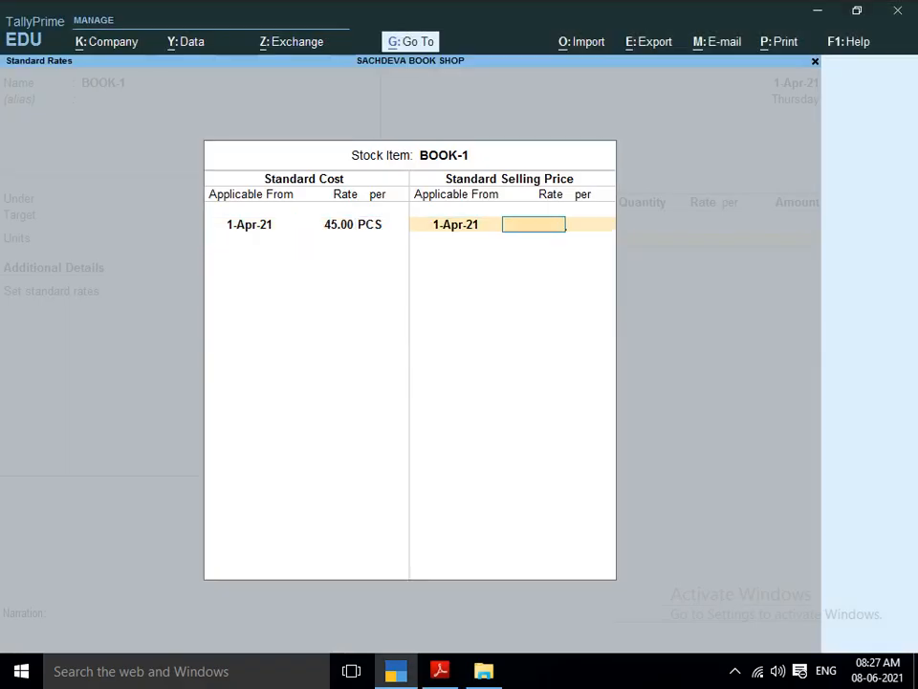
key(alt+Tab)
key(alt+Tab)
text(50)
key(Return)
key(Return)
key(Return)
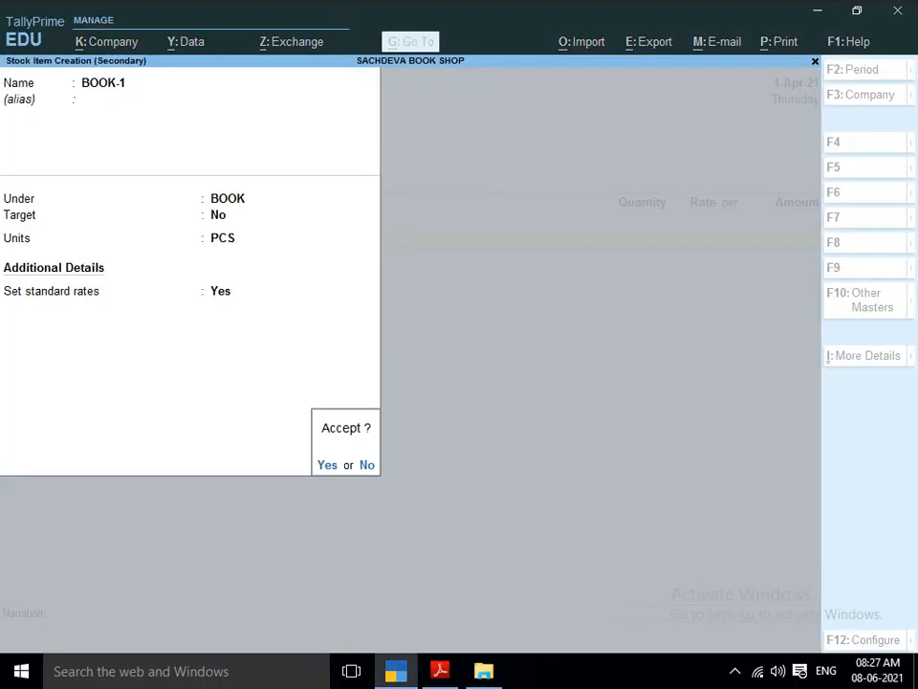
key(Return)
key(Return)
Enter the BOOK-1 line in the purchase voucher with a quantity of 200 PCS at a rate of 45.
key(alt+Tab)
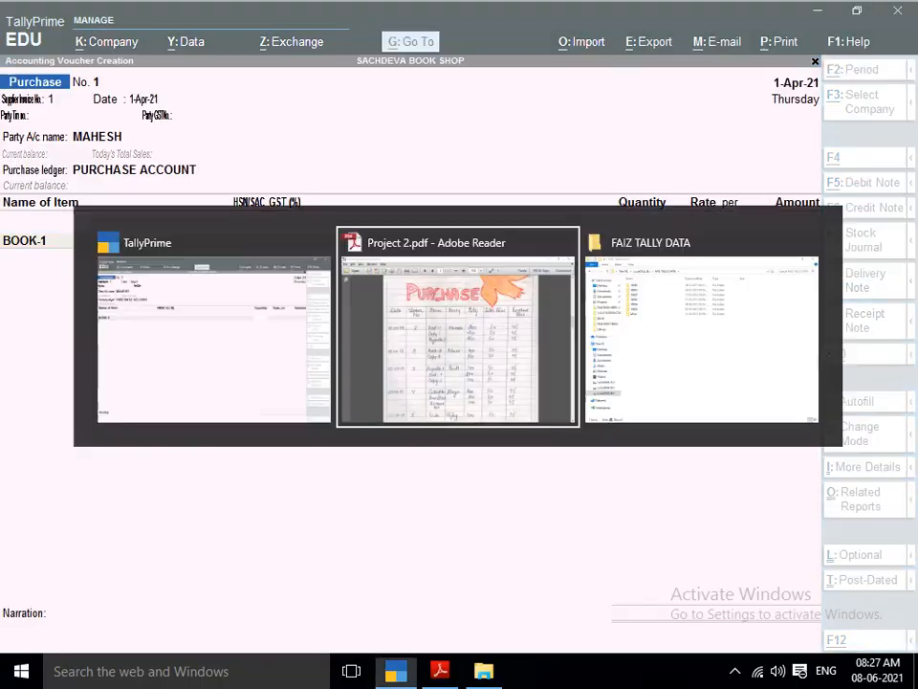
key(alt+Tab)
text(200)
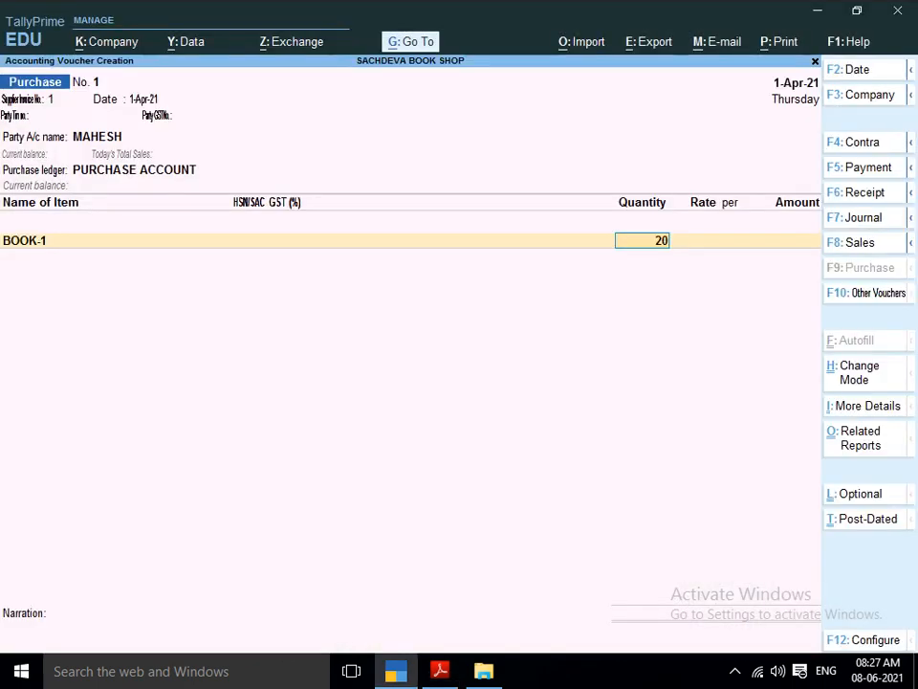
key(Return)
text(45)
key(Return)
key(Return)
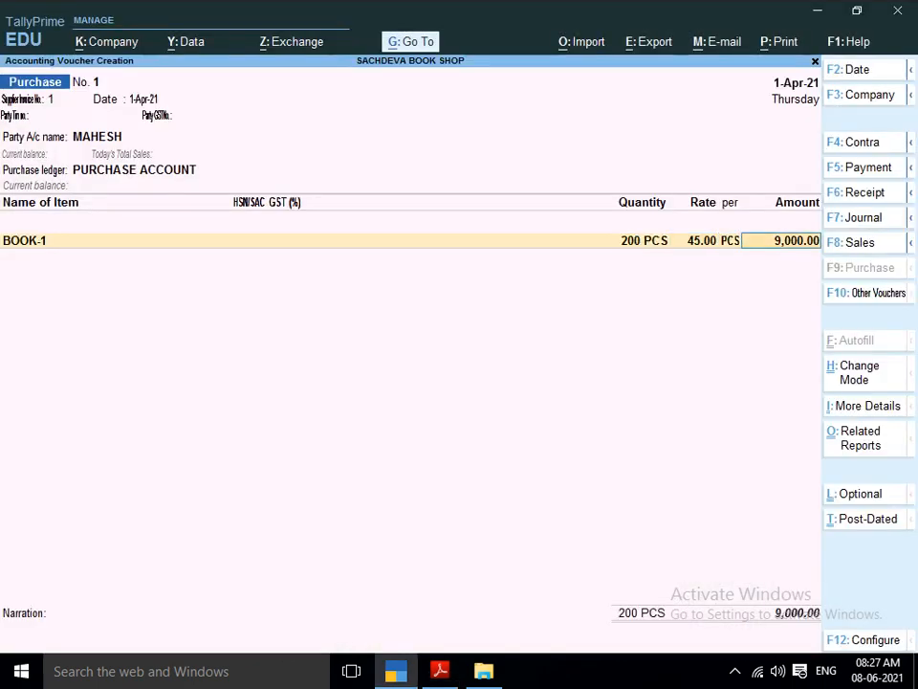
key(Return)
Check the second item of the first purchase in the project PDF and start a new stock item named COPY-1.
key(alt+Tab)
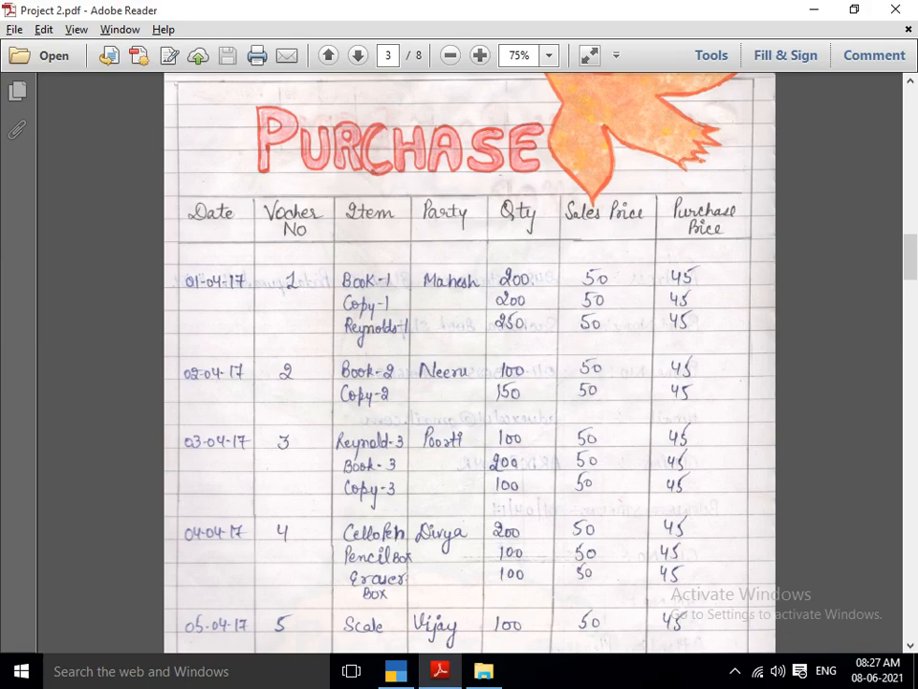
key(alt+Tab)
key(alt+c)
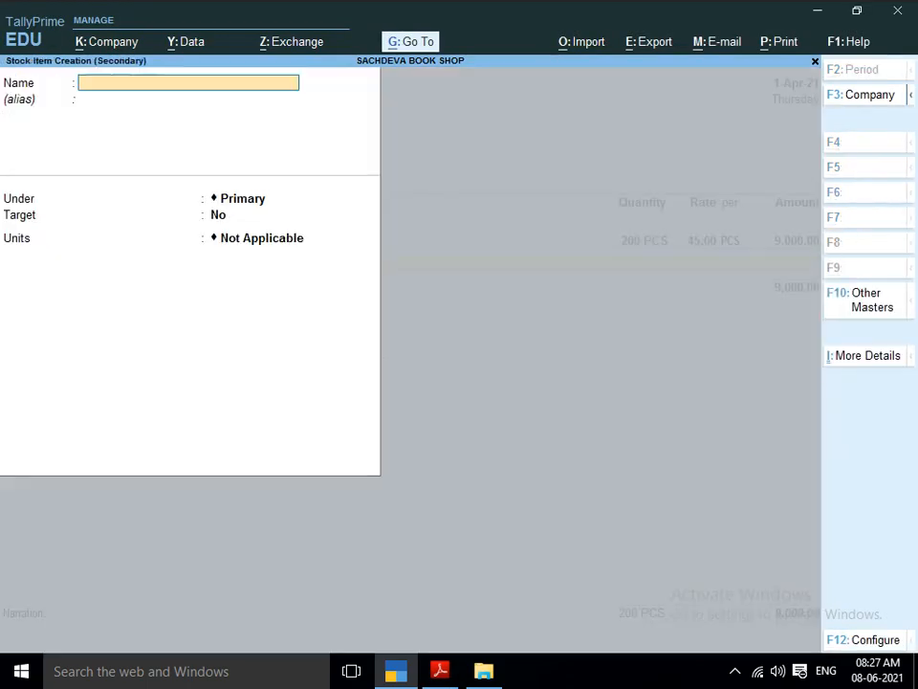
key(alt+Tab)
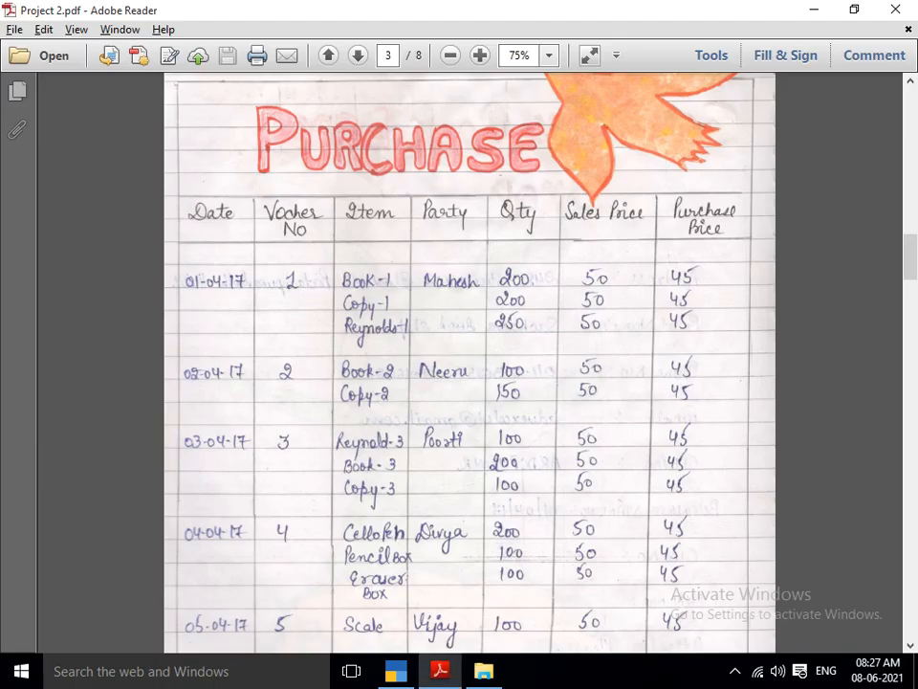
key(alt+Tab)
text(CIP)
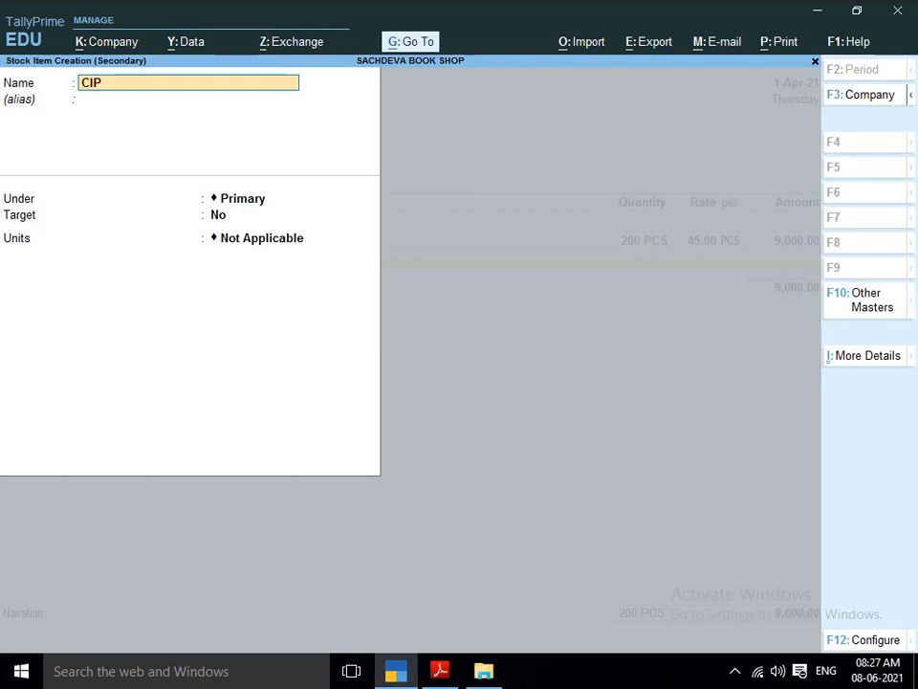
key(BackSpace)
key(BackSpace)
text(OPY-1)
key(Return)
key(Return)
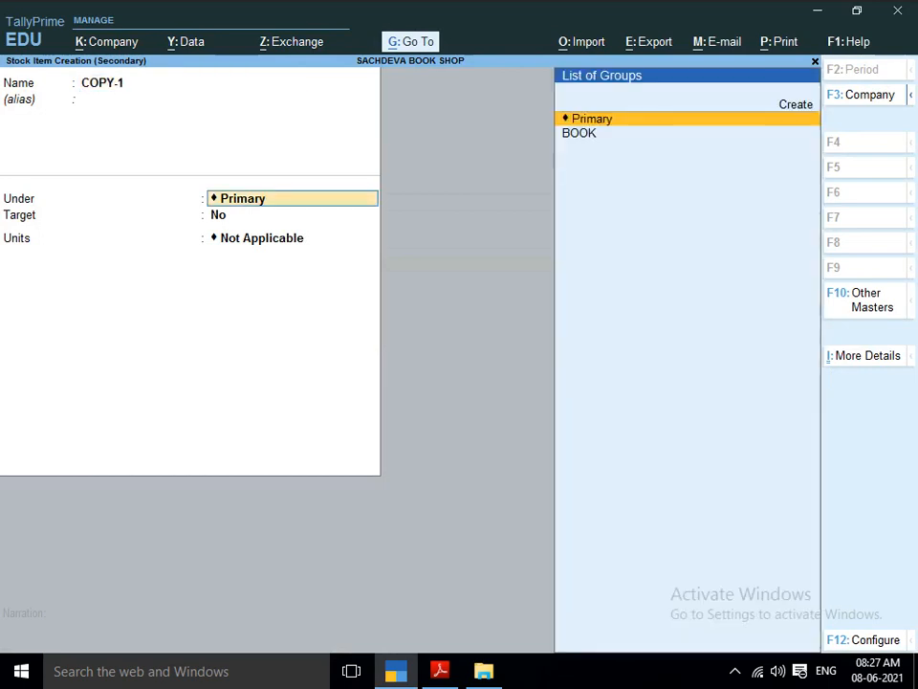
Create a stock group COPY under Primary, without adding item quantities, and place COPY-1 in it.
key(alt+c)
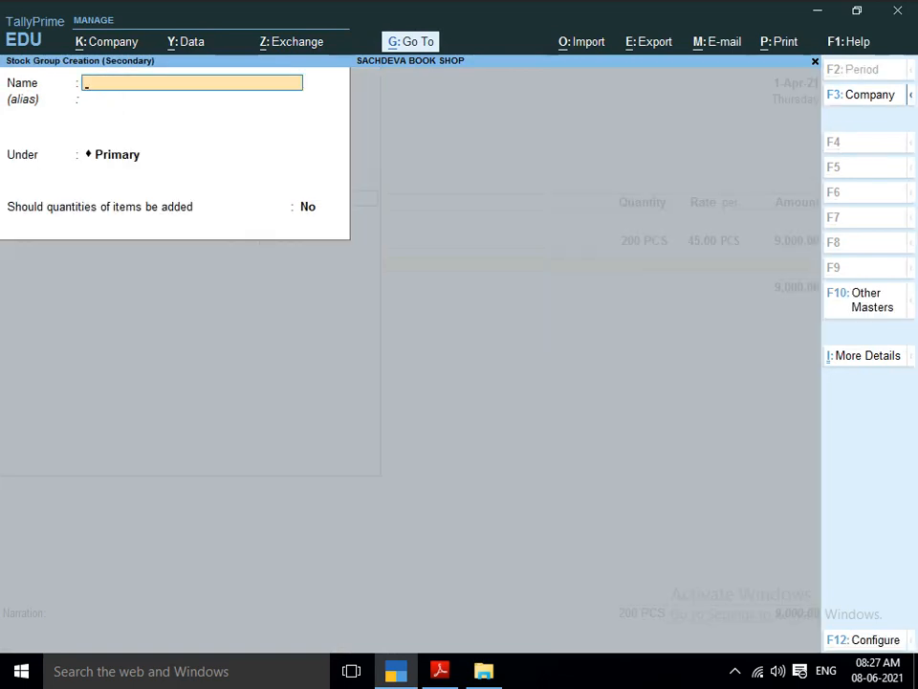
text(COPY)
key(Return)
key(Return)
key(Return)
Set the unit of COPY-1 to PCS and enable standard rates for it.
key(Return)
key(Return)
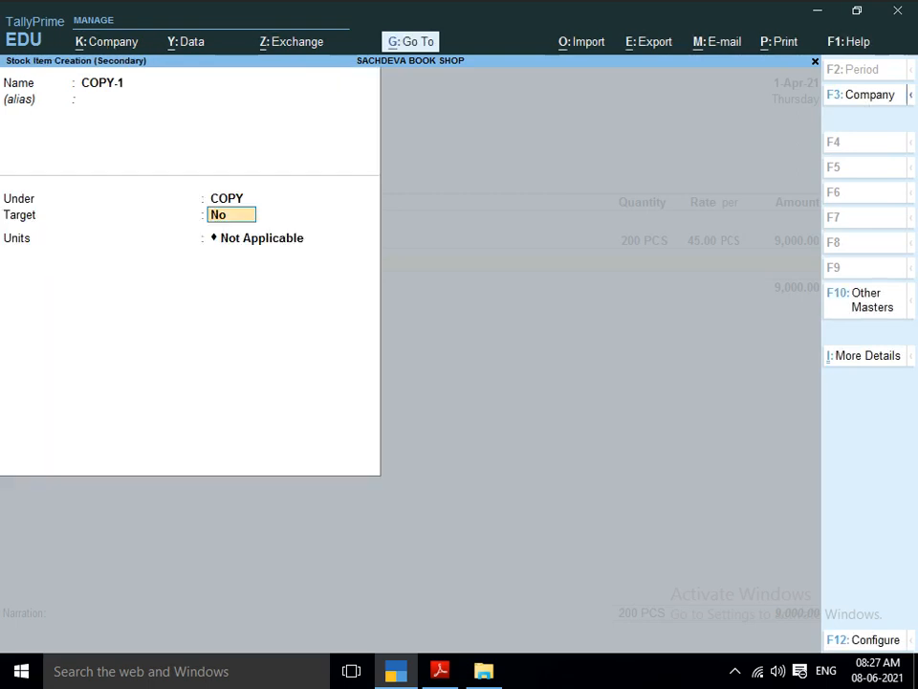
key(Return)
text(P)
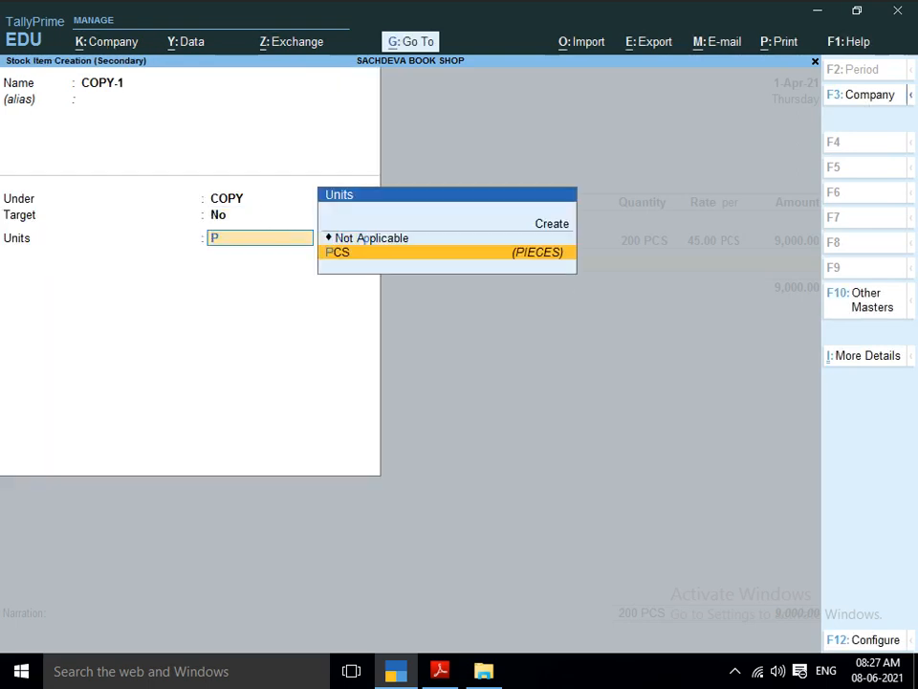
key(Return)
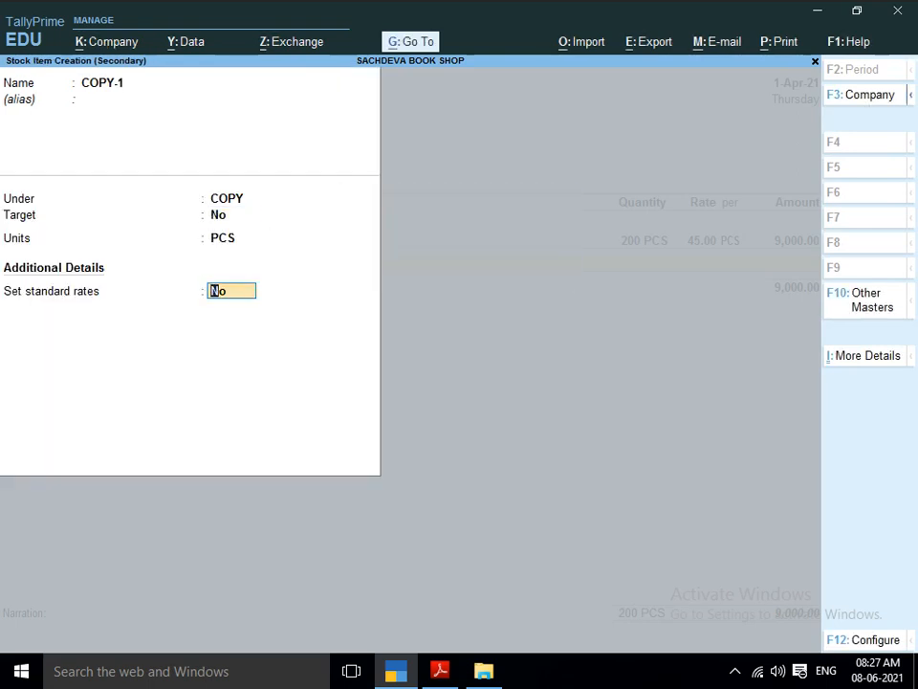
text(Y)
key(Return)
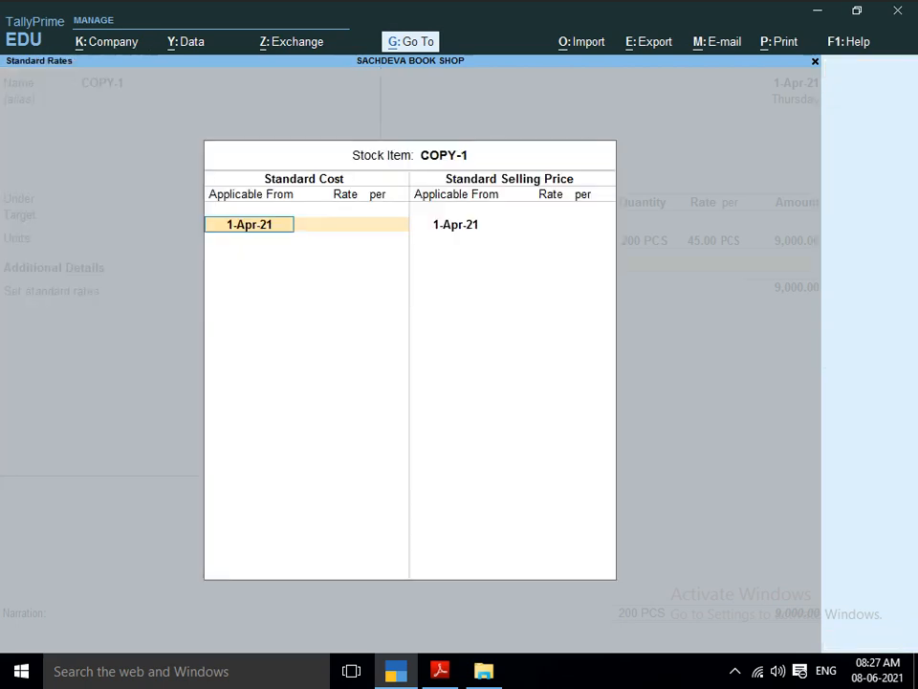
Enter a standard cost of 45 and a selling price of 50 for COPY-1 from 1-Apr-21, and save the item.
key(Return)
text(4)
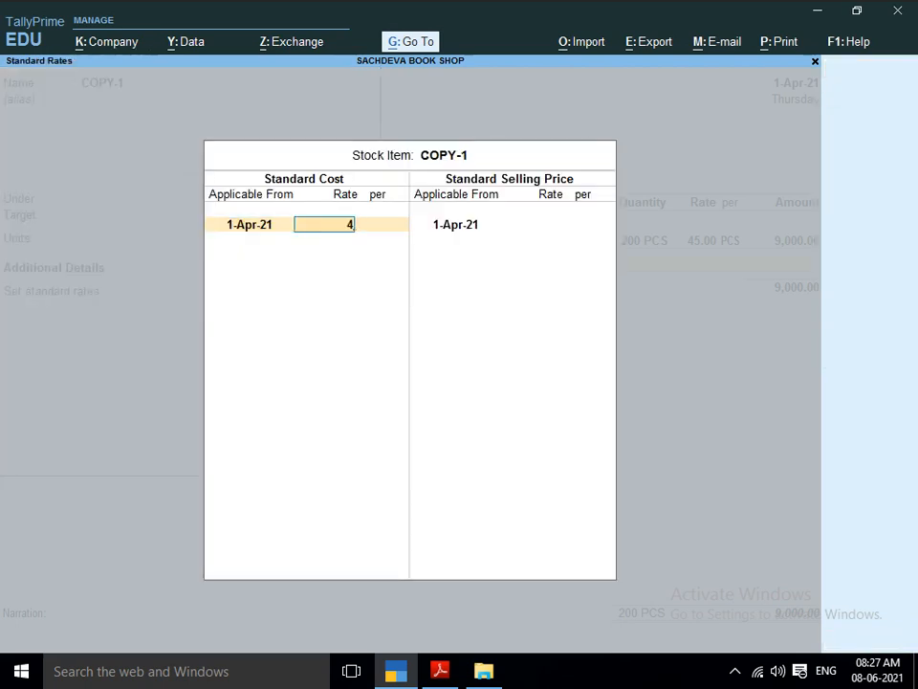
text(5)
key(Return)
key(Return)
key(Return)
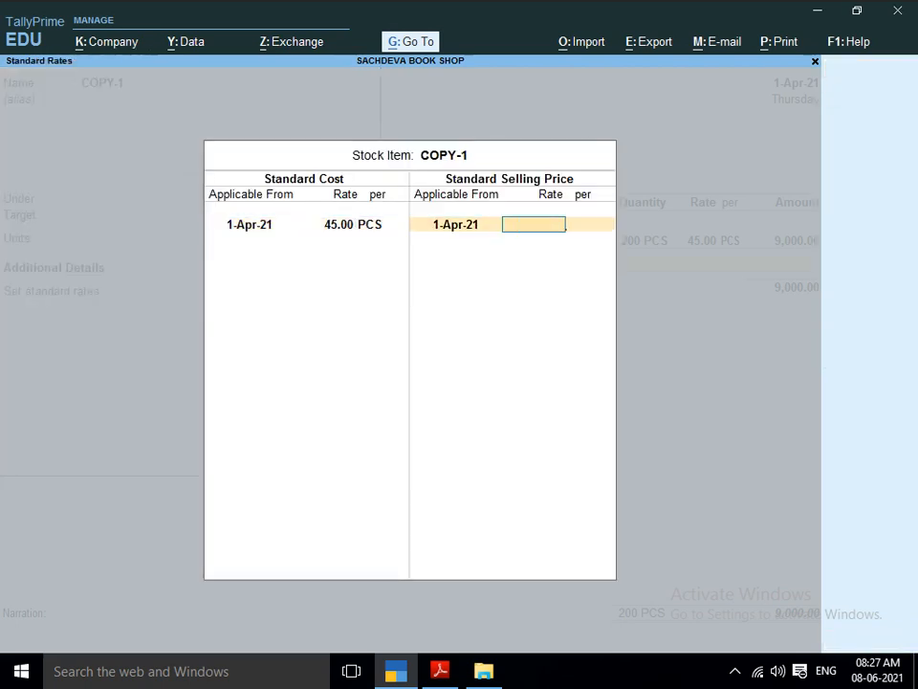
text(50)
key(Return)
key(Return)
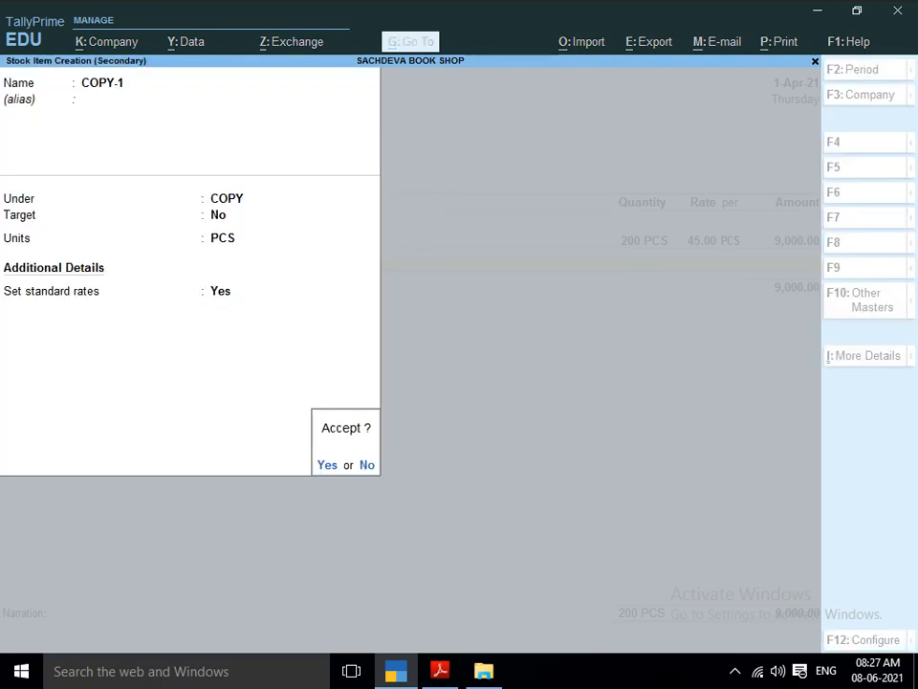
key(Return)
Enter the COPY-1 line in the purchase voucher with a quantity of 200 PCS at a rate of 45.
key(Return)
key(alt+Tab)
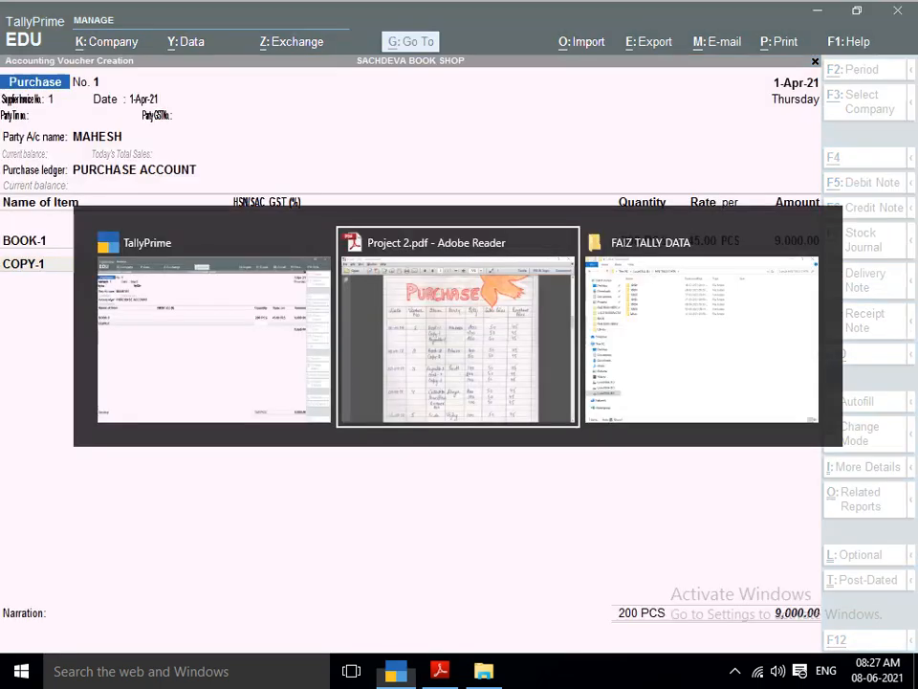
key(alt+Tab)
text(200)
key(Return)
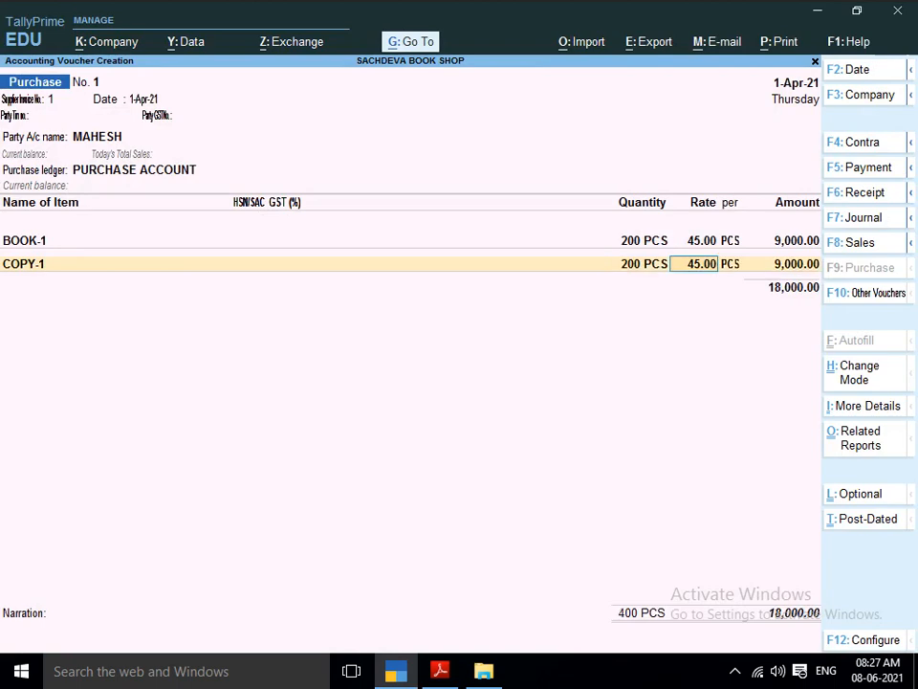
key(Return)
key(Return)
Check the third item of the first purchase in the PDF and start a new stock item named REYNOLDS-1.
key(alt+Tab)
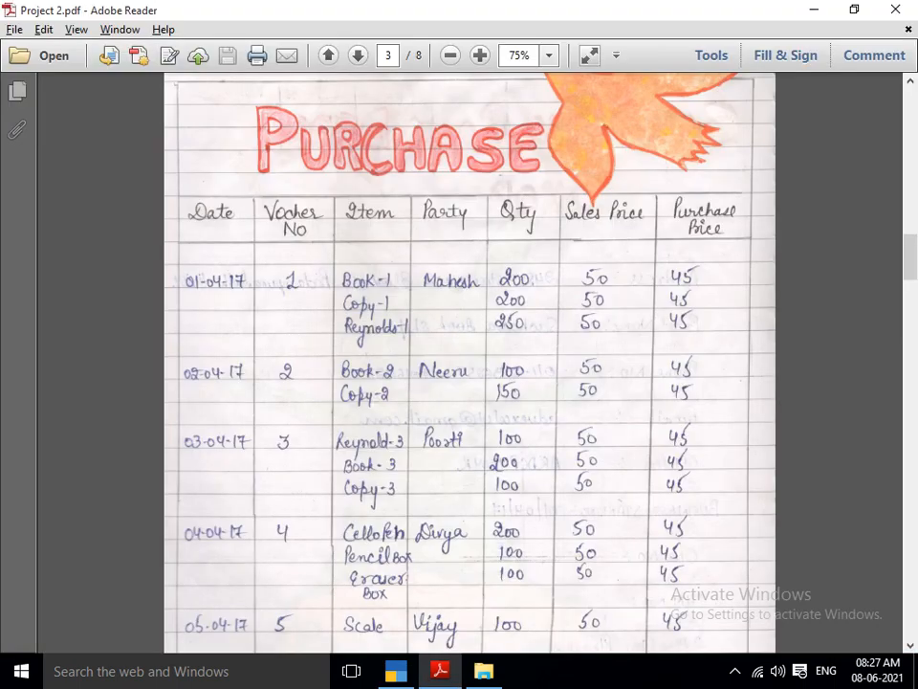
key(alt+Tab)
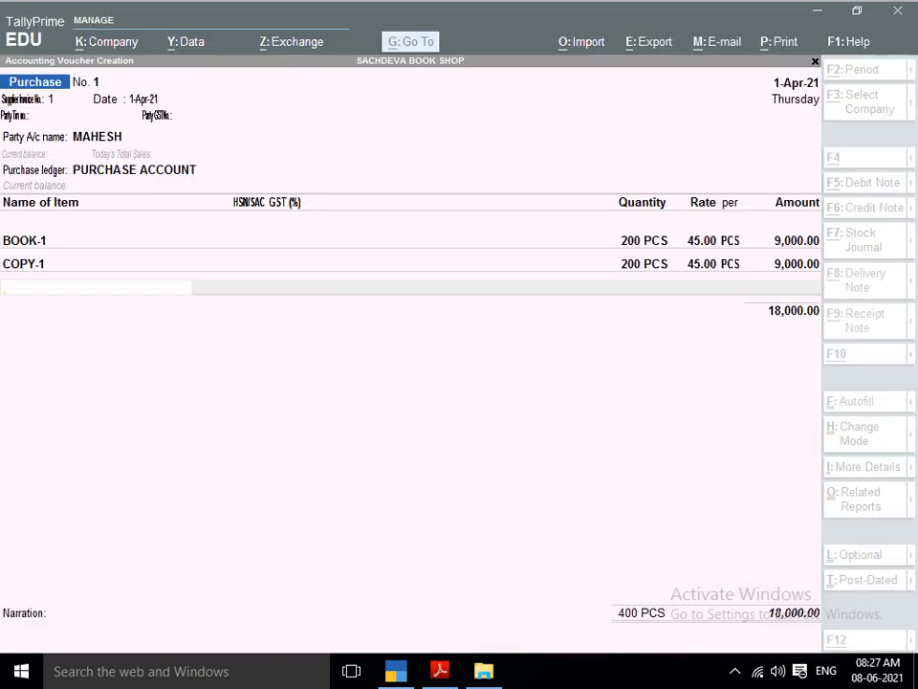
key(alt+c)
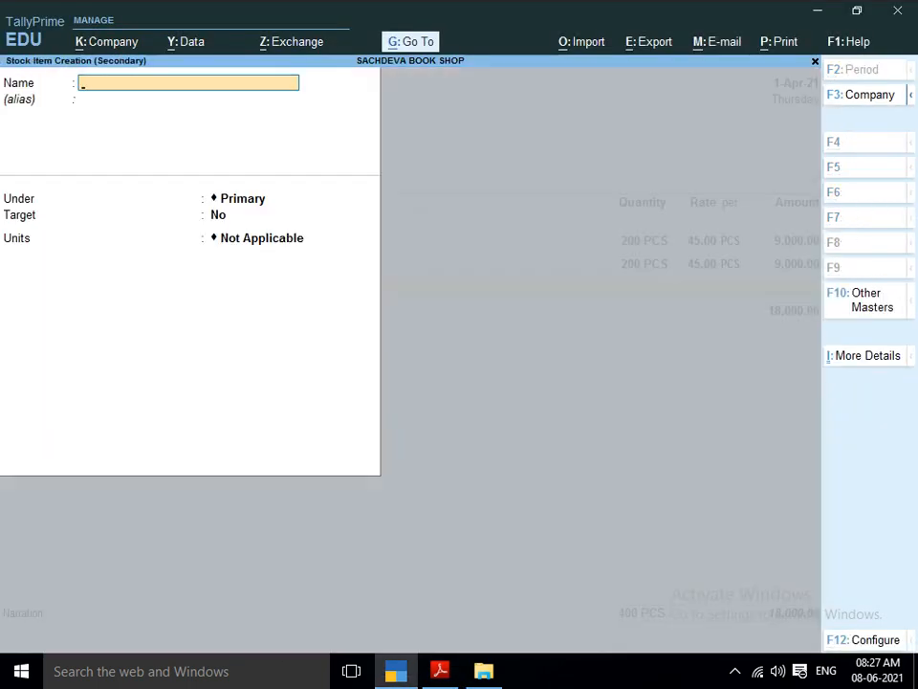
text(REY)
key(alt+Tab)
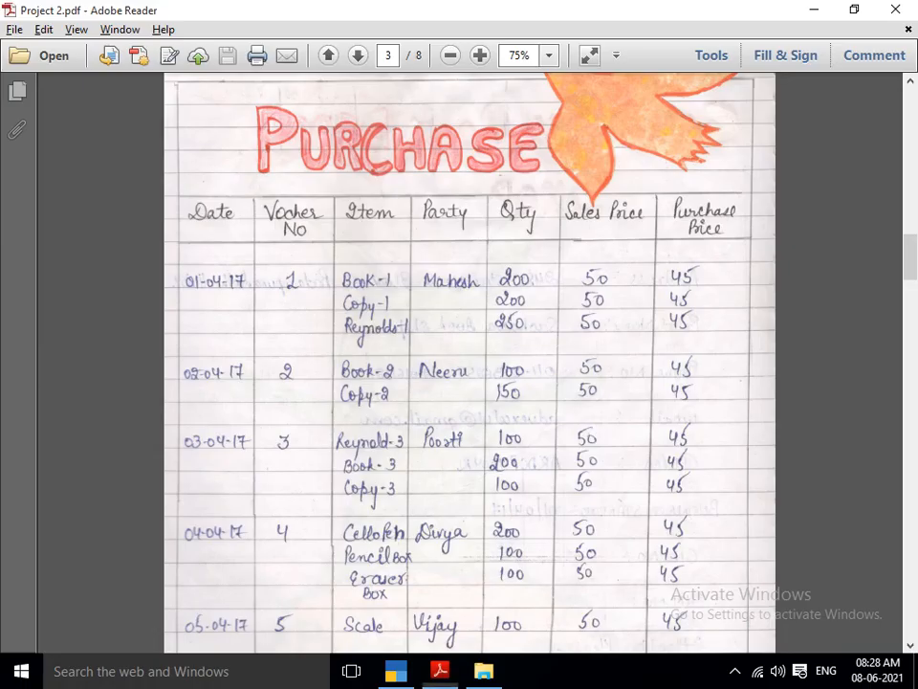
key(alt+Tab)
text(NOLDS)
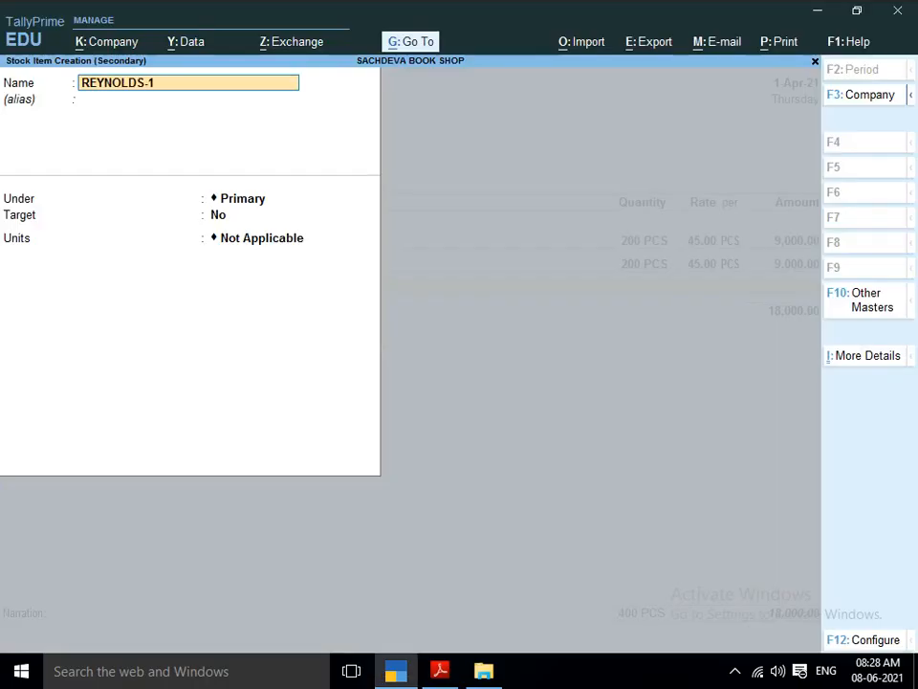
key(Return)
key(Return)
Create a stock group REYNOLDS under Primary, without adding item quantities, and place REYNOLDS-1 in it.
key(alt+c)
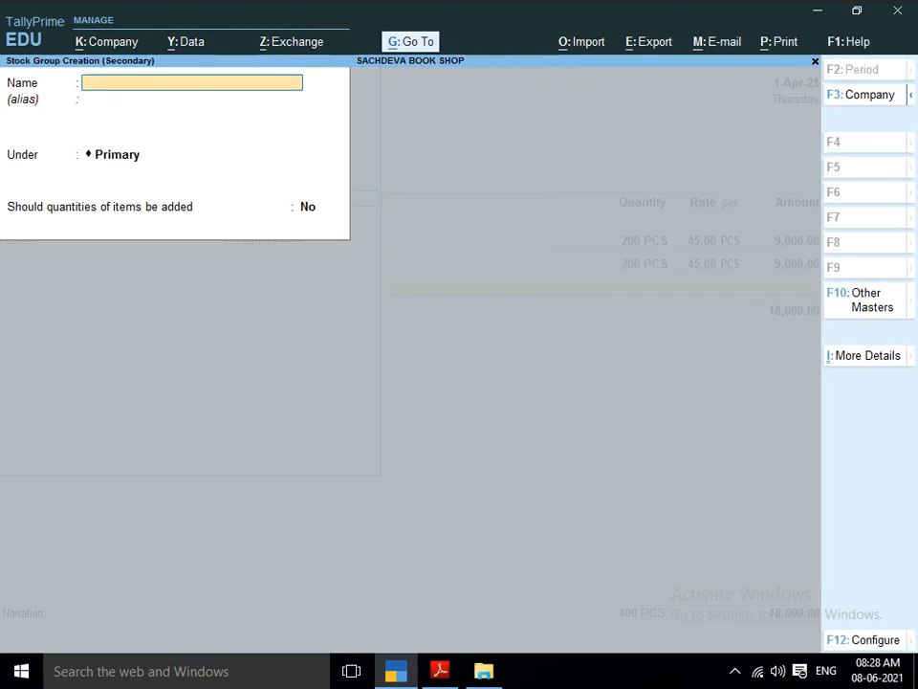
text(REY)
key(alt+Tab)
key(alt+Tab)
text(N)
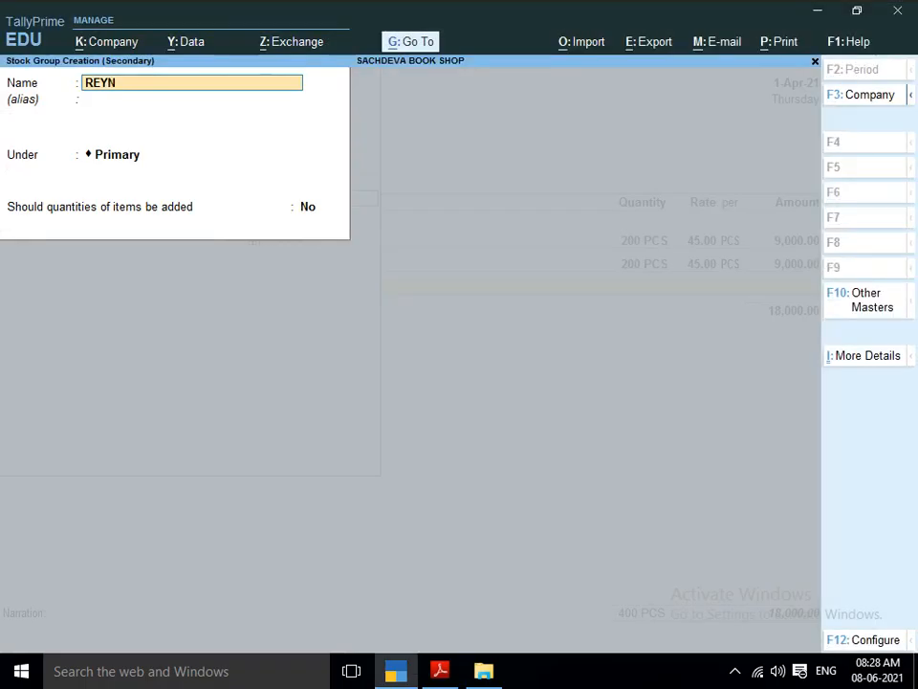
text(OLDS)
key(Return)
key(Return)
key(Return)
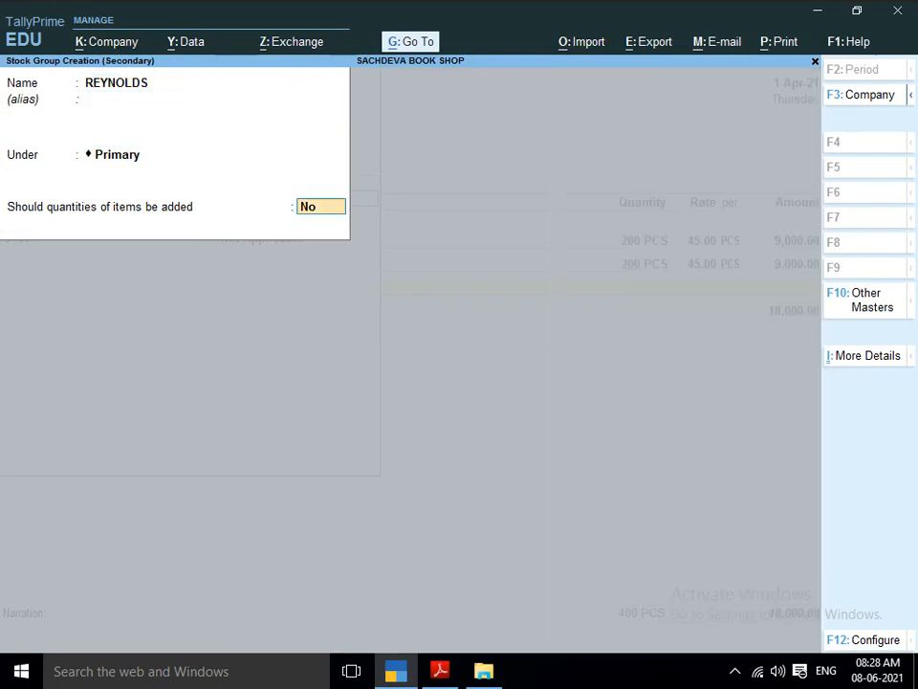
key(Return)
key(Return)
Set the unit of REYNOLDS-1 to PCS and enable standard rates for it.
key(Return)
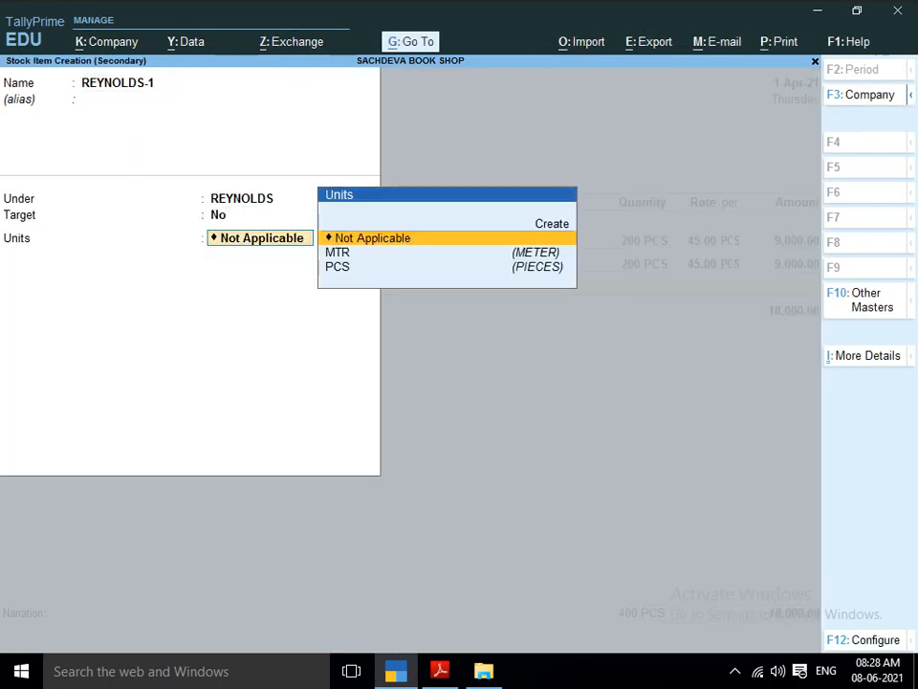
text(PC)
key(Return)
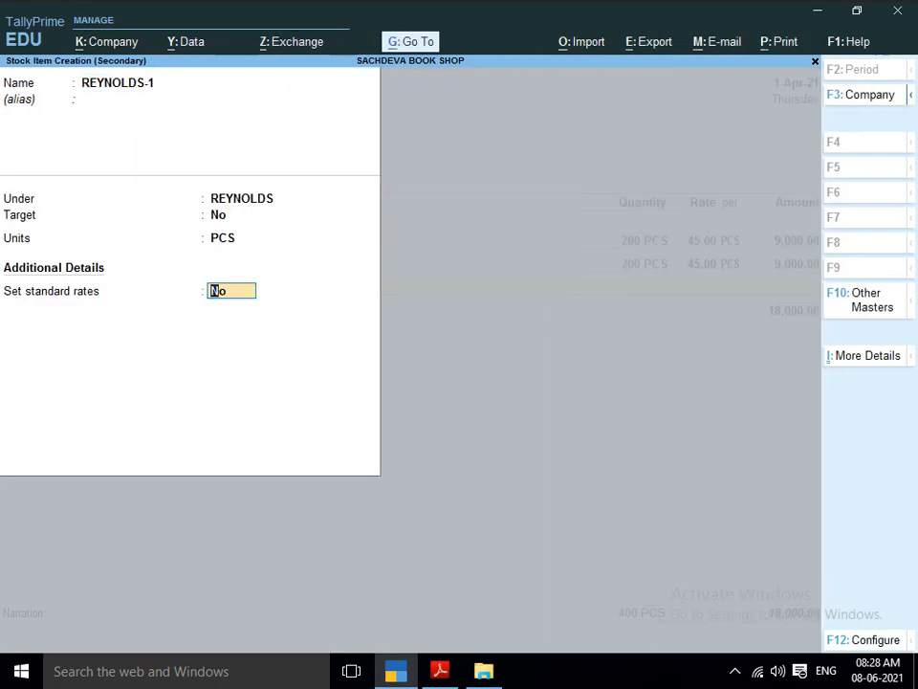
text(Y)
key(Return)
Enter a standard cost of 45 and a selling price of 50 for REYNOLDS-1 from 1-Apr-21, and save the item.
key(Return)
text(45)
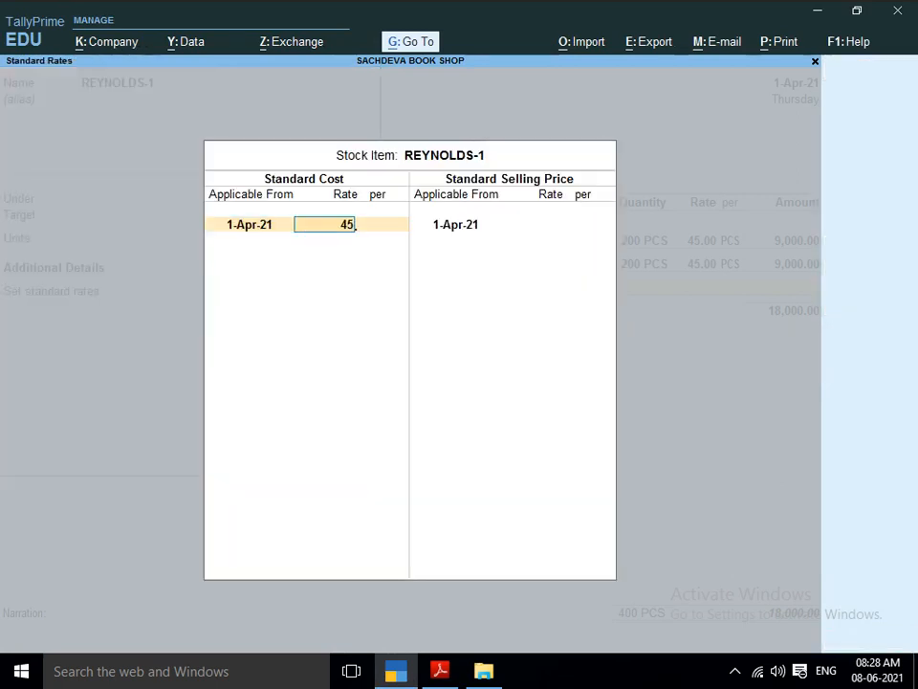
key(Return)
key(Return)
key(Return)
text(50)
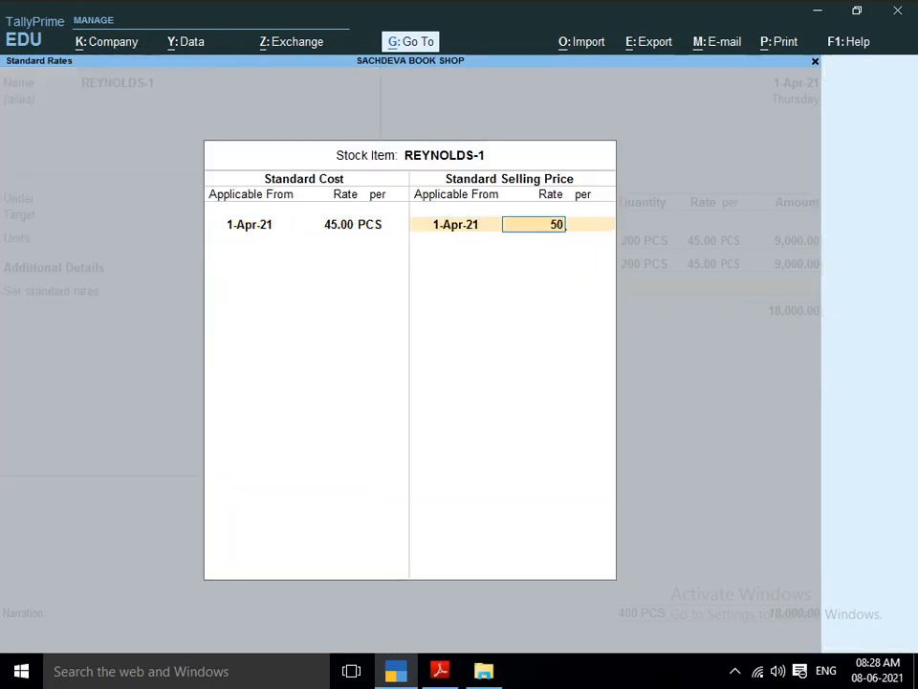
key(Return)
key(Return)
key(Return)
Enter the REYNOLDS-1 line in the purchase voucher with a quantity of 25 PCS at a rate of 45.
key(Return)
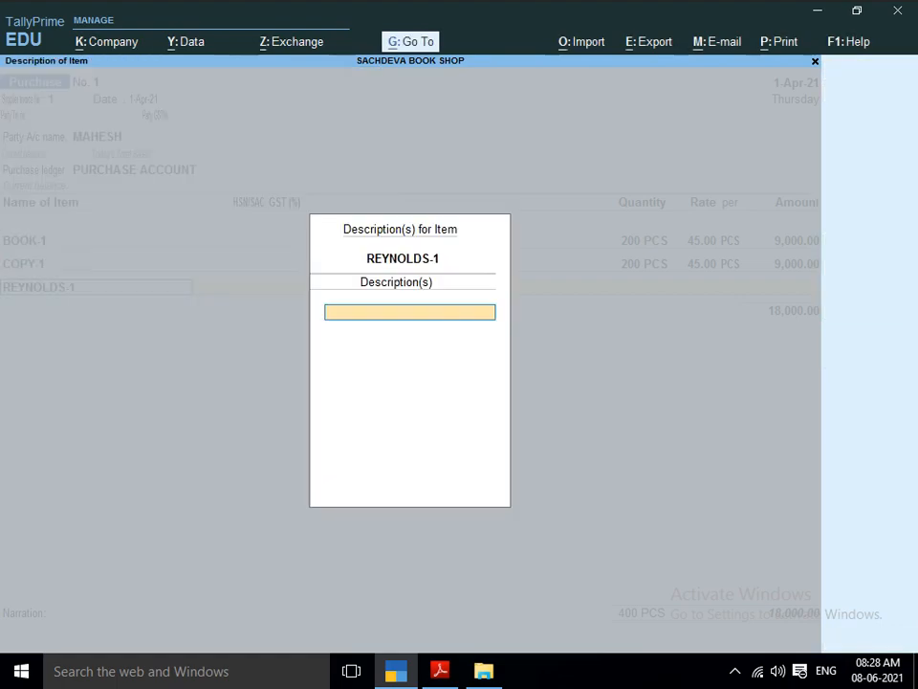
key(Return)
key(alt+Tab)
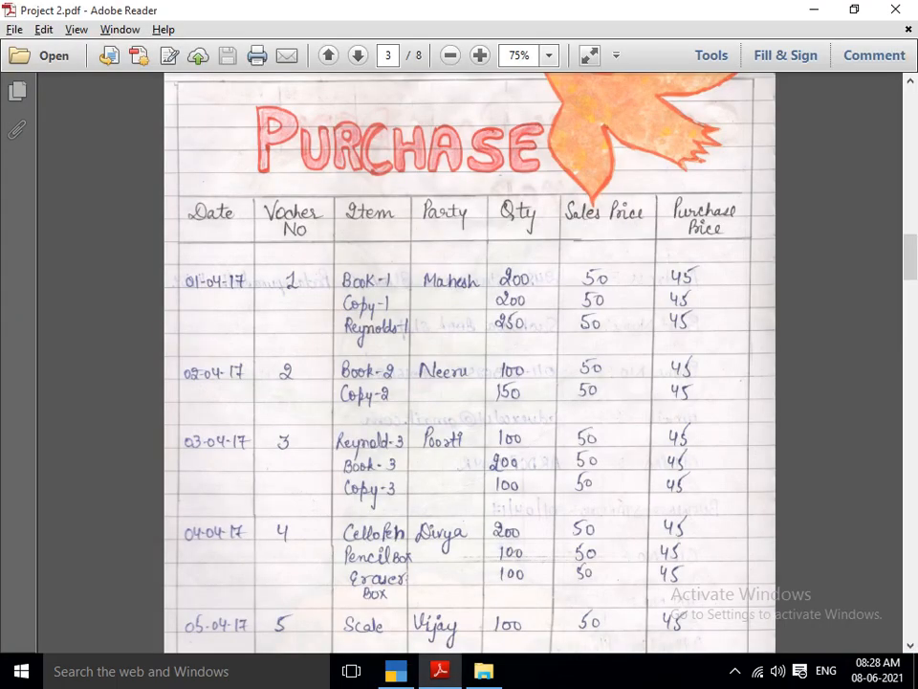
key(alt+Tab)
key(alt+Tab)
key(alt+Tab)
text(25)
key(Return)
key(Return)
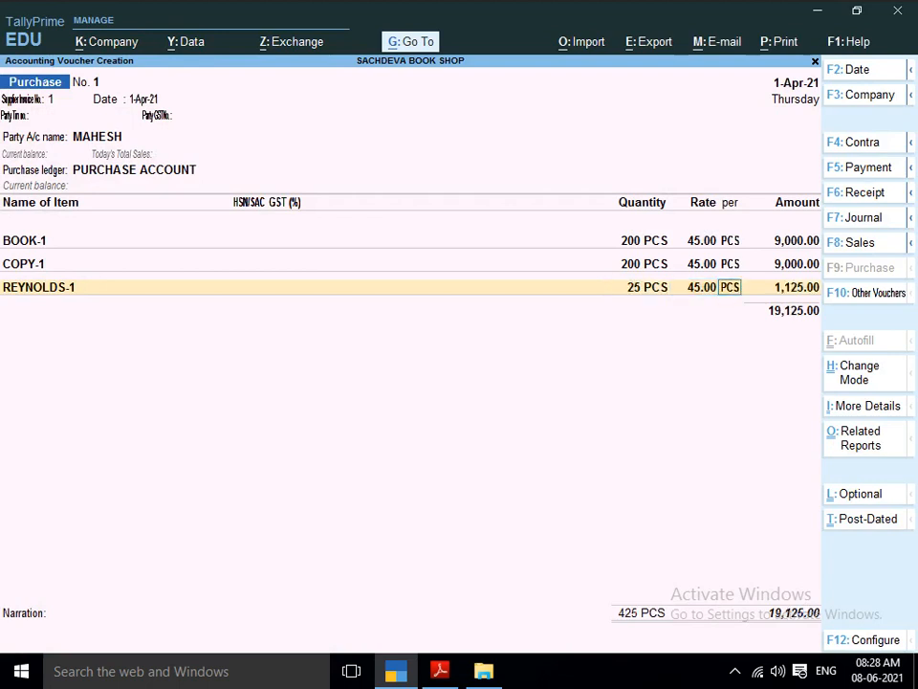
key(Return)
End the item list, allocate the full amount to New Ref 1 in the bill-wise details, and save purchase voucher 1 without narration.
key(Return)
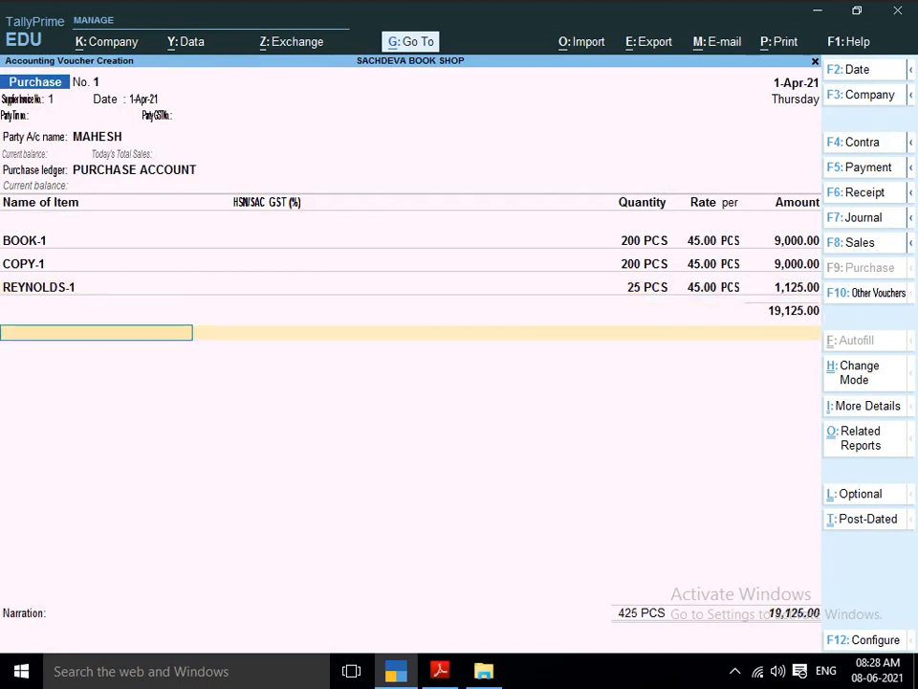
key(Return)
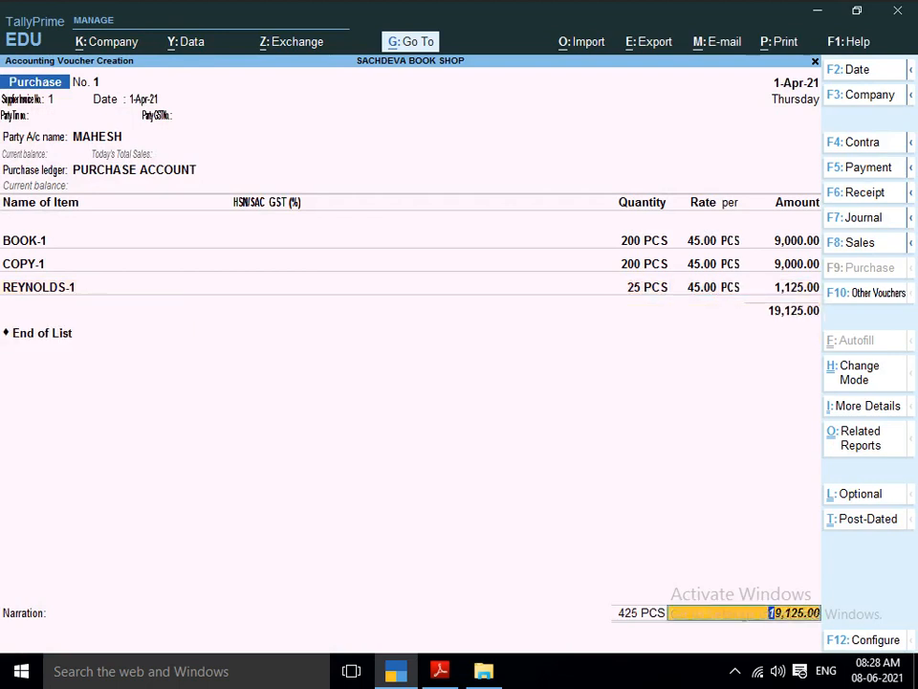
key(Return)
key(Return)
key(Return)
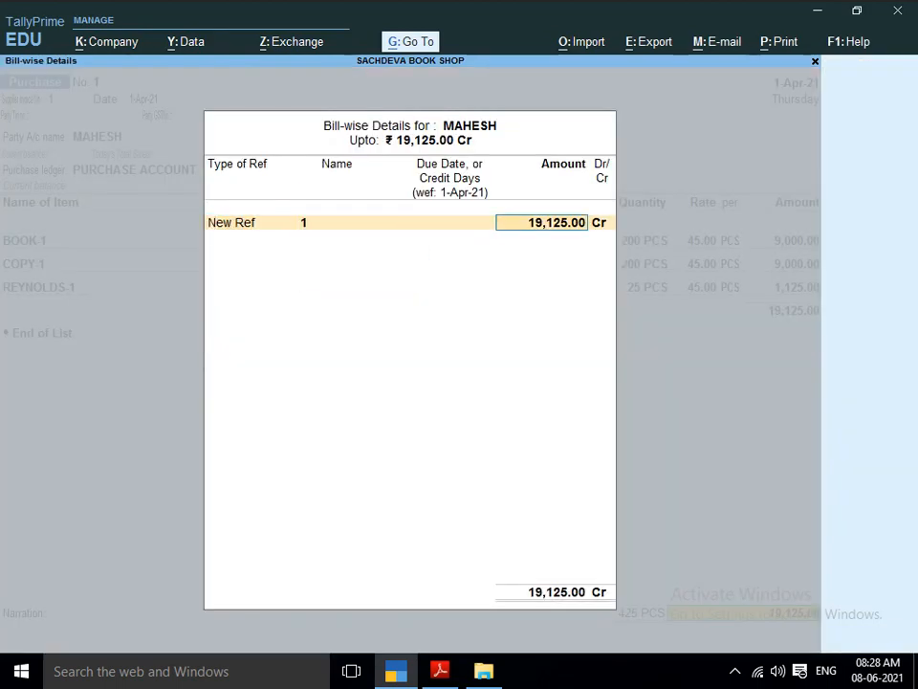
key(Return)
key(Return)
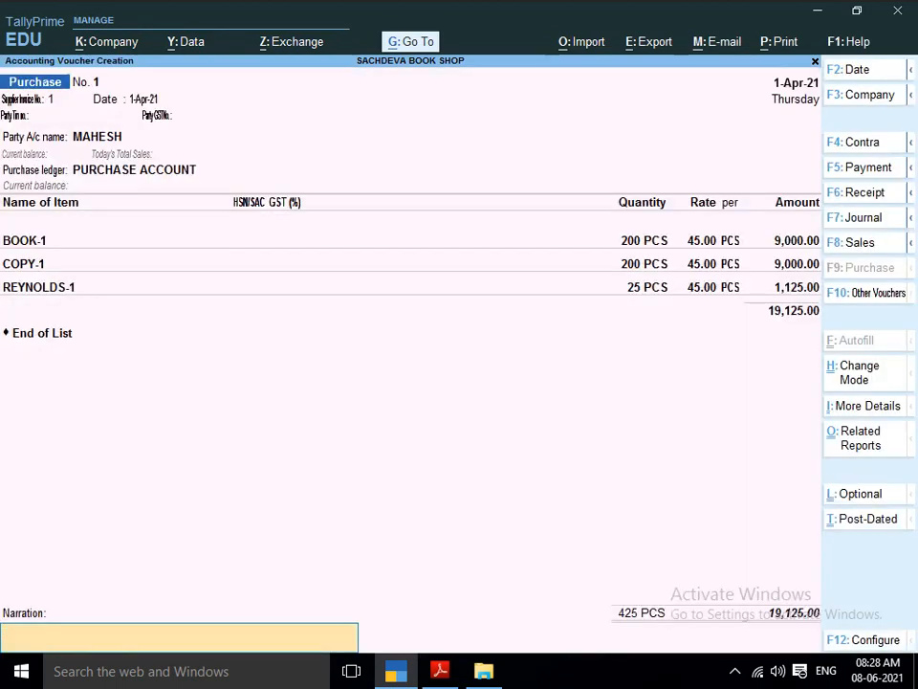
key(Return)
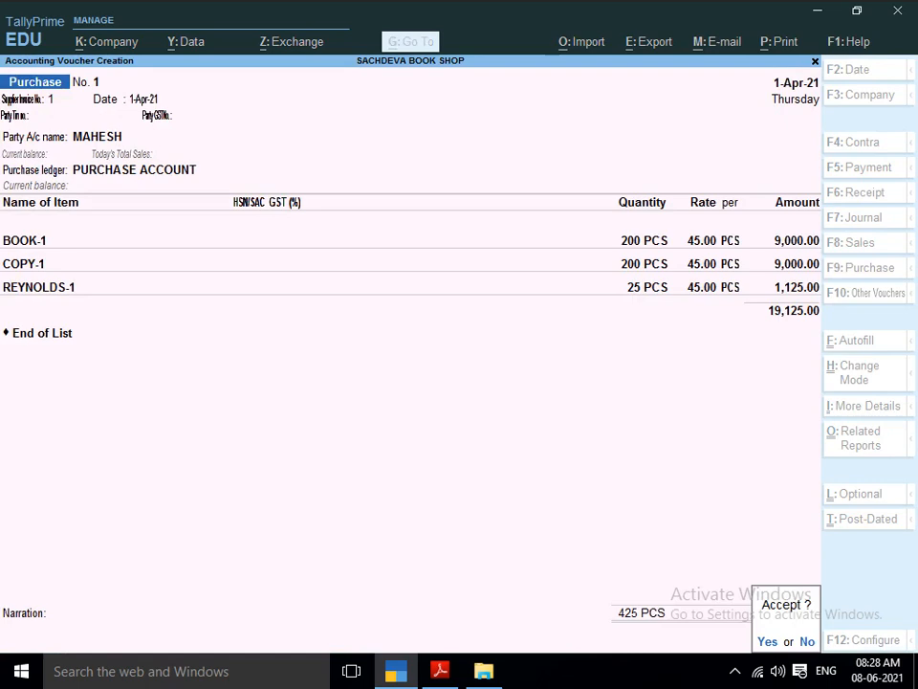
key(Return)
Consult the purchase table in the project PDF and enter supplier invoice number 2 dated 1-Apr-21 in a new purchase voucher.
key(alt+Tab)
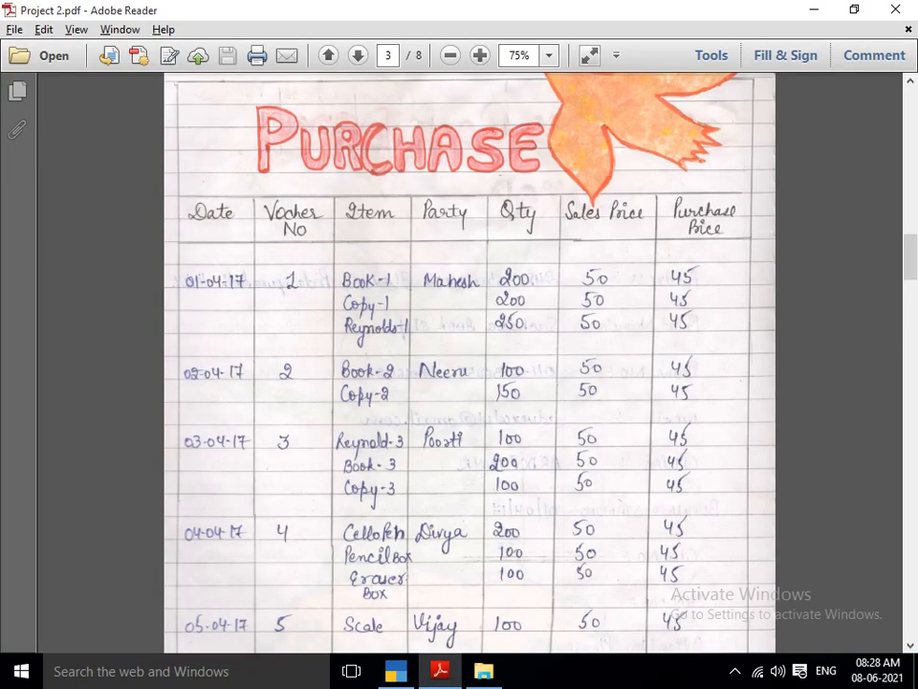
scroll(469, 364, down, 5)
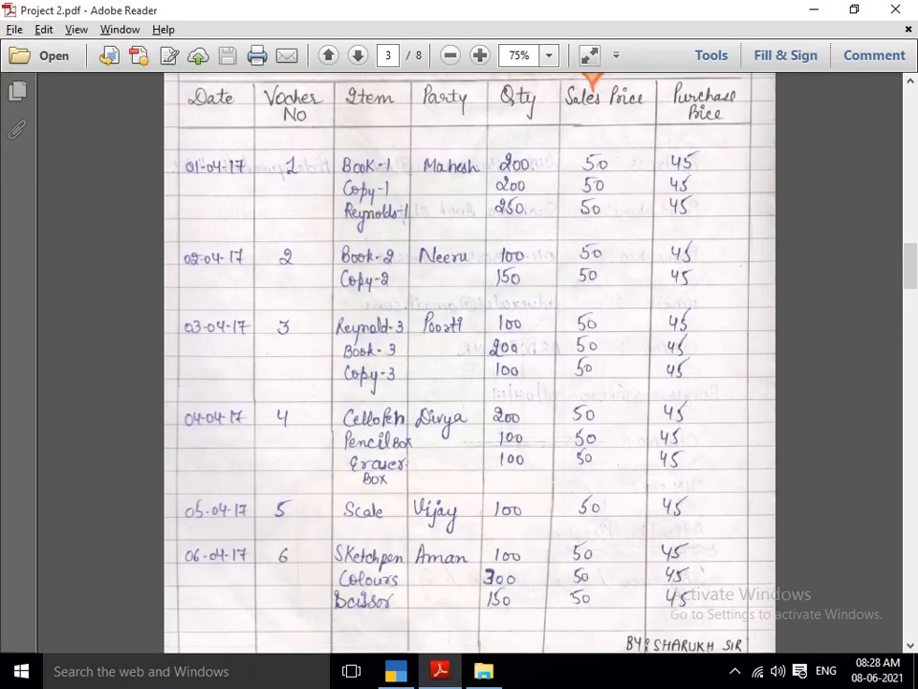
scroll(469, 363, down, 3)
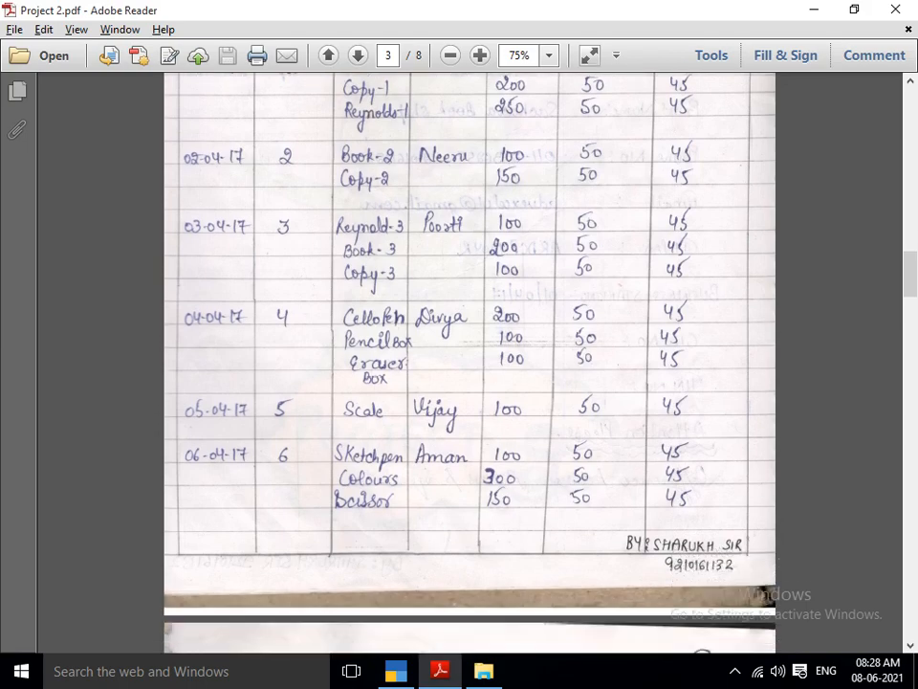
key(alt+Tab)
key(alt+Tab)
key(alt+Tab)
text(2)
key(Return)
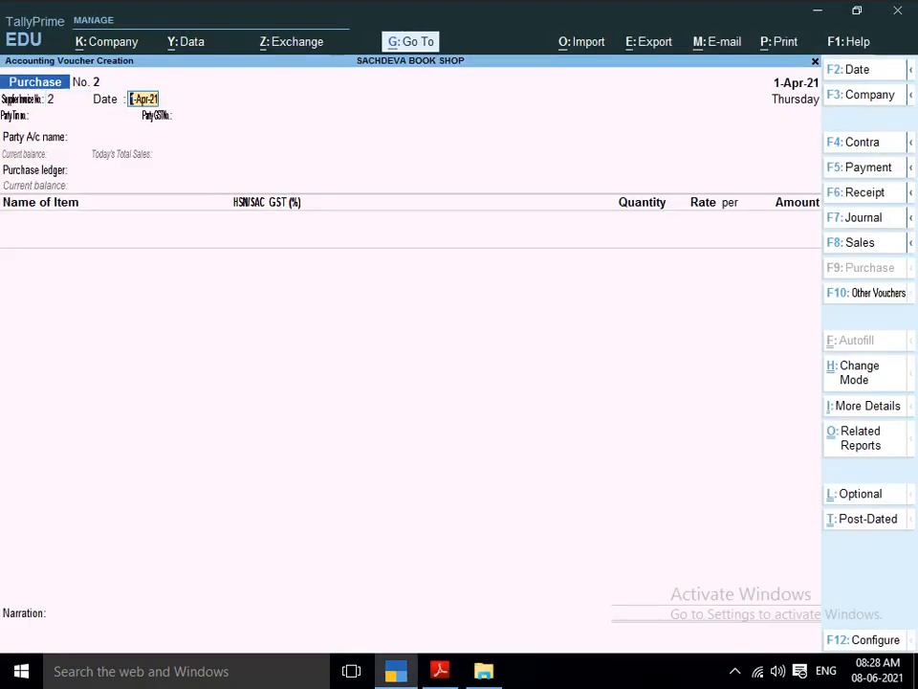
key(Return)
Enter a new ledger under Sundry Creditors with the voucher 2 supplier's name from the project PDF, and disable bill-by-bill balances.
key(alt+Tab)
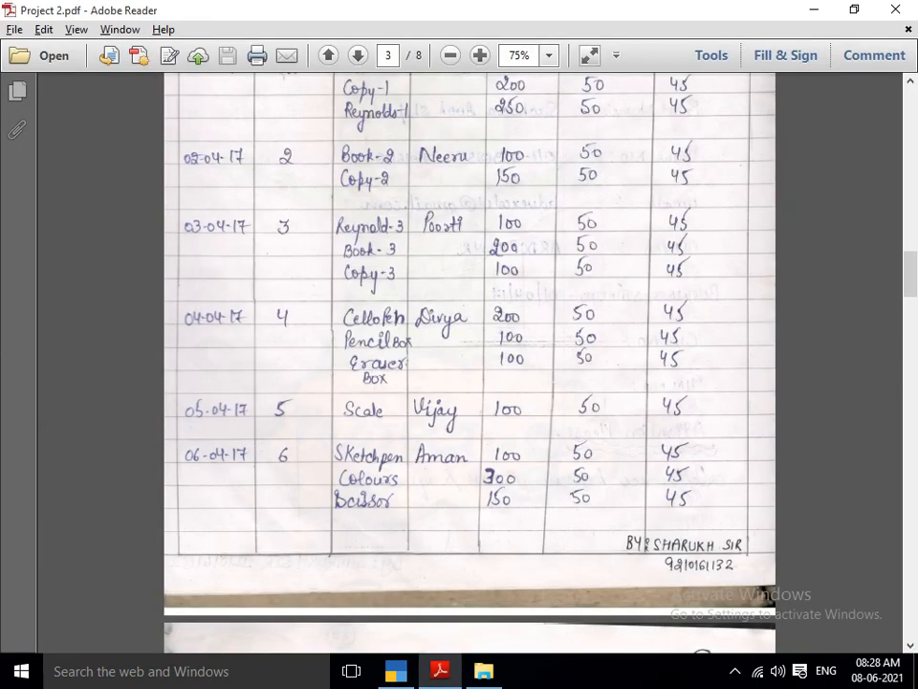
key(alt+Tab)
key(alt+c)
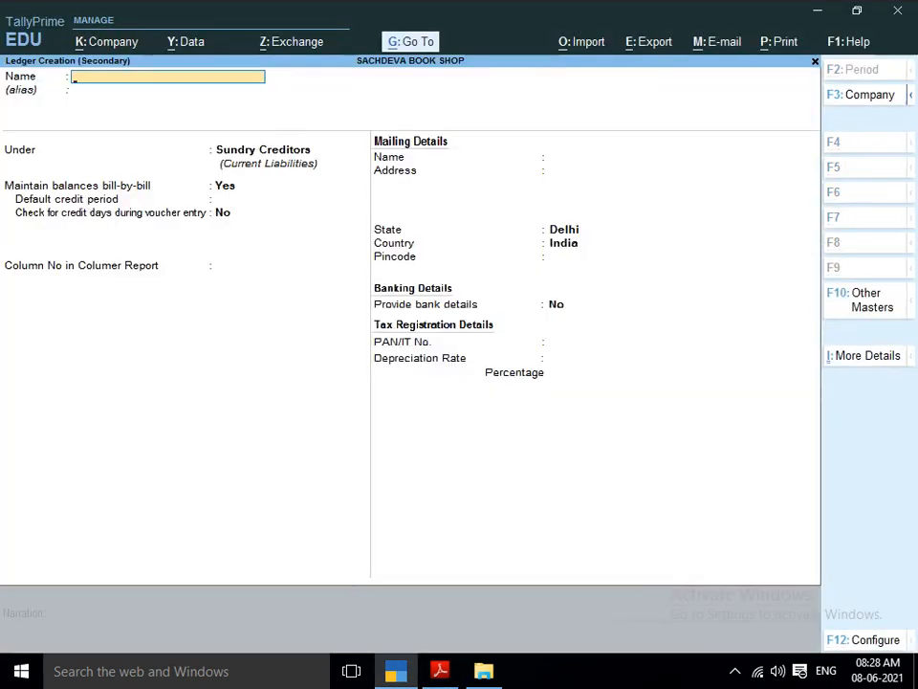
text(NEERU)
key(Return)
key(Return)
key(n)
Save the new supplier ledger with state Delhi, country India, no bank details and a blank PAN.
key(Return)
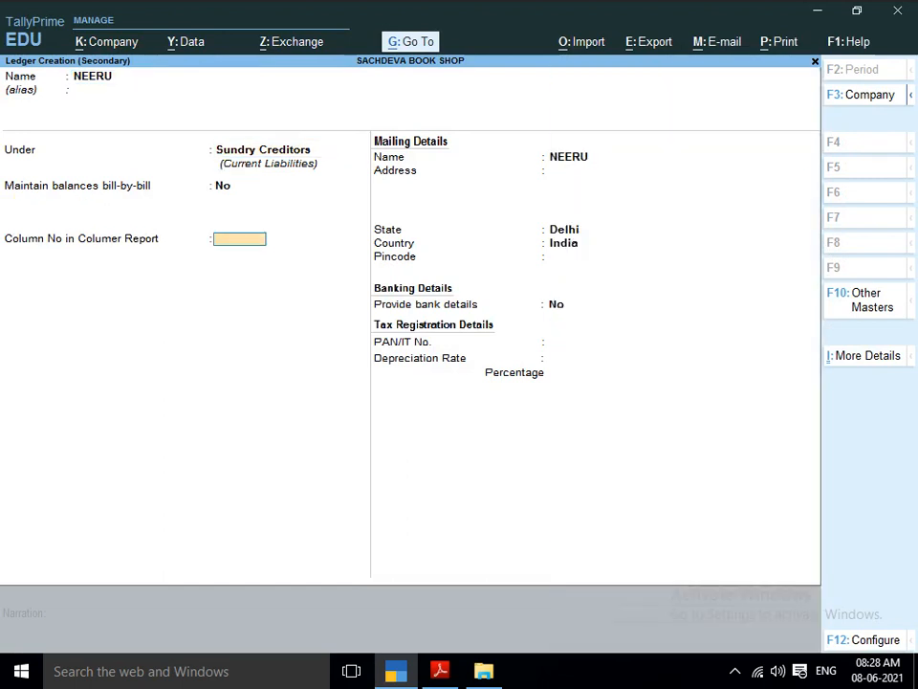
key(Return)
key(Return)
key(Return)
key(Return)
key(Return)
key(Return)
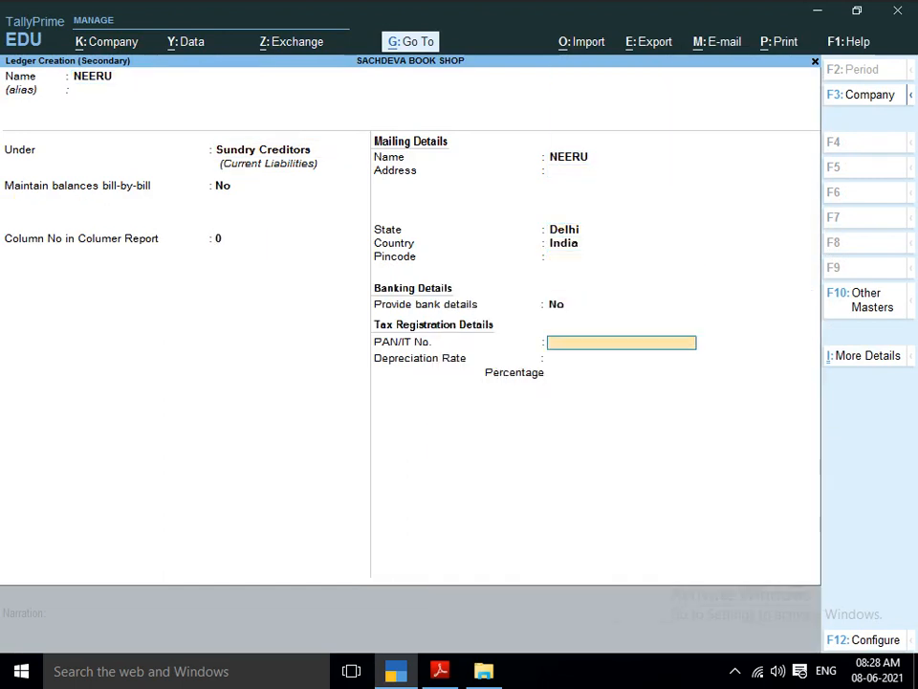
key(Return)
key(Return)
Accept the blank receipt details and the supplier's party details, and choose PURCHASE ACCOUNT as the purchase ledger.
key(Return)
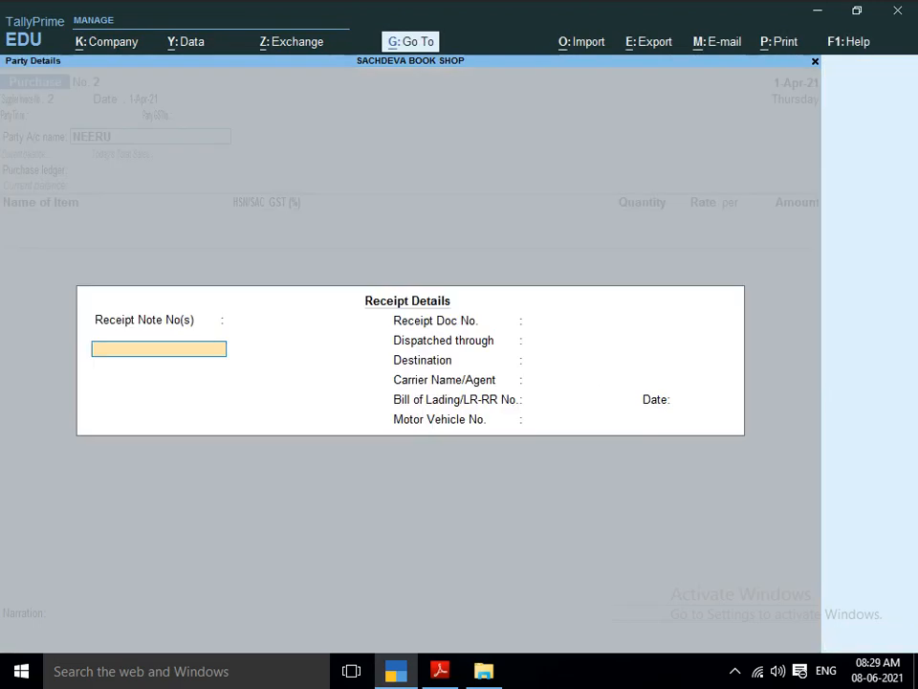
key(Return)
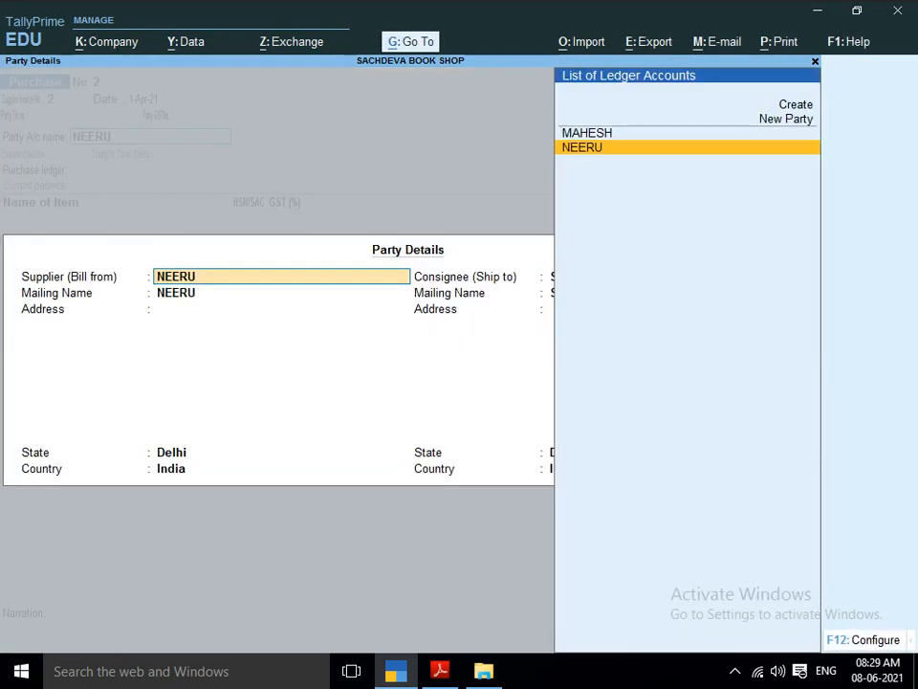
key(ctrl+a)
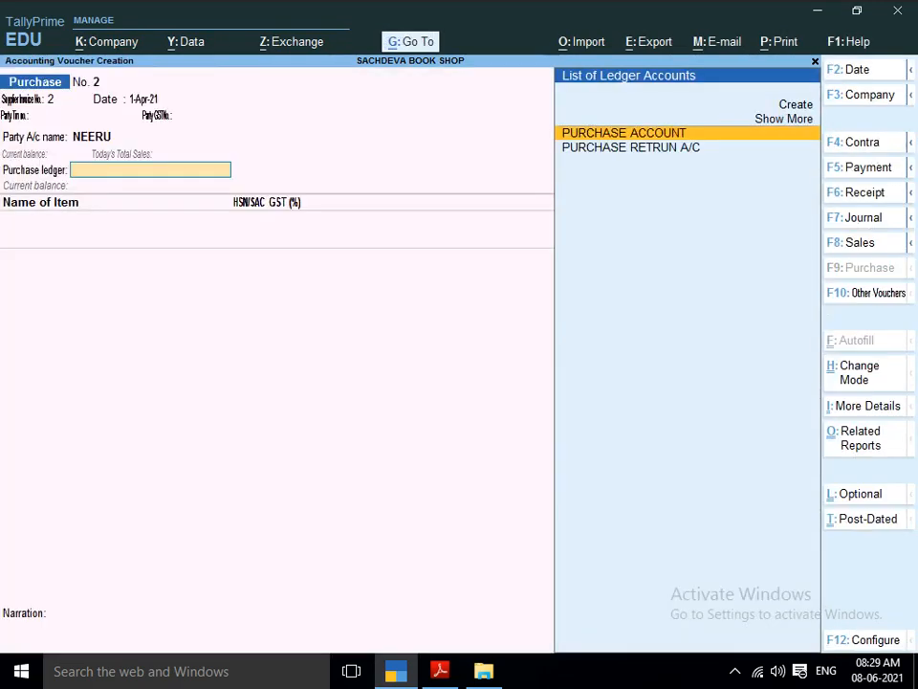
key(Return)
Start a new stock item BOOK-2, as listed for voucher 2 in the project PDF, and place it under the BOOK group.
key(alt+c)
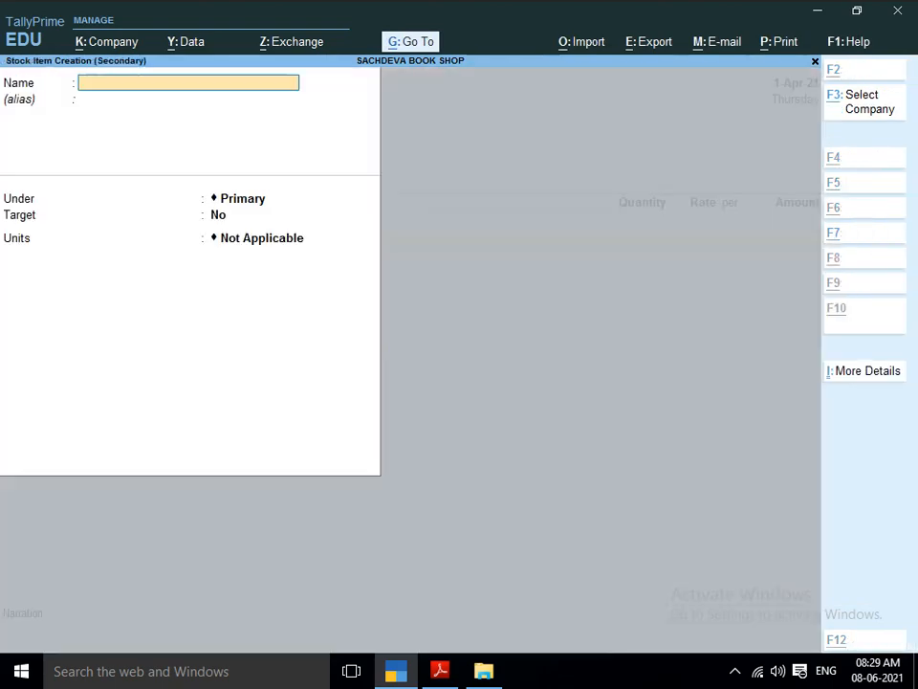
key(alt+Tab)
key(Down)
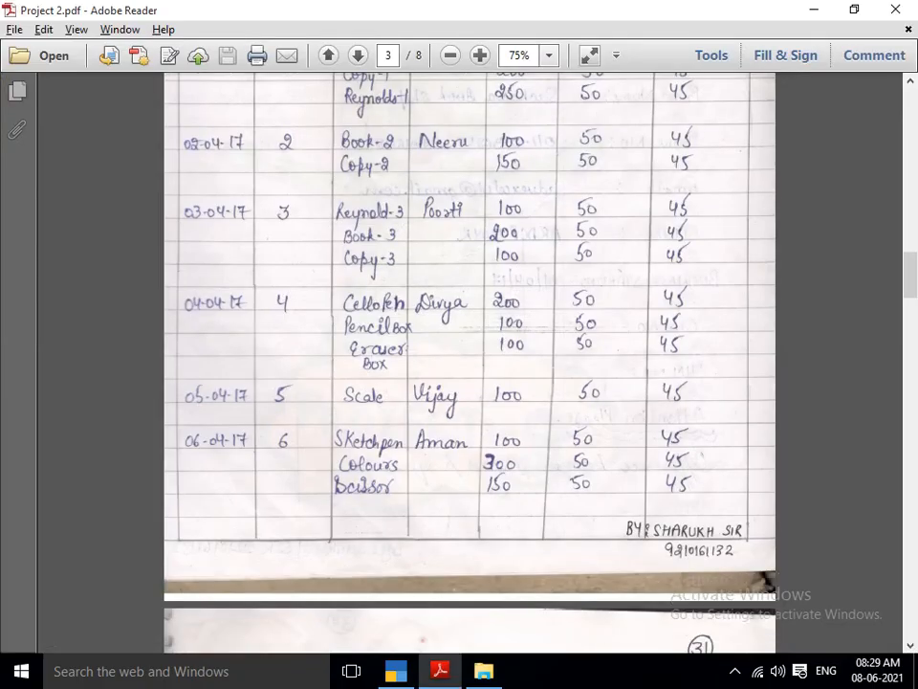
key(alt+Tab)
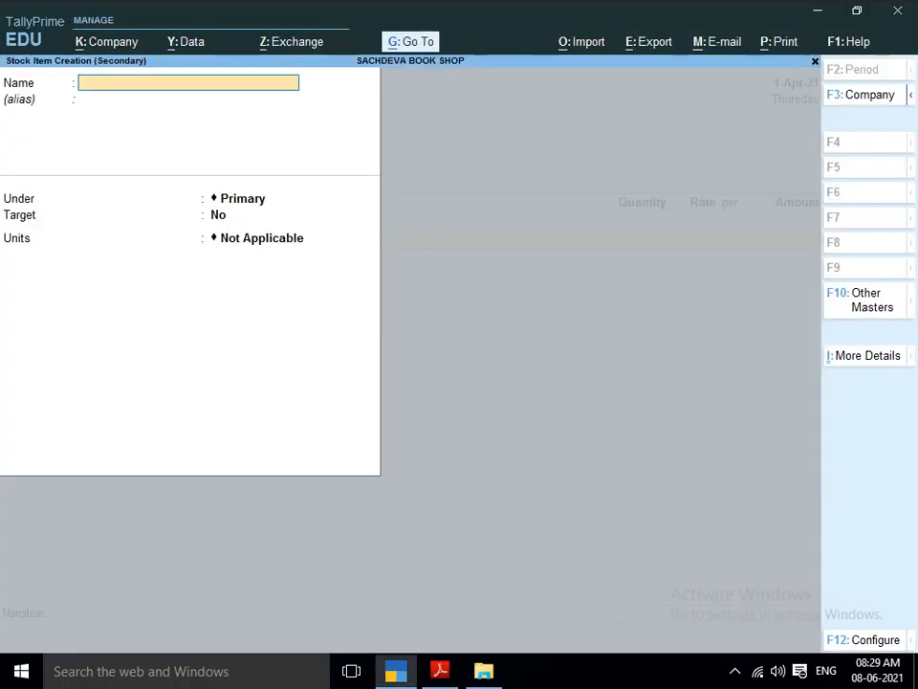
text(BOOK-2)
key(Return)
key(Return)
key(Down)
Set the unit of BOOK-2 to PCS and enable standard rates for it.
key(Return)
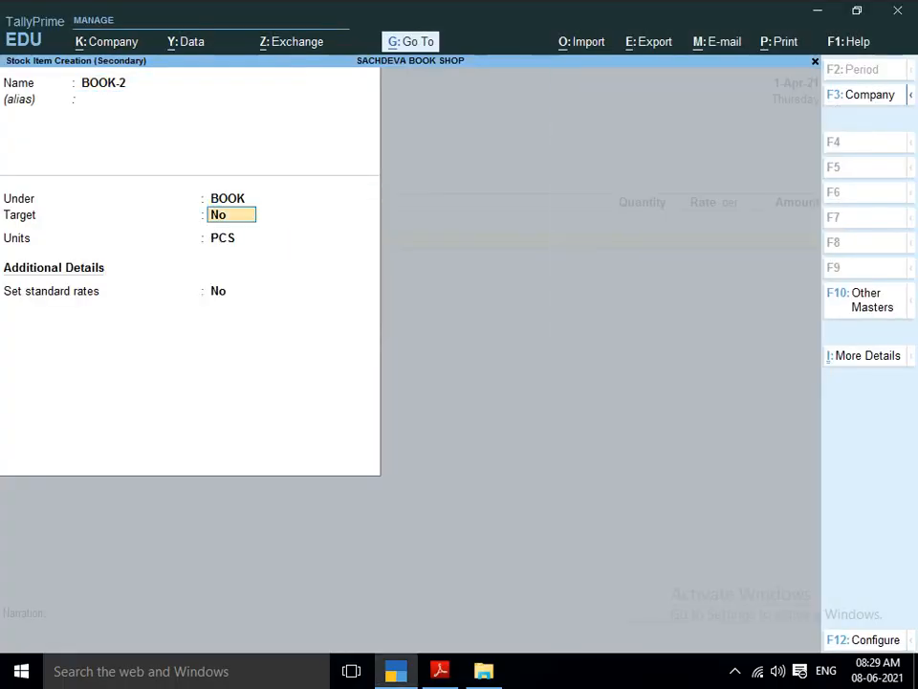
key(Return)
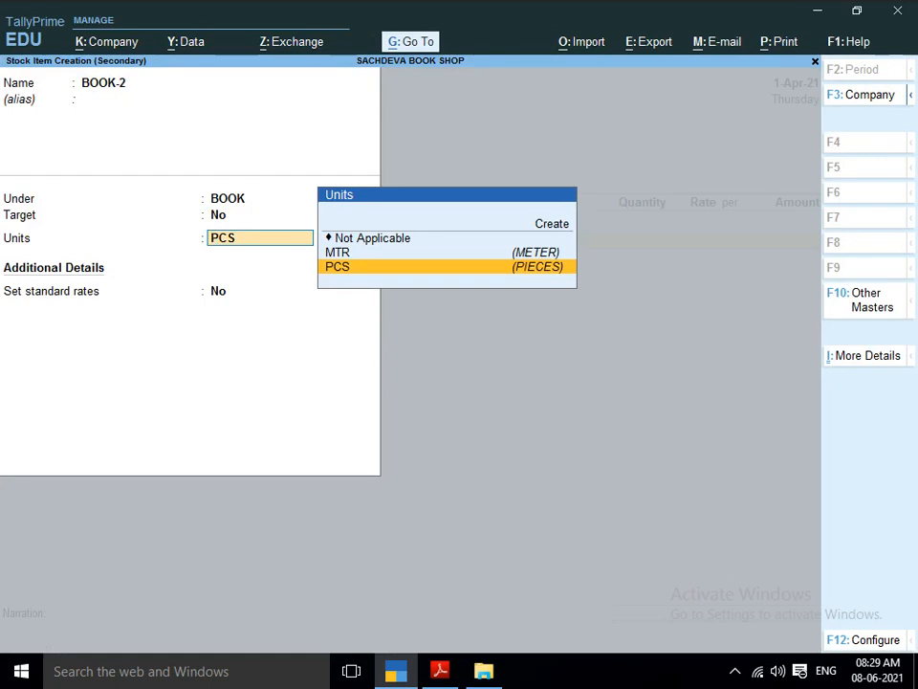
key(Return)
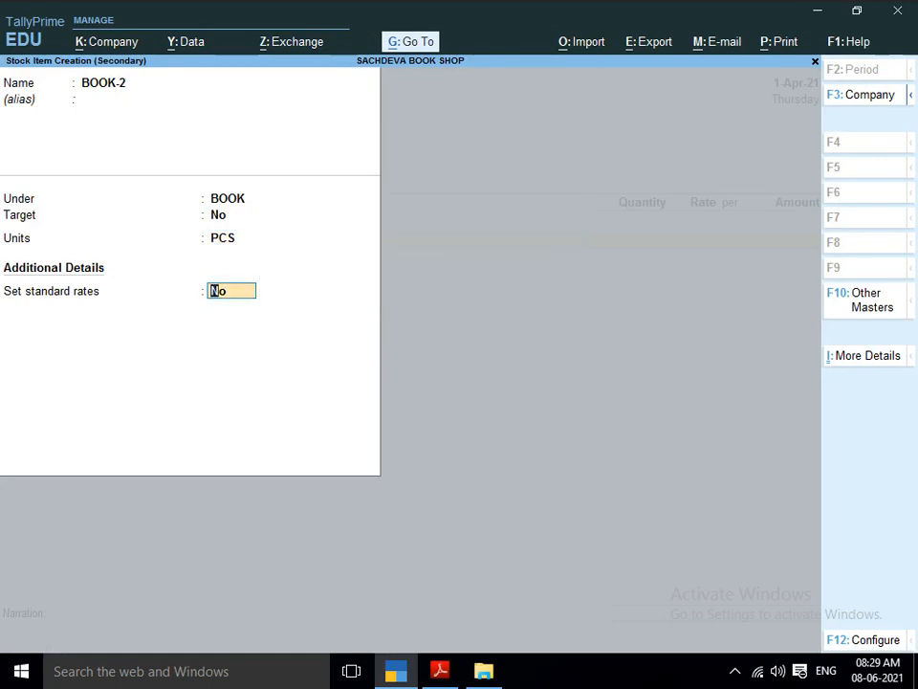
key(y)
key(Return)
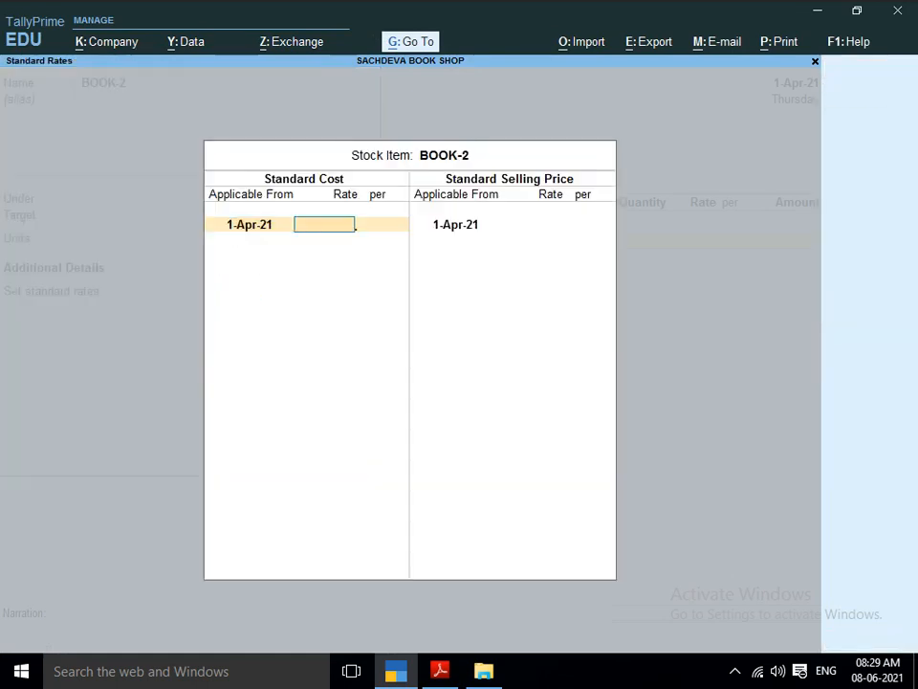
Enter a standard cost of 45 and a selling price of 50 for BOOK-2 from 1-Apr-21, and save the item.
text(45)
key(Return)
key(Return)
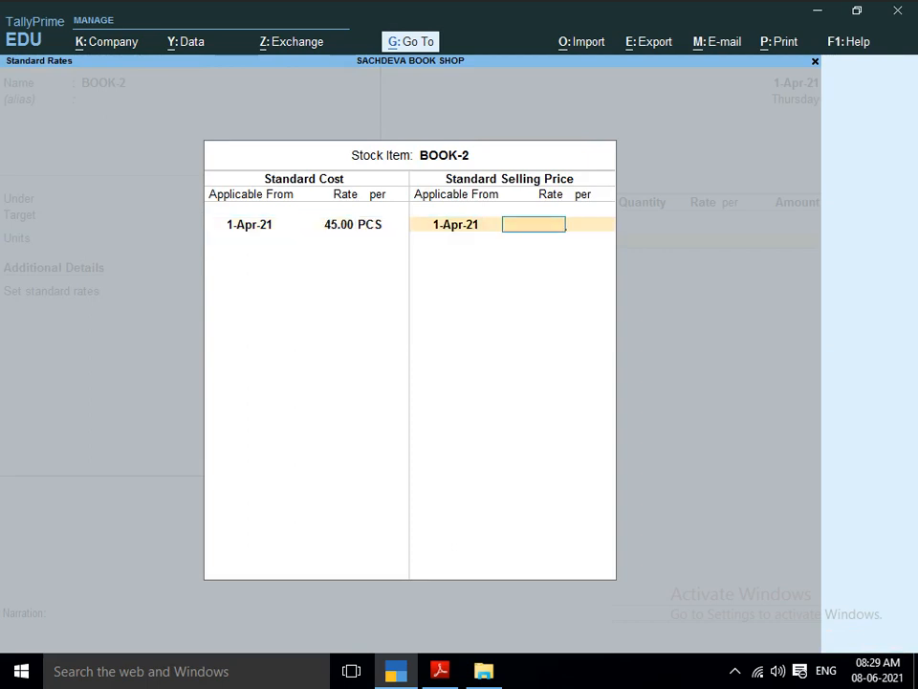
text(50)
key(Return)
key(Return)
key(Return)
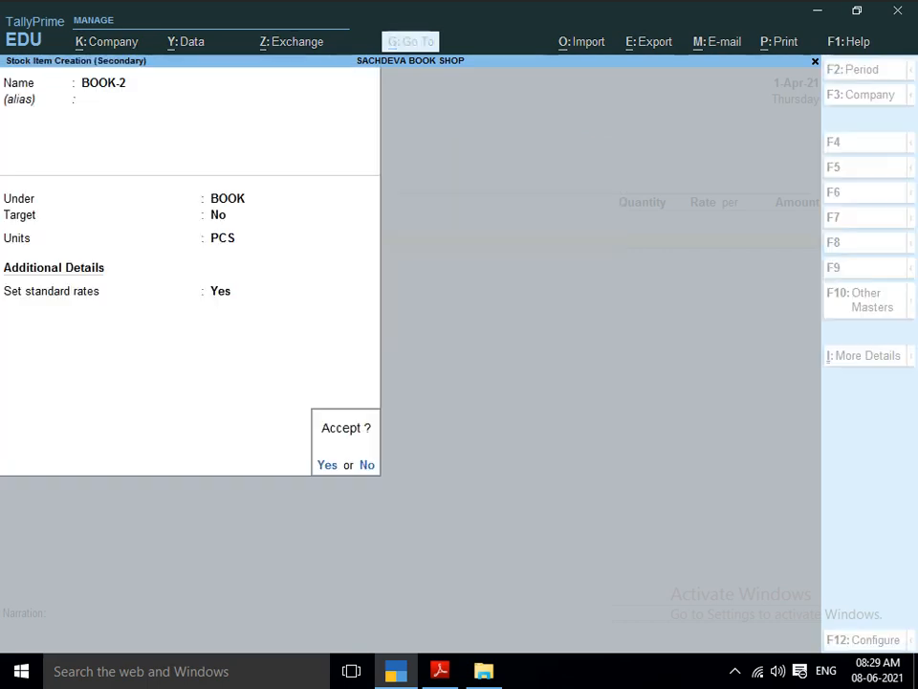
key(Return)
Enter the BOOK-2 line in the purchase voucher with a quantity of 100 PCS at a rate of 45.
key(alt+Tab)
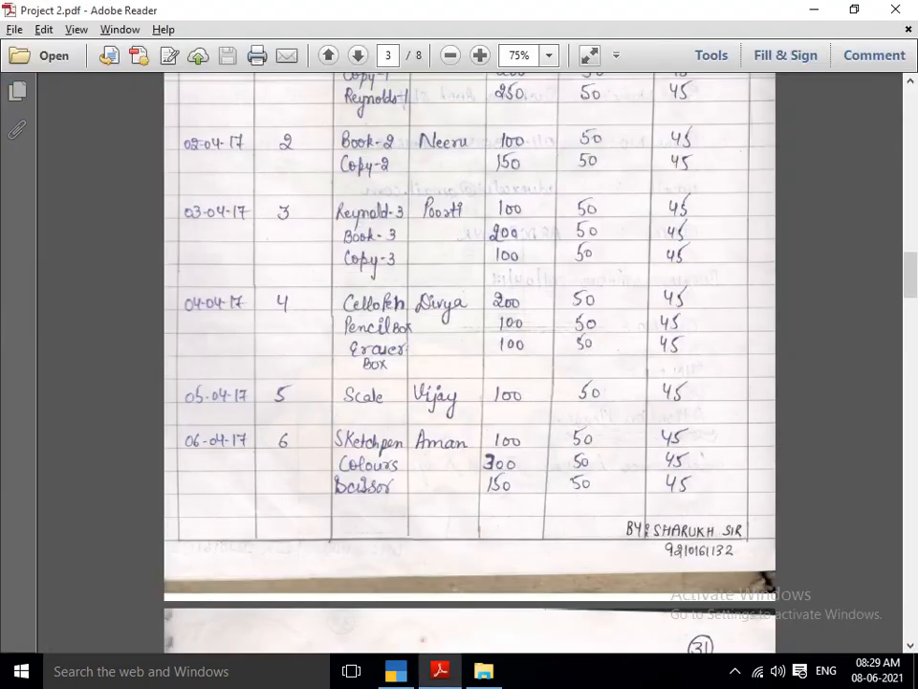
key(alt+Tab)
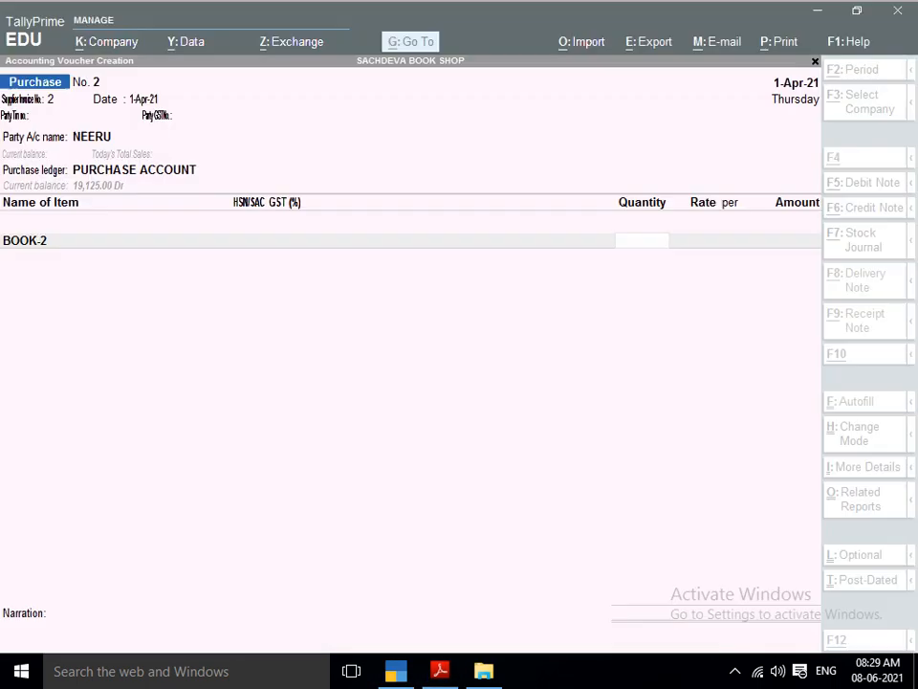
text(100)
key(Return)
key(Return)
key(Return)
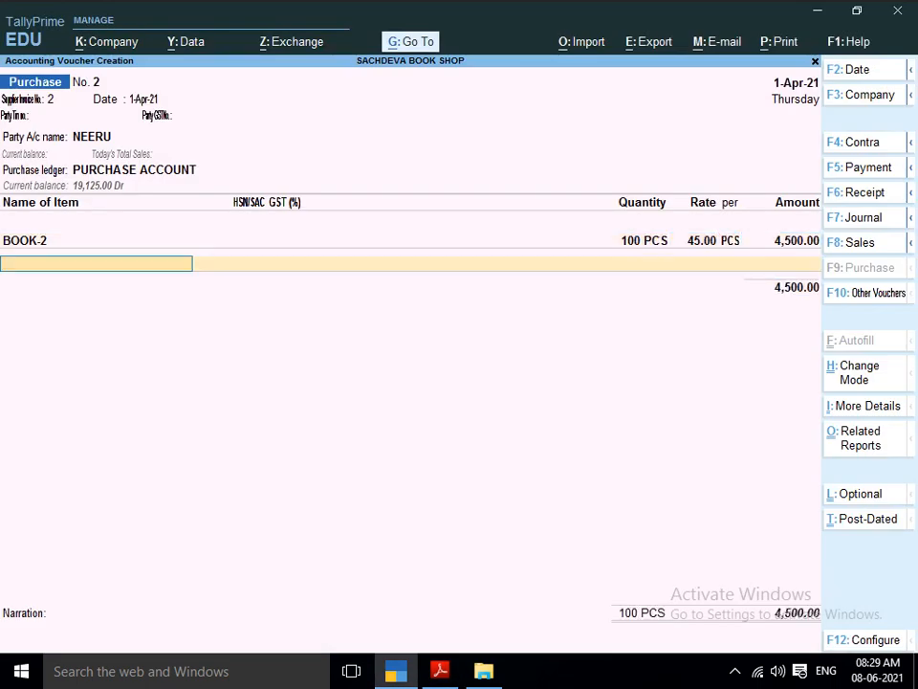
Start a new stock item COPY-2, as listed in the project PDF, and place it under the COPY group.
key(ctrl)
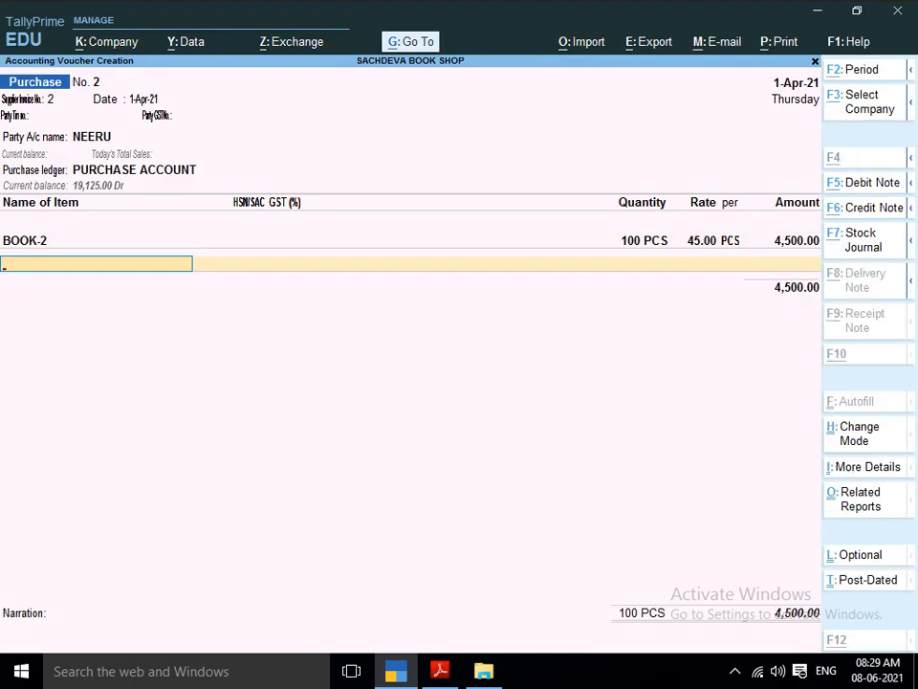
key(alt+c)
key(alt+Tab)
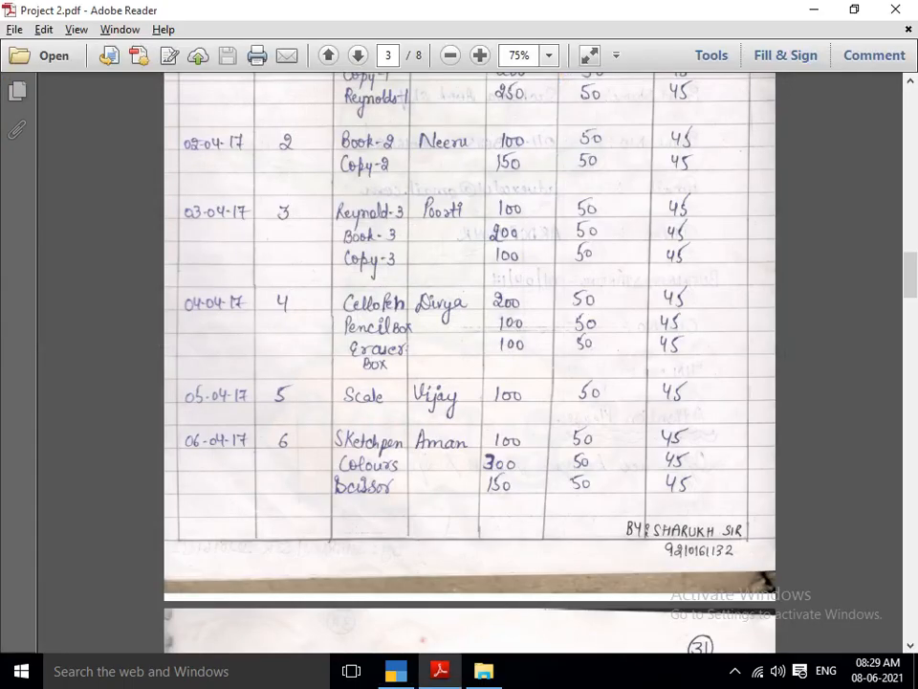
key(alt+Tab)
text(COP)
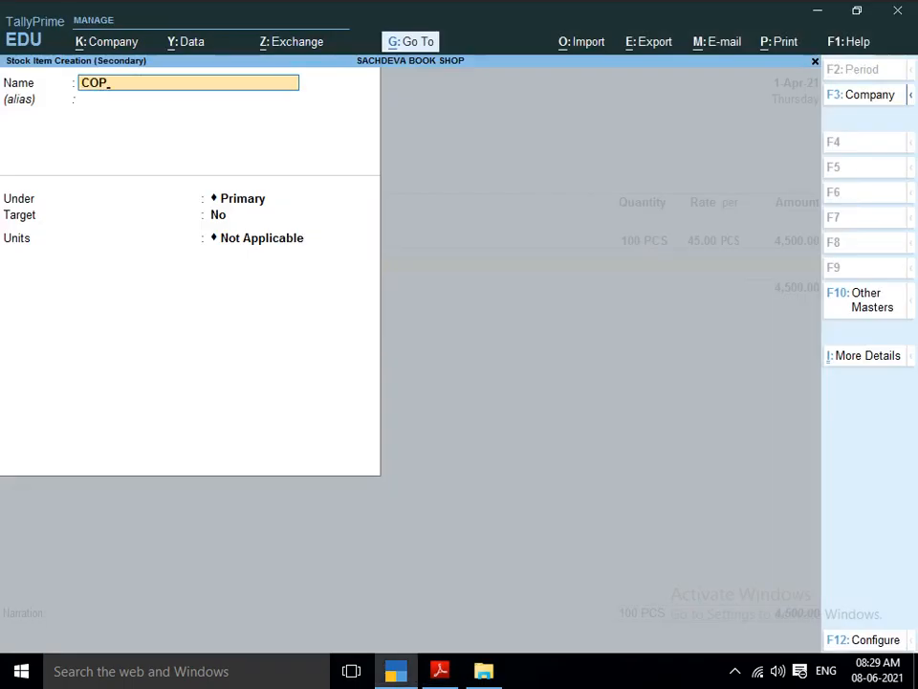
text(Y-2)
key(Return)
key(Return)
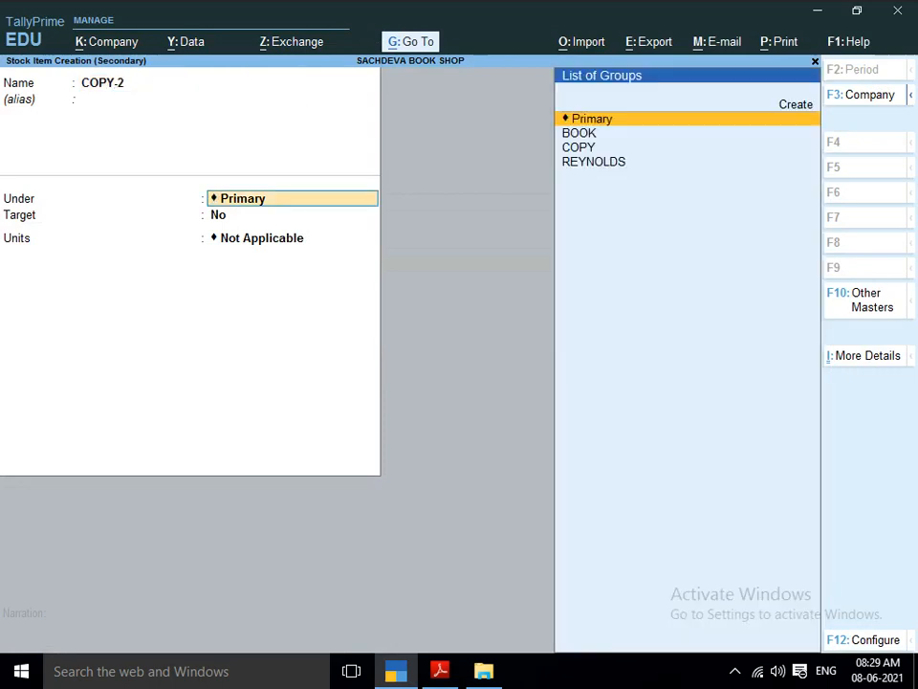
text(C)
key(Return)
Set the unit of COPY-2 to PCS and enable standard rates for it.
key(Return)
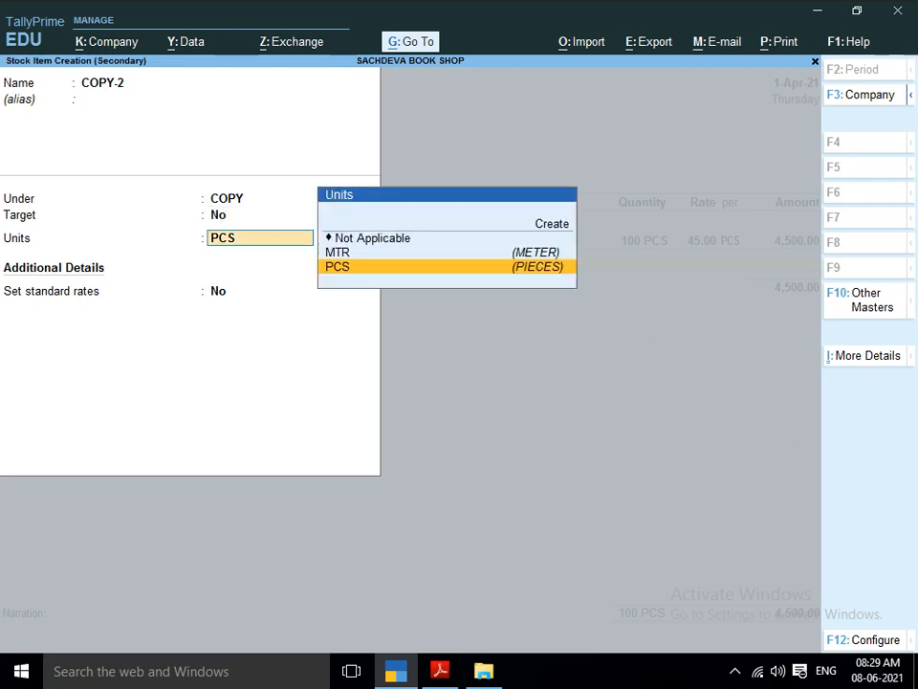
key(Return)
text(y)
Enter a standard cost of 45 and a selling price of 50 for COPY-2 from 1-Apr-21, and save the item.
key(Return)
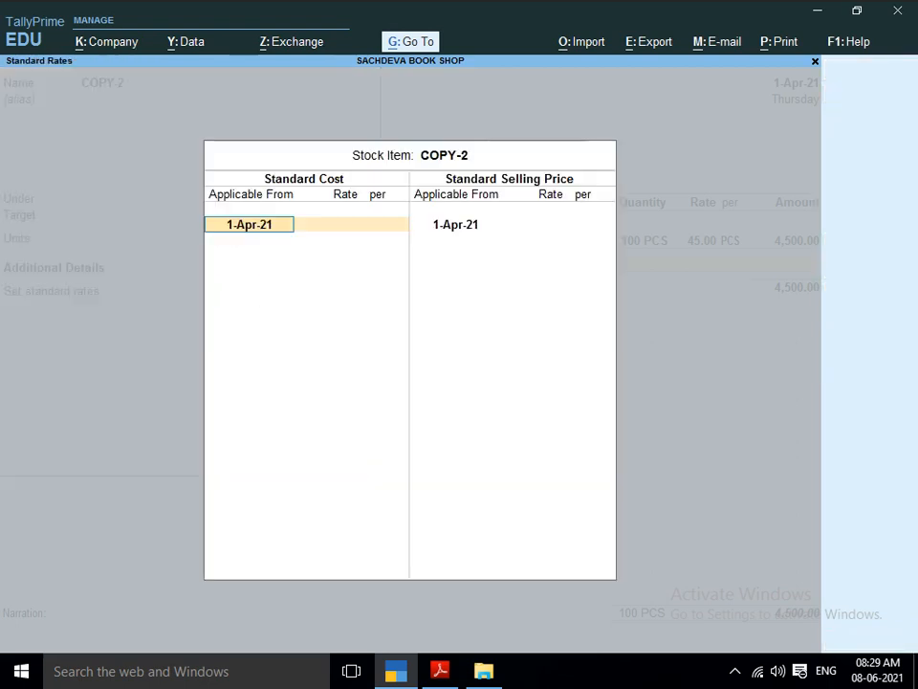
key(Return)
text(45)
key(Return)
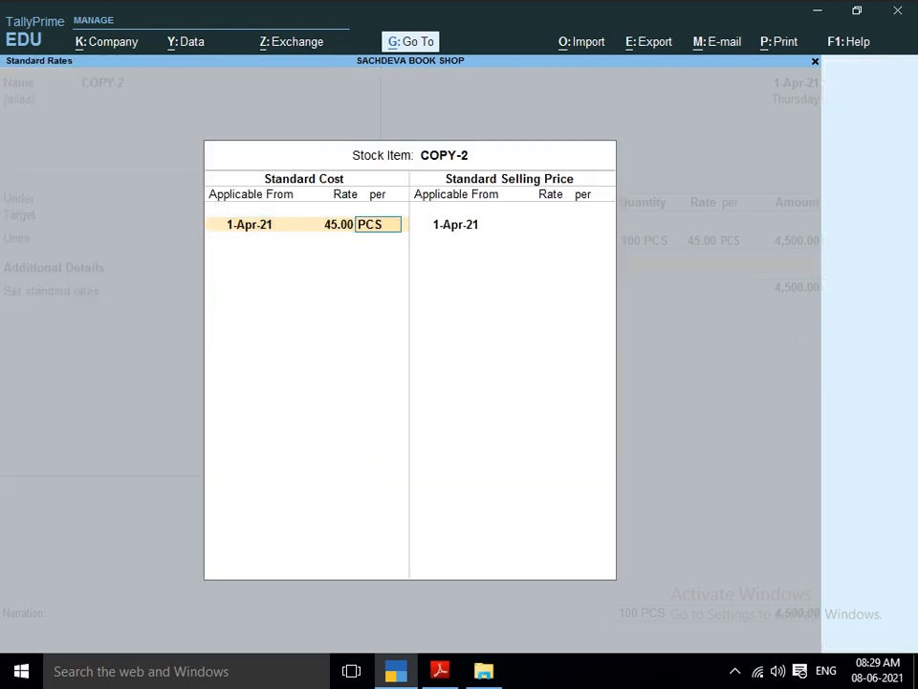
key(Return)
key(Return)
text(50)
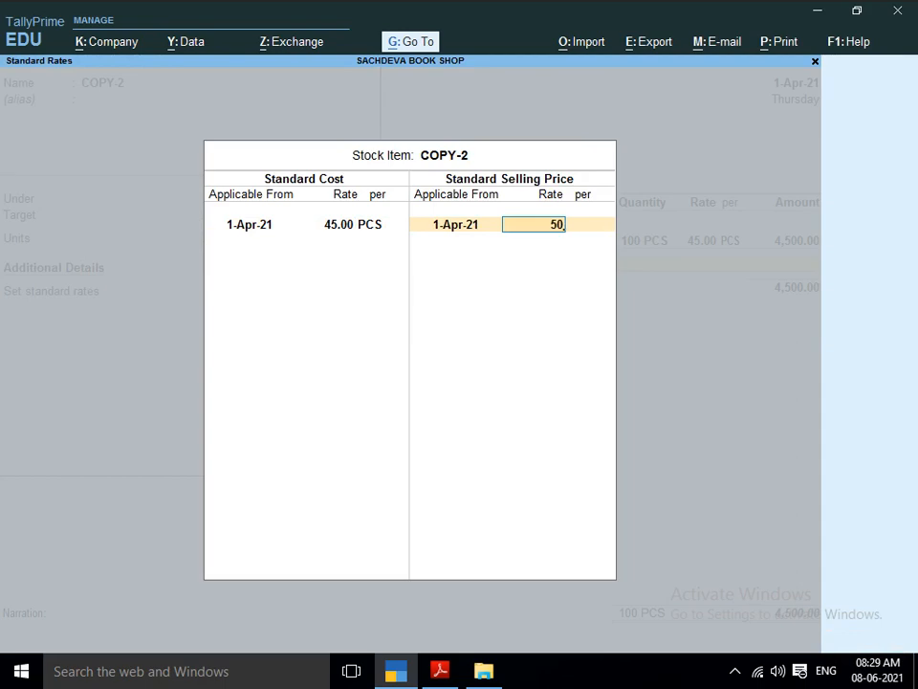
key(Return)
key(Return)
key(Return)
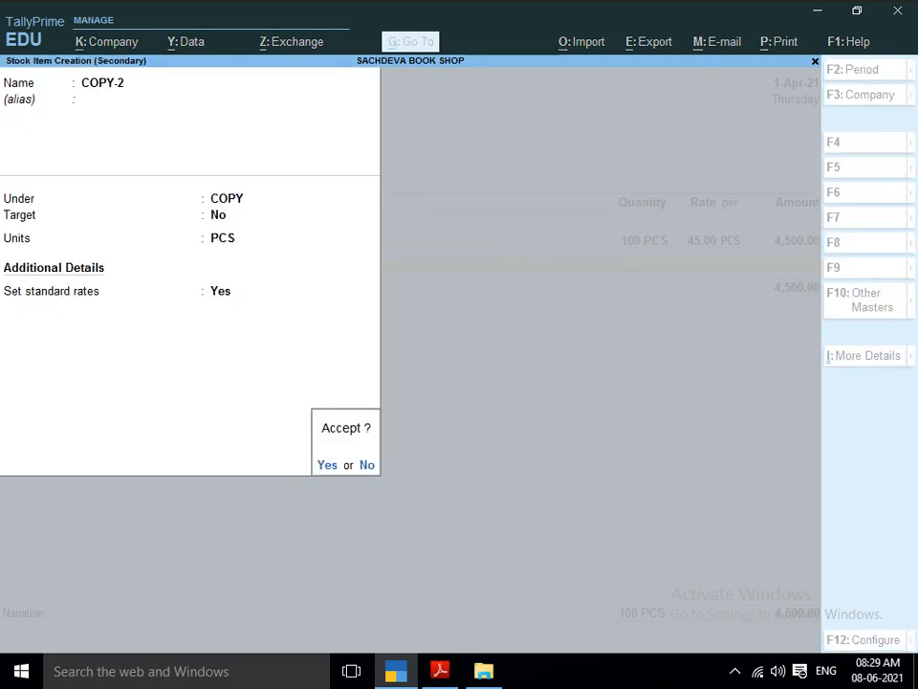
key(Return)
key(Return)
Enter the COPY-2 line in the purchase voucher with a quantity of 150 PCS at a rate of 45.
key(alt+Tab)
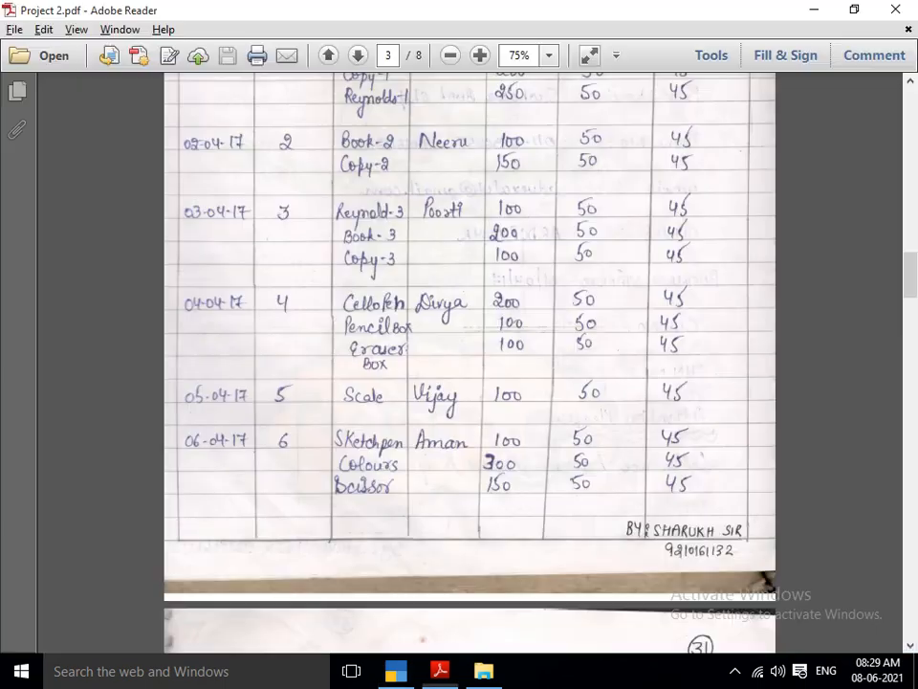
key(alt+Tab)
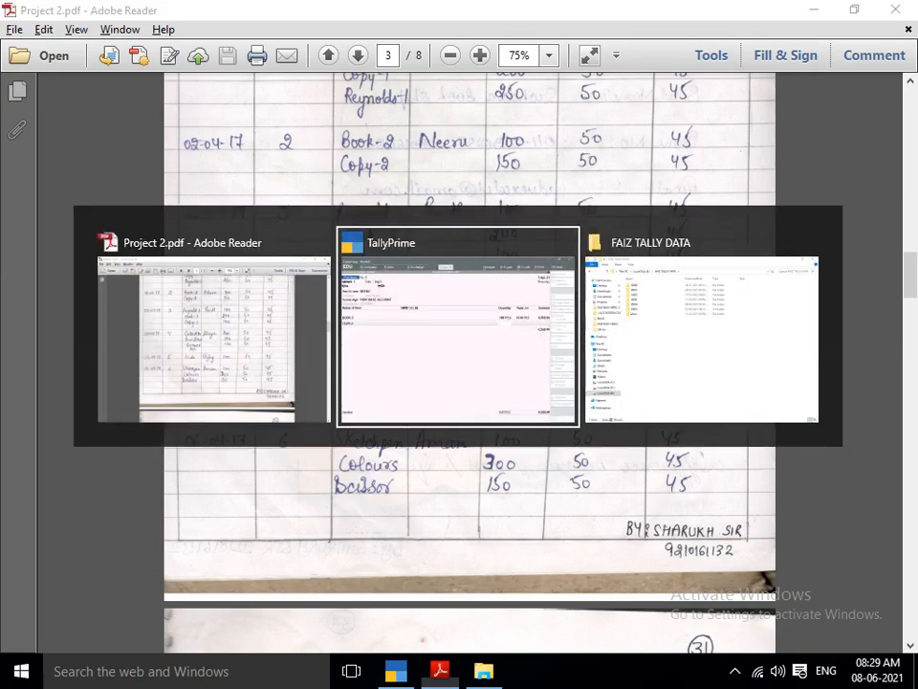
text(150)
key(Return)
key(Return)
key(Return)
key(Return)
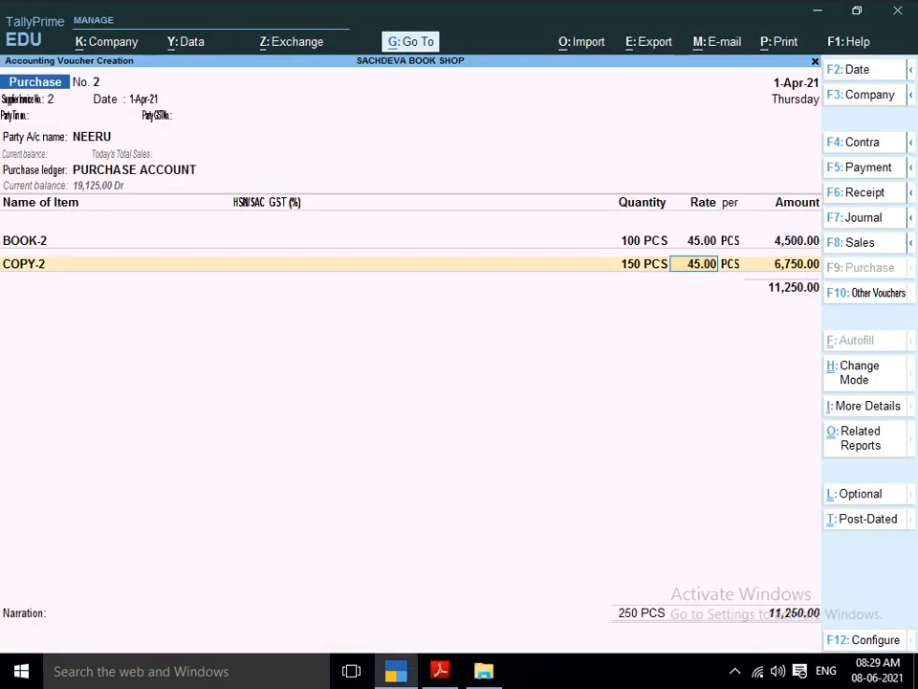
key(Return)
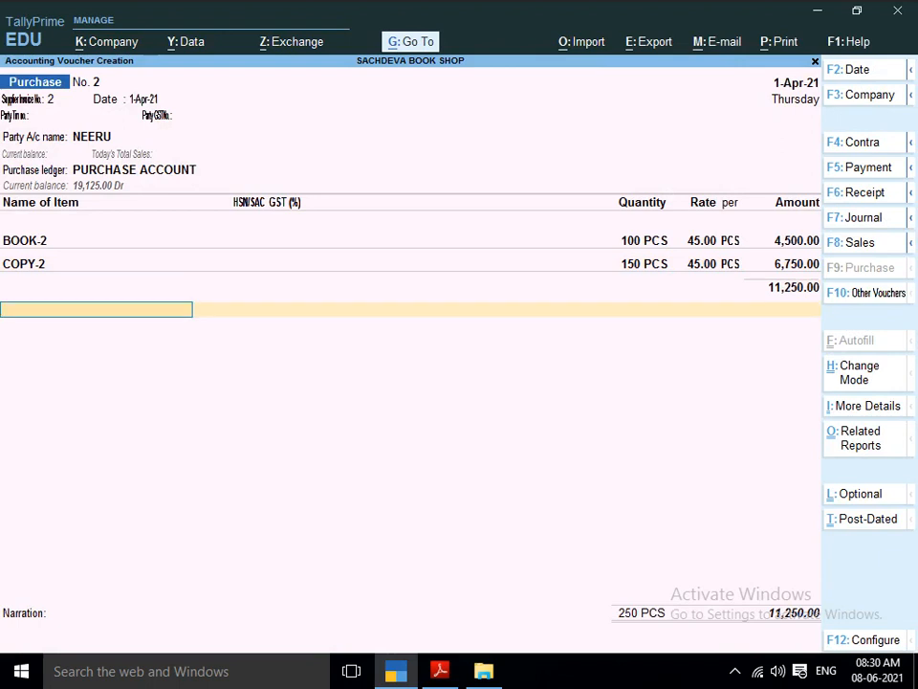
End the item list of purchase voucher 2, leave the narration empty and save the voucher.
key(Return)
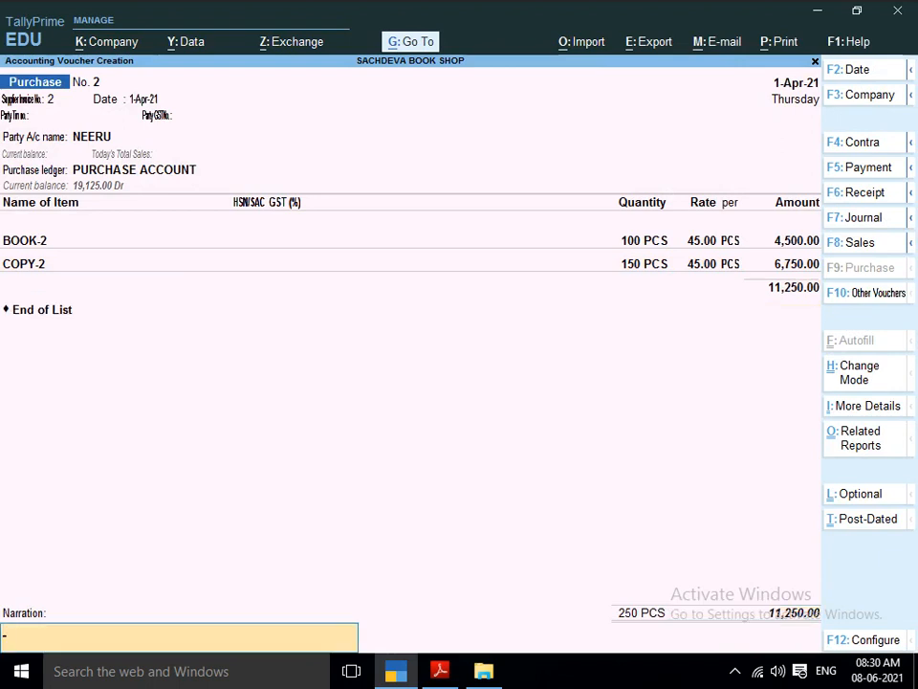
key(Return)
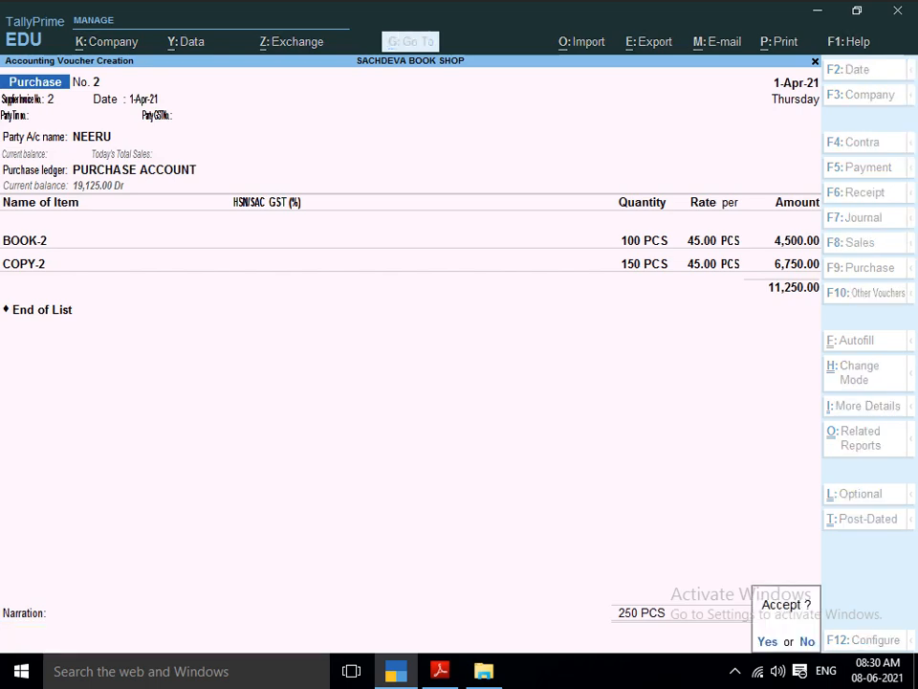
key(Return)
Consult the project PDF for the third purchase and enter supplier invoice number 3 dated 1-Apr-21 in the new purchase voucher.
key(alt+Tab)
scroll(468, 287, down, 1)
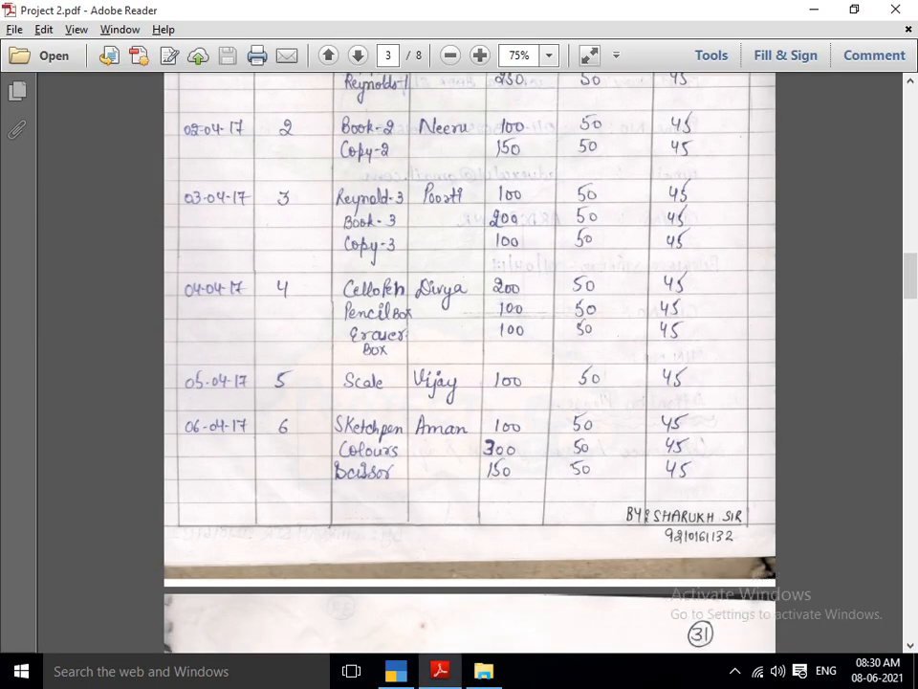
scroll(469, 287, down, 1)
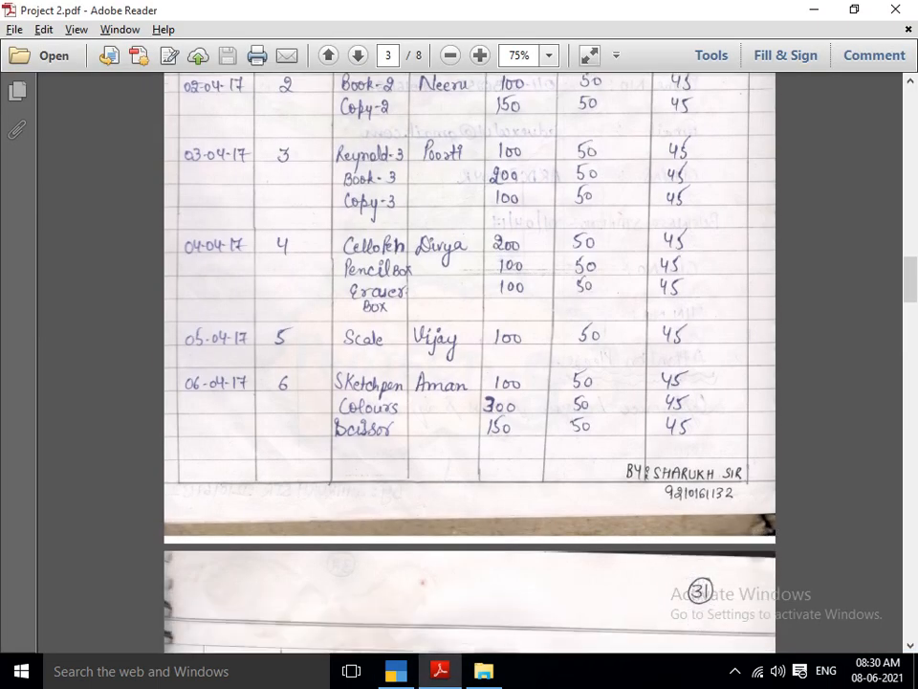
key(alt+Tab)
key(Return)
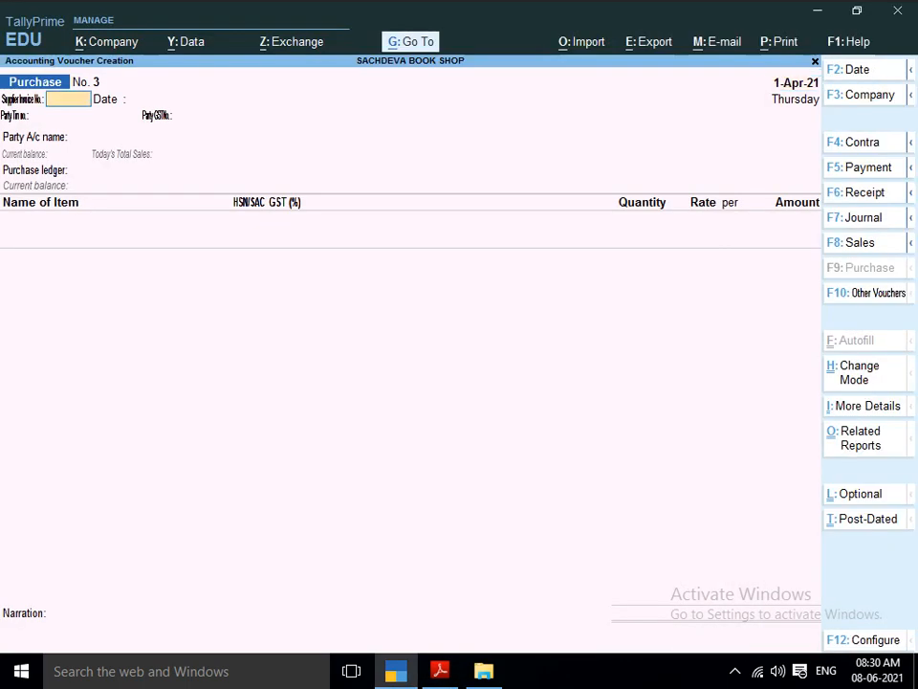
text(3)
key(Return)
key(Return)
Start a ledger named after the third purchase's supplier in the project PDF, under Sundry Creditors without bill-by-bill balances.
key(alt+Tab)
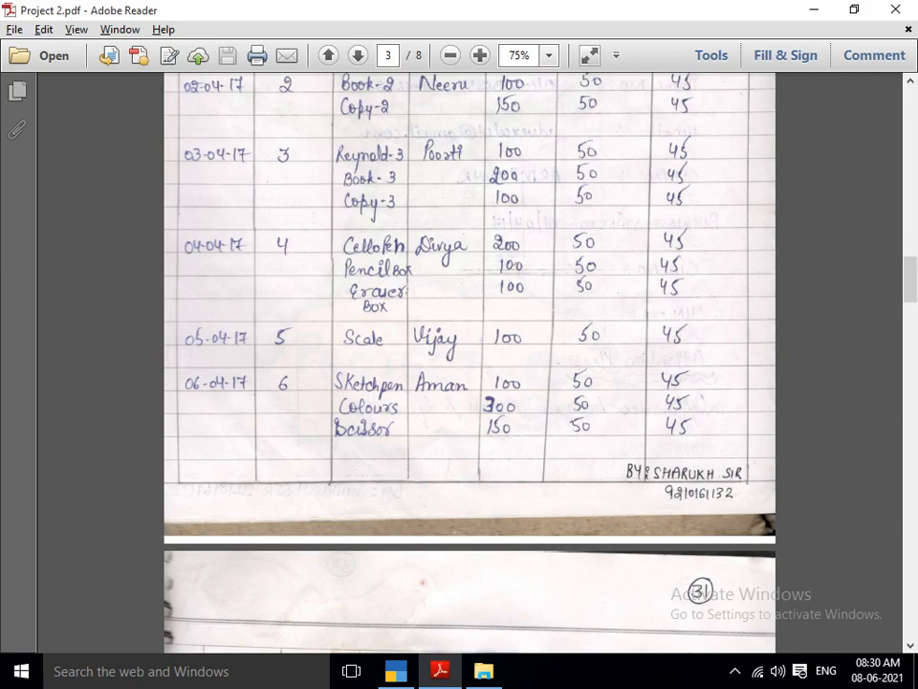
key(alt+Tab)
key(alt+c)
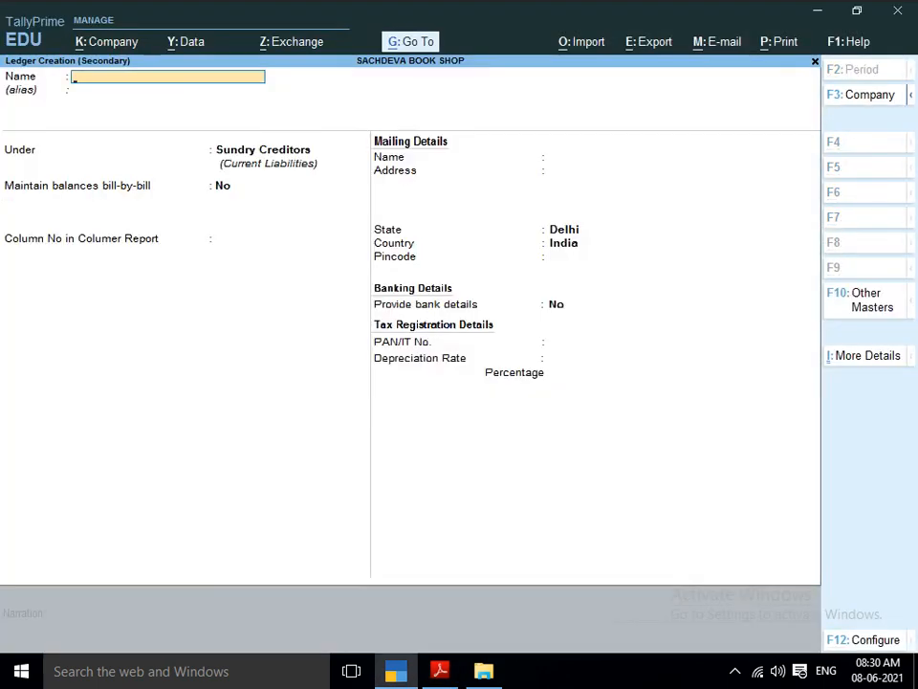
text(PORTI)
key(Return)
key(Return)
Keep the supplier's state as Delhi and country as India, leave bank details off, and save the ledger.
key(Return)
key(Return)
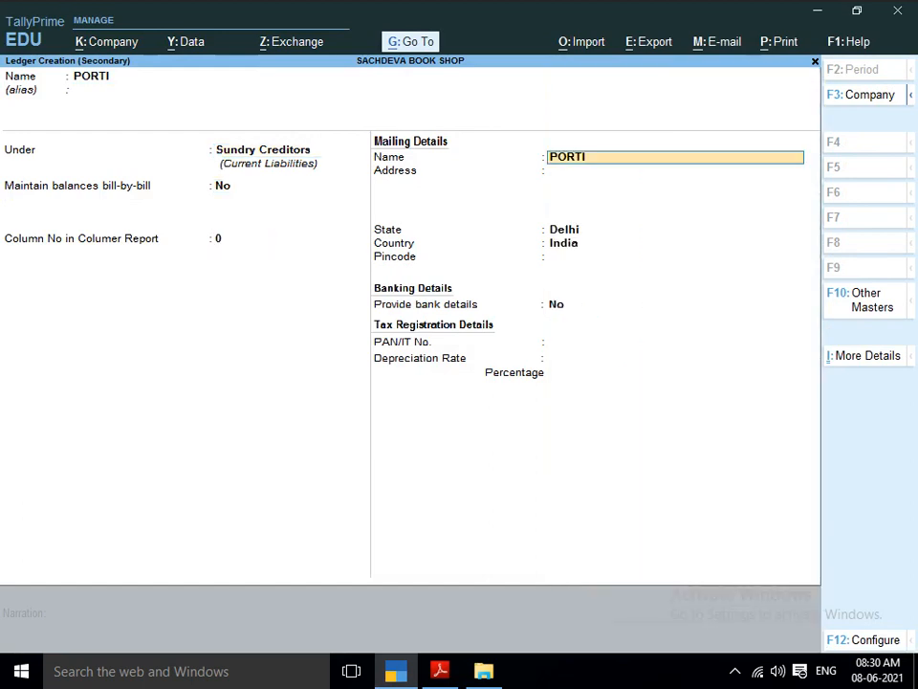
key(Return)
key(Return)
key(Return)
key(Return)
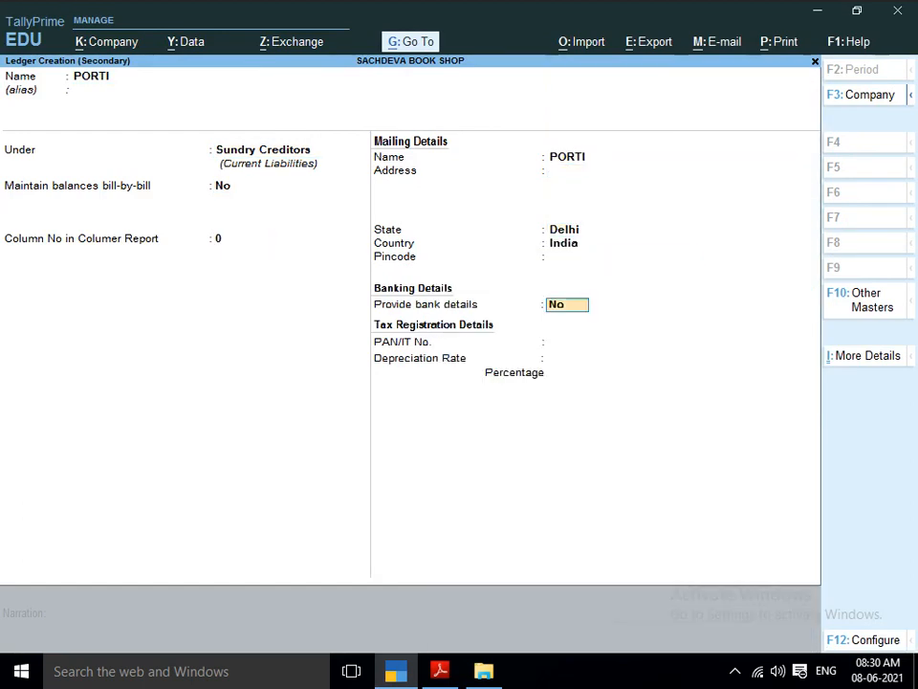
key(Return)
key(Return)
key(ctrl+a)
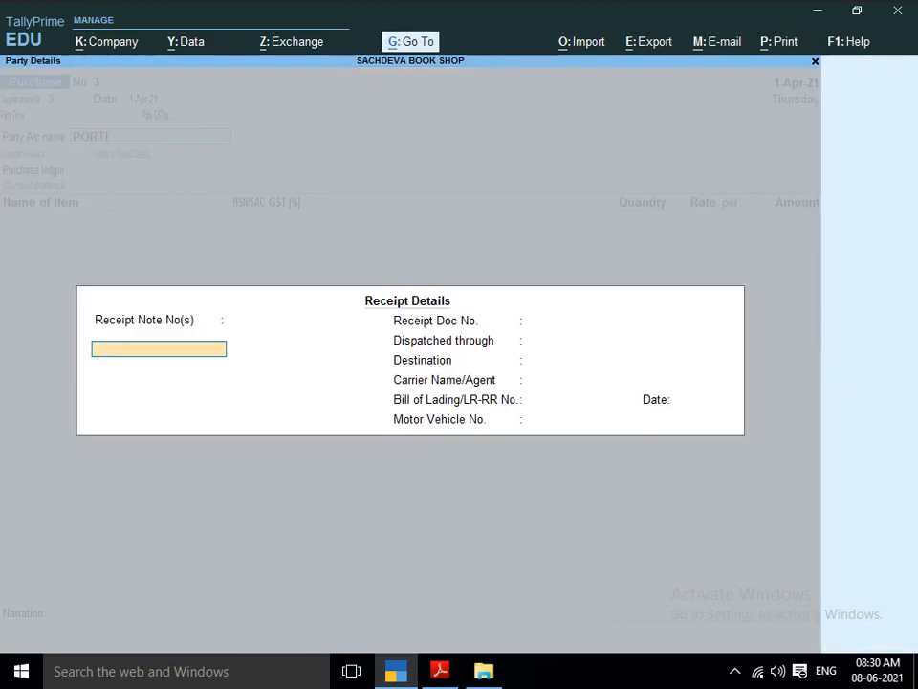
Accept the default receipt and party details and choose PURCHASE ACCOUNT as the purchase ledger of voucher 3.
key(ctrl+a)
key(Return)
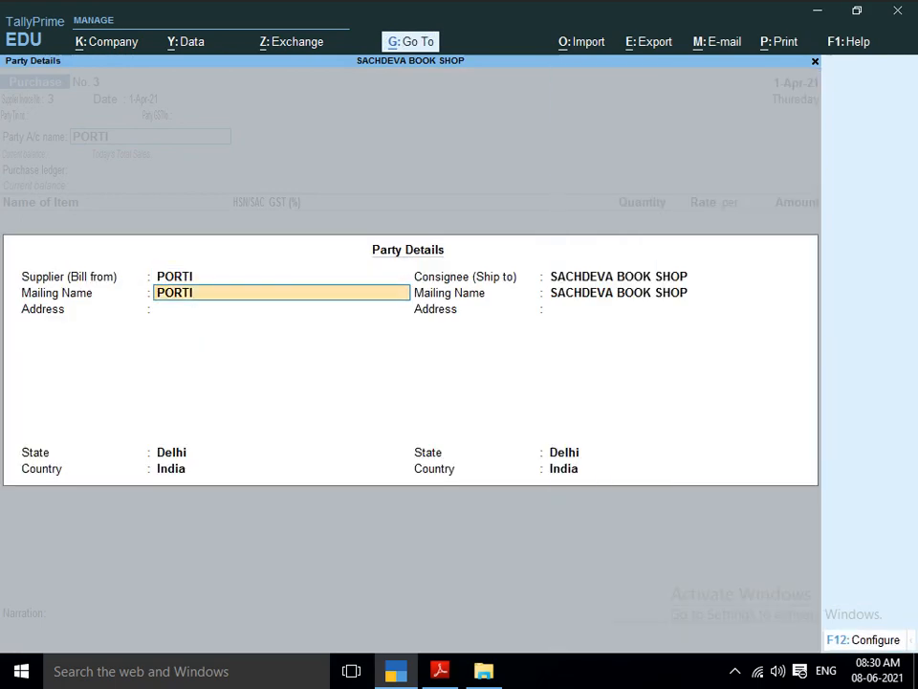
key(ctrl+a)
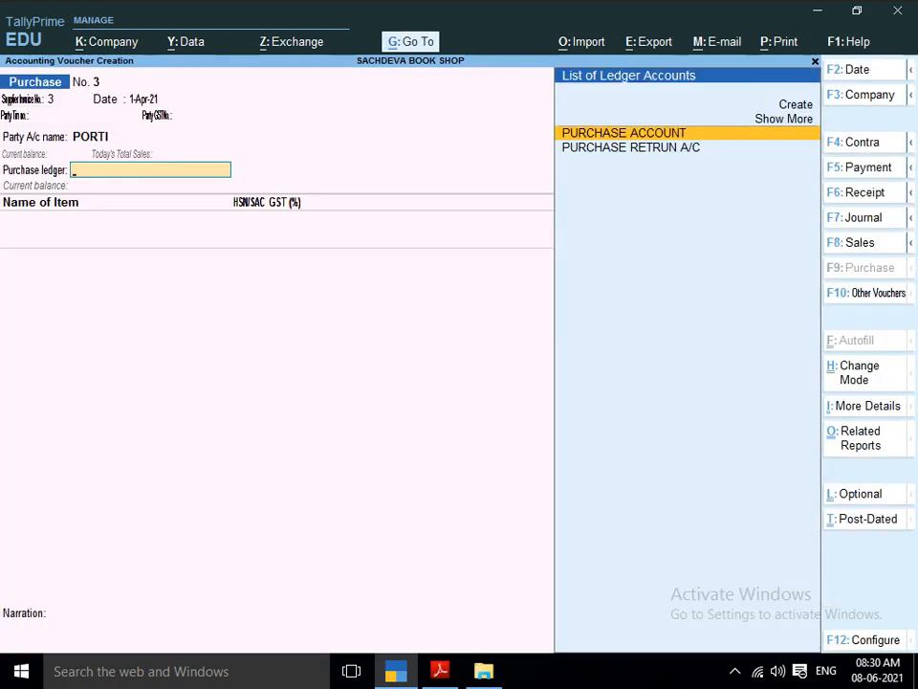
key(Return)
Start a new stock item named REYNLODS-3 for the third purchase listed in the project PDF, without an alias.
key(alt+Tab)
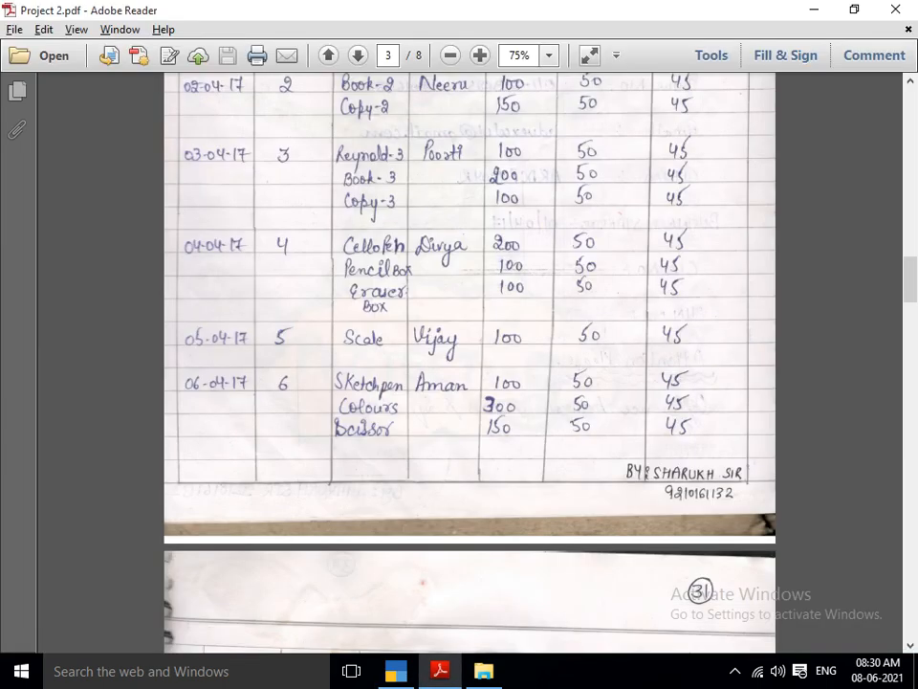
key(alt+Tab)
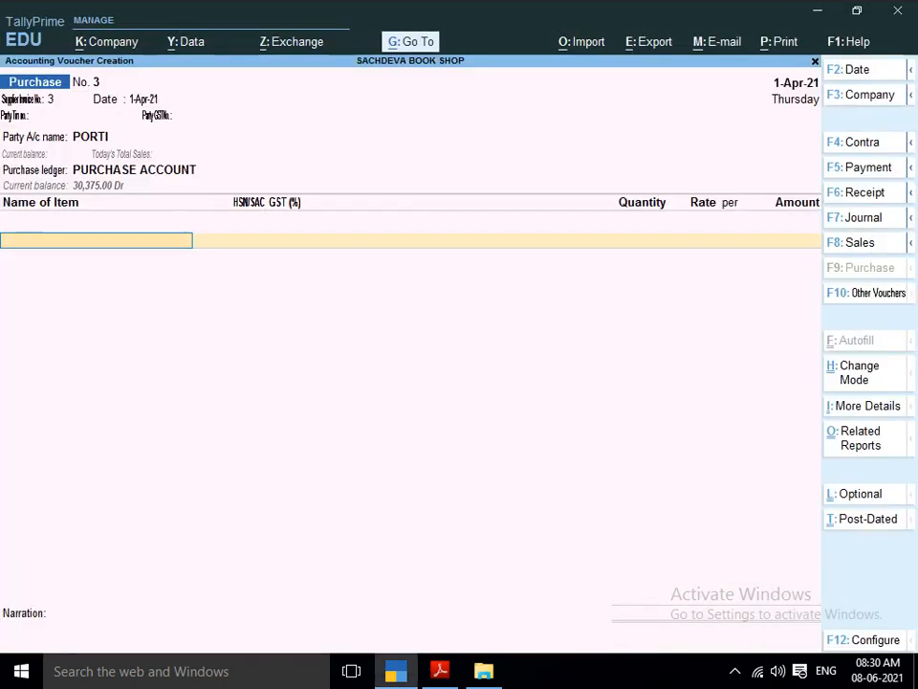
key(alt+c)
text(RY)
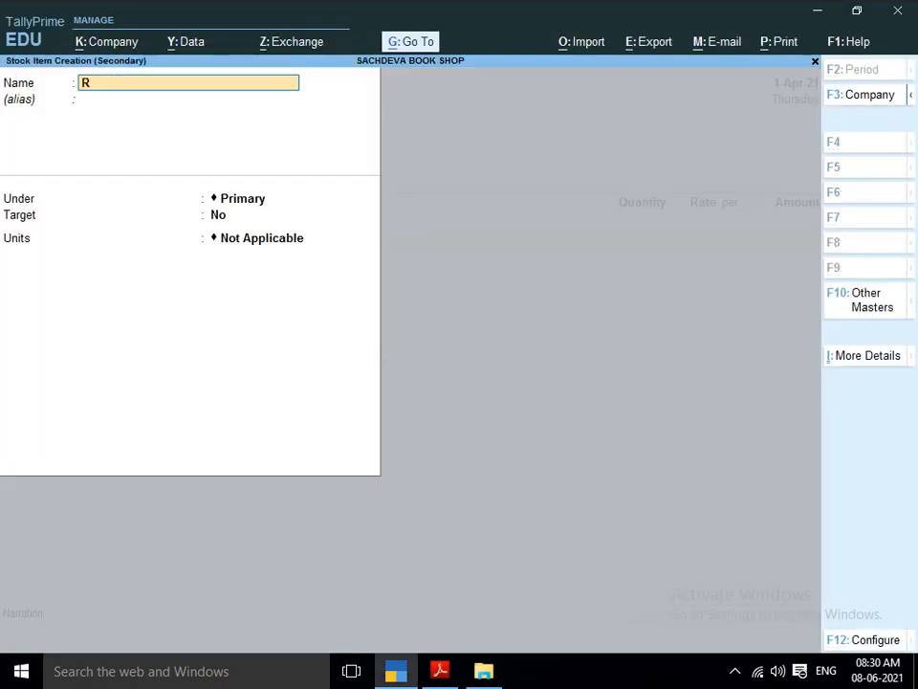
key(BackSpace)
text(ENO)
key(BackSpace)
key(BackSpace)
text(YNLODS)
key(alt+Tab)
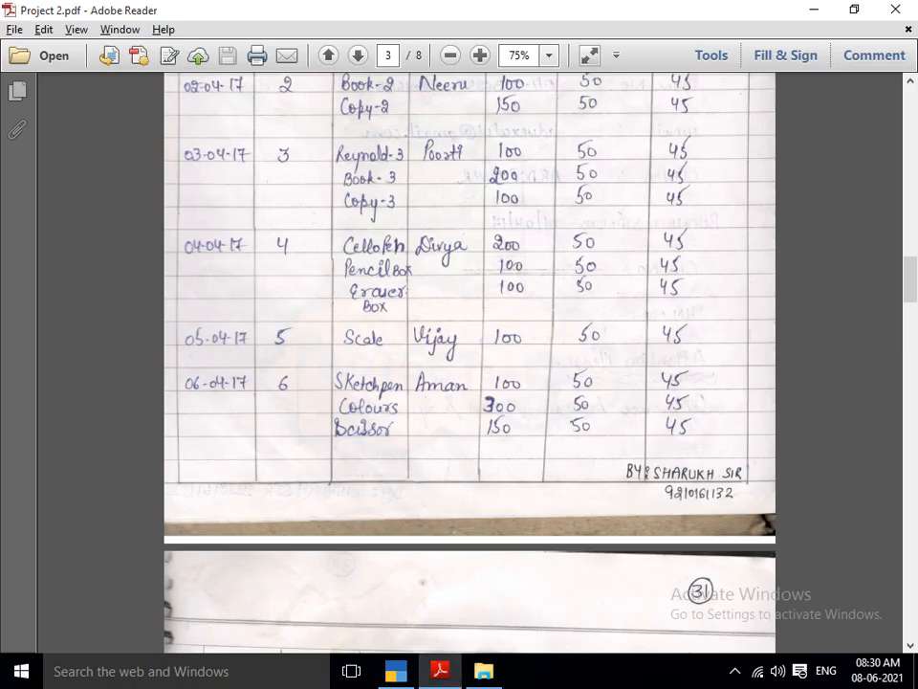
key(alt+Tab)
text(-3)
key(Return)
key(Return)
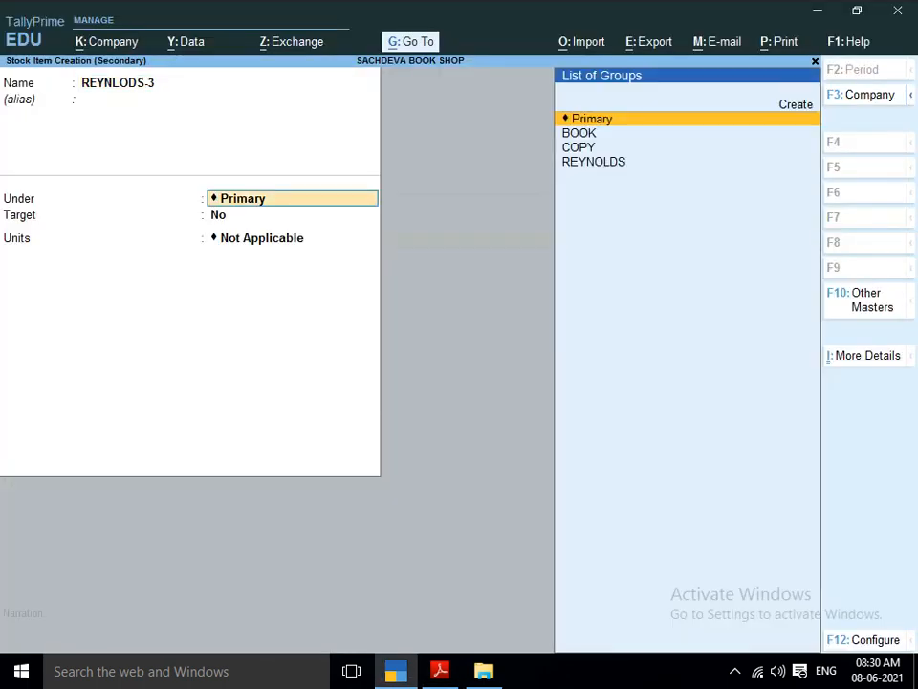
Place REYNLODS-3 under the REYNOLDS group with unit PCS and enable standard rates for it.
text(R)
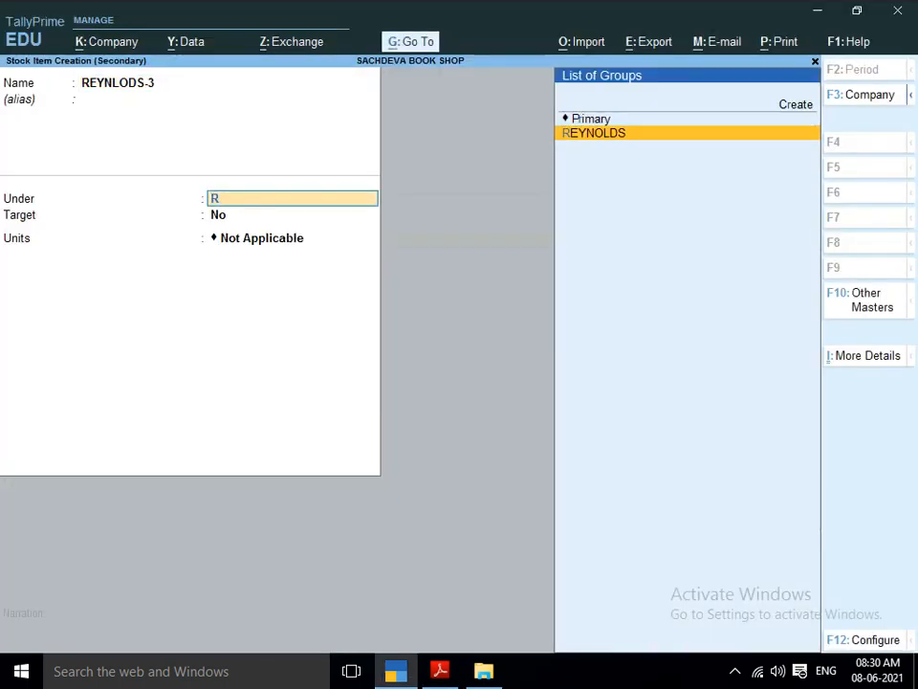
key(Return)
key(Return)
key(Return)
text(Y)
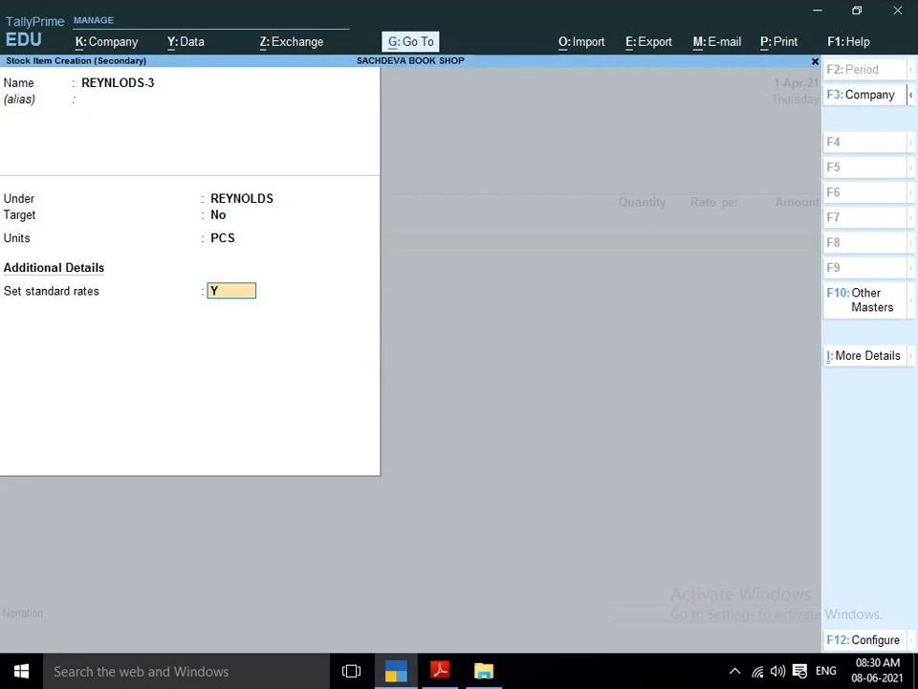
key(Return)
key(Return)
Enter a standard cost of 45 and a selling price of 50 for REYNLODS-3 from 1-Apr-21, and save the item.
text(45)
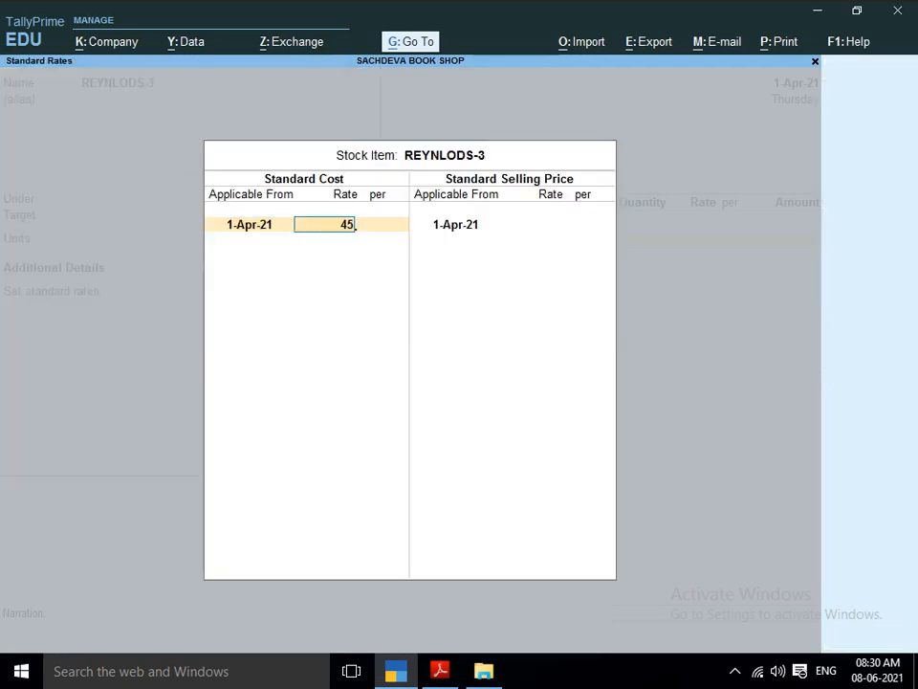
key(Return)
key(Return)
key(Return)
text(5)
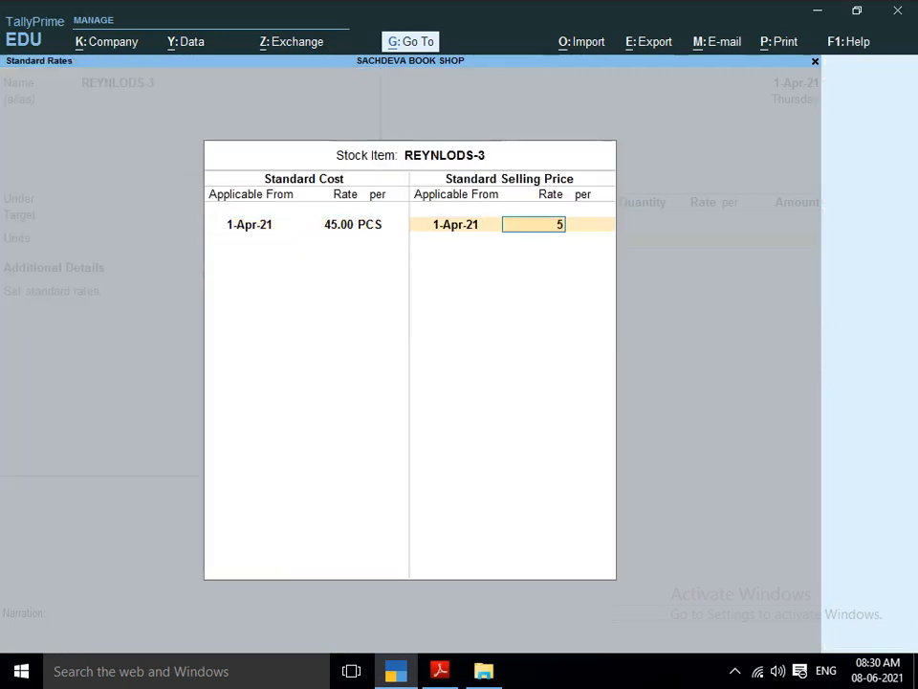
text(0)
key(Return)
key(Return)
key(Return)
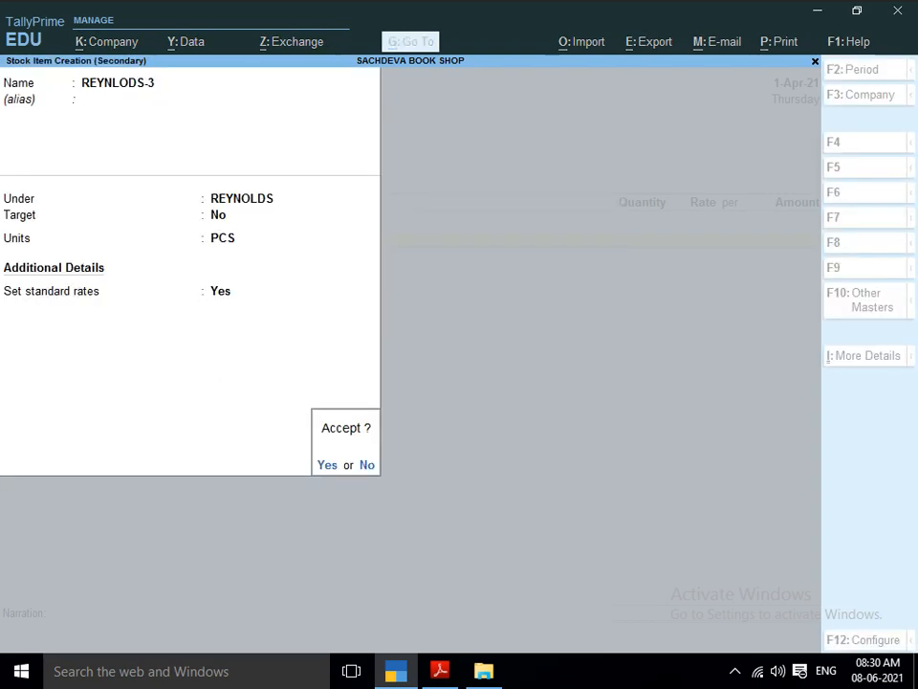
key(Return)
key(Return)
Enter the REYNLODS-3 line in the purchase voucher with a quantity of 100 PCS at a rate of 45.
key(alt+Tab)
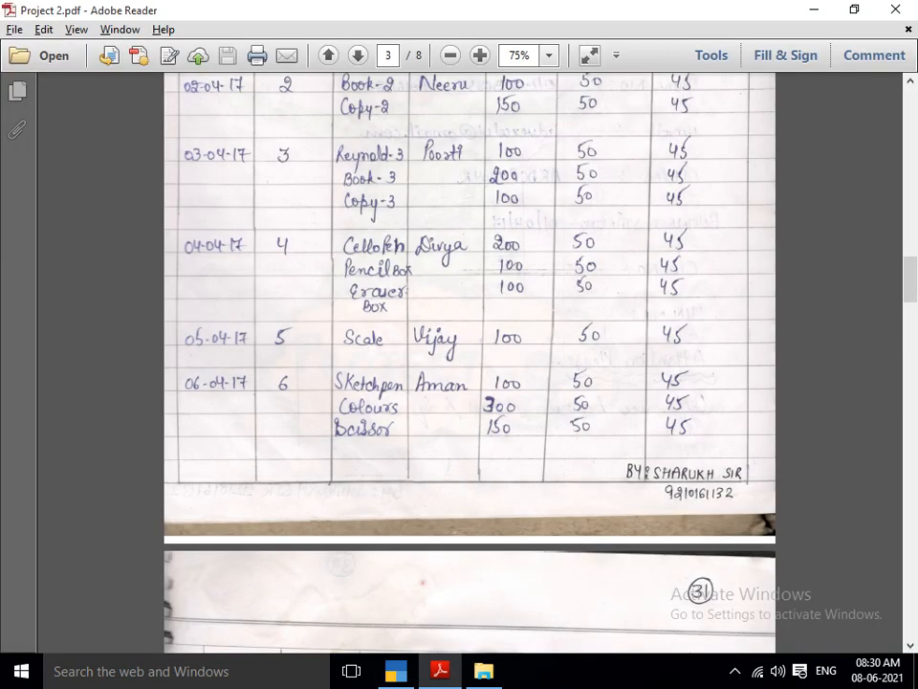
key(alt+Tab)
text(100)
key(Return)
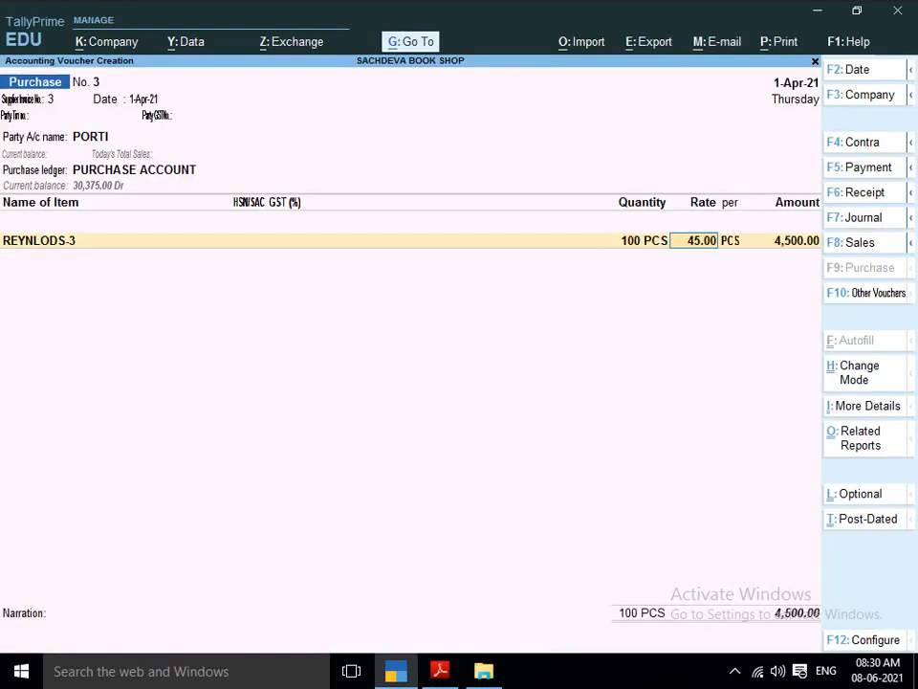
key(Return)
key(Return)
key(Return)
Start a new stock item named BOOK-3, as listed in the project PDF, without an alias.
key(alt+c)
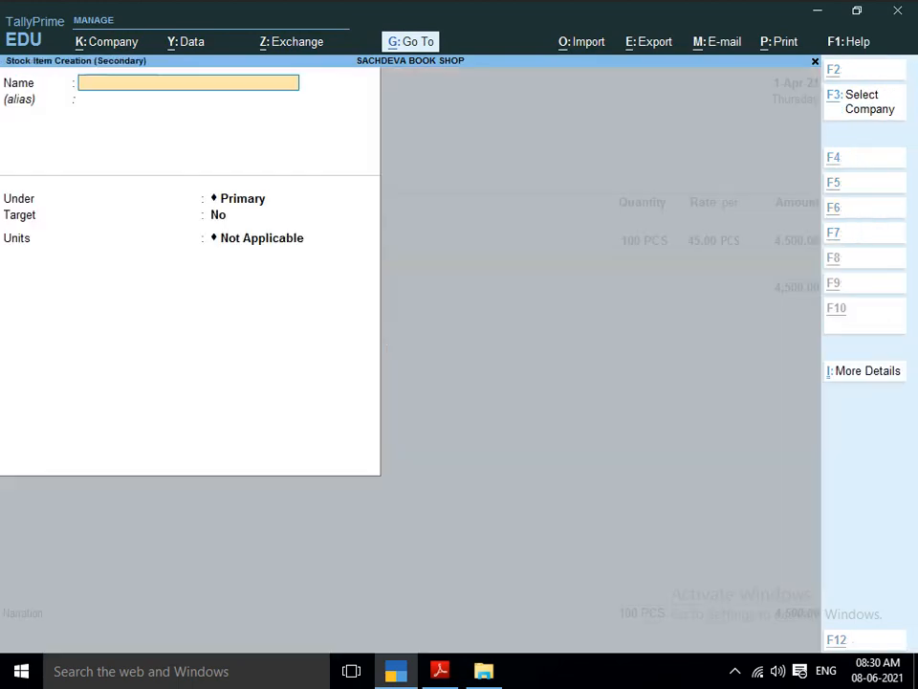
key(alt+Tab)
key(alt+Tab)
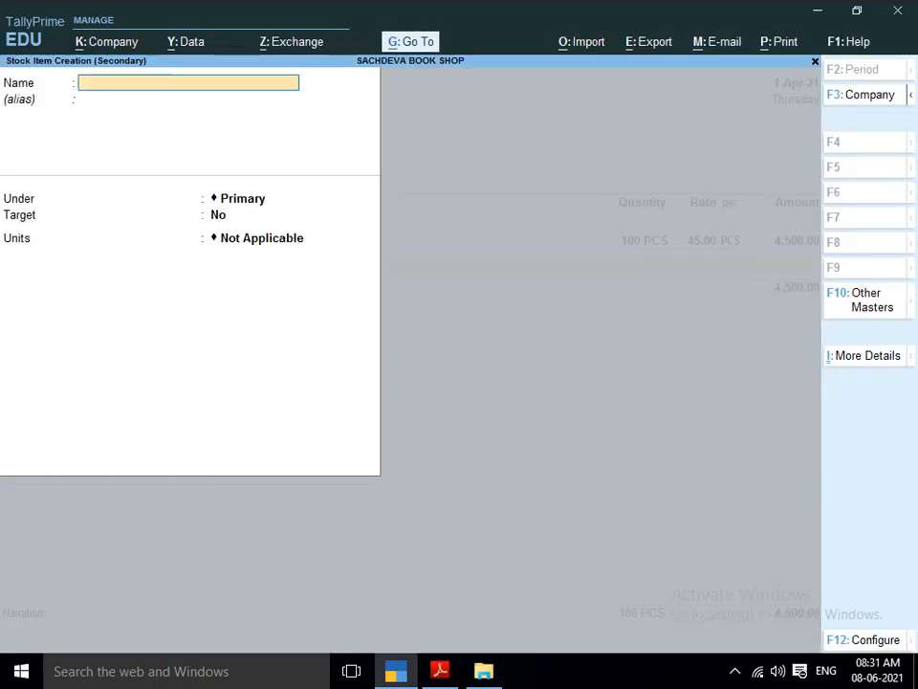
key(alt+Tab)
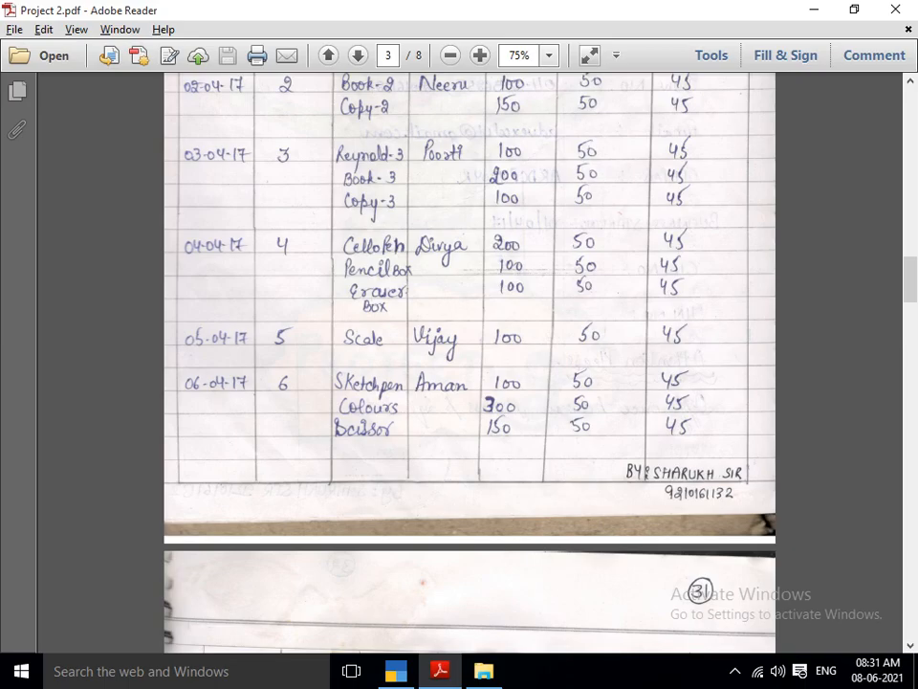
key(alt+Tab)
text(B)
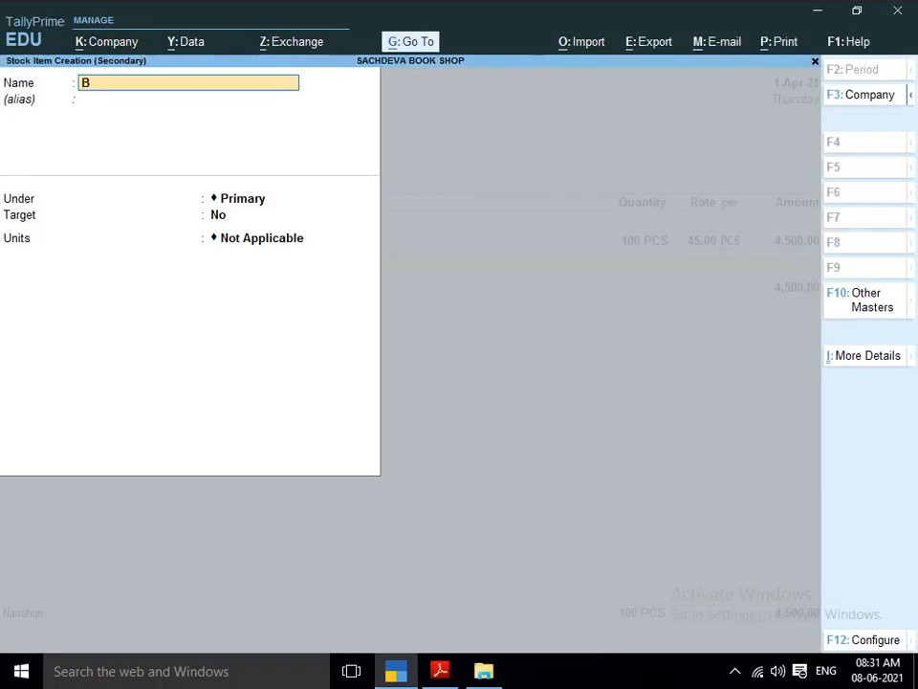
text(OOK-3)
key(Return)
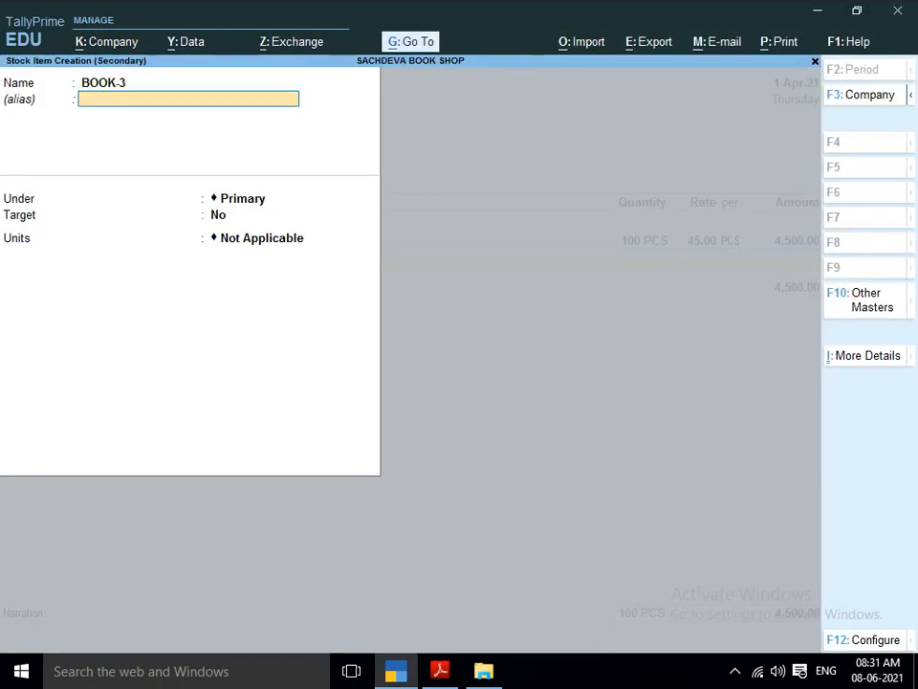
key(Return)
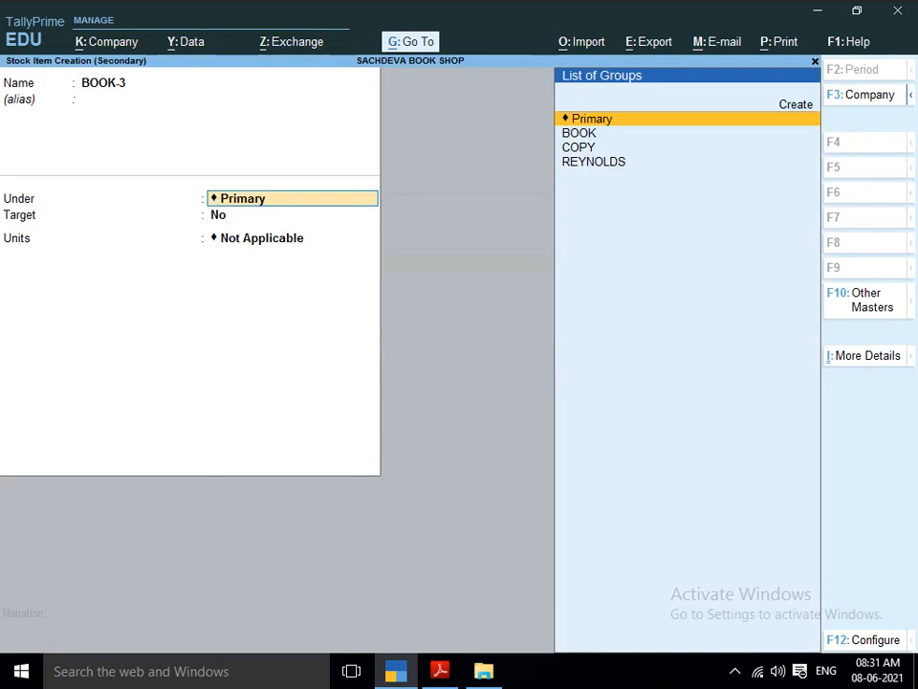
Place BOOK-3 under the BOOK group with unit PCS and enable standard rates for it.
text(B)
key(Return)
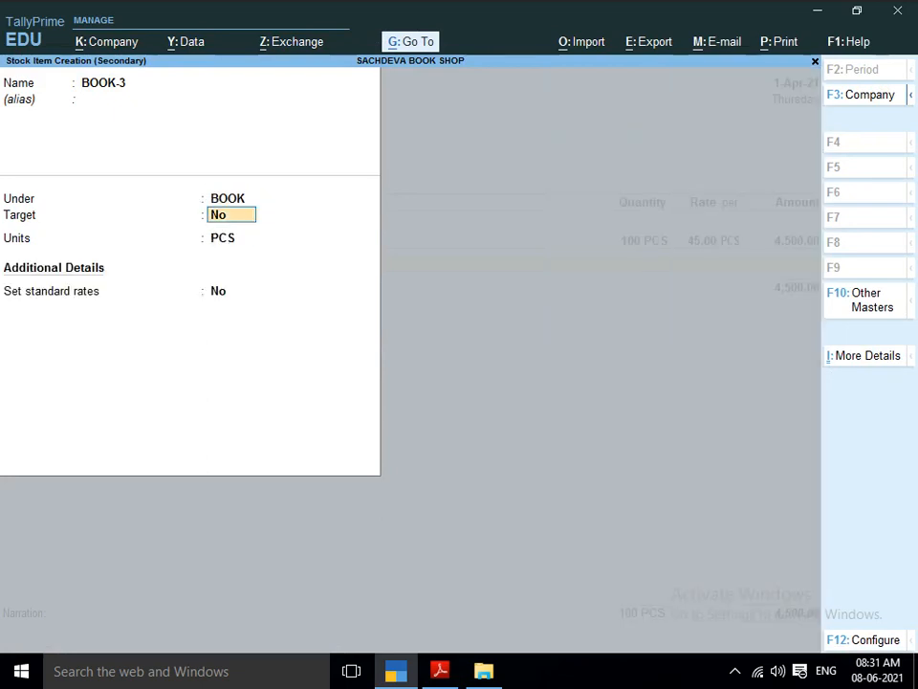
key(Return)
key(Return)
text(Y)
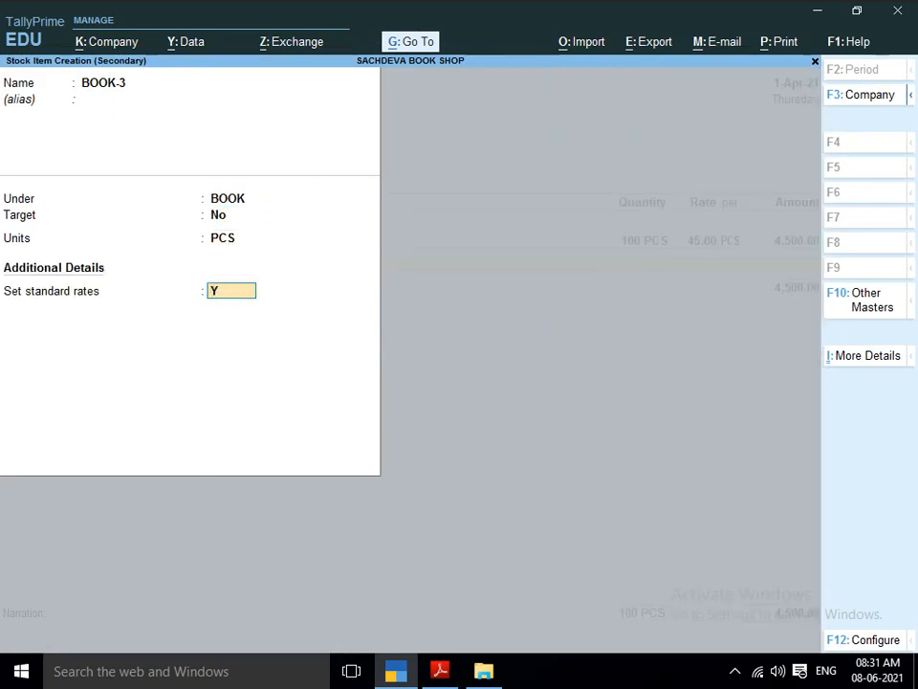
key(Return)
Enter a standard cost of 45 and a selling price of 50 for BOOK-3 from 1-Apr-21.
key(Return)
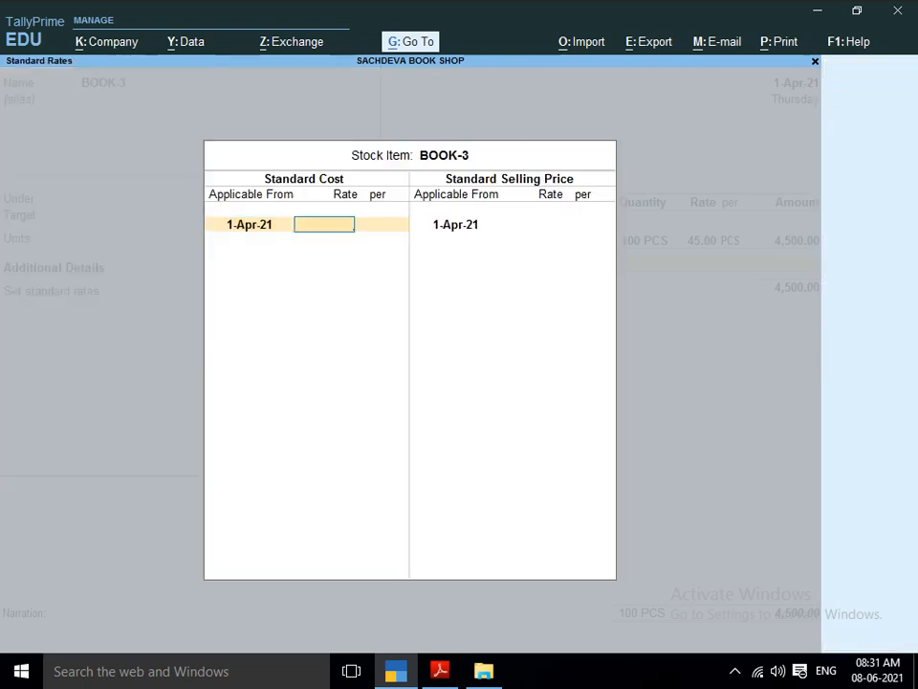
text(45)
key(Return)
key(Return)
key(Return)
key(Return)
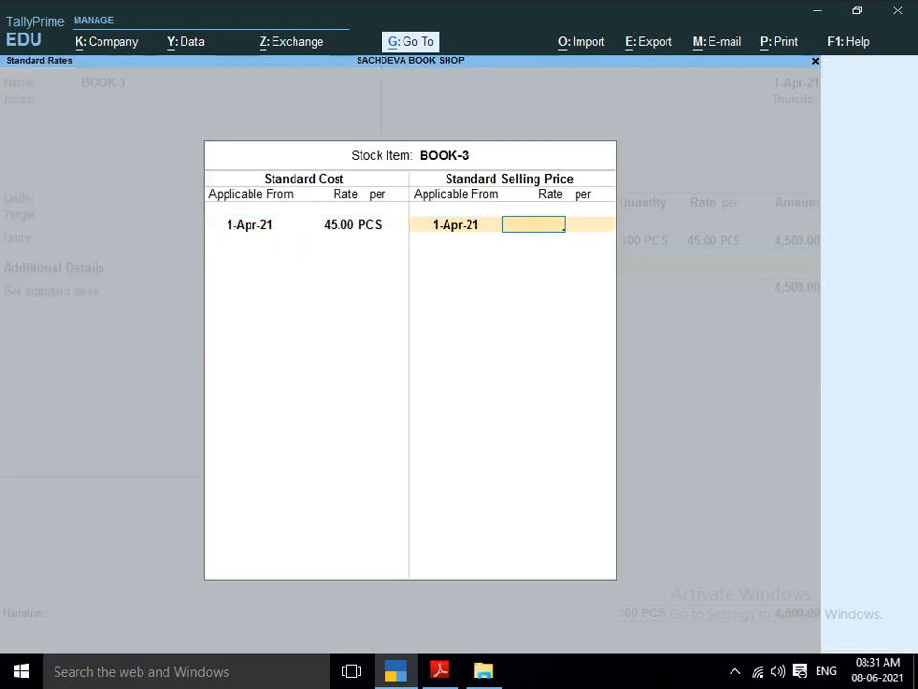
text(50)
key(Return)
Save BOOK-3 and enter its line in the purchase voucher with a quantity of 200 PCS at a rate of 45.
key(Return)
key(Return)
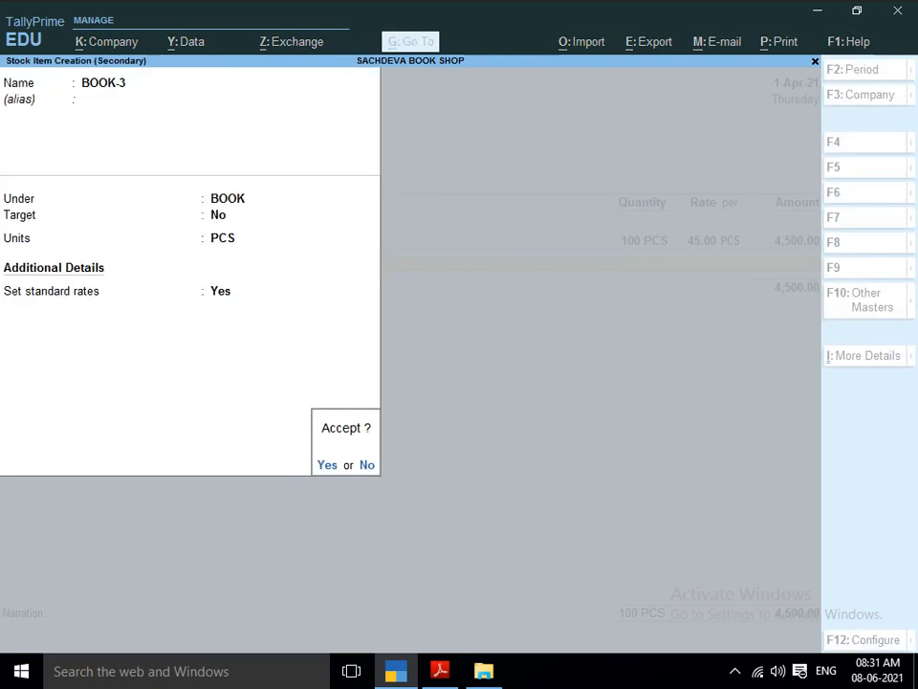
key(Return)
key(Return)
key(alt+Tab)
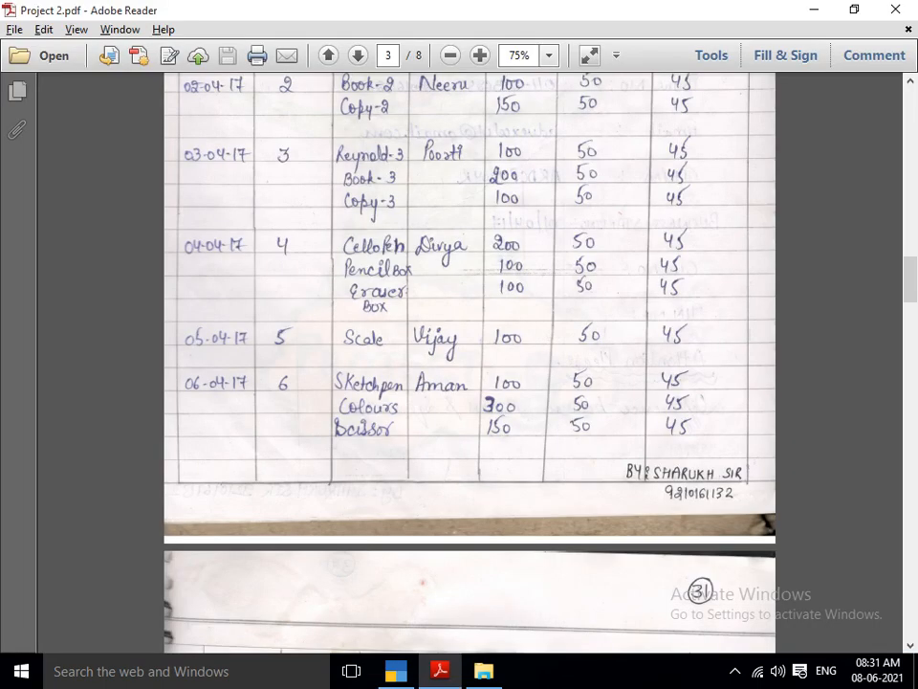
key(alt+Tab)
text(200)
key(Return)
key(Return)
key(Return)
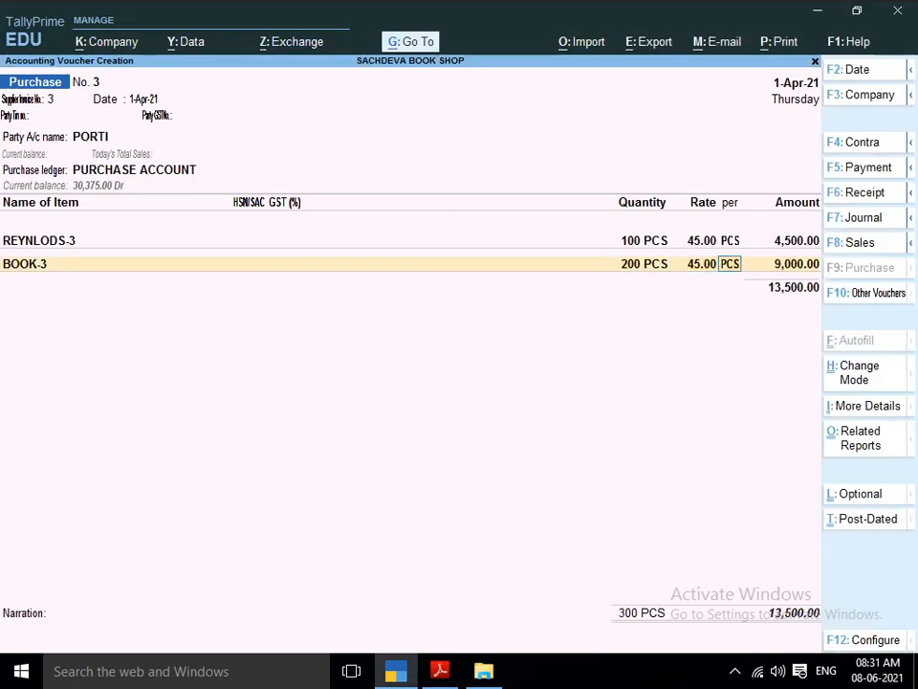
key(Return)
Start a new stock item named COPY-3, as listed in the project PDF, without an alias.
key(alt+c)
key(alt+Tab)
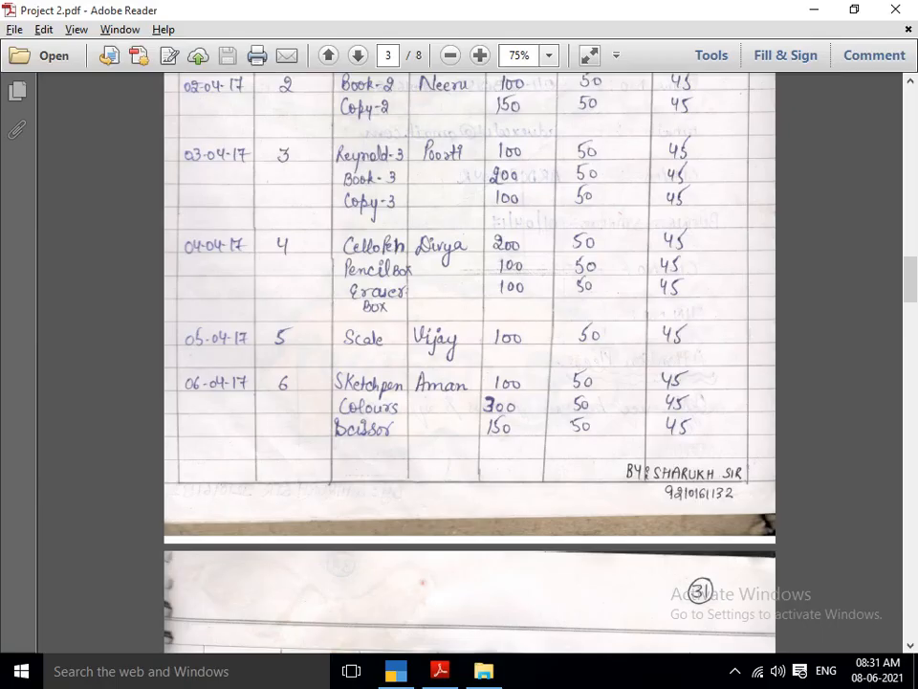
key(alt+Tab)
text(C)
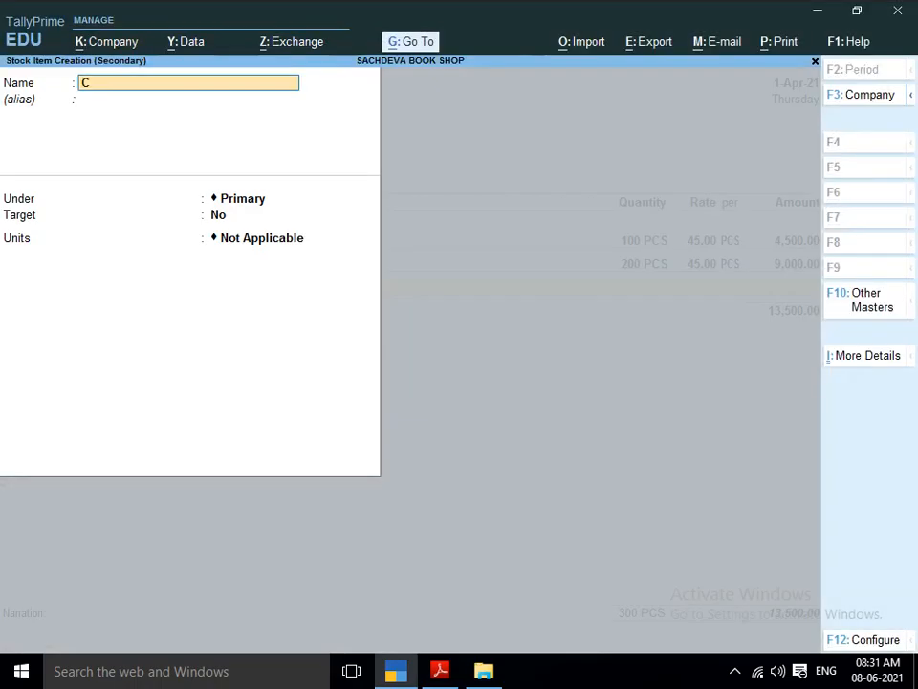
text(OPY)
key(alt+Tab)
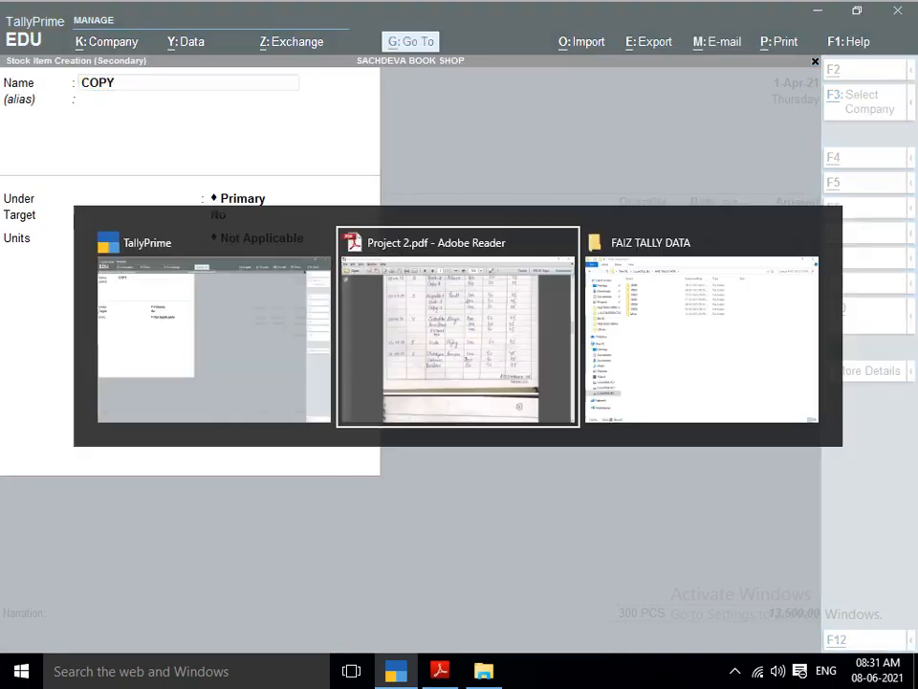
key(alt+Tab)
text(-)
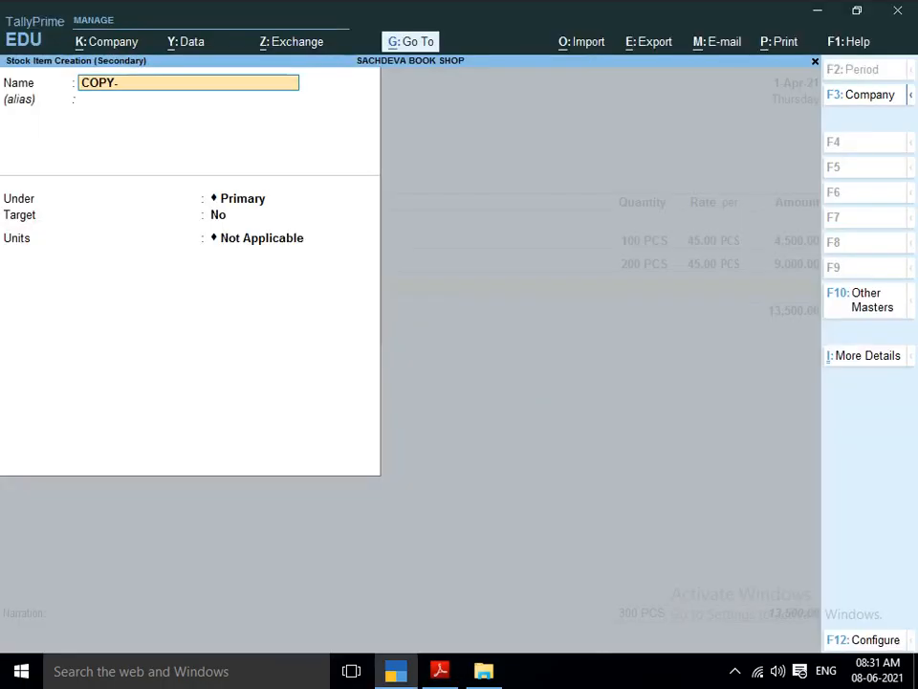
text(3)
key(Return)
key(Return)
key(Return)
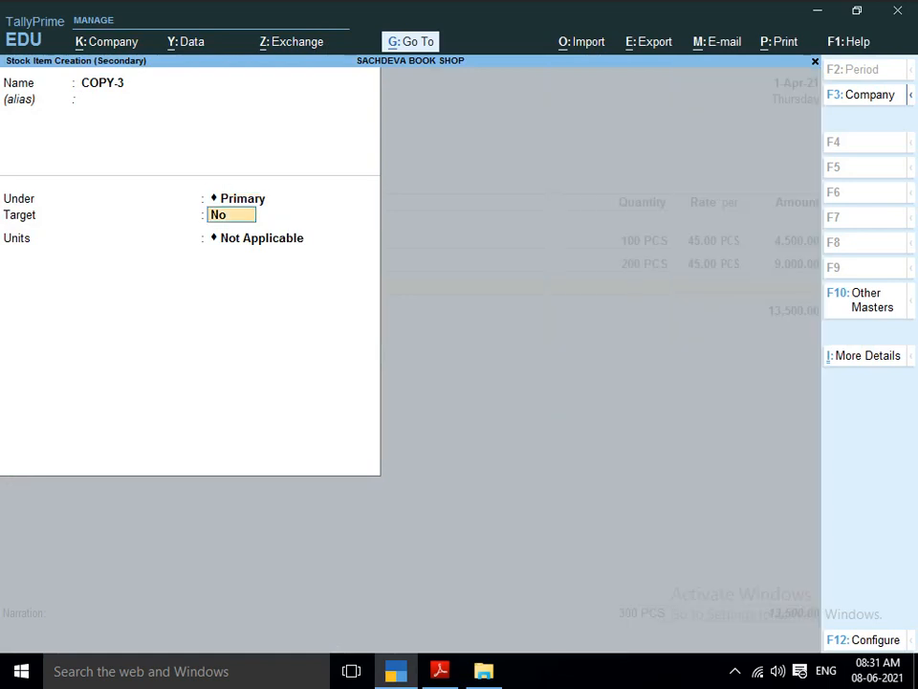
Place COPY-3 under the COPY group with unit PCS and enable standard rates for it.
key(BackSpace)
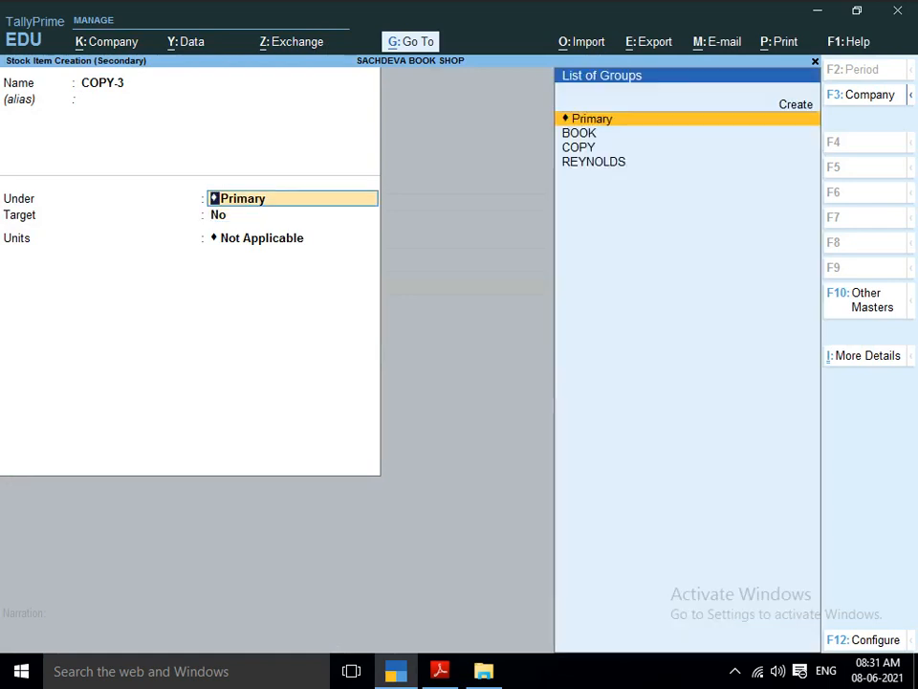
text(C)
key(Return)
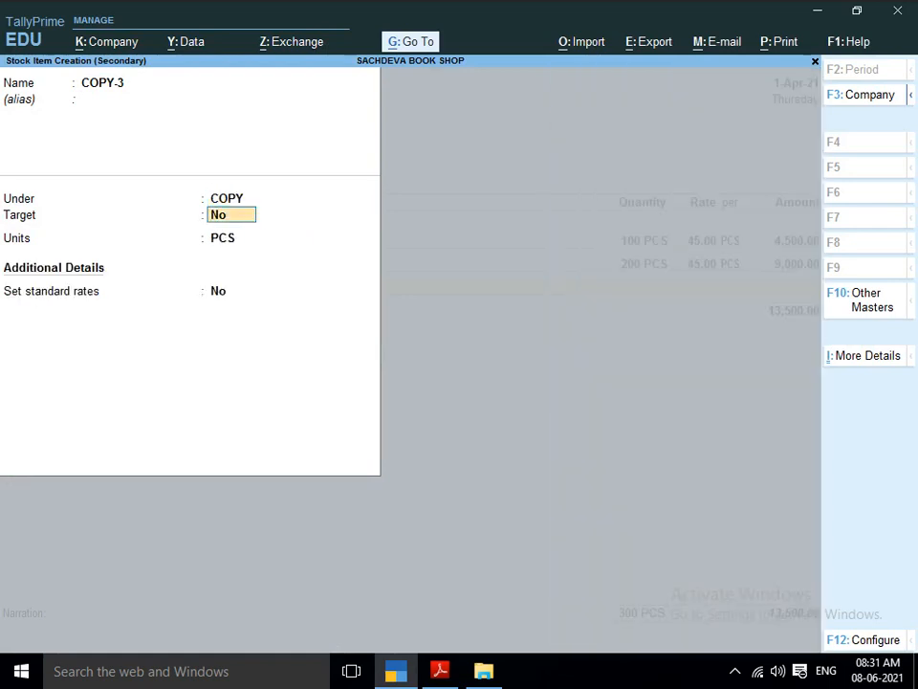
key(Return)
key(Return)
text(Y)
Enter a standard cost of 45 and a selling price of 50 for COPY-3 from 1-Apr-21 and save the item.
key(Return)
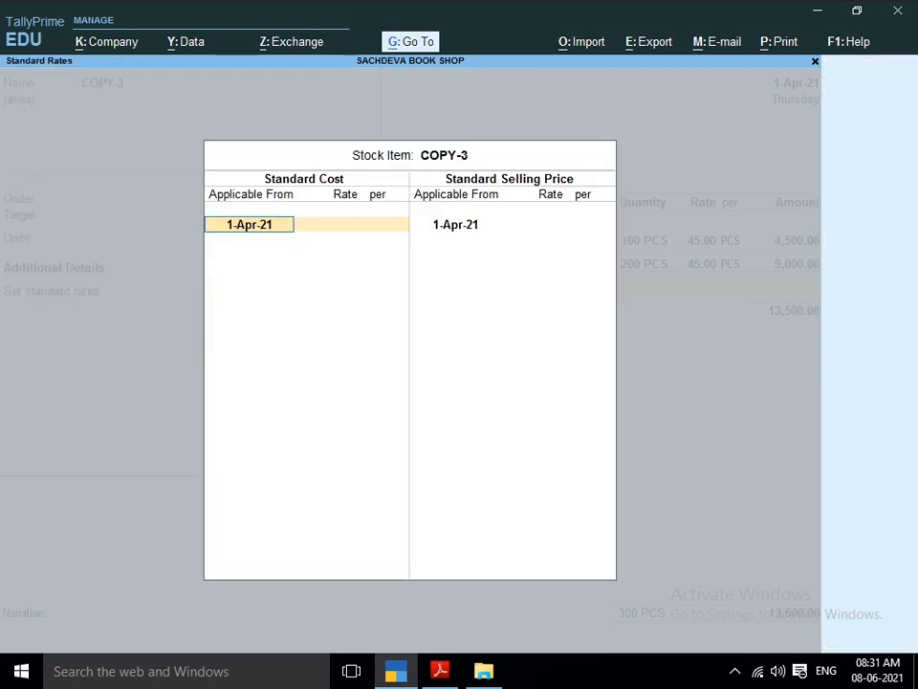
key(Return)
text(45)
key(Return)
key(Return)
key(Return)
text(50)
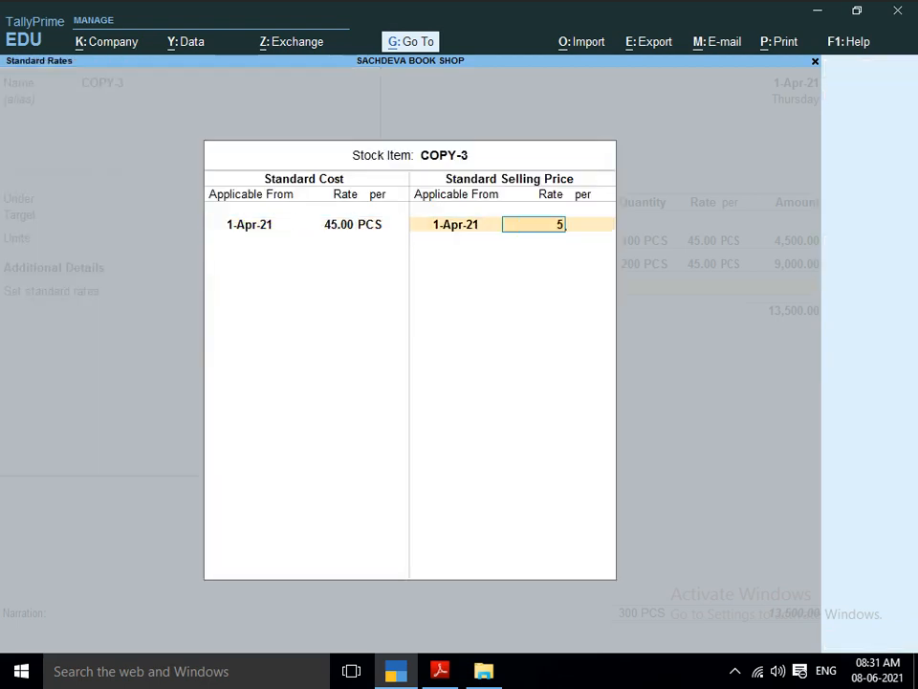
key(Return)
key(Return)
Enter the COPY-3 line with a quantity of 100 PCS at a rate of 45 and save the purchase voucher.
key(Return)
key(Return)
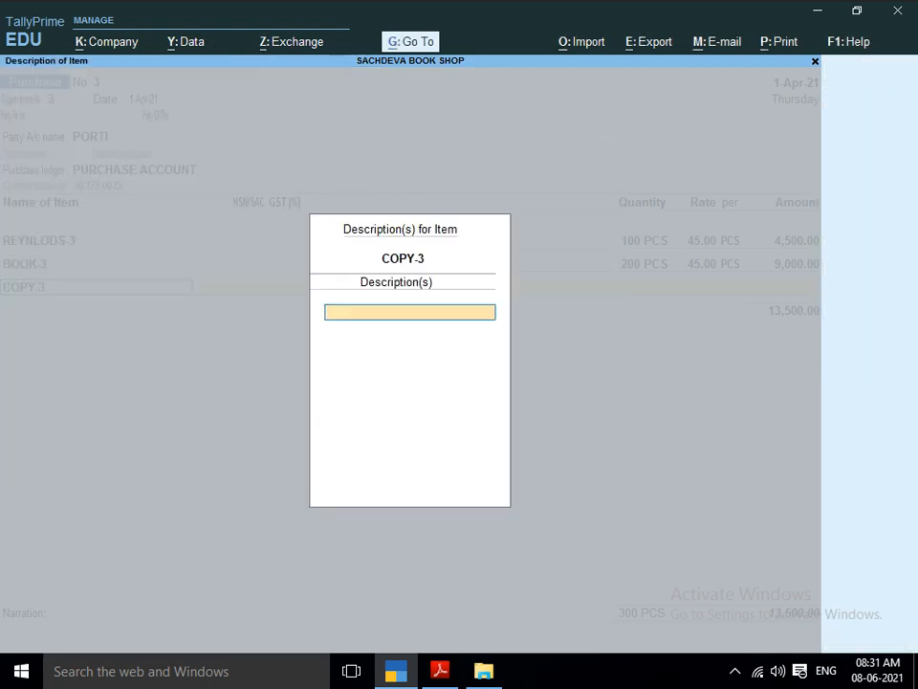
key(Return)
key(alt+Tab)
key(alt+Tab)
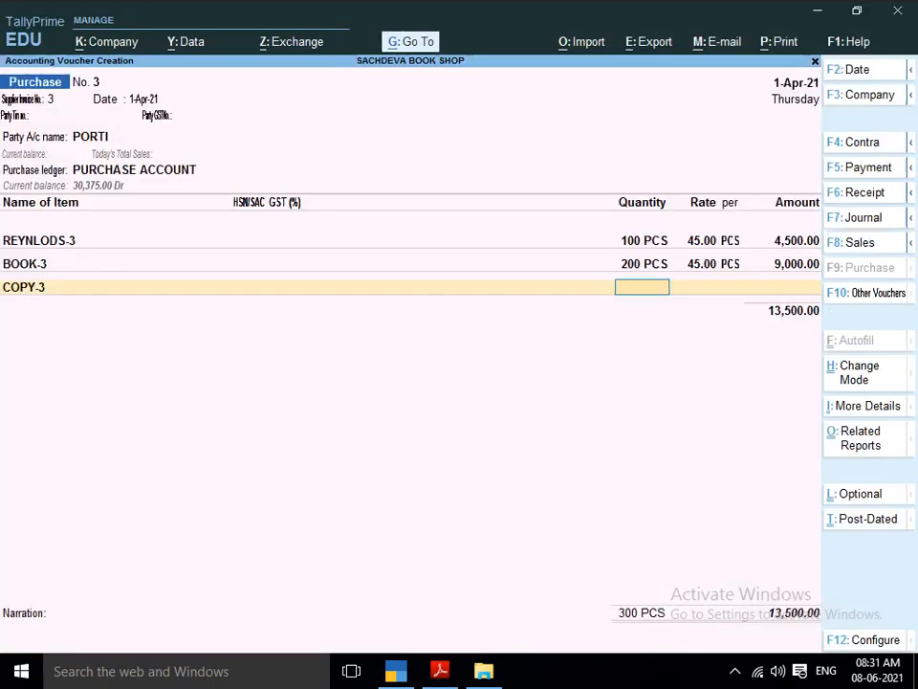
text(100)
key(Return)
key(Return)
key(Return)
key(Return)
key(Return)
key(Return)
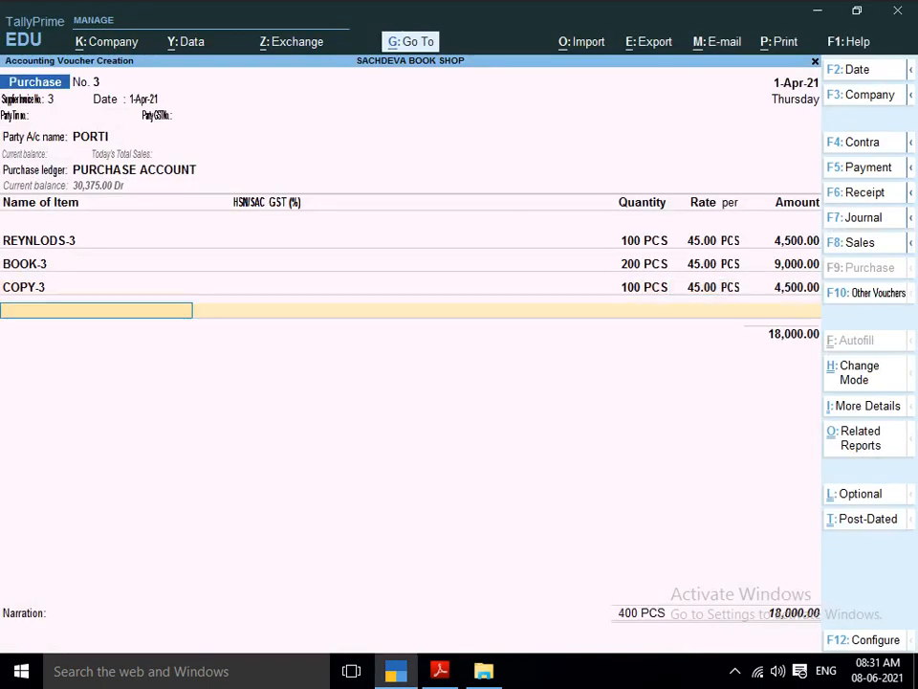
key(Return)
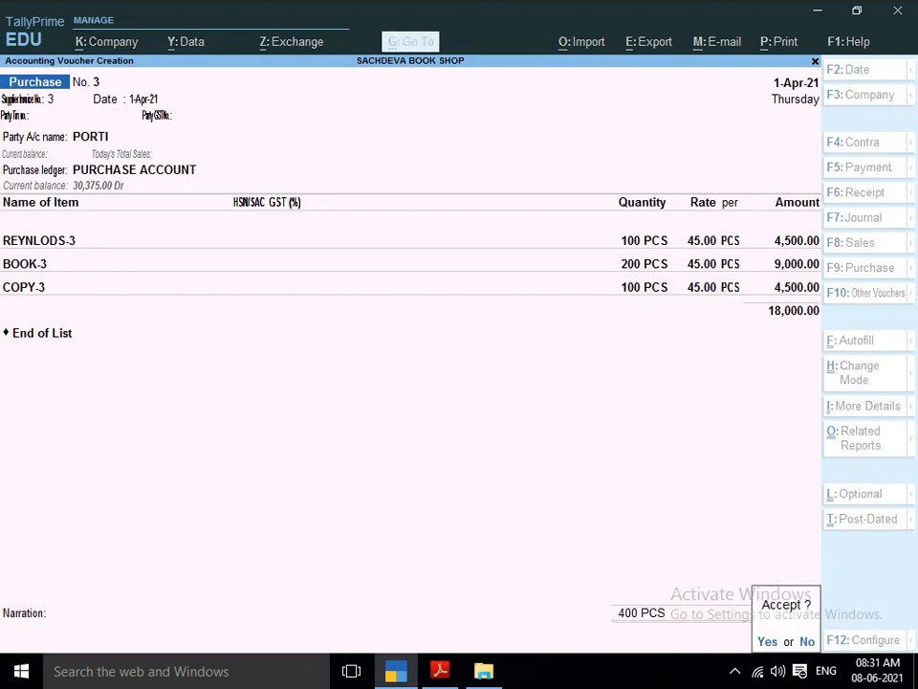
key(Return)
Look through the remaining purchase entries in the project PDF and examine the SALES table.
key(alt+Tab)
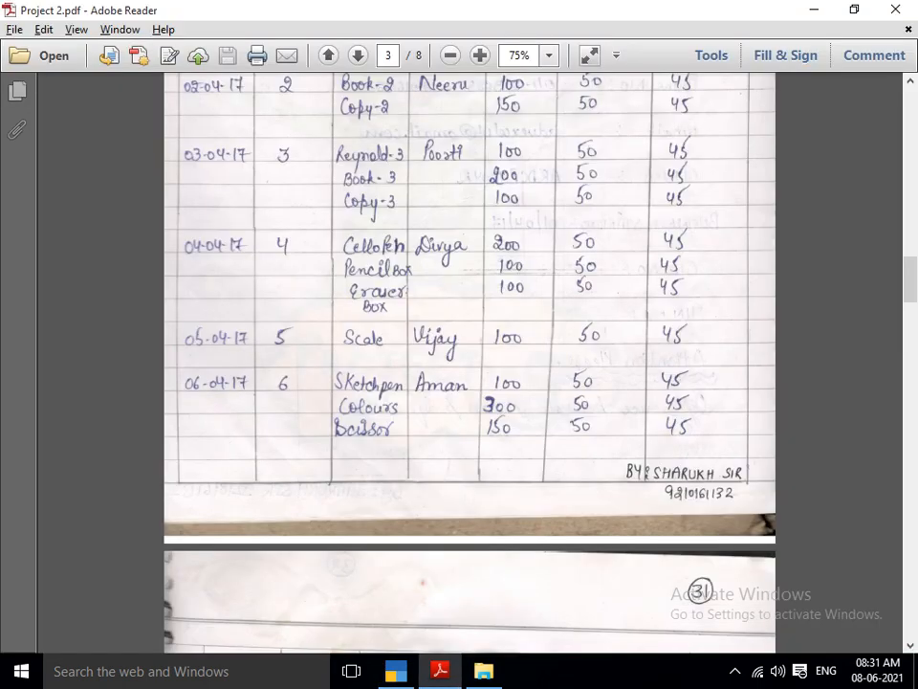
scroll(469, 363, down, 2)
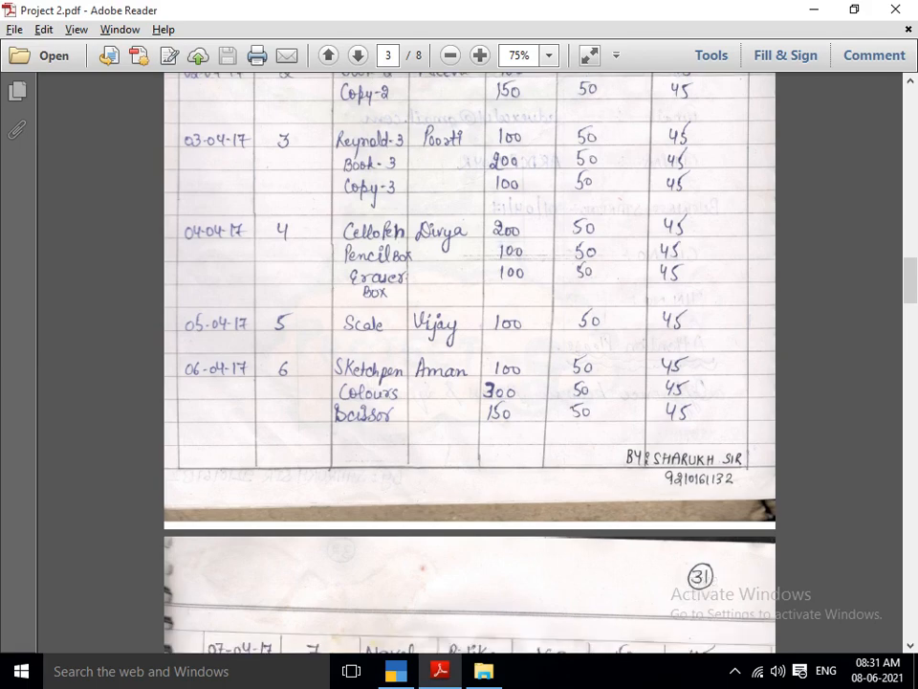
scroll(468, 364, down, 5)
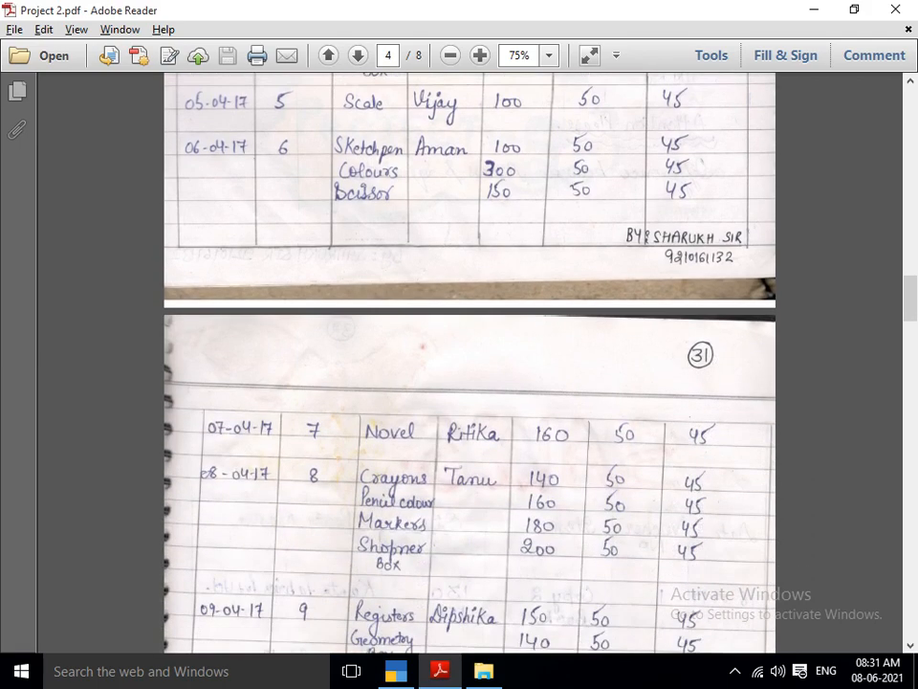
scroll(469, 364, down, 18)
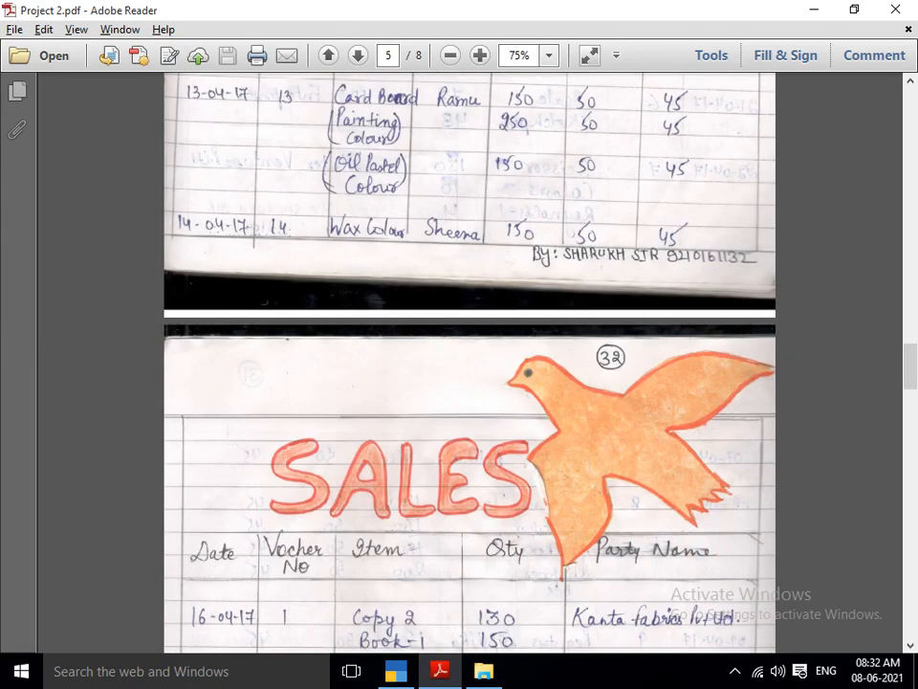
scroll(468, 364, down, 3)
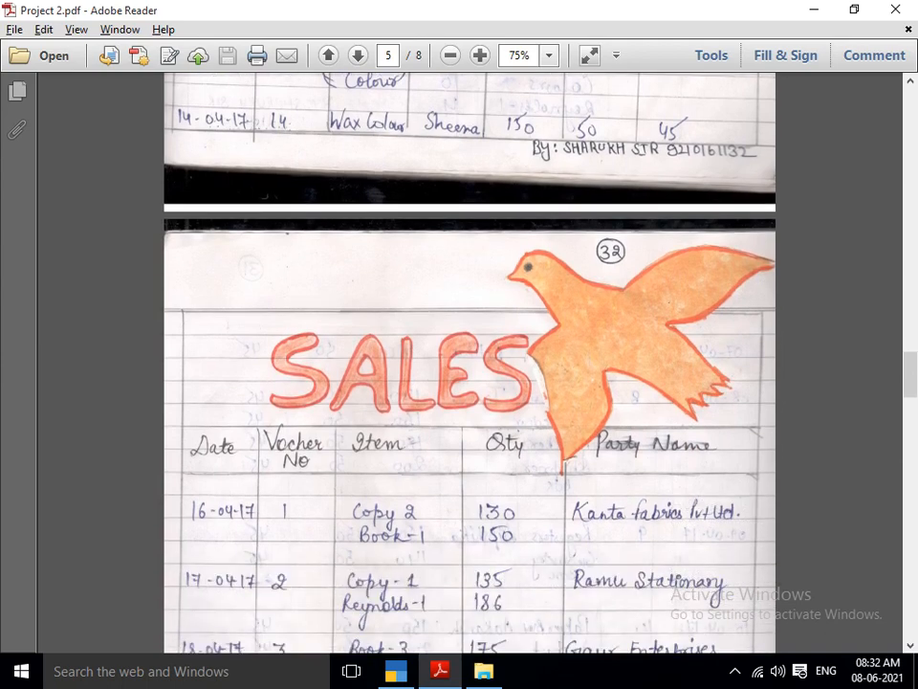
scroll(469, 363, down, 3)
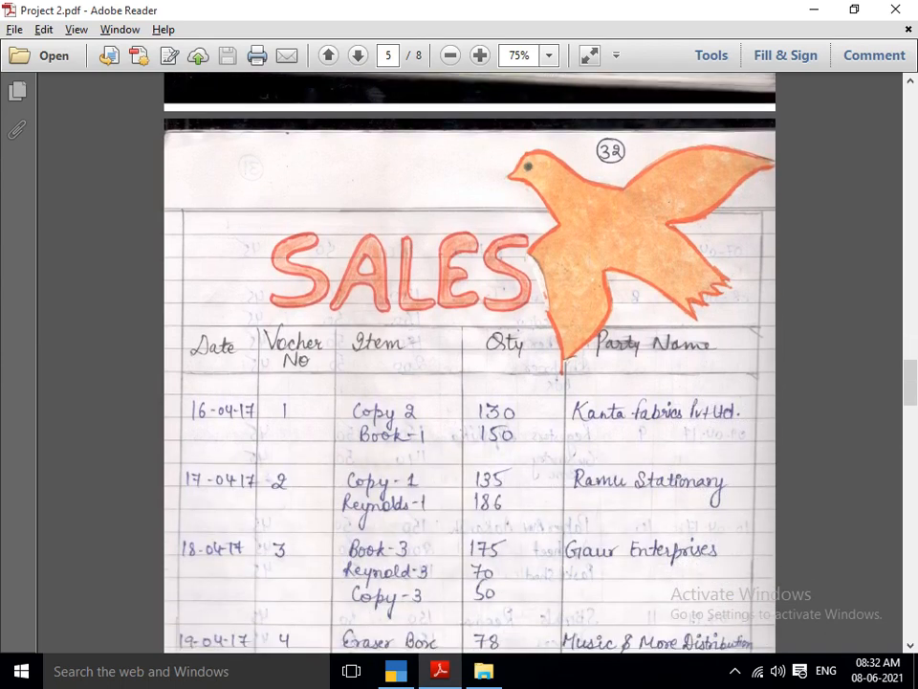
scroll(468, 363, down, 1)
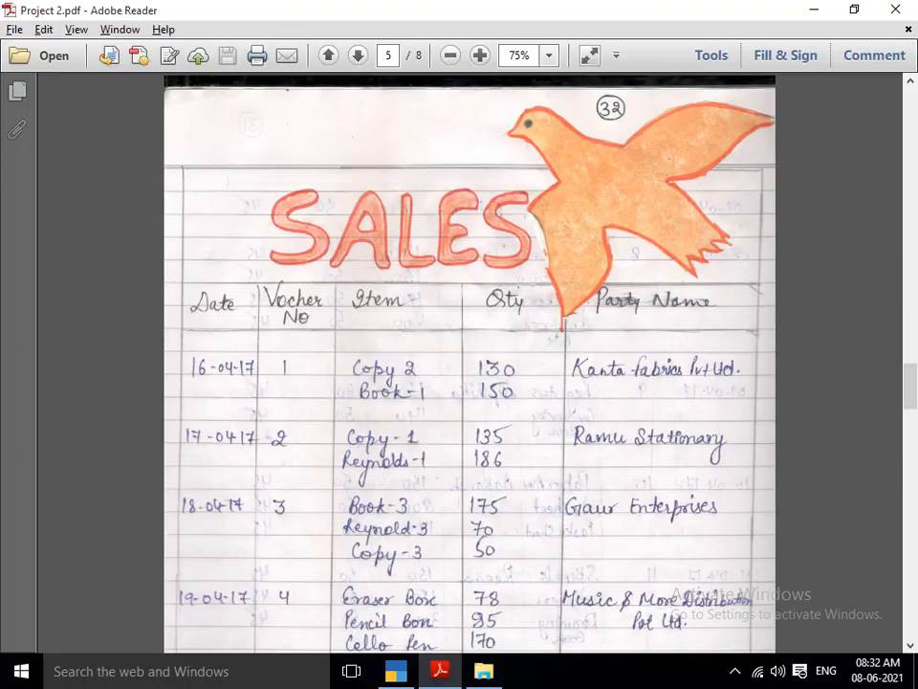
Switch back to TallyPrime and start a sales voucher dated 1-Apr-21.
key(alt+Tab)
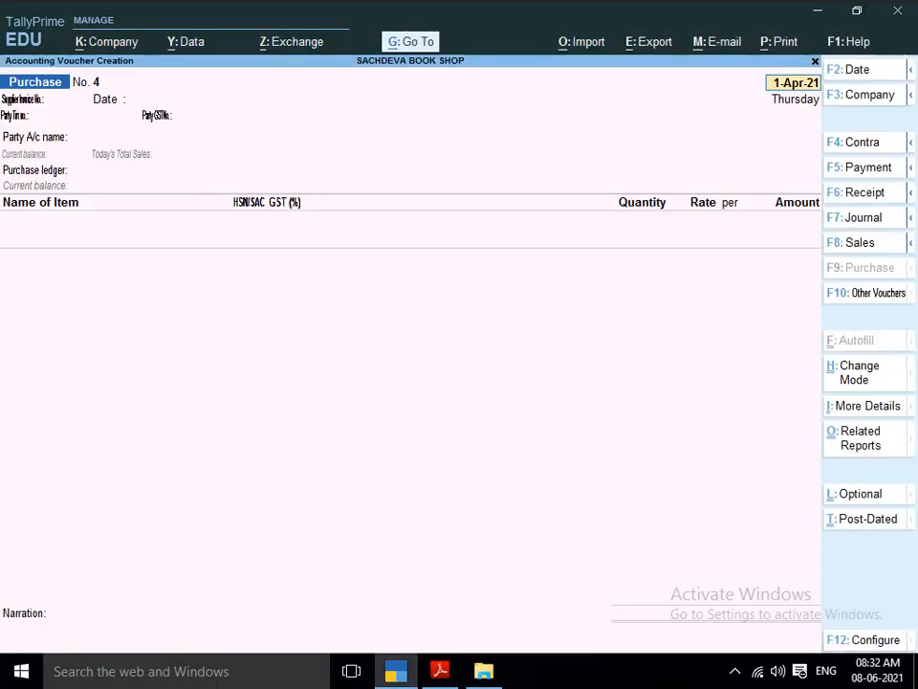
key(F8)
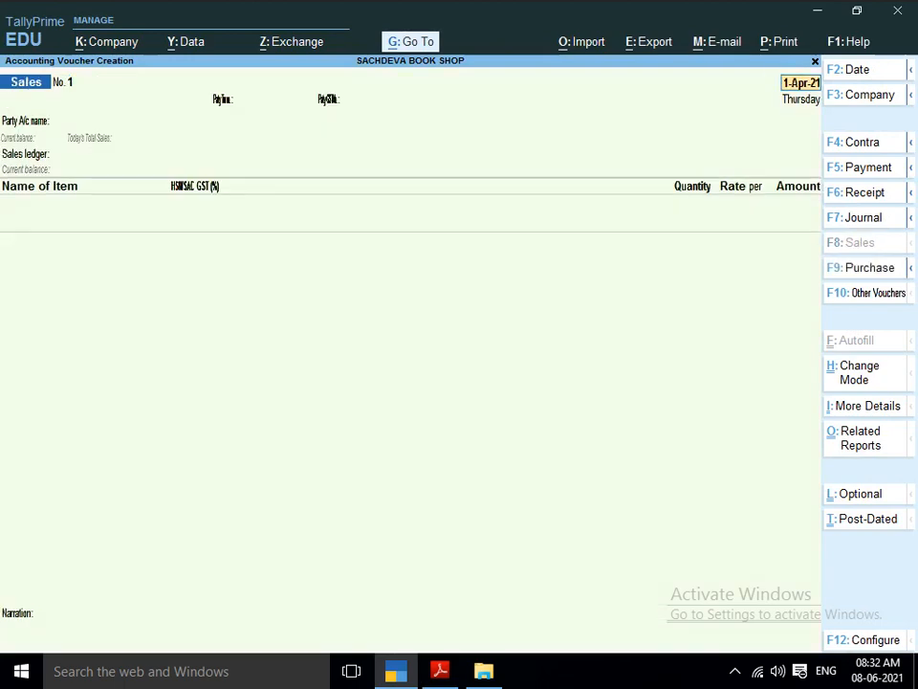
key(Return)
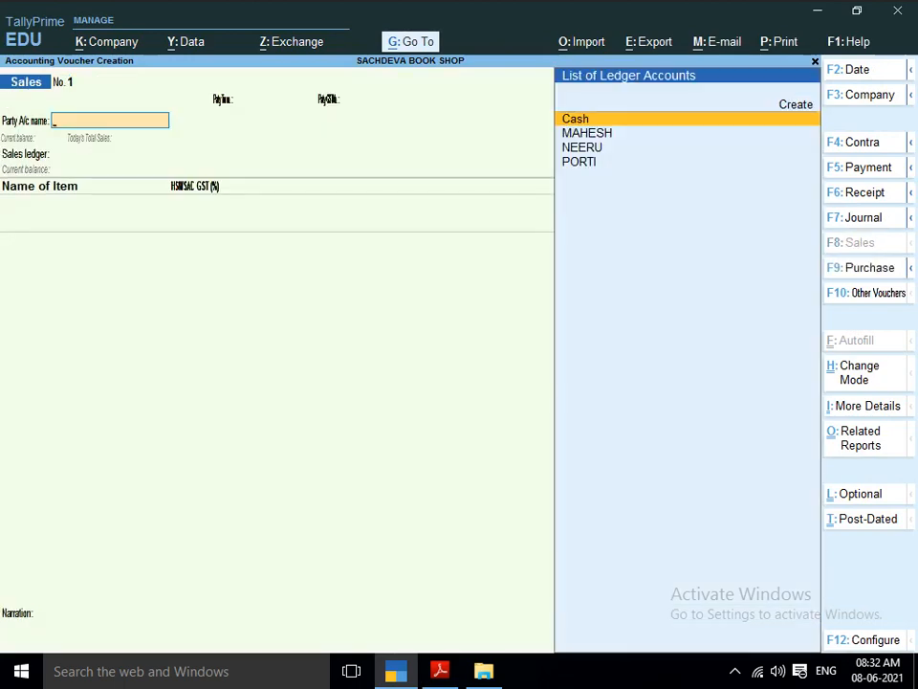
Create a party ledger named KANTA FABRICS PVT LTD from the first sales entry in the project PDF, without an alias.
key(alt+Tab)
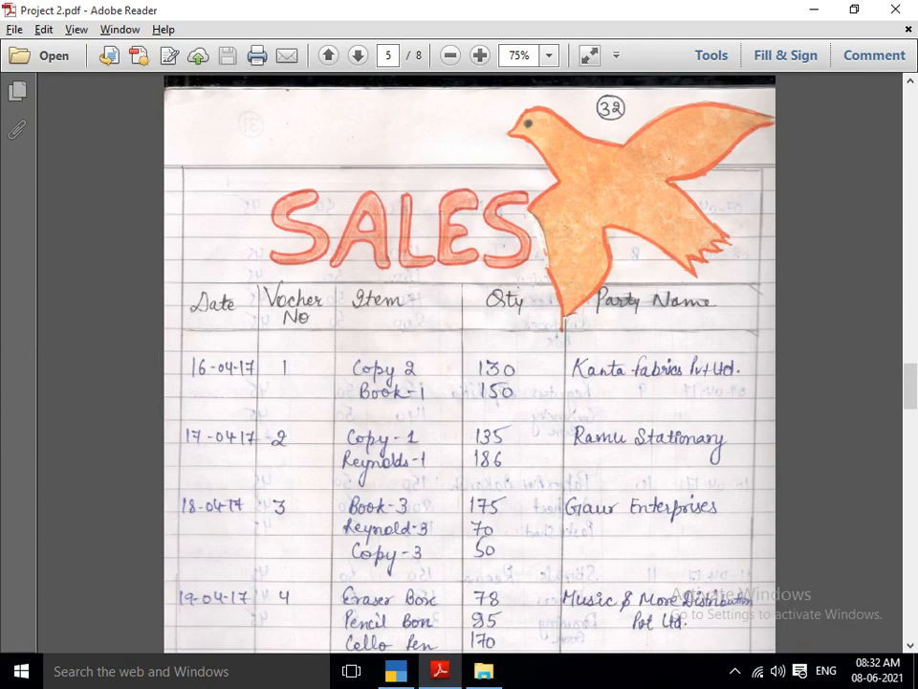
key(alt+Tab)
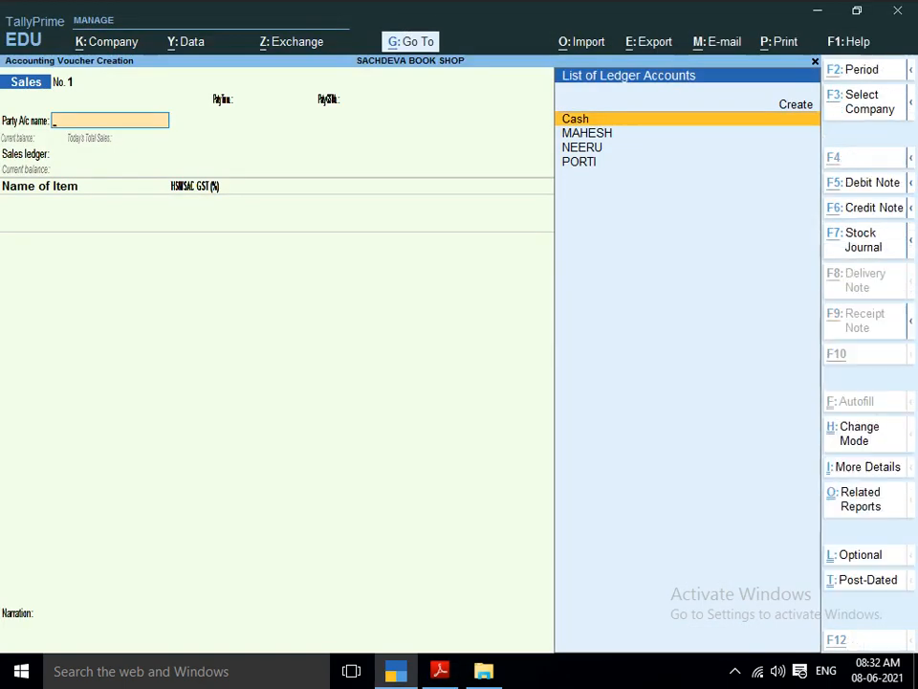
key(alt+c)
text(K)
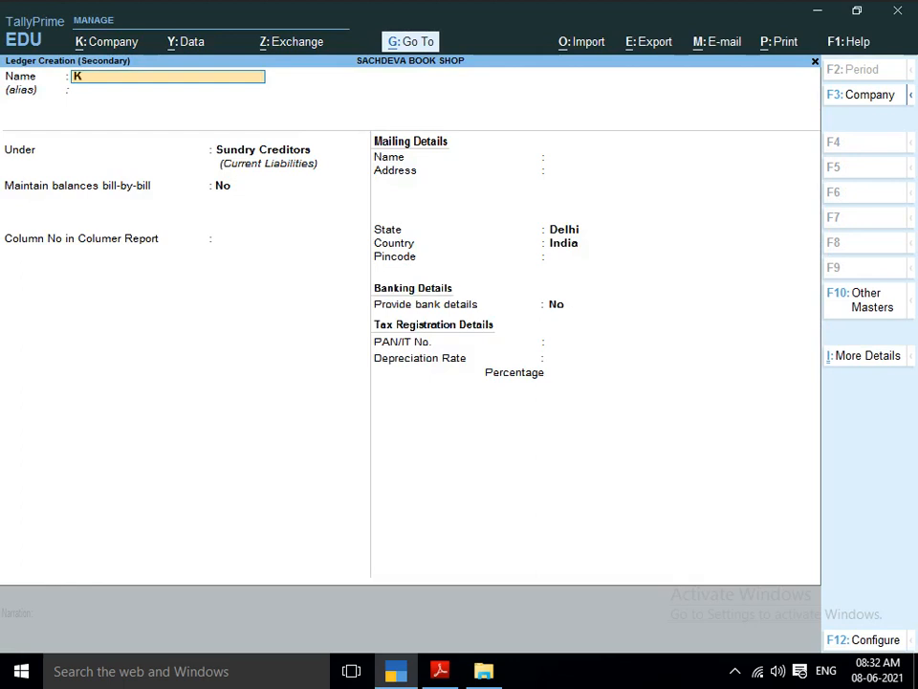
text(ANTA FABRICS PVT LTD)
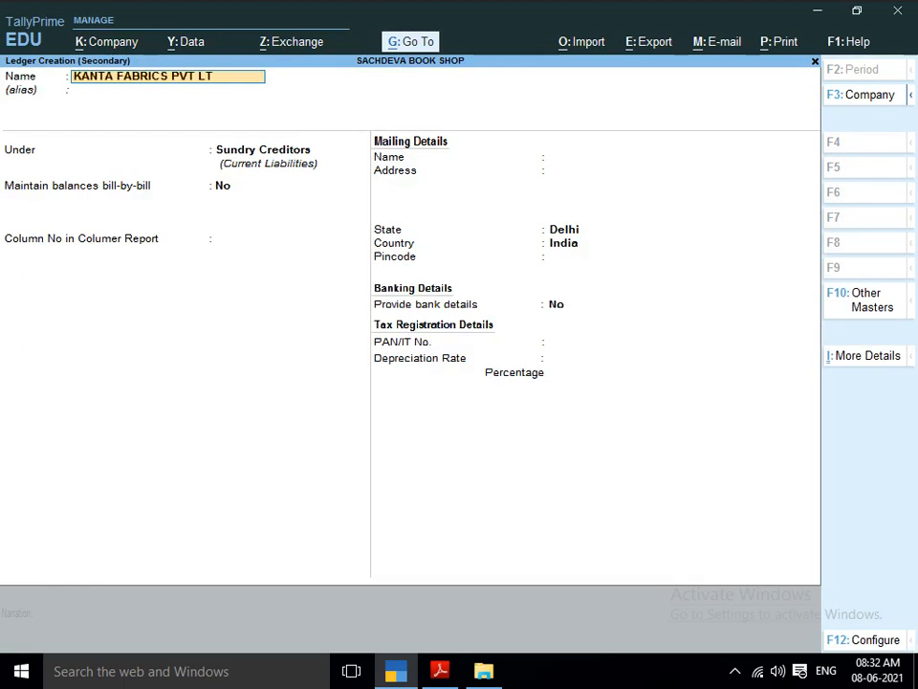
key(Return)
key(Return)
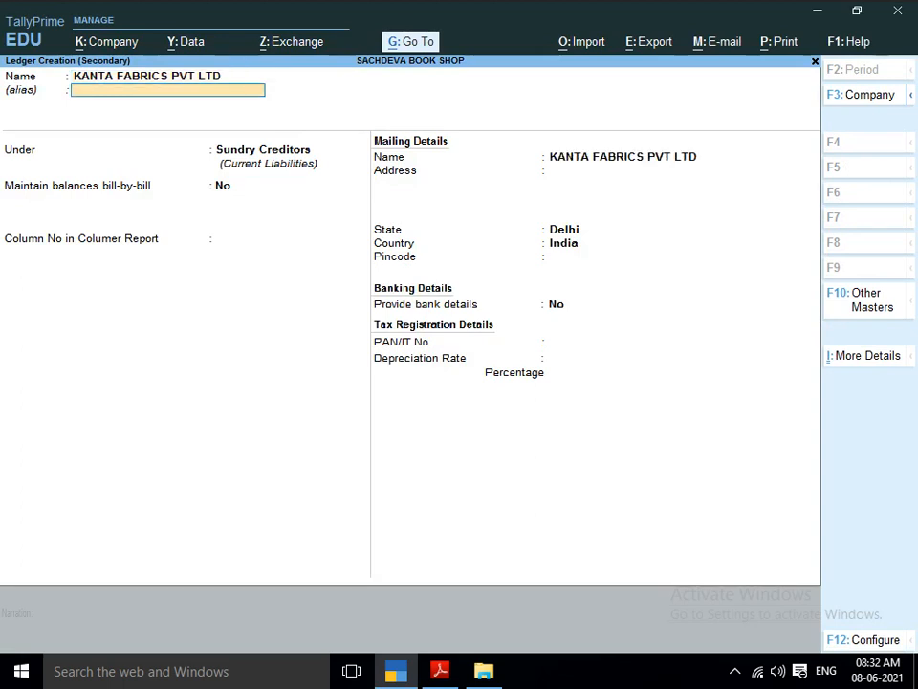
Place the KANTA FABRICS PVT LTD ledger under Sundry Debtors with bill-by-bill balances set to No and no credit control group.
text(SUN)
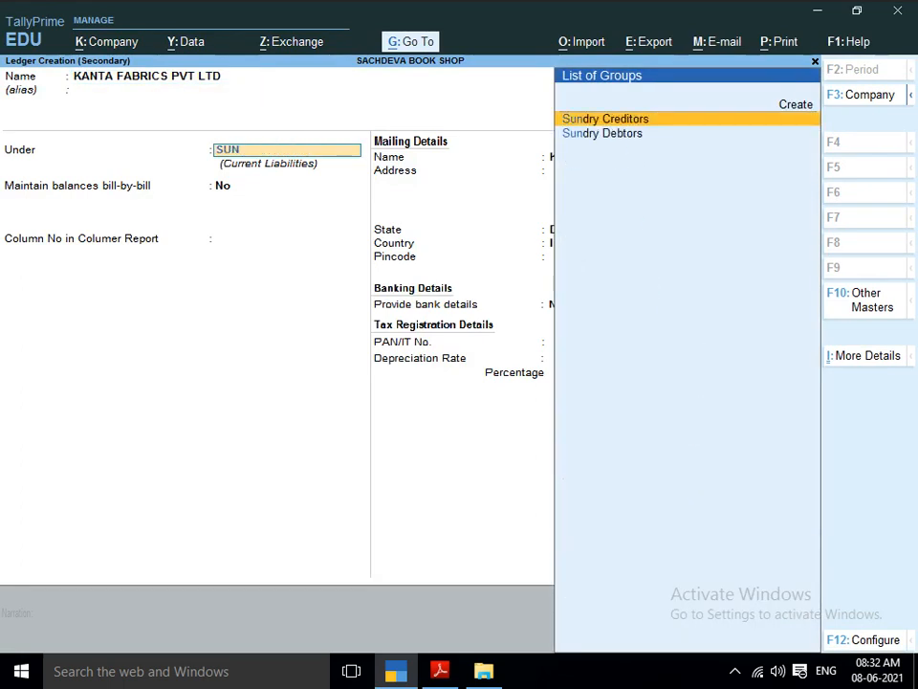
key(Down)
key(Return)
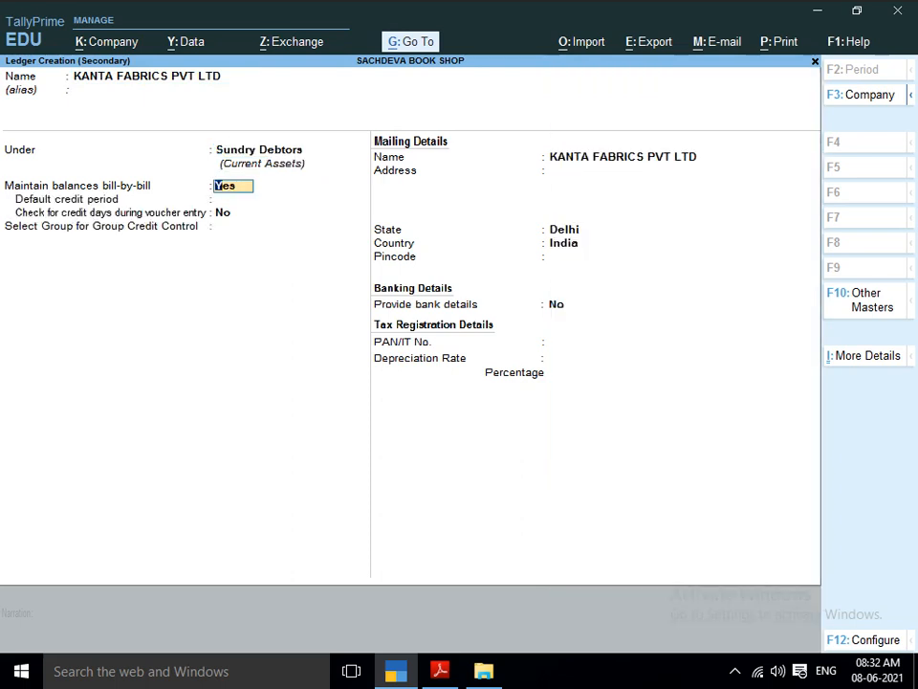
key(Return)
key(BackSpace)
text(N)
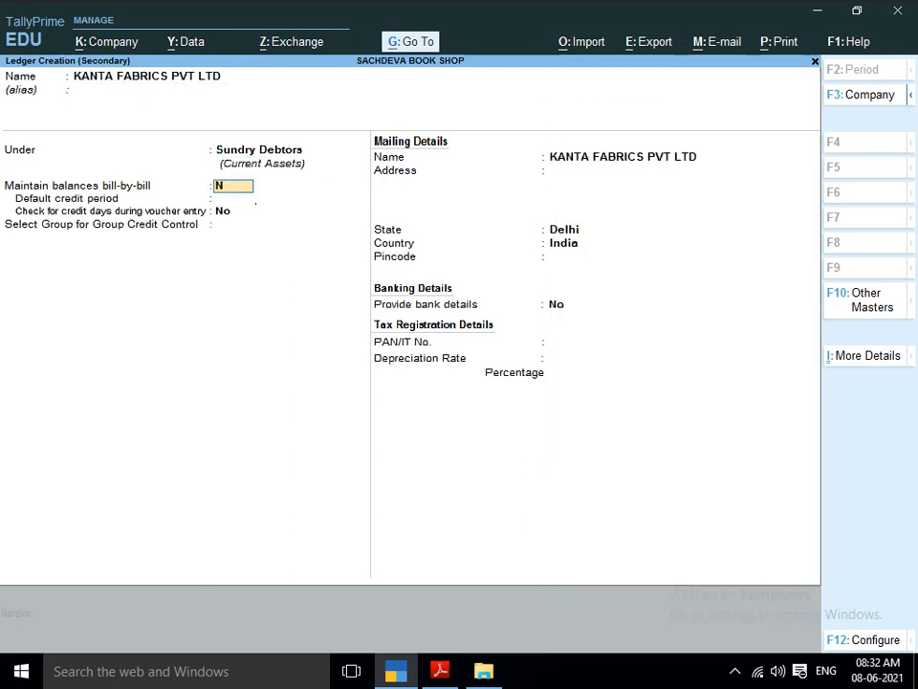
key(Return)
key(Return)
Keep Delhi and India in the ledger's mailing details, leave the pincode blank, and save it as the sales voucher's party.
key(Return)
key(Return)
key(Return)
key(Return)
key(Return)
key(Return)
key(Return)
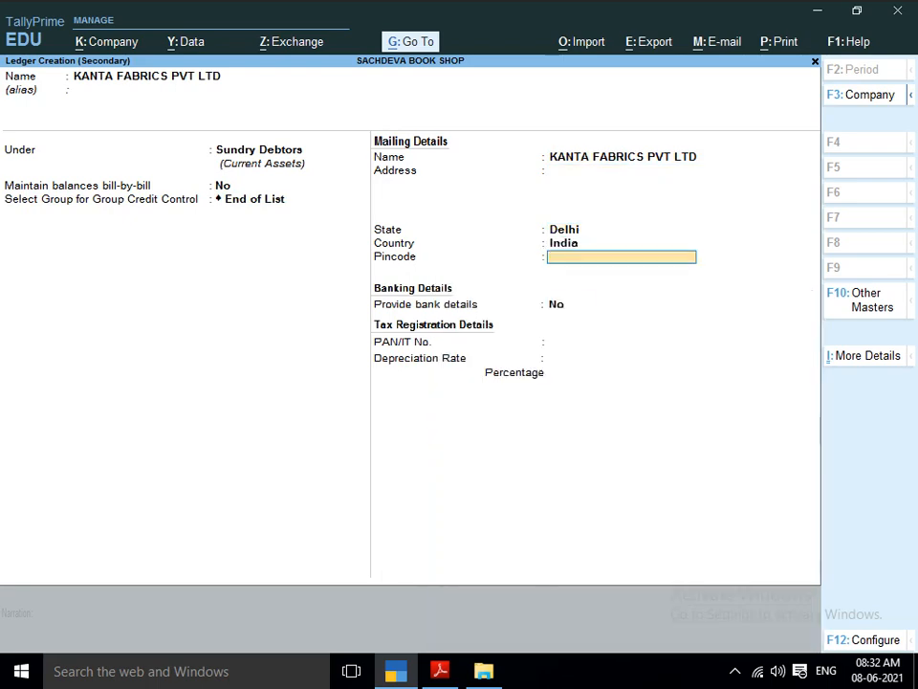
Accept the blank dispatch details and default party details, and choose SALE ACCOUNT as the voucher's sales ledger.
key(Return)
key(Return)
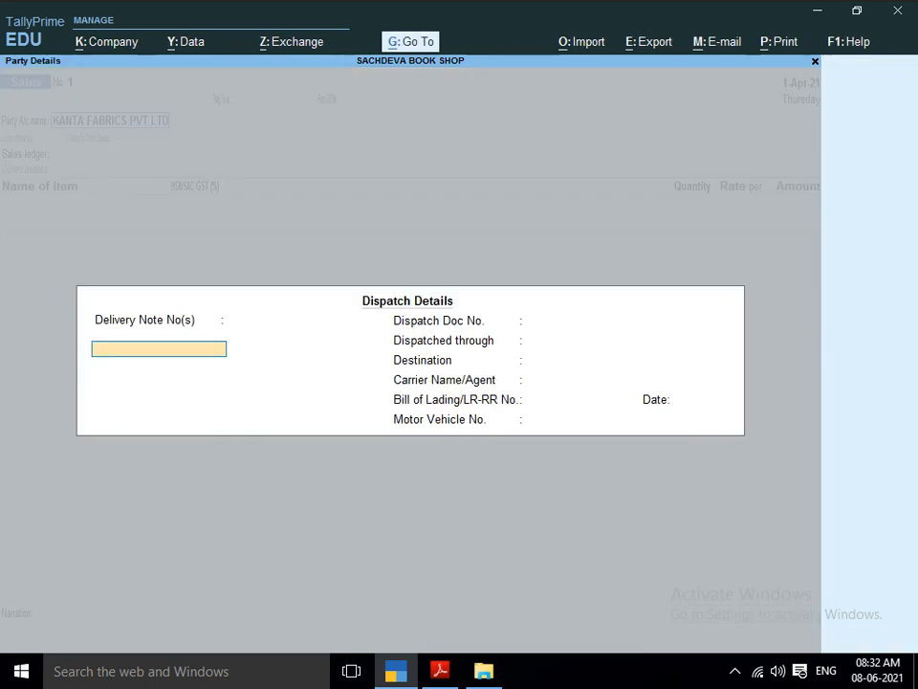
key(Return)
key(ctrl+a)
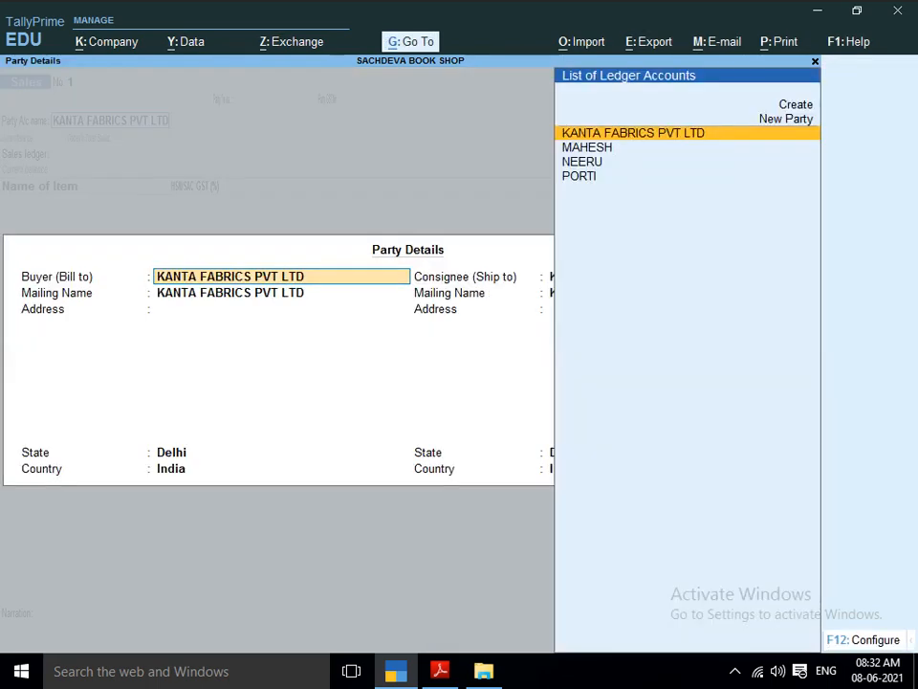
key(ctrl+a)
key(Return)
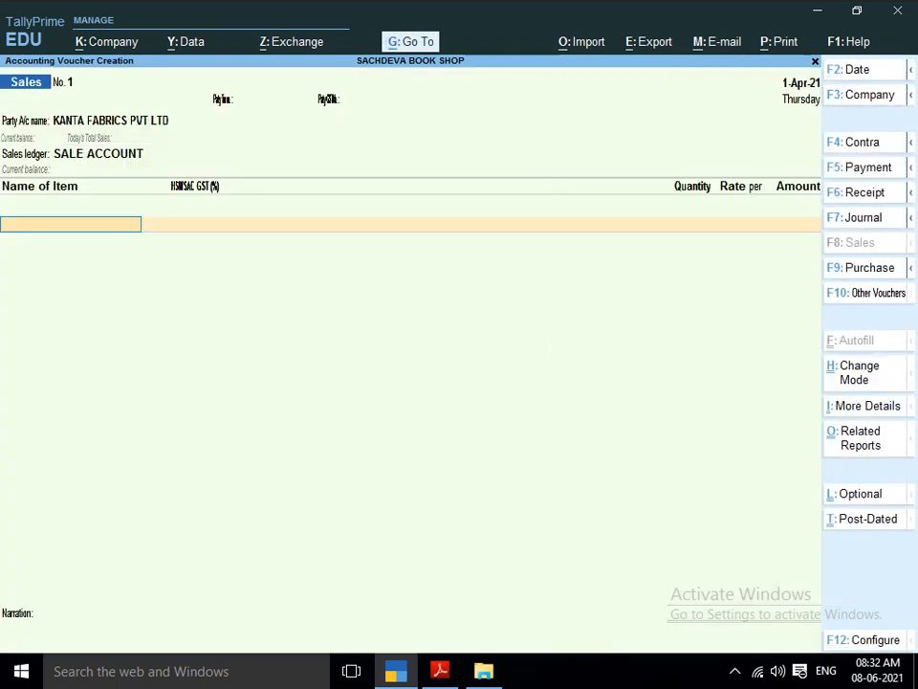
Add COPY-2 from the first sales entry in the project PDF as the voucher's first item, without a description.
key(alt+Tab)
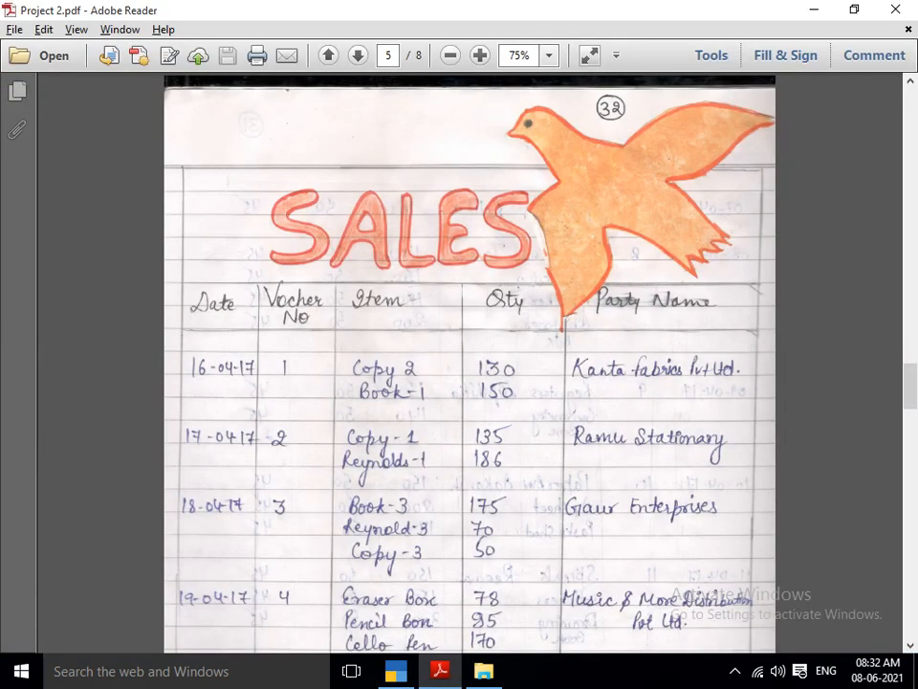
key(alt+Tab)
text(COPY)
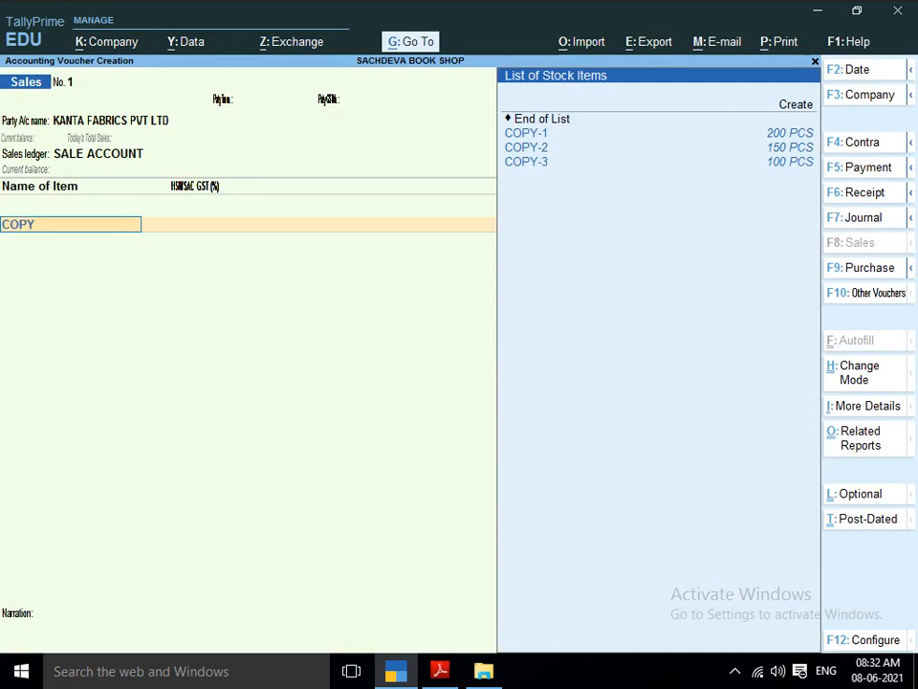
key(Down)
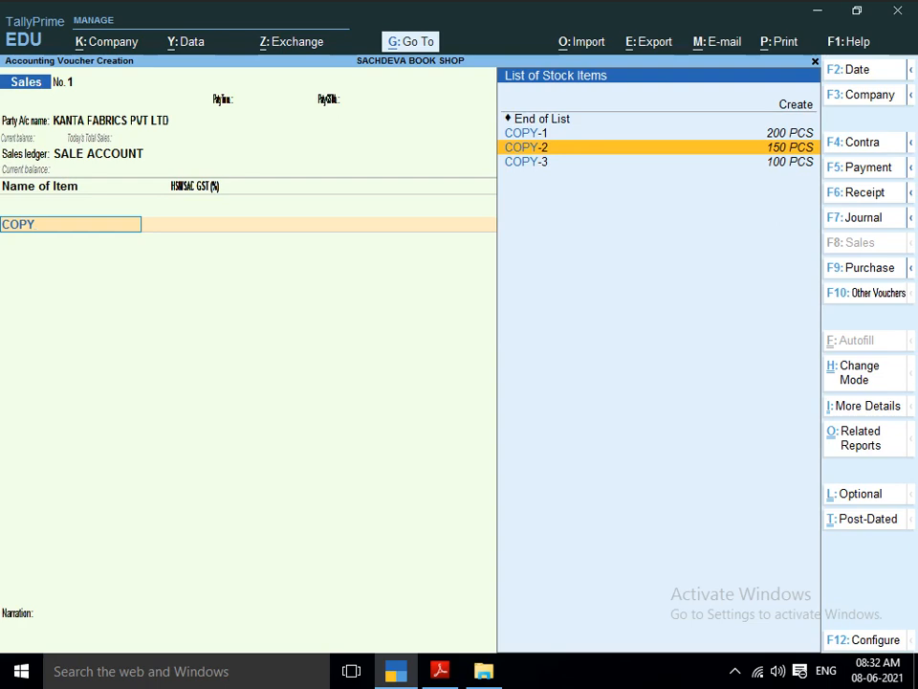
key(Return)
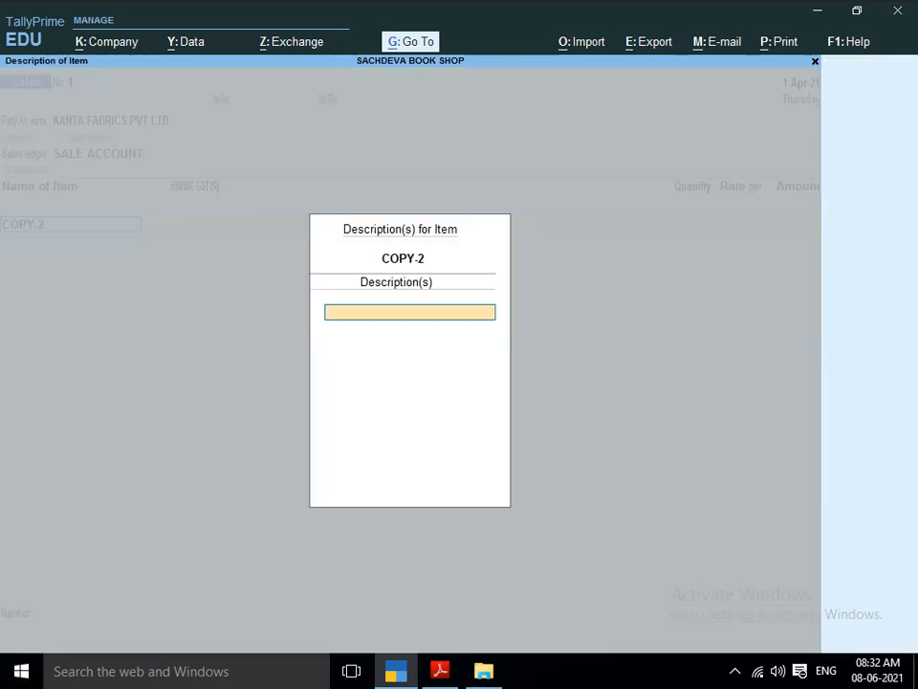
key(Return)
Enter the COPY-2 quantity from the PDF as 130 PCS at a rate of 50.00.
key(alt+Tab)
key(alt+Tab)
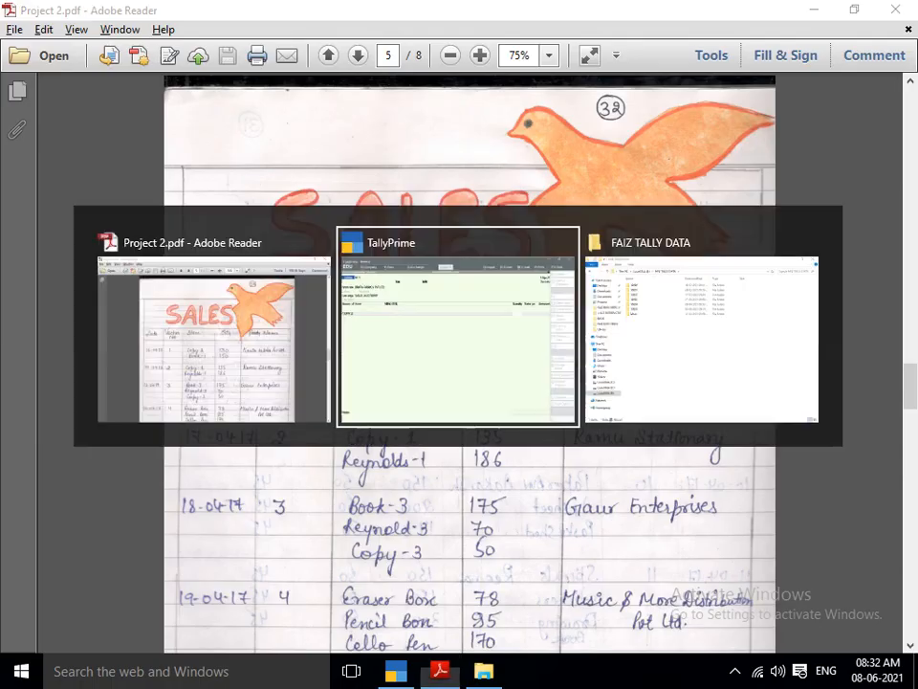
text(130)
key(Return)
key(Return)
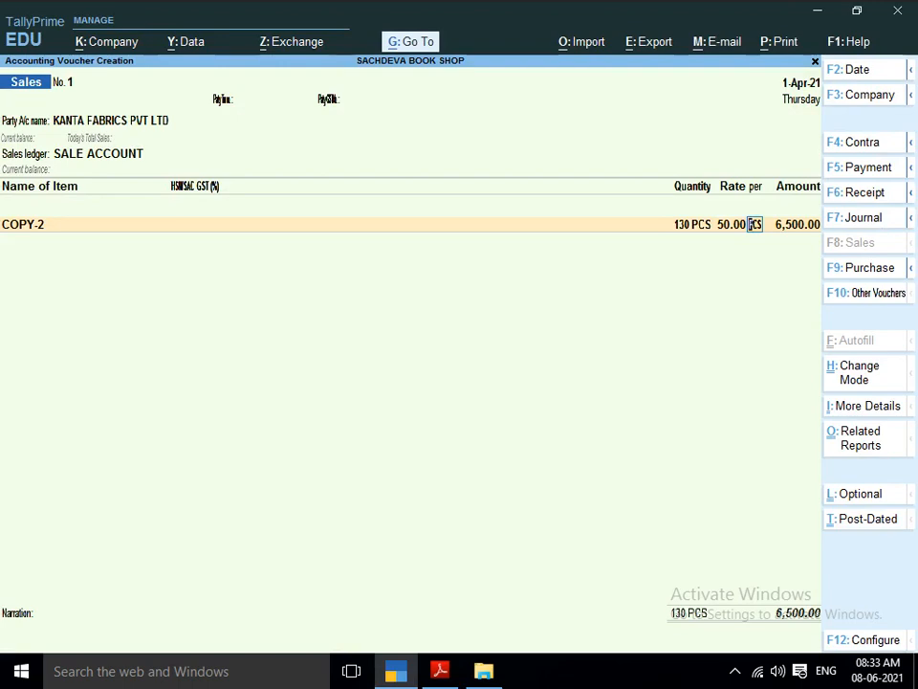
key(Return)
key(Return)
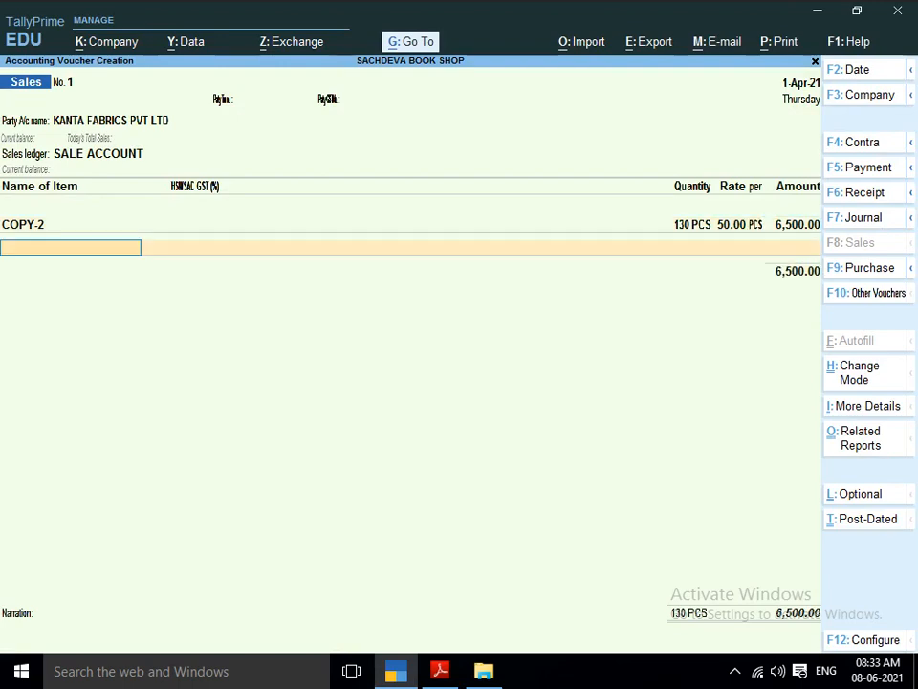
Add BOOK-1 from the same sales entry in the PDF as the second item, without a description.
key(alt+Tab)
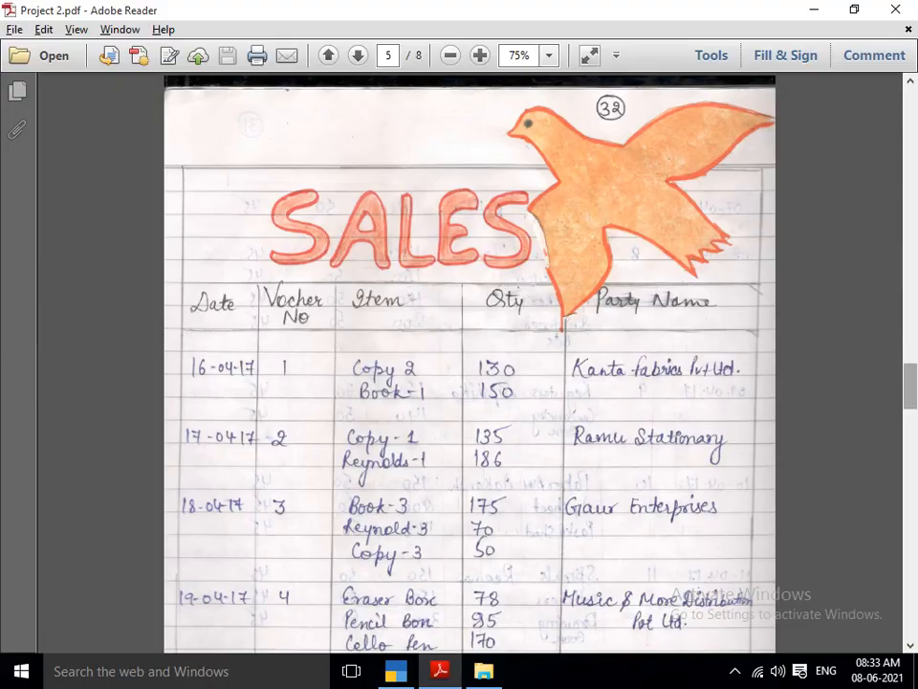
key(alt+Tab)
text(BOO)
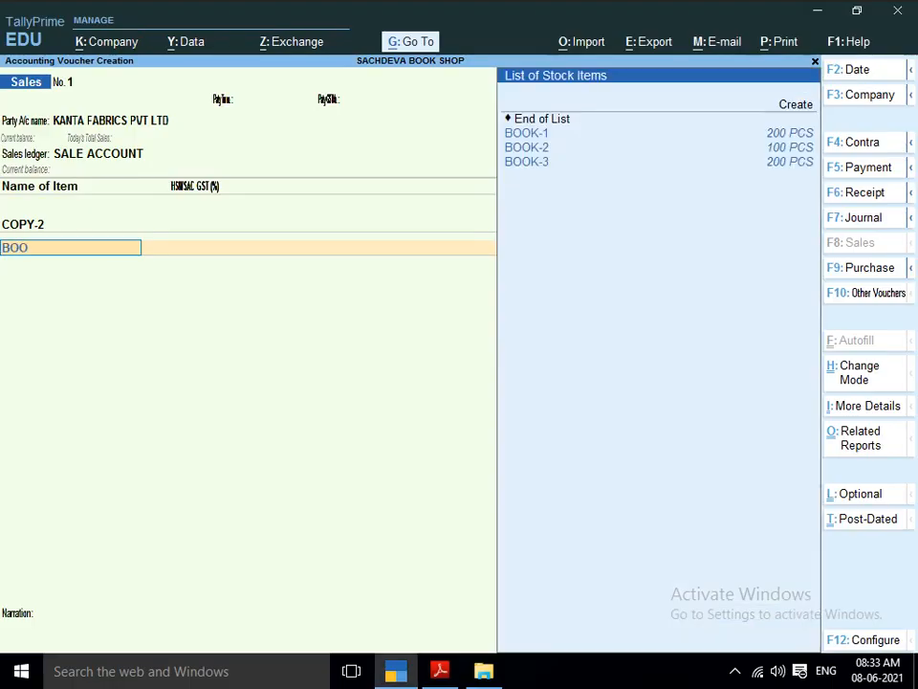
text(K)
key(Return)
Enter 150 PCS at a rate of 50.00 for BOOK-1, end the item list, and save the sales voucher.
key(Return)
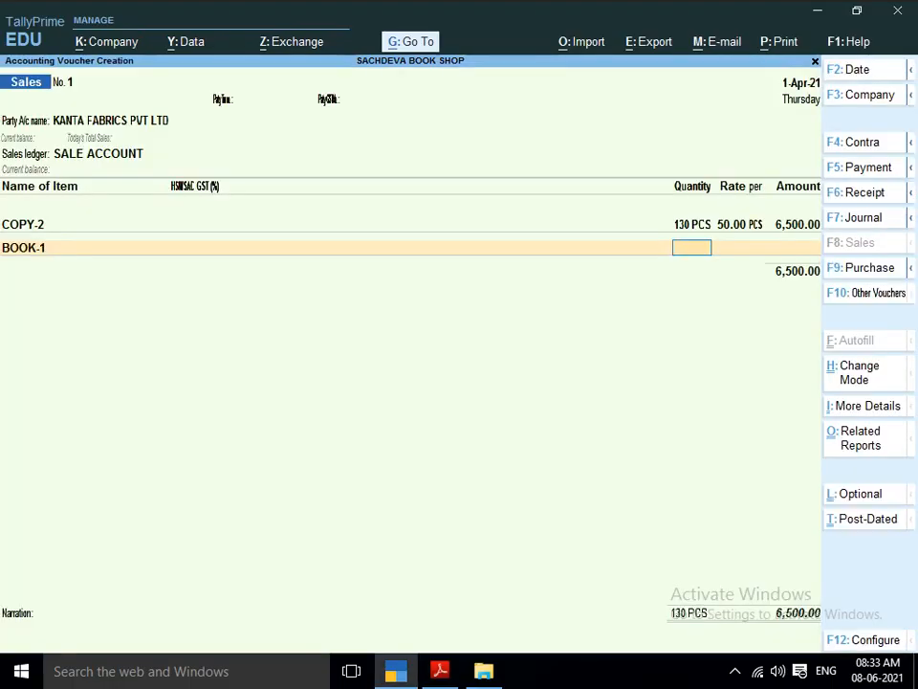
key(alt+Tab)
key(alt+Tab)
text(150)
key(Return)
key(Return)
key(Return)
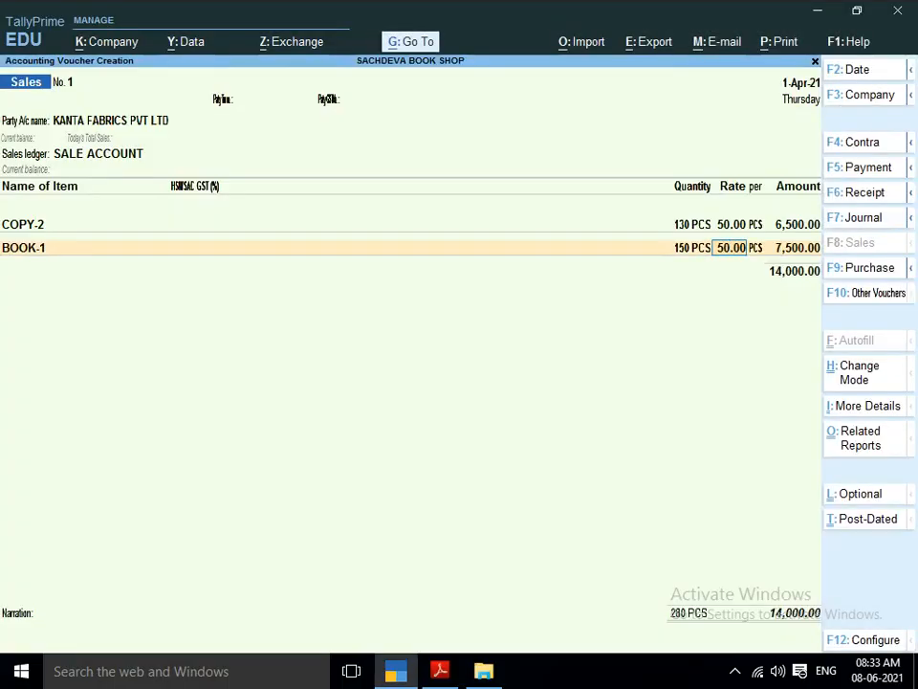
key(Return)
key(Return)
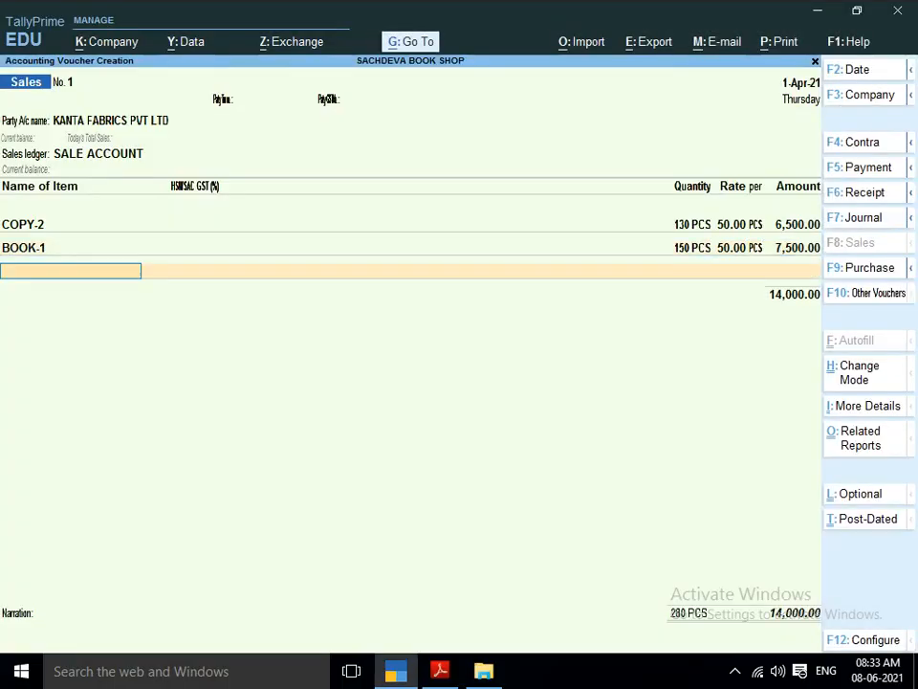
key(Return)
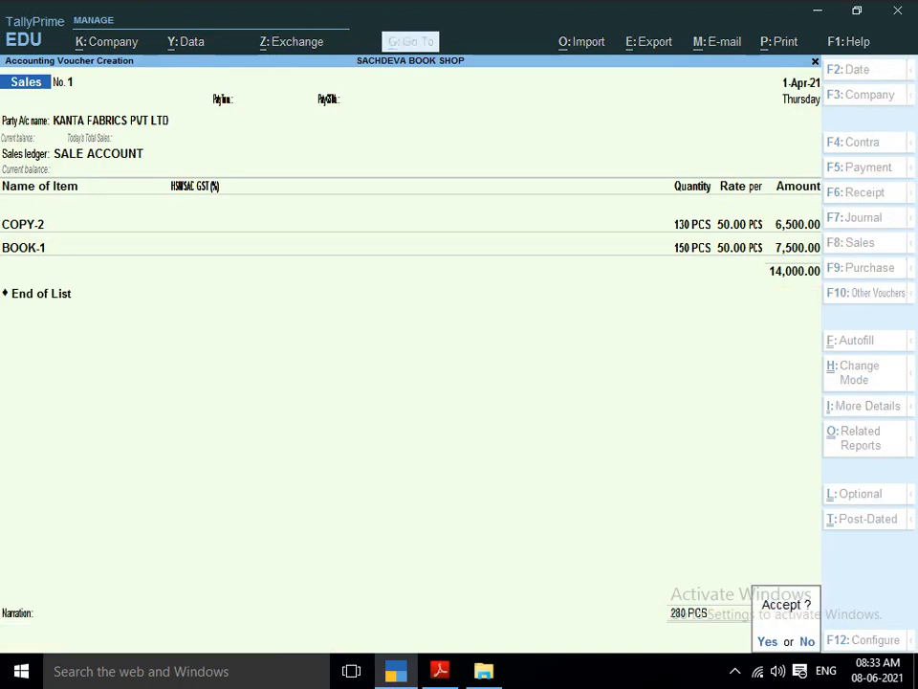
key(Return)
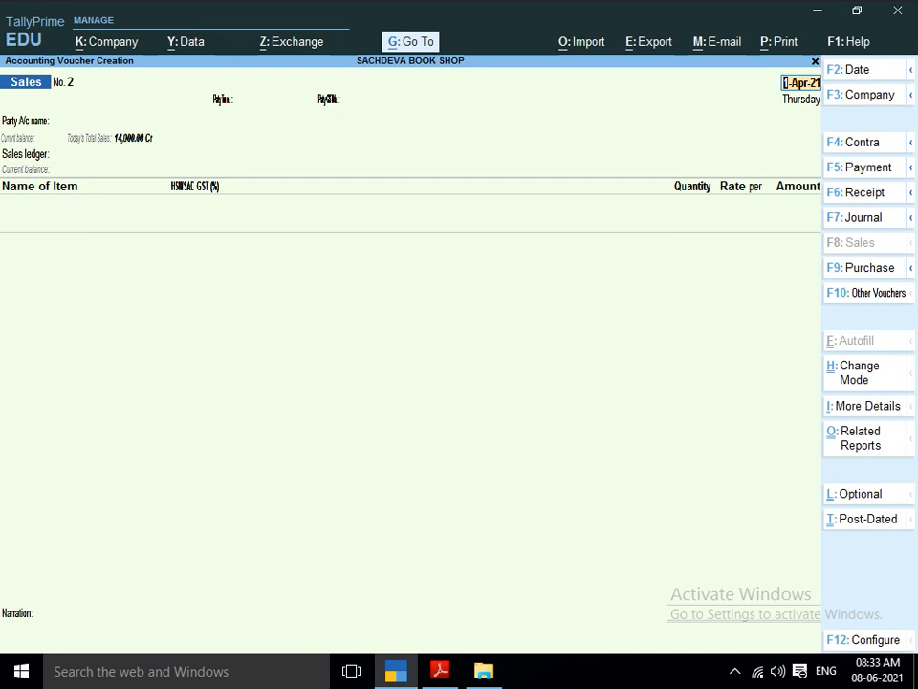
Reopen the saved sales voucher and examine its invoice print preview zoomed in, from the header to the declaration.
key(Page_Up)
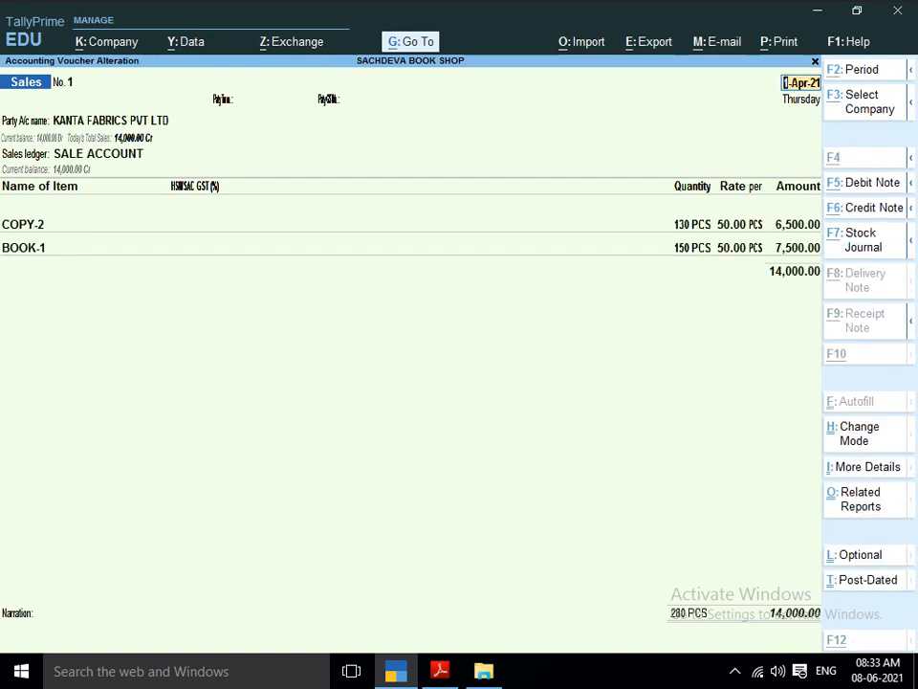
key(alt+p)
key(Return)
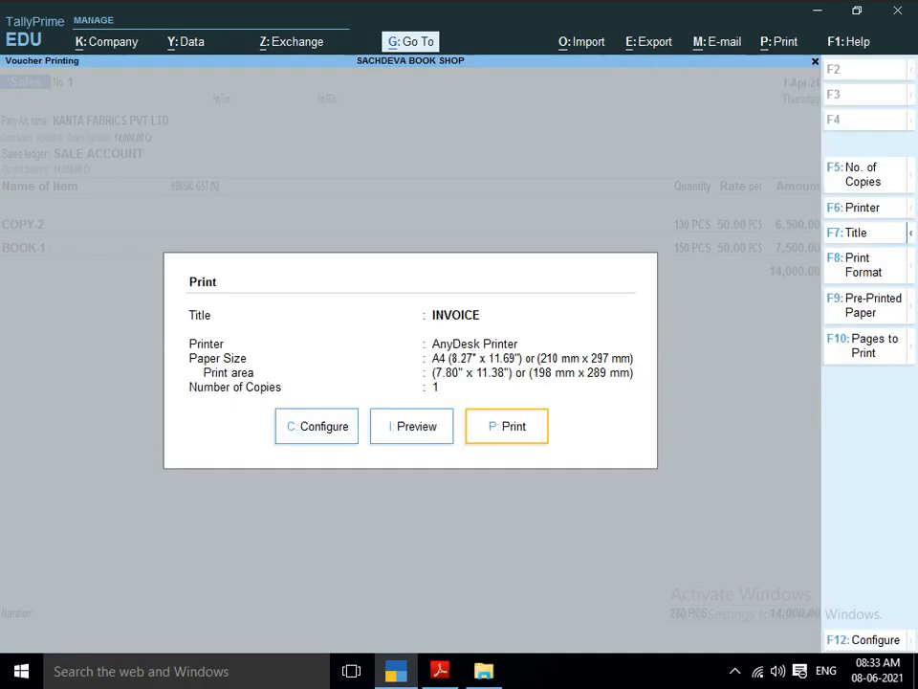
key(i)
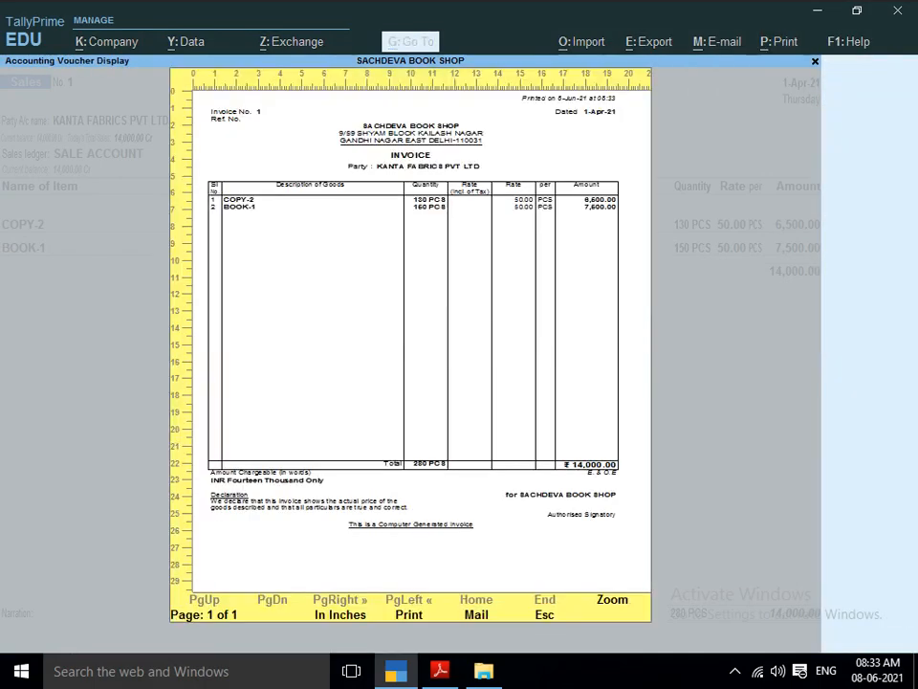
key(Return)
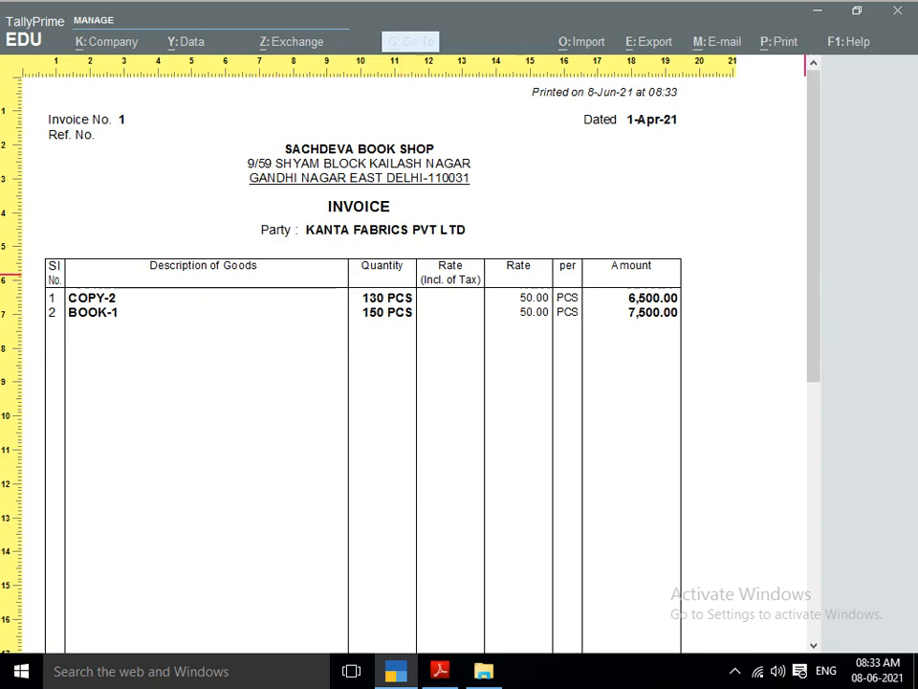
scroll(806, 276, down, 6)
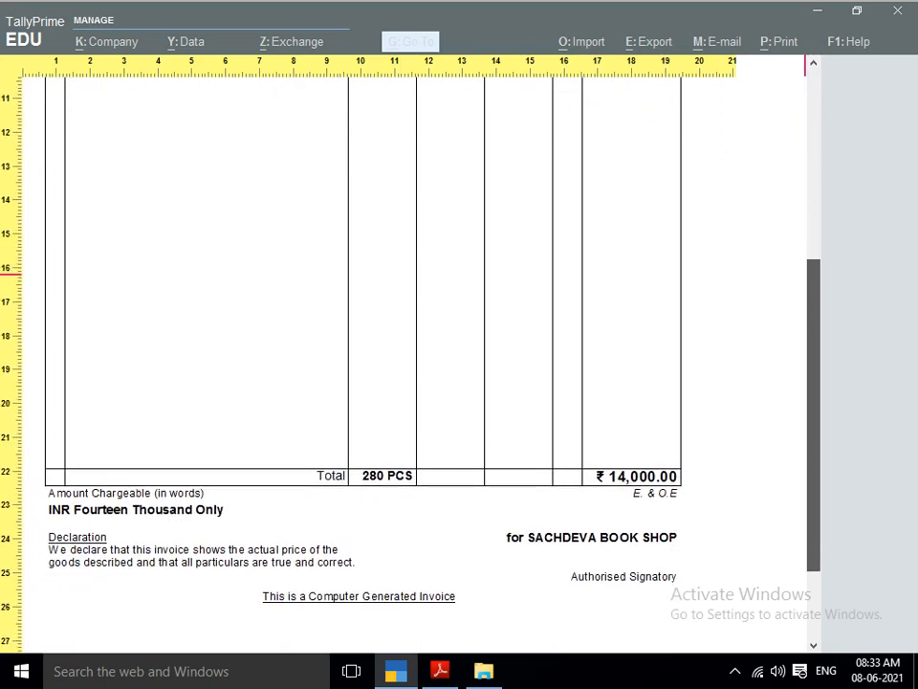
scroll(364, 353, down, 3)
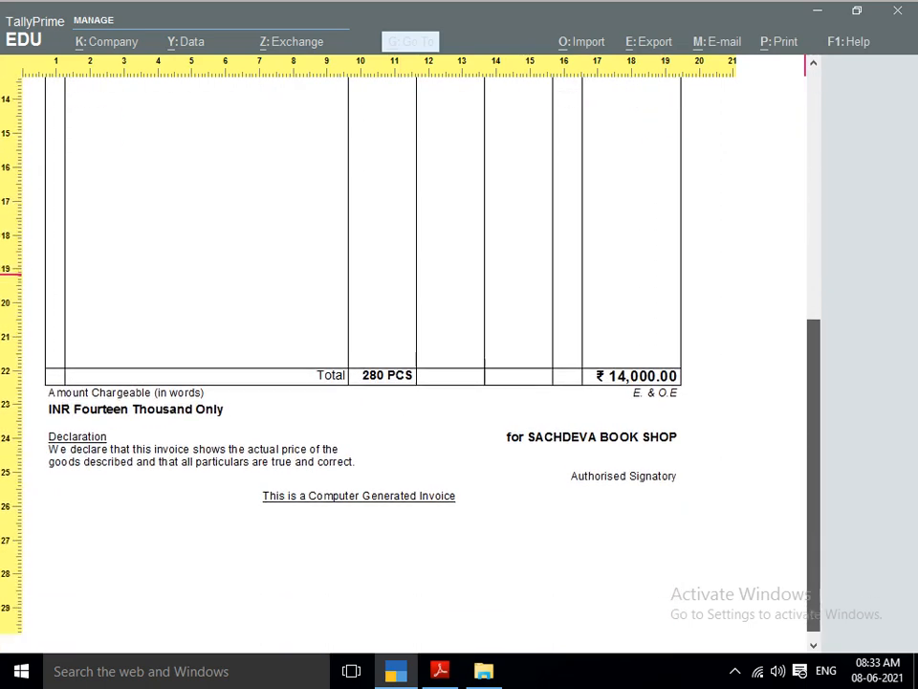
scroll(364, 354, up, 2)
scroll(364, 354, up, 7)
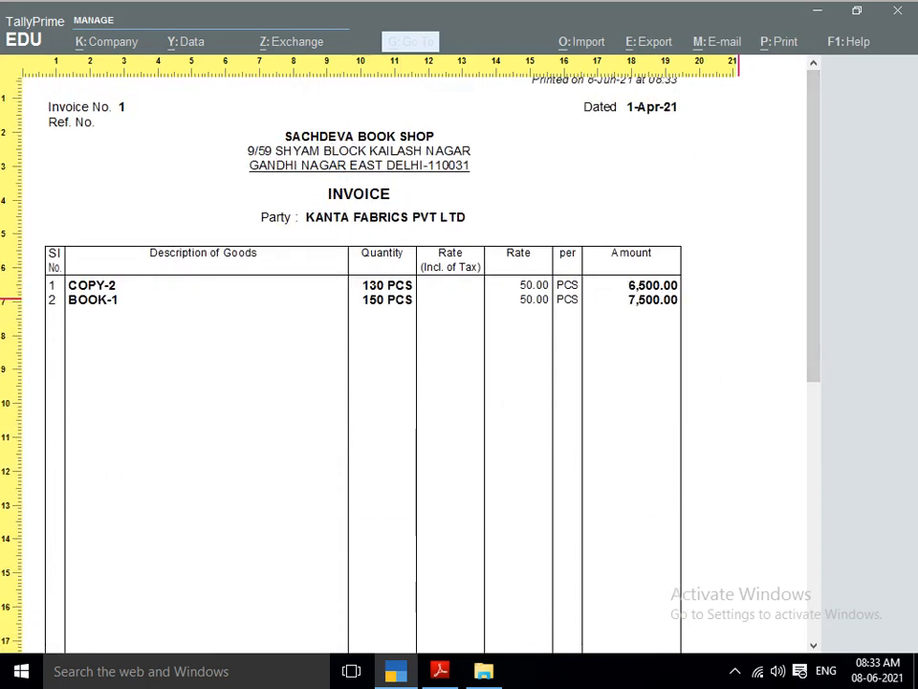
key(Escape)
key(Escape)
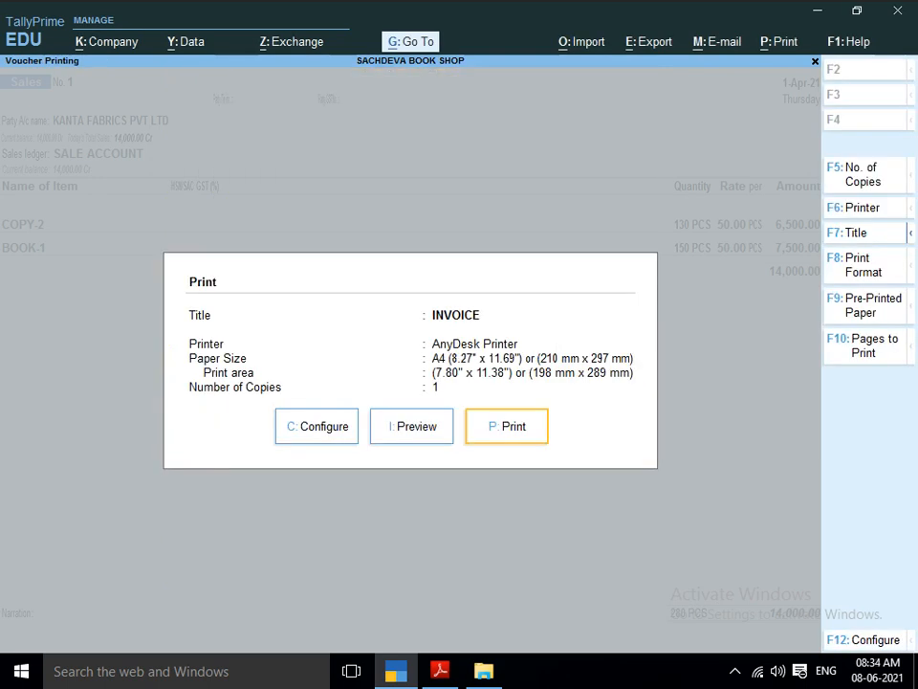
Look over the invoice's print configuration options, and leave the print settings and the voucher without changing anything.
key(c)
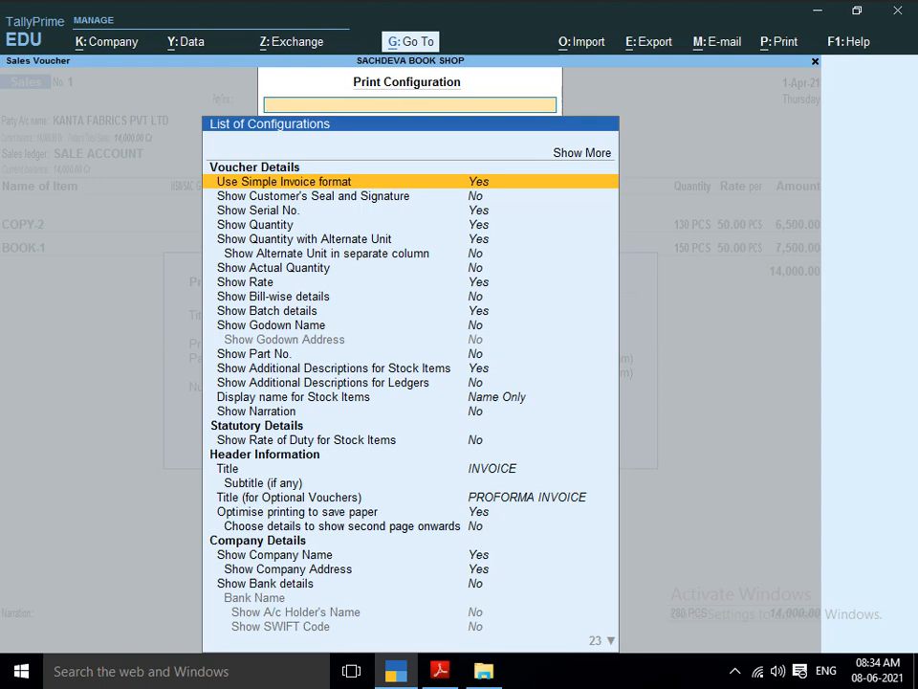
key(Escape)
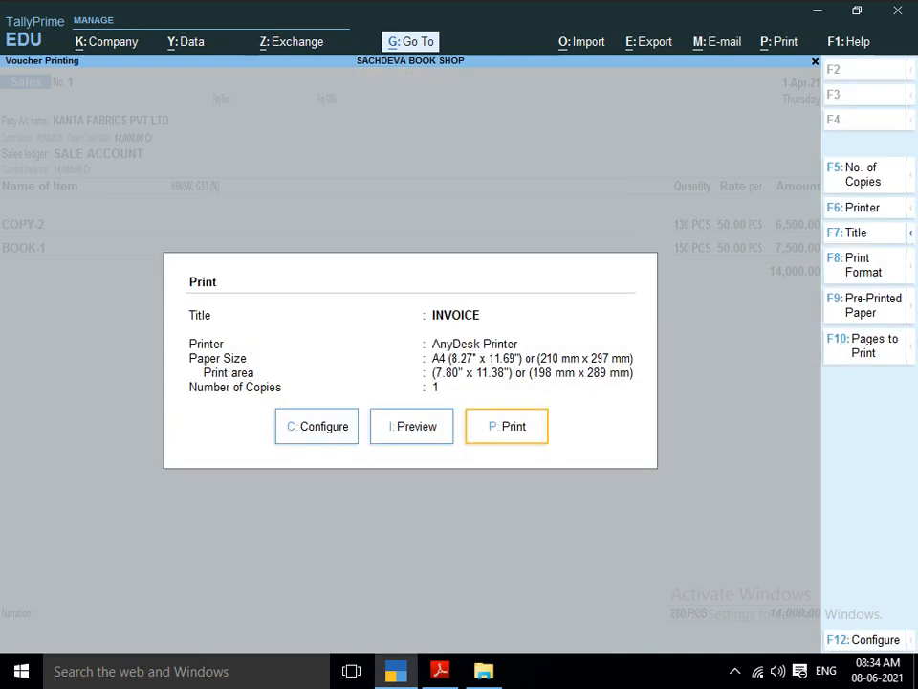
key(Escape)
key(Escape)
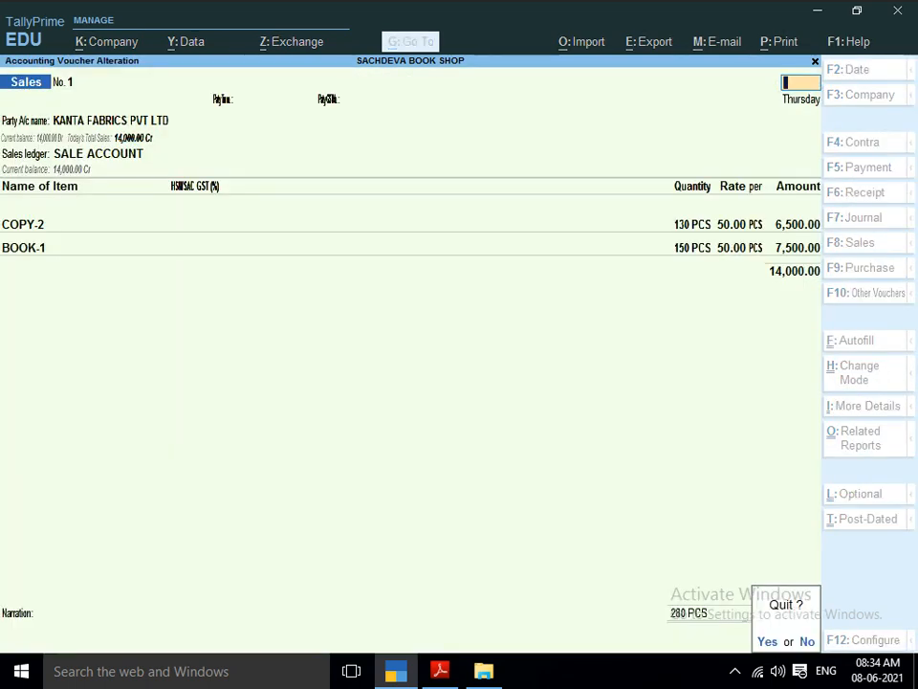
key(y)
Look up the second sales entry in the PDF and create a party ledger named RAMU STATINORY within a sales voucher dated 1-Apr-21.
key(alt+Tab)
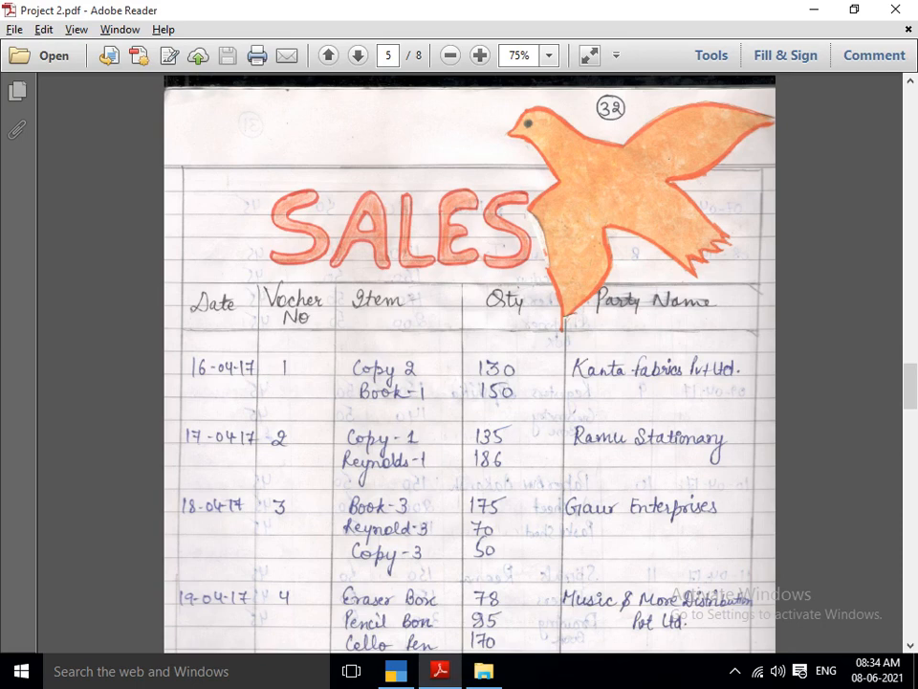
scroll(469, 363, down, 1)
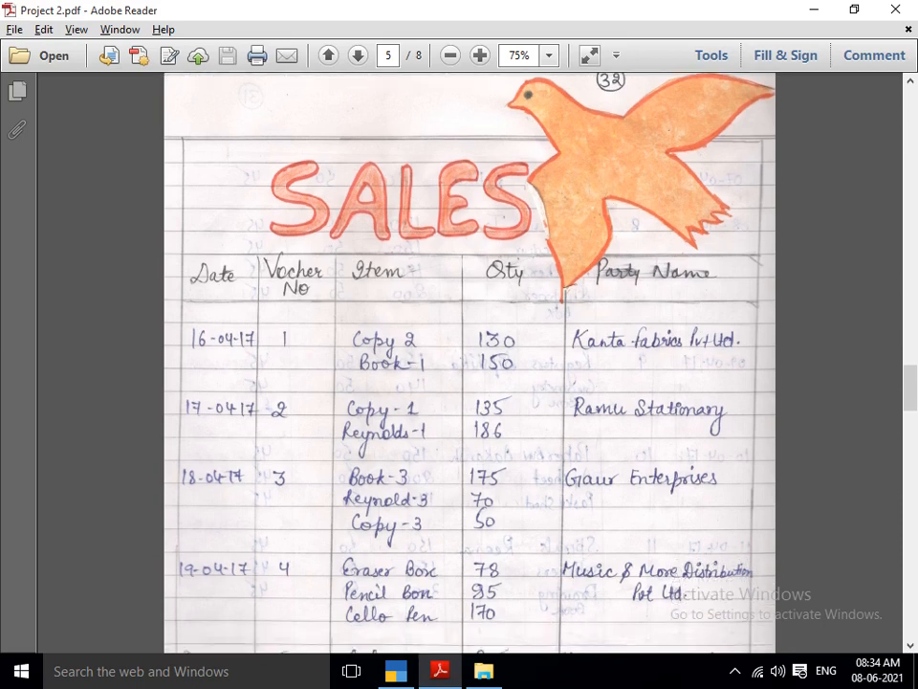
key(alt+Tab)
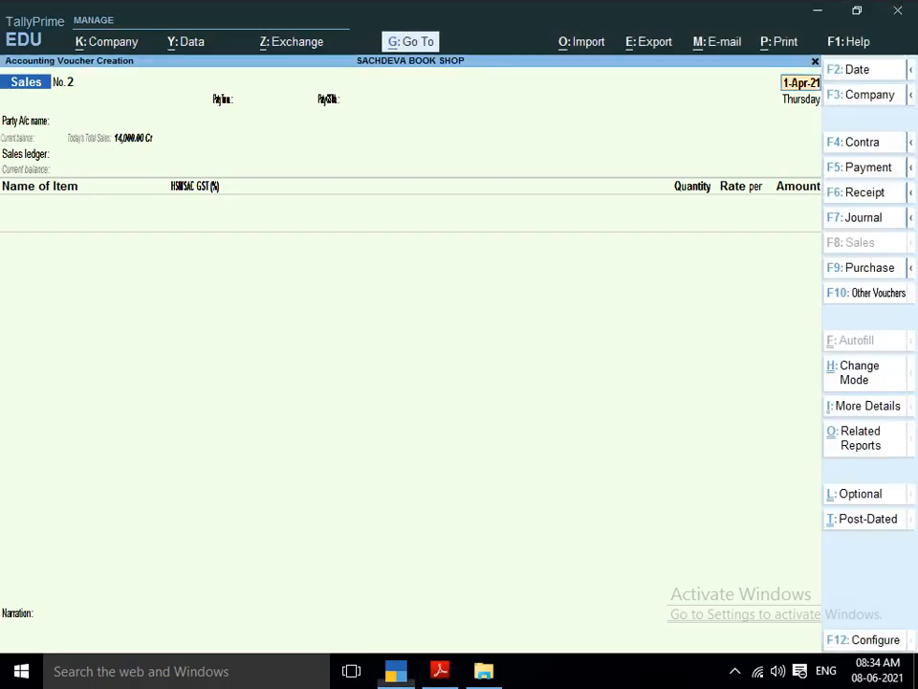
key(Return)
key(alt+c)
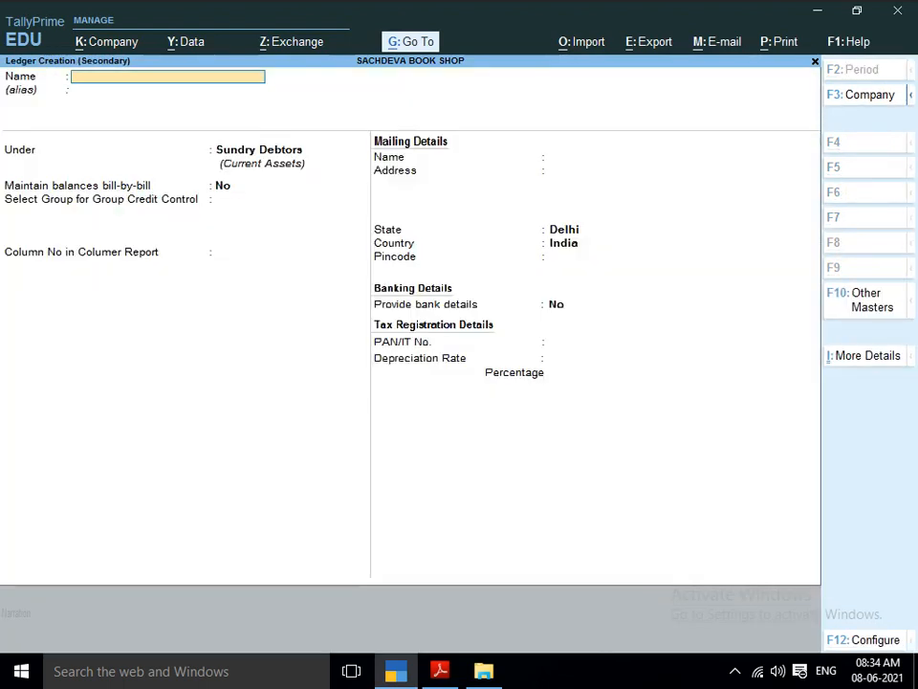
text(RAM)
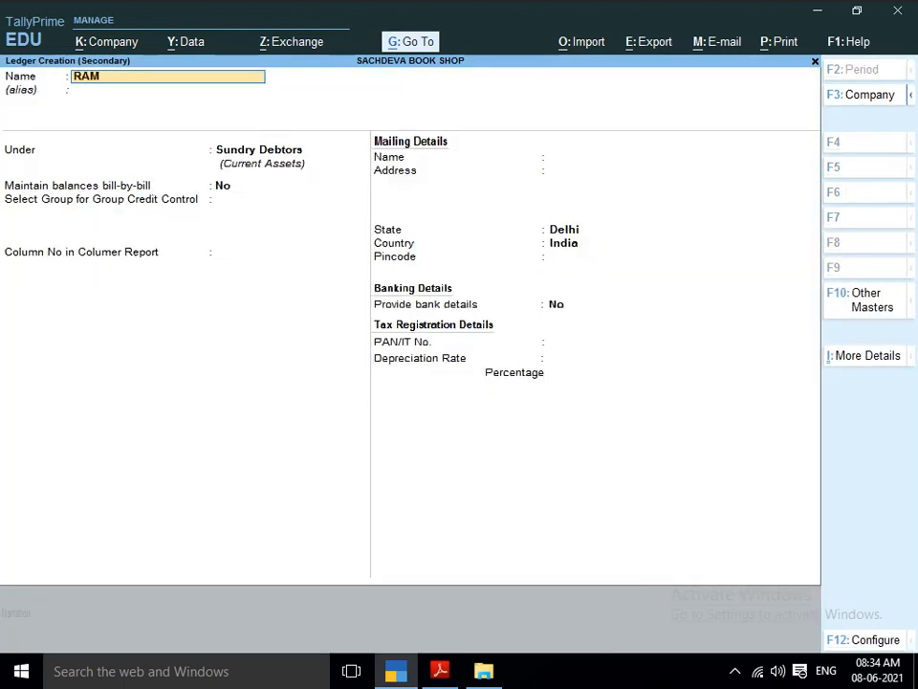
text(U STATINOERY)
key(BackSpace)
key(BackSpace)
key(BackSpace)
key(BackSpace)
text(ORY)
Save the ledger under Sundry Debtors with bill-by-bill balances set to No, and accept the blank dispatch details and default party details.
key(Return)
key(Return)
key(Return)
key(Return)
key(Return)
key(Return)
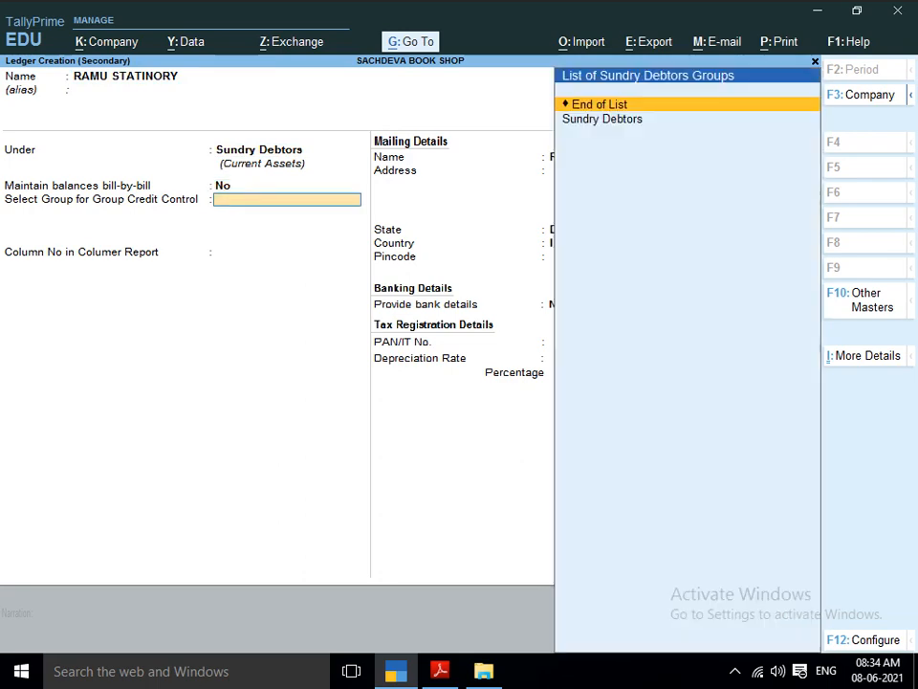
key(ctrl+a)
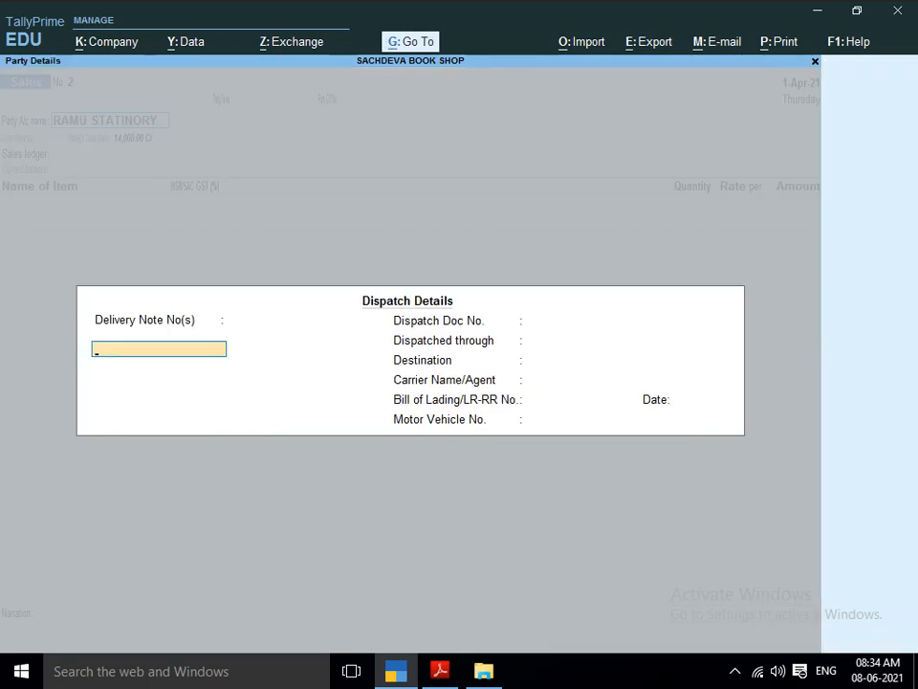
key(ctrl+a)
key(ctrl+a)
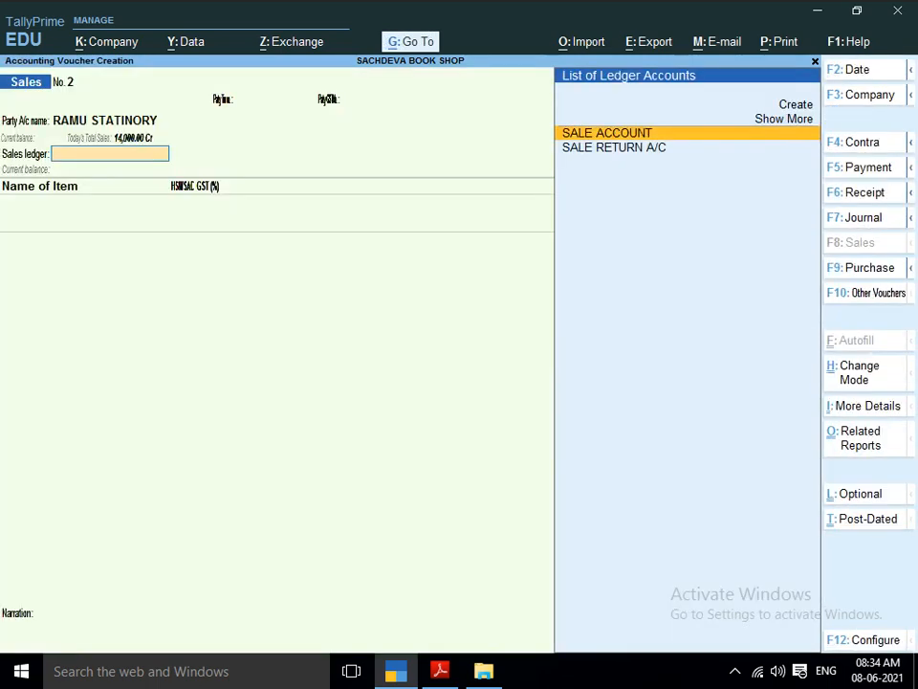
Choose SALE ACCOUNT as the sales ledger and look up the items of sales entry 2 in the project PDF.
key(Return)
key(alt+Tab)
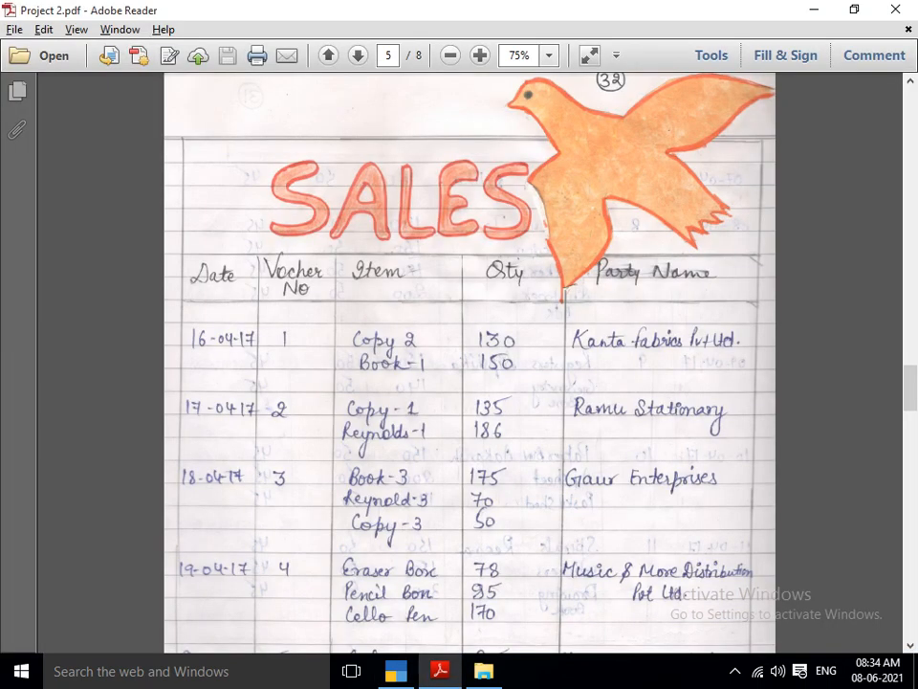
scroll(469, 364, down, 2)
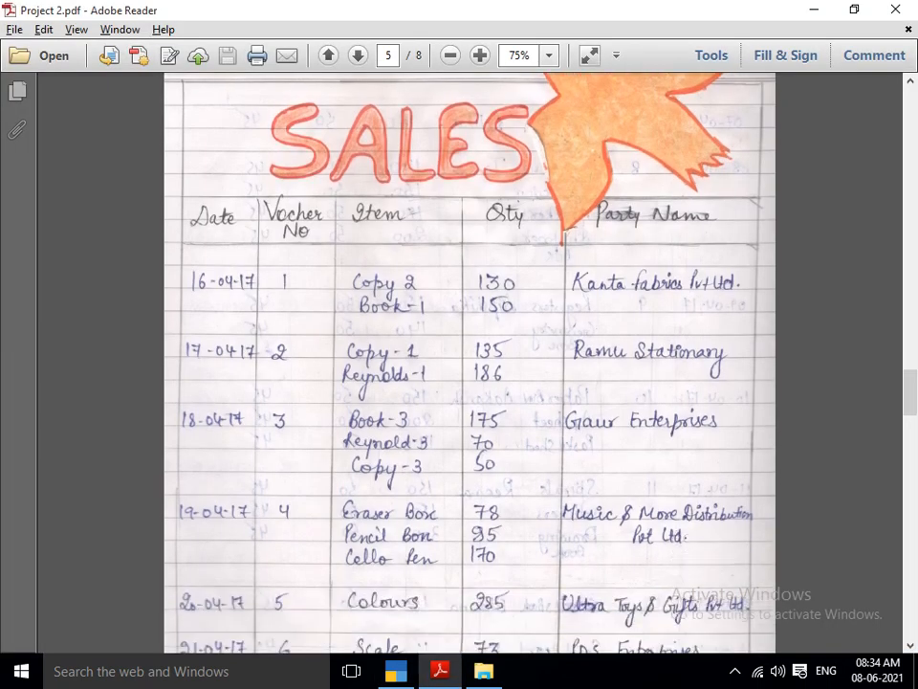
key(alt+Tab)
Add stock item COPY-1 with a quantity of 135 PCS, leaving its description blank and accepting the default rate.
text(COPY)
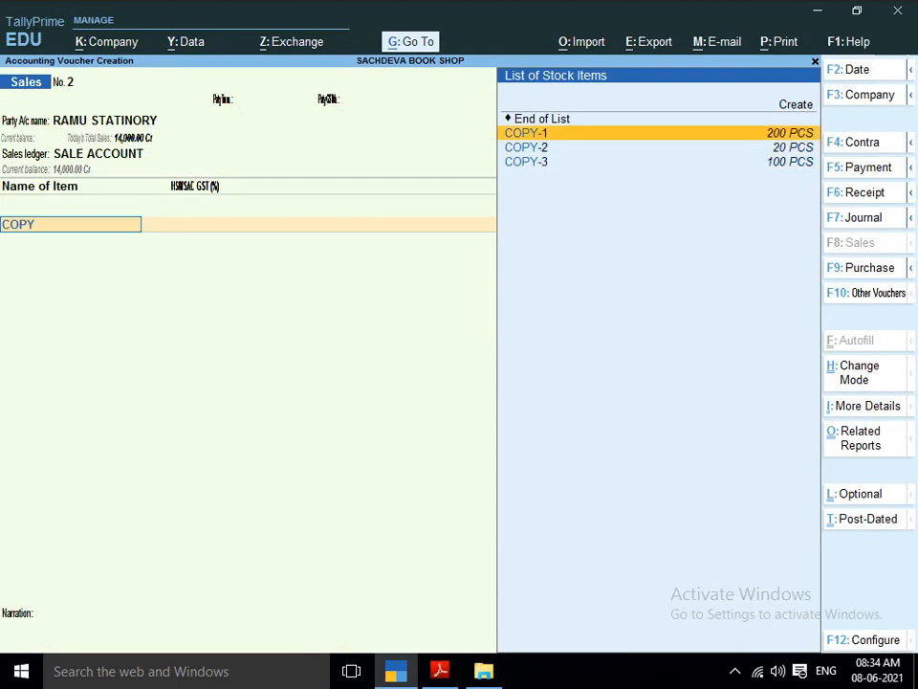
key(Return)
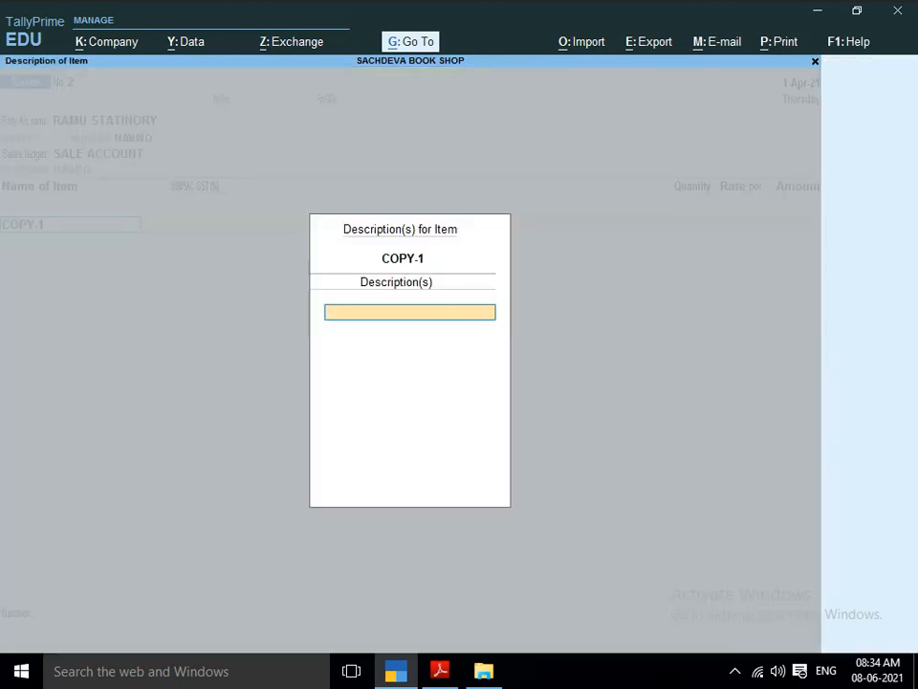
key(Return)
key(alt+Tab)
key(alt+Tab)
text(135)
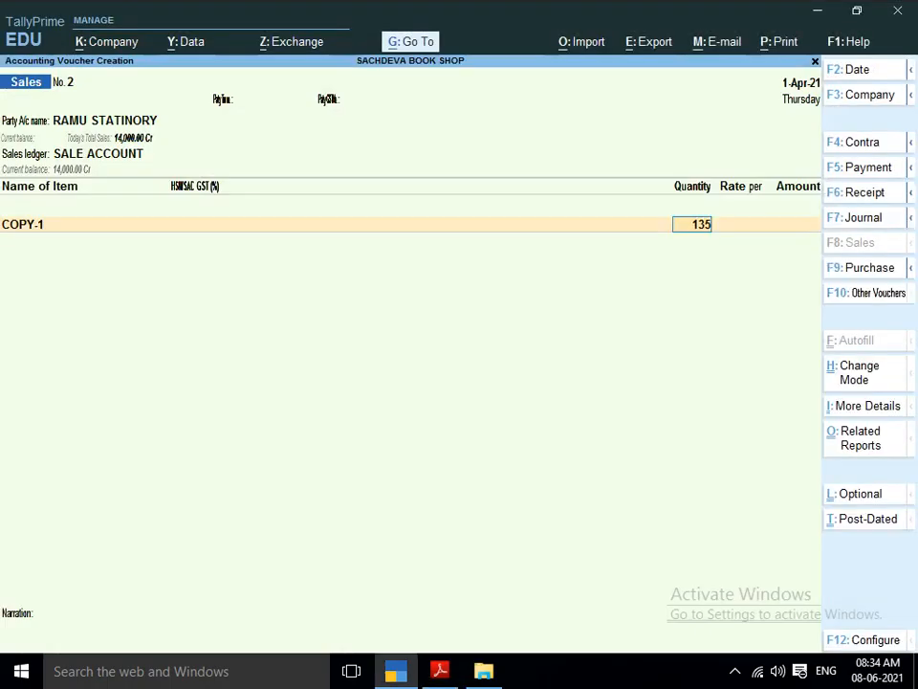
key(Return)
key(Return)
key(Return)
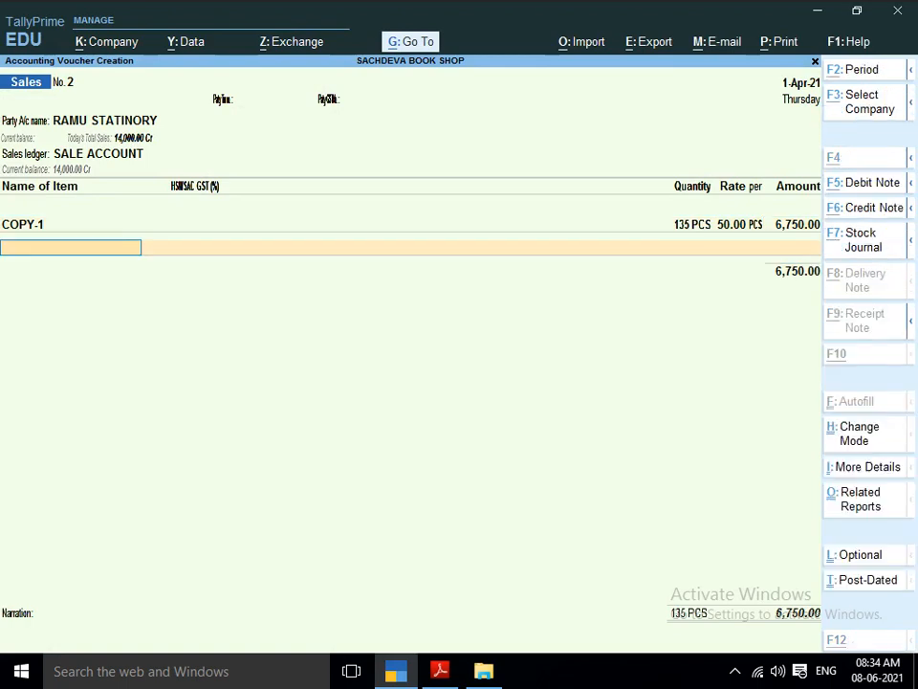
Check the PDF for the second item and add REYNOLDS-1 with a quantity of 186 PCS at the default rate.
key(alt+Tab)
key(alt+Tab)
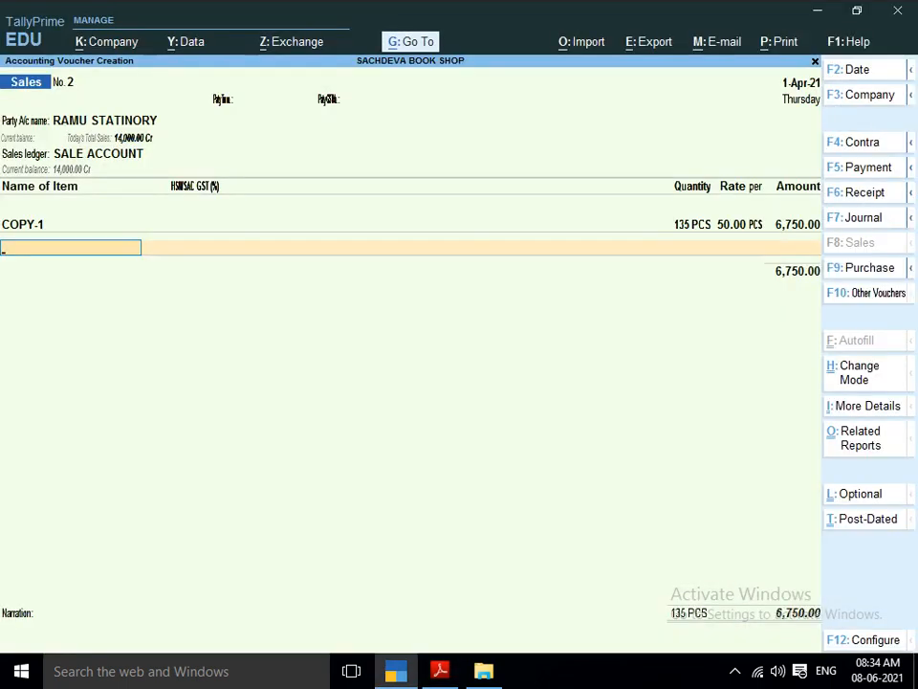
text(REY)
key(Down)
key(Return)
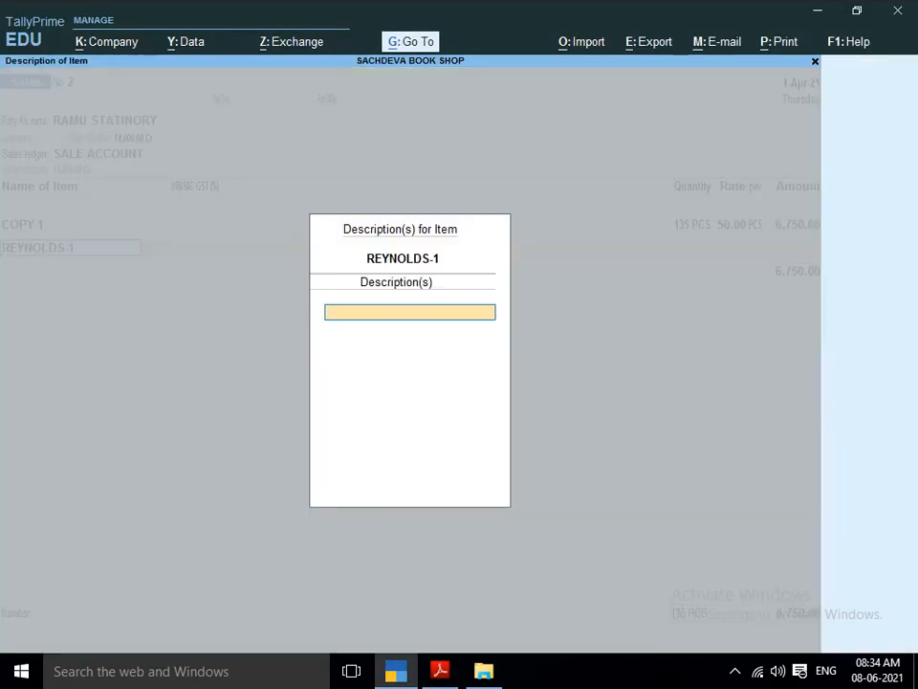
key(Return)
key(alt+Tab)
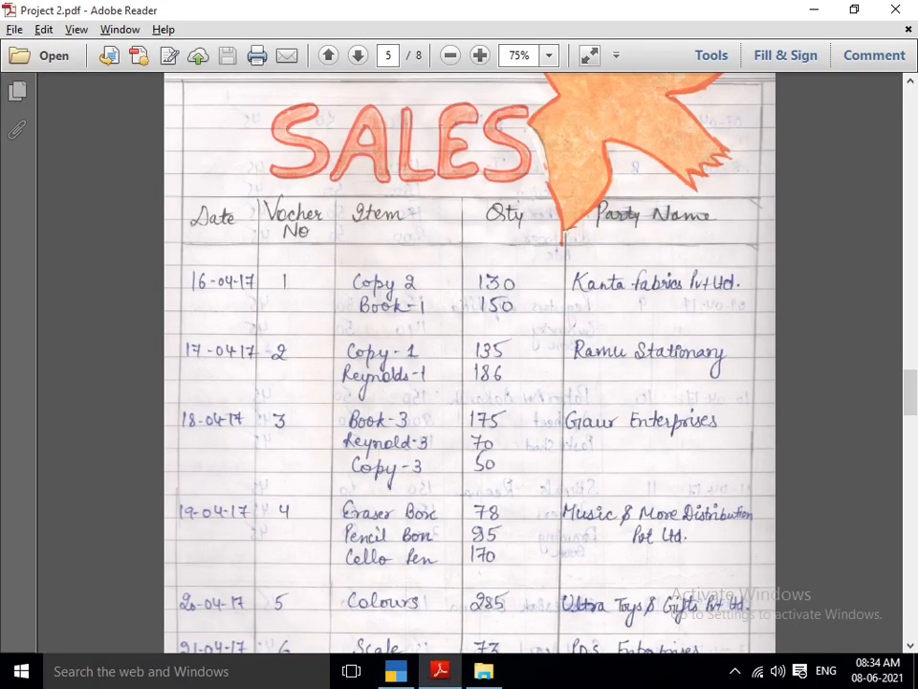
key(alt+Tab)
text(186)
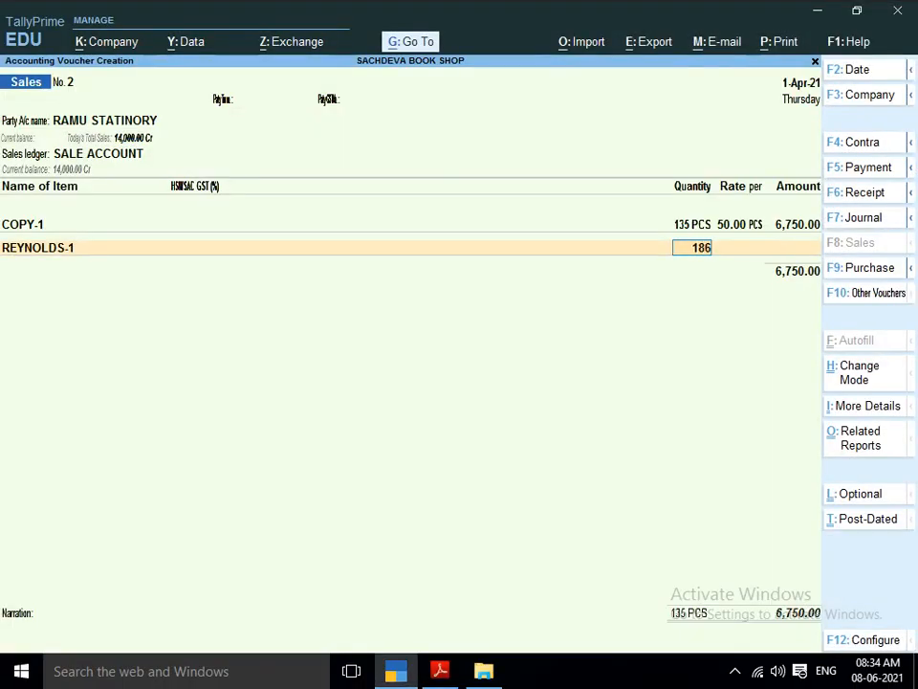
key(Return)
key(Return)
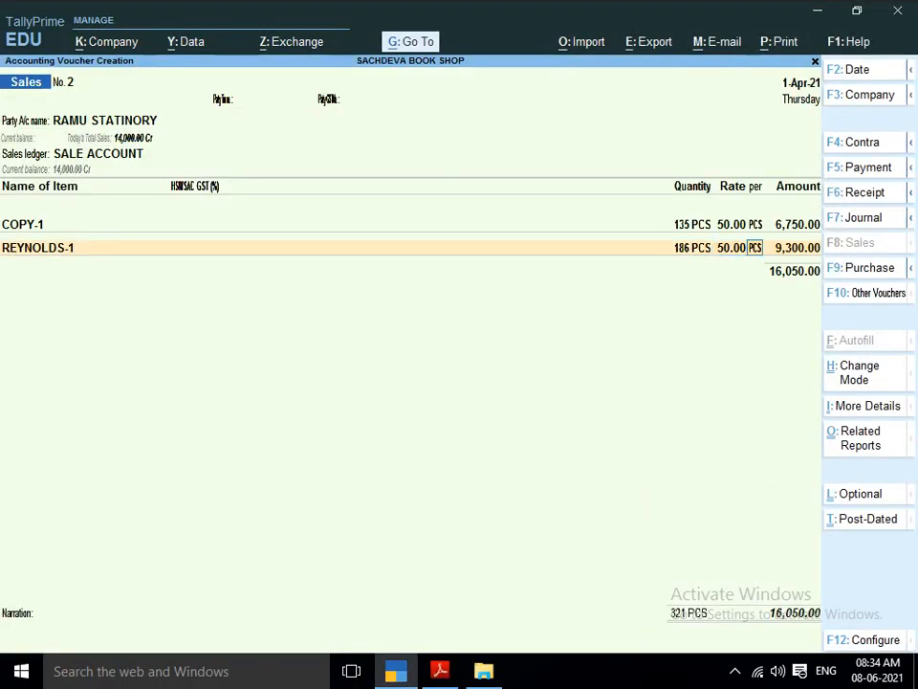
key(Return)
key(Return)
End the item list and save the RAMU STATINORY sales voucher with a blank narration.
key(Return)
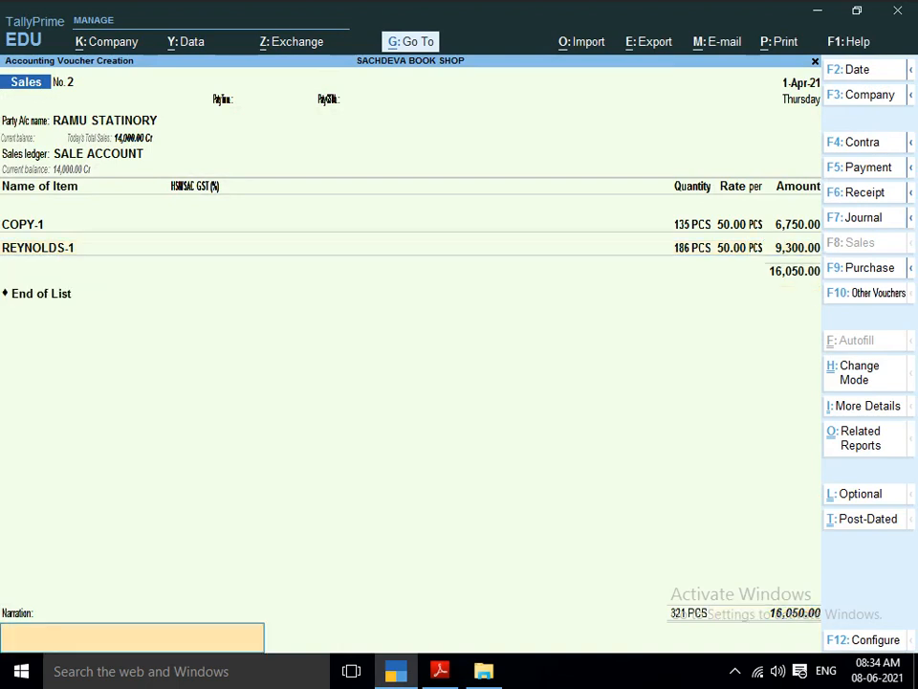
key(Return)
key(Return)
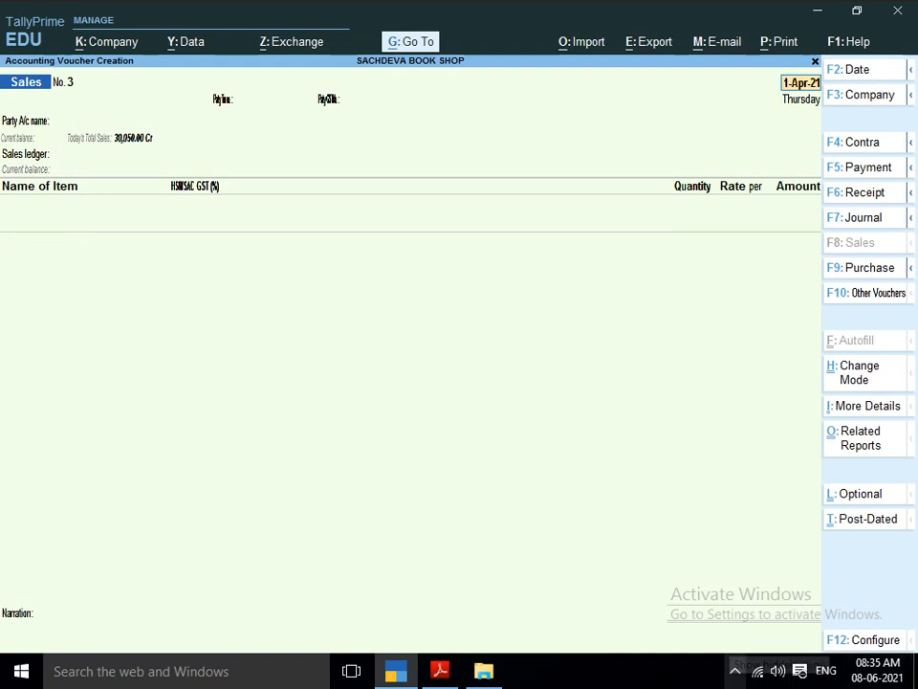
click(734, 670)
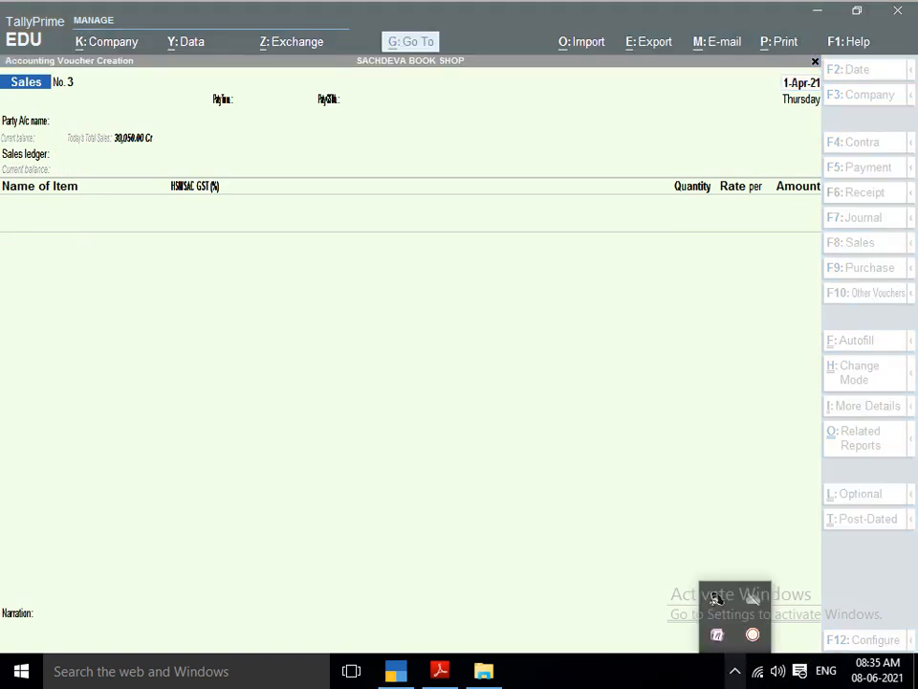